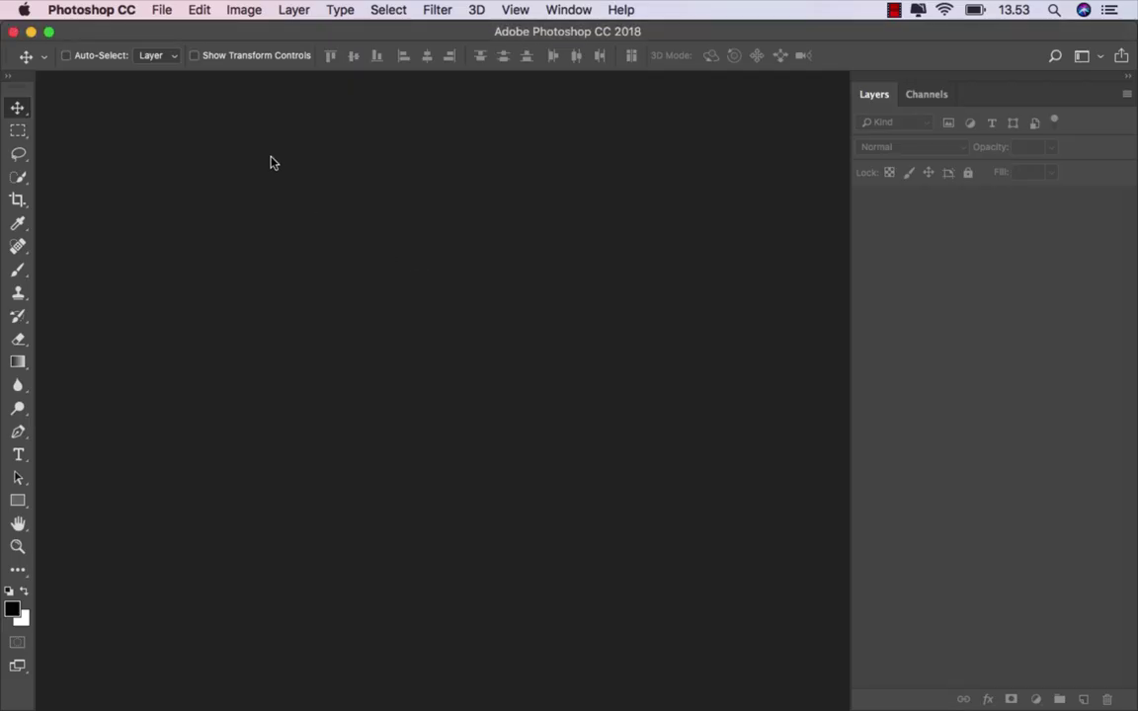
Create a blank 2700 × 3000 px document at 200 ppi and fit it on screen.
click(162, 10)
click(207, 30)
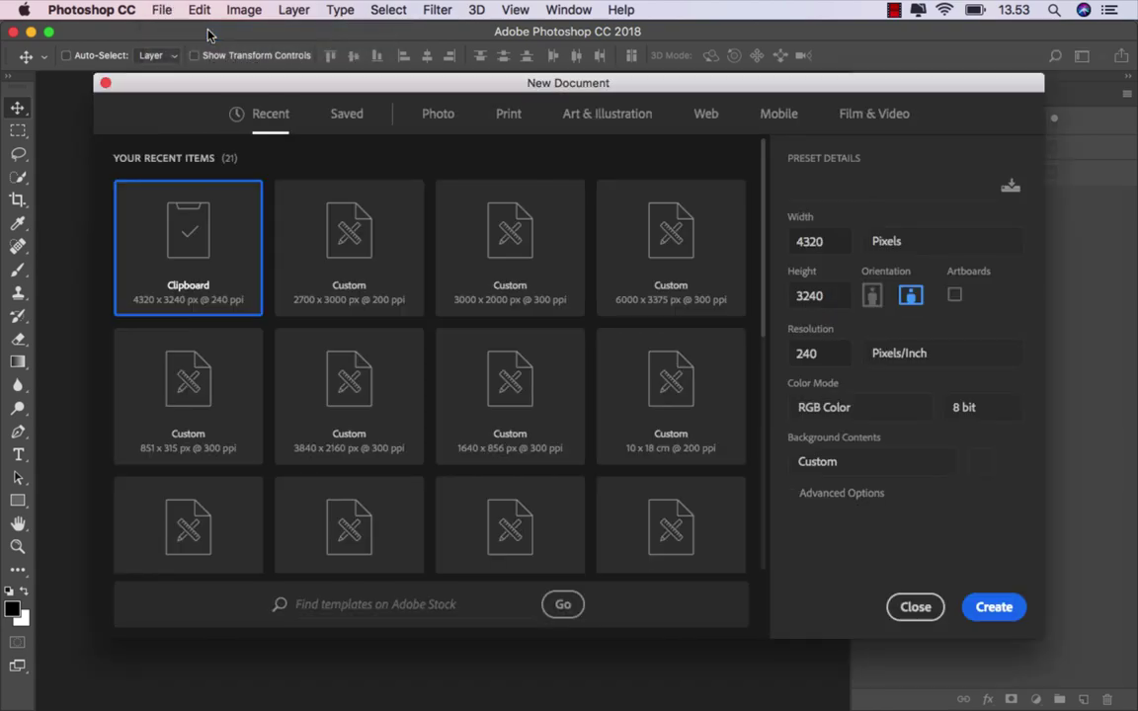
click(312, 229)
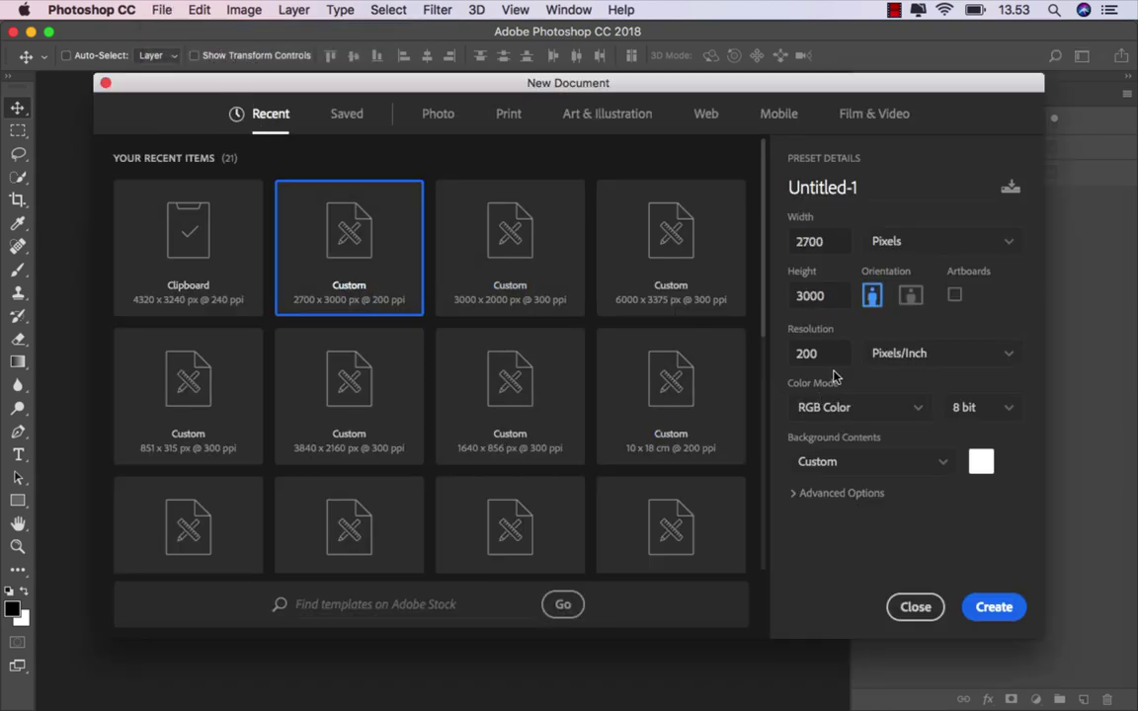
click(805, 354)
click(978, 607)
key(super+0)
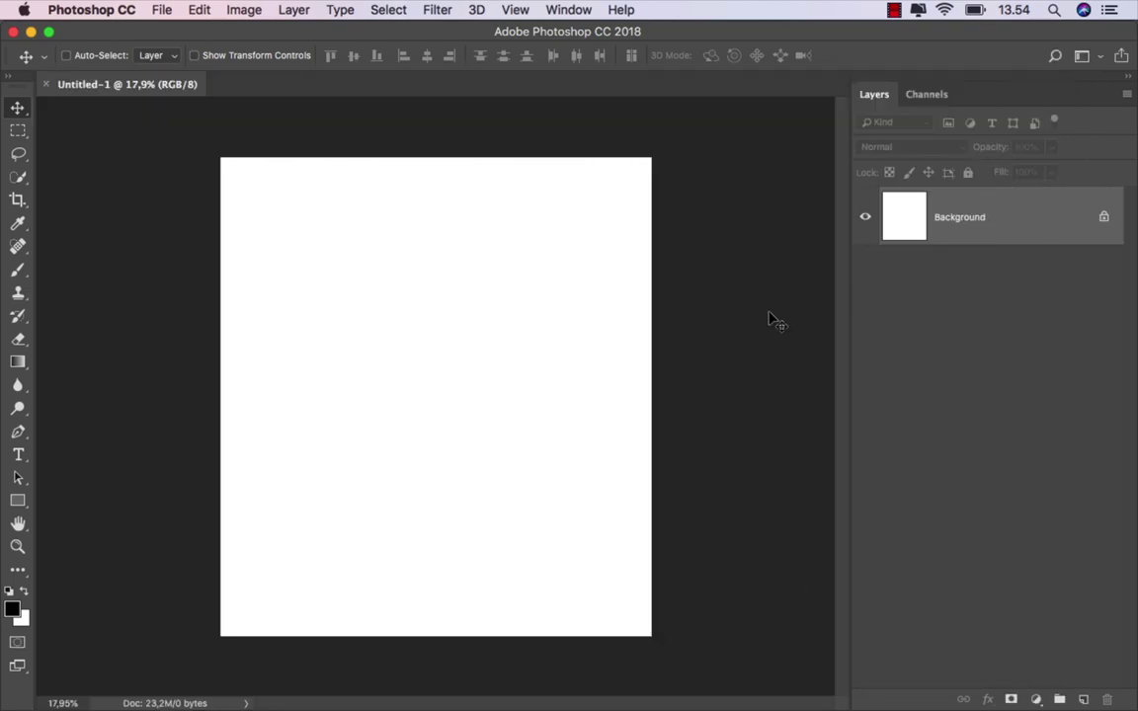
Place the pripyat room photo and scale and position it to cover the whole canvas.
click(436, 669)
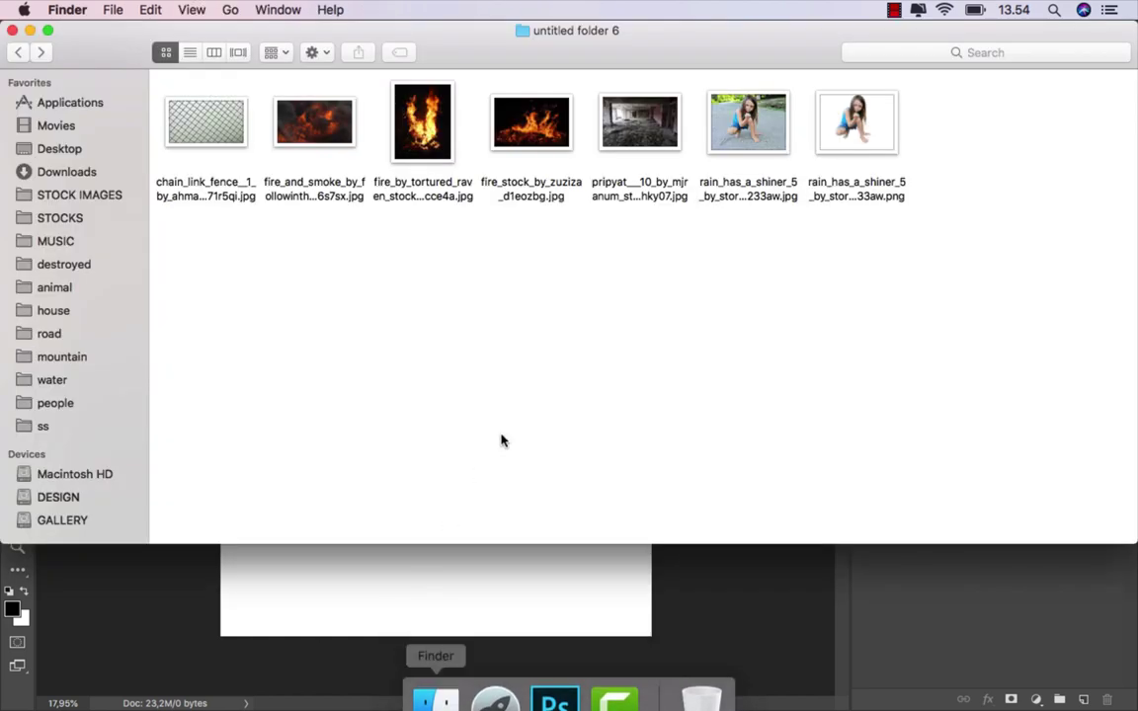
drag(624, 133, 357, 397)
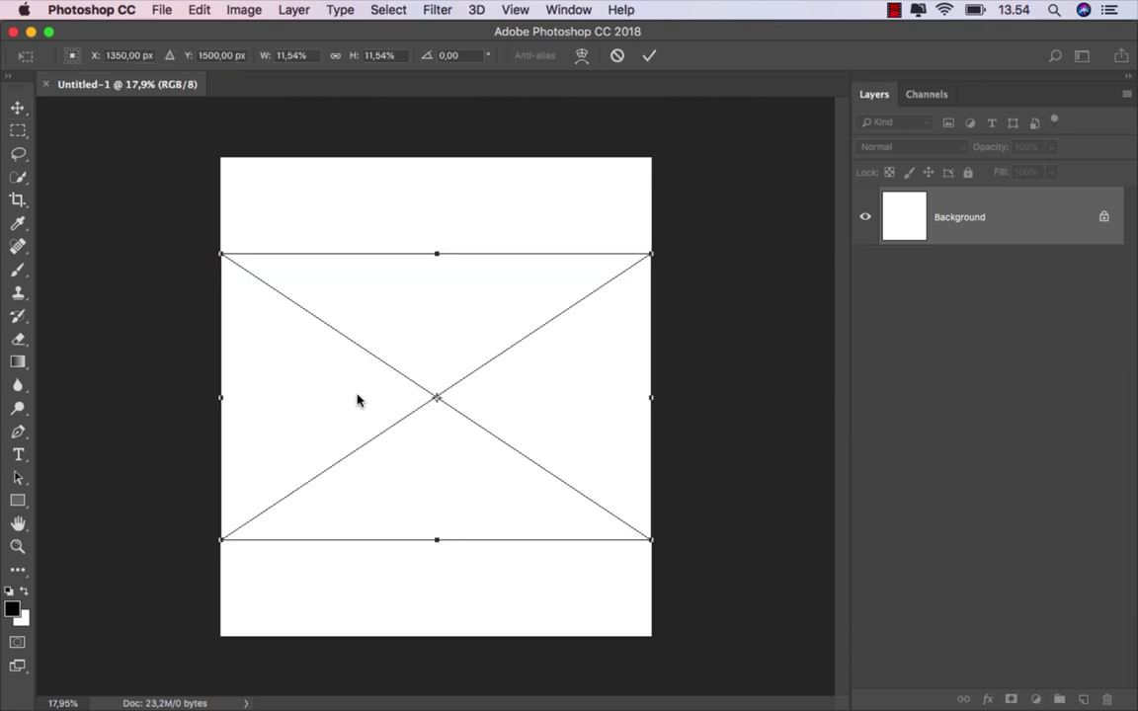
drag(441, 347, 438, 433)
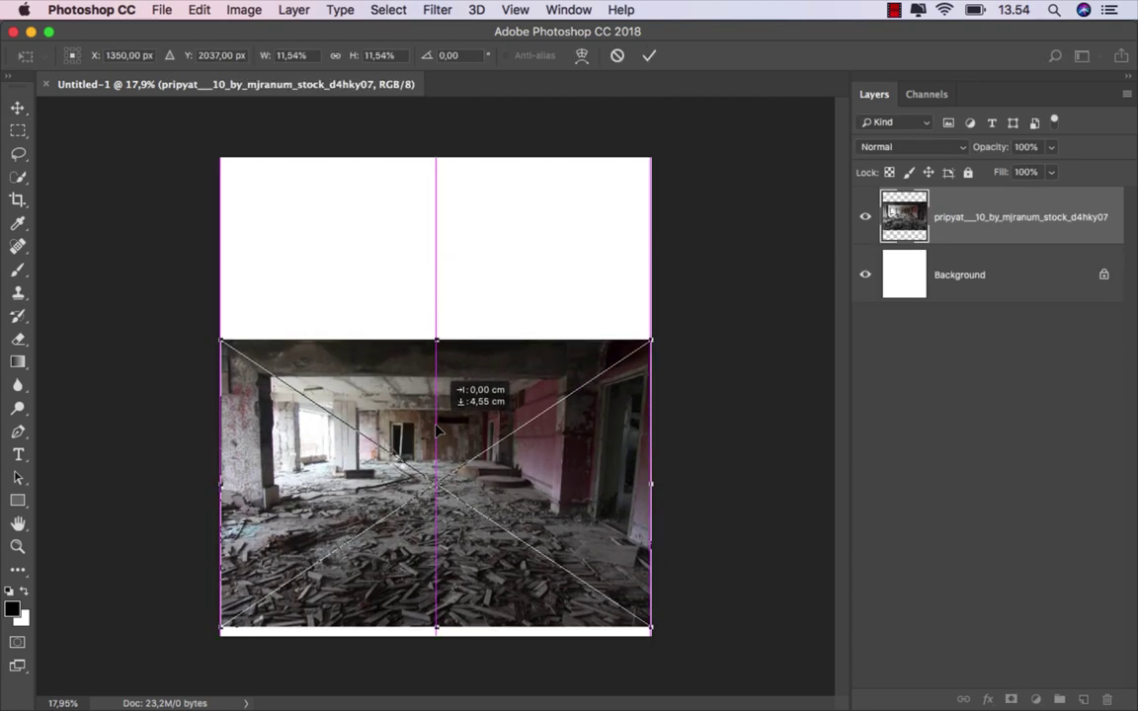
drag(651, 346, 902, 90)
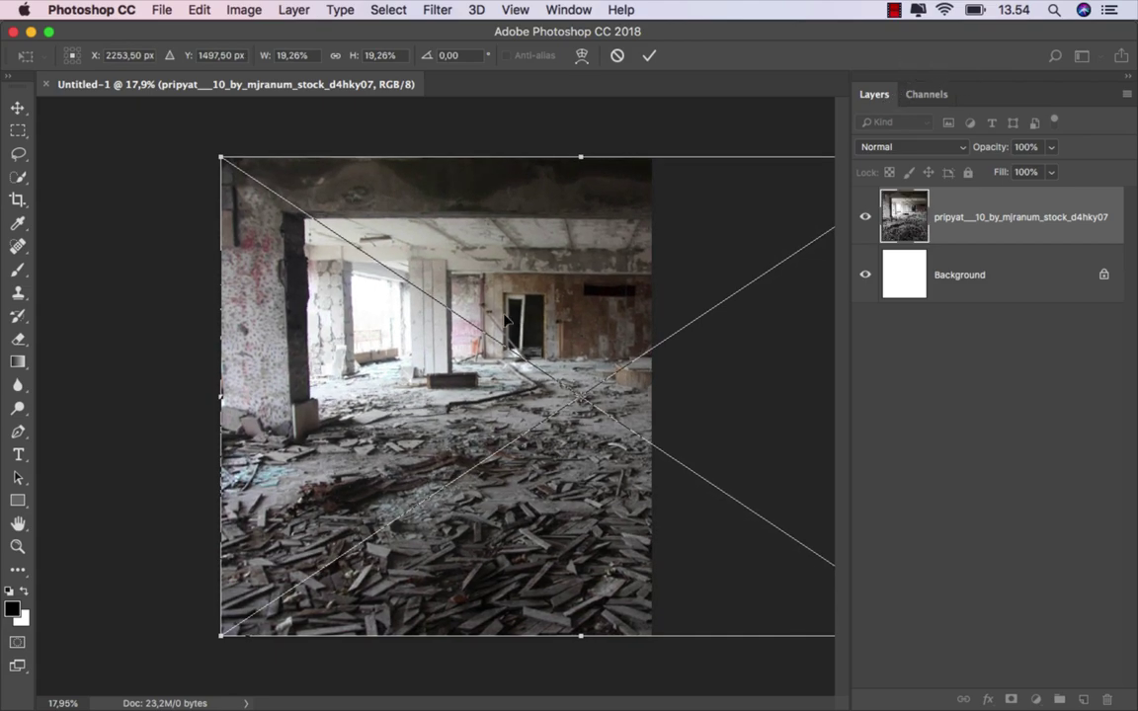
drag(456, 337, 312, 339)
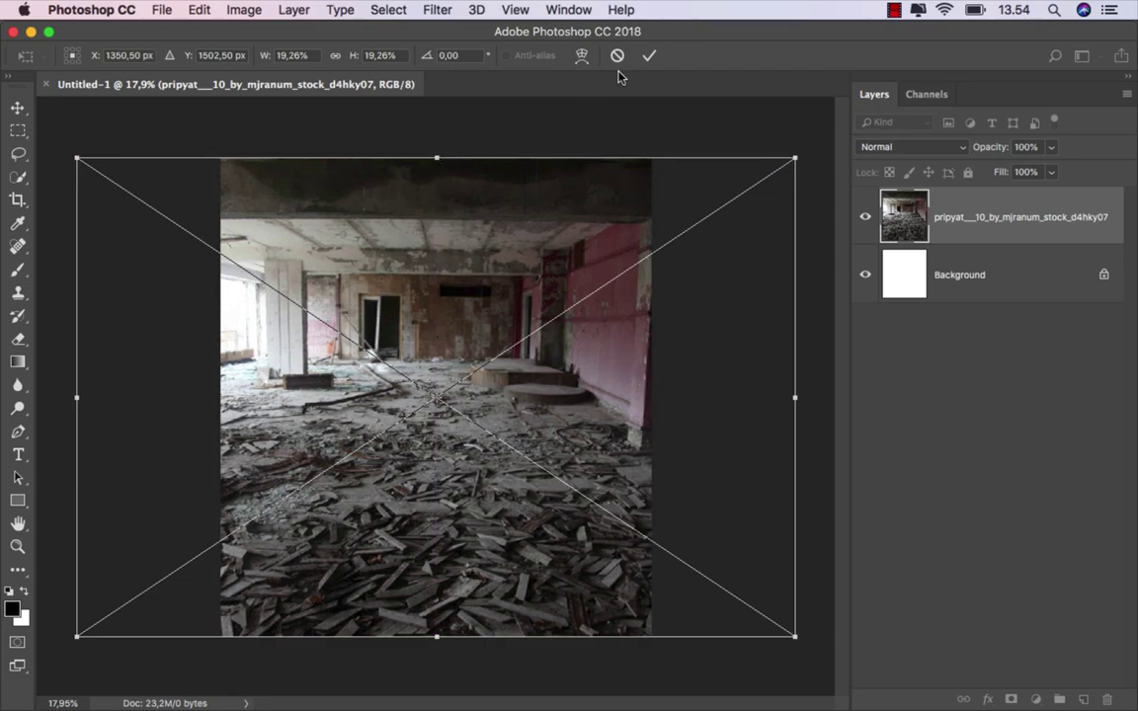
key(Return)
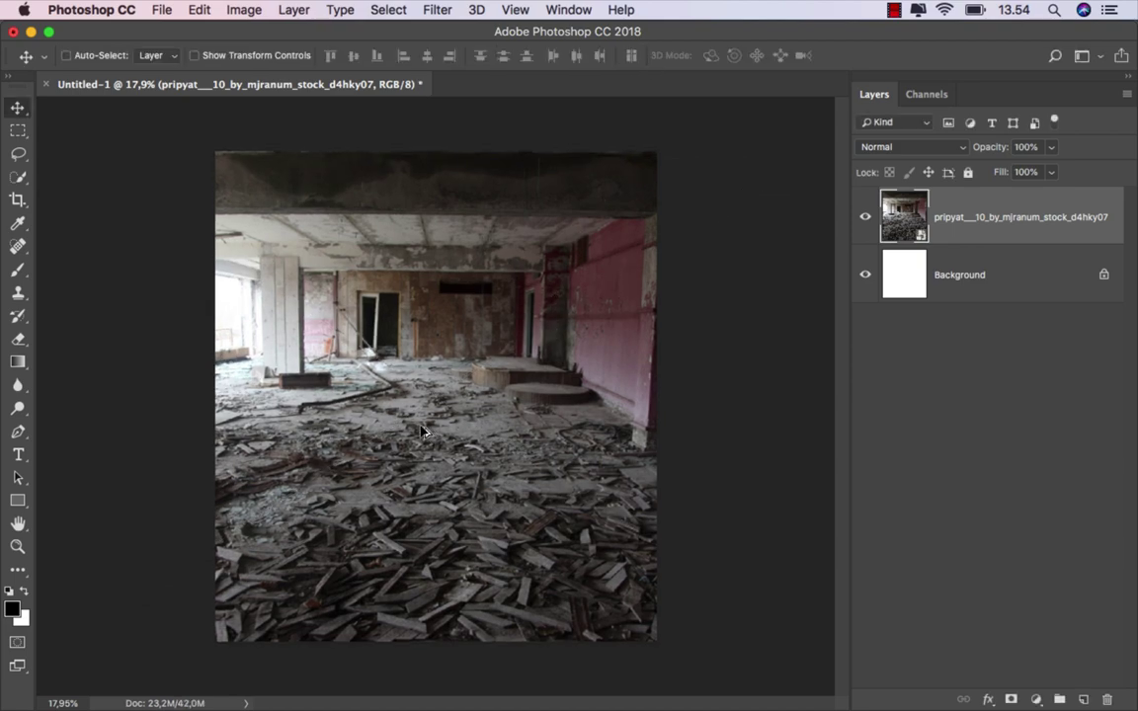
scroll(420, 431, up, 3)
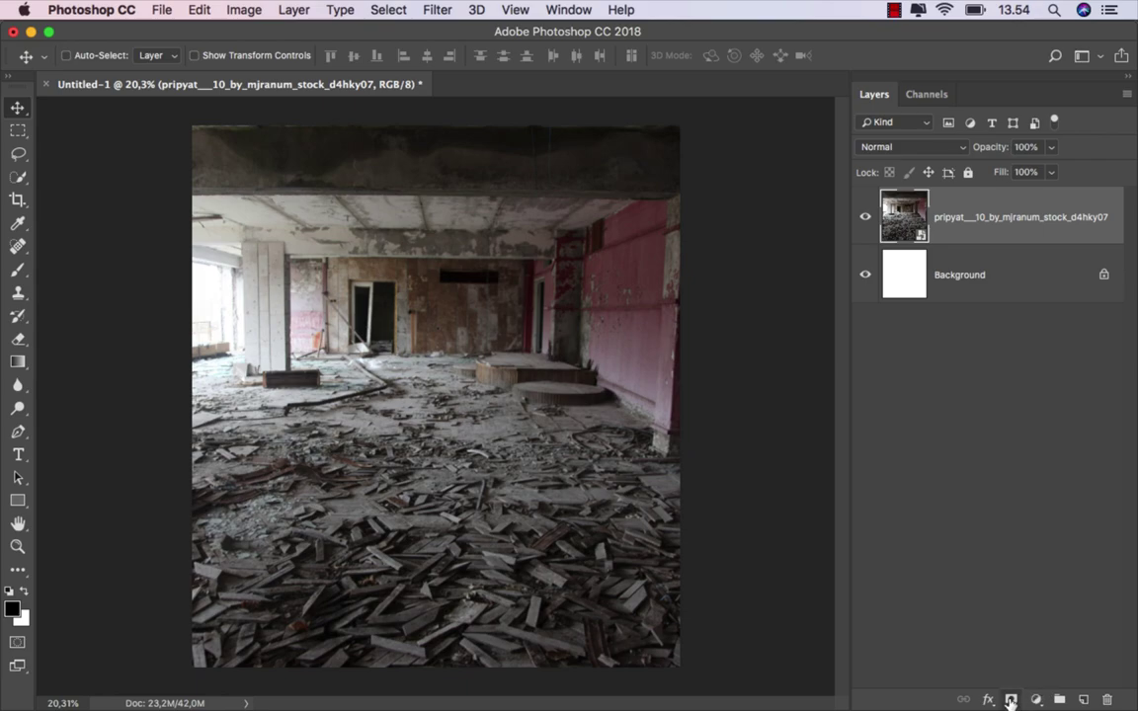
Add a layer mask to the room photo and set up a soft round 525 px brush.
click(1010, 700)
click(18, 269)
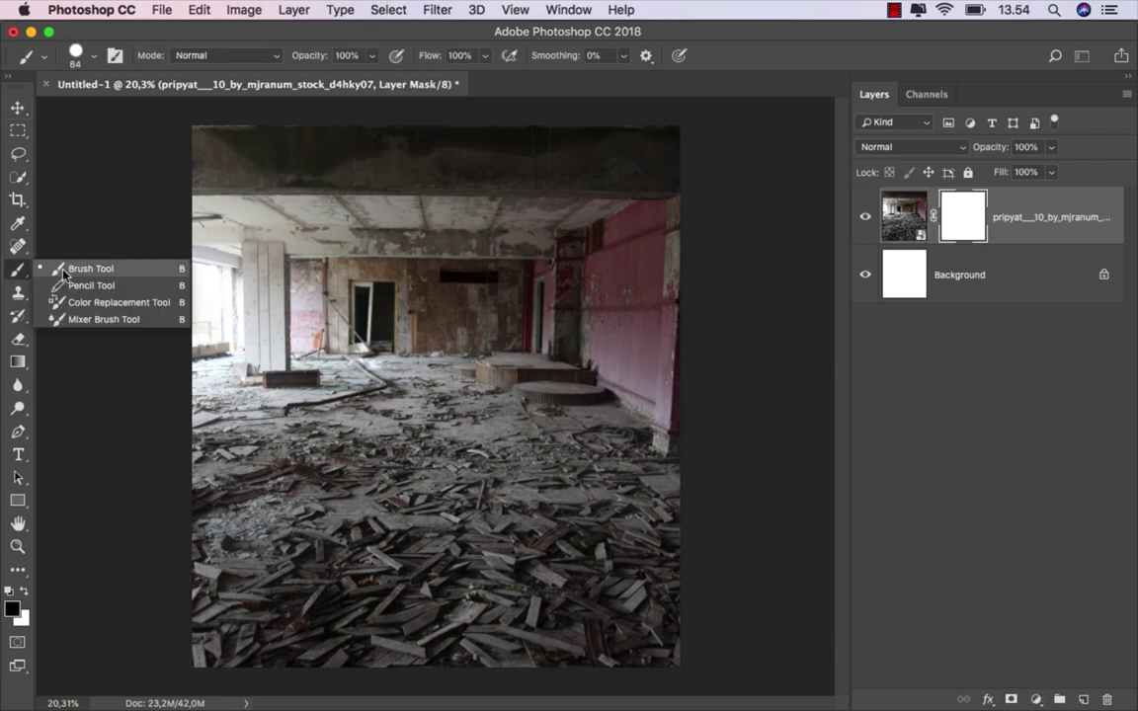
right_click(364, 263)
click(438, 453)
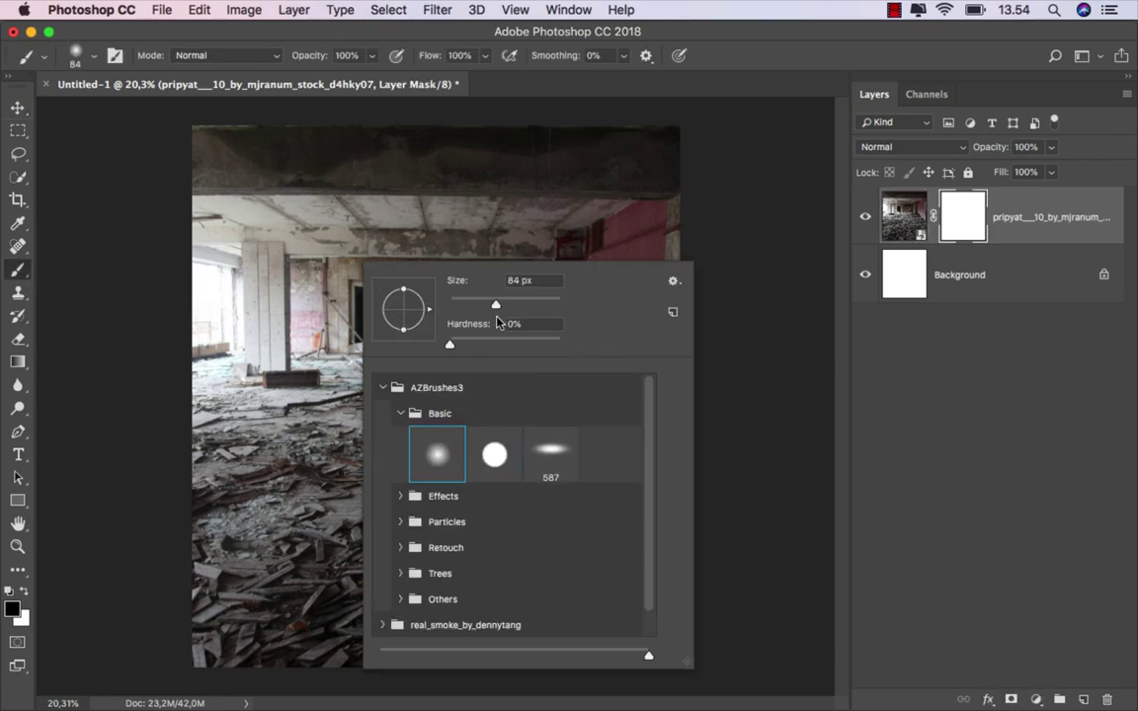
drag(453, 343, 498, 336)
text(525)
key(Return)
scroll(296, 316, down, 1)
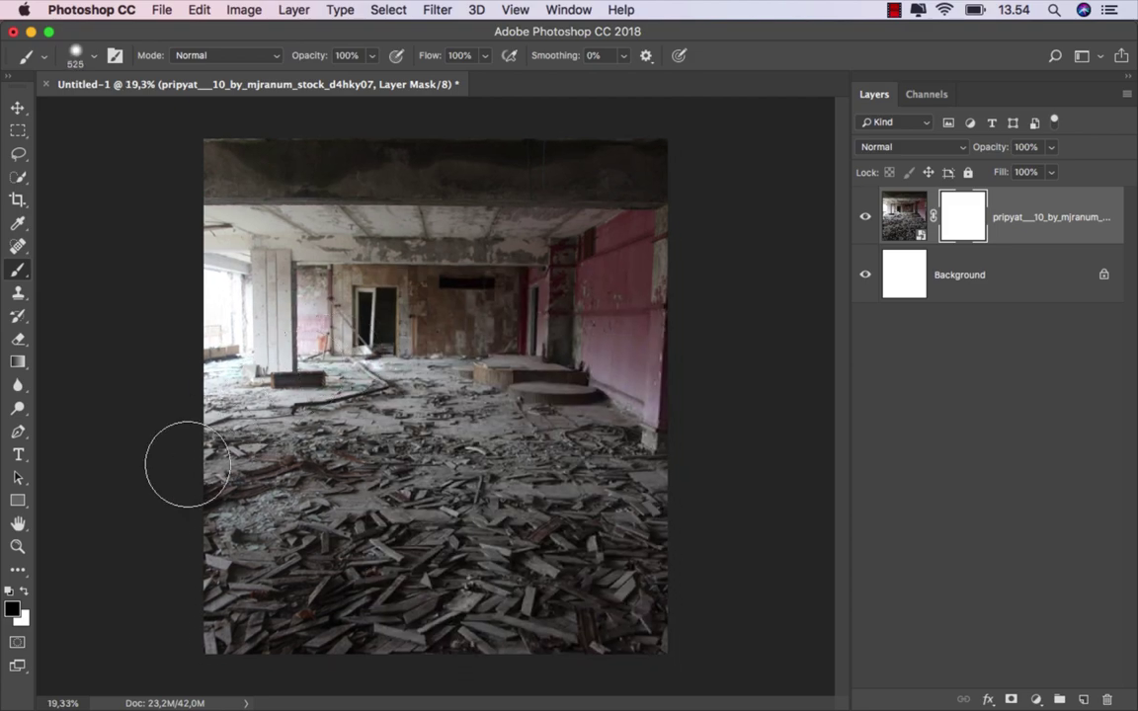
scroll(196, 496, up, 1)
Paint black across the upper photo so only the debris floor remains.
mouse_move(197, 216)
mouse_down()
mouse_move(681, 140)
mouse_move(559, 160)
mouse_move(676, 189)
mouse_move(600, 236)
mouse_move(650, 275)
mouse_move(71, 310)
mouse_move(679, 188)
mouse_up()
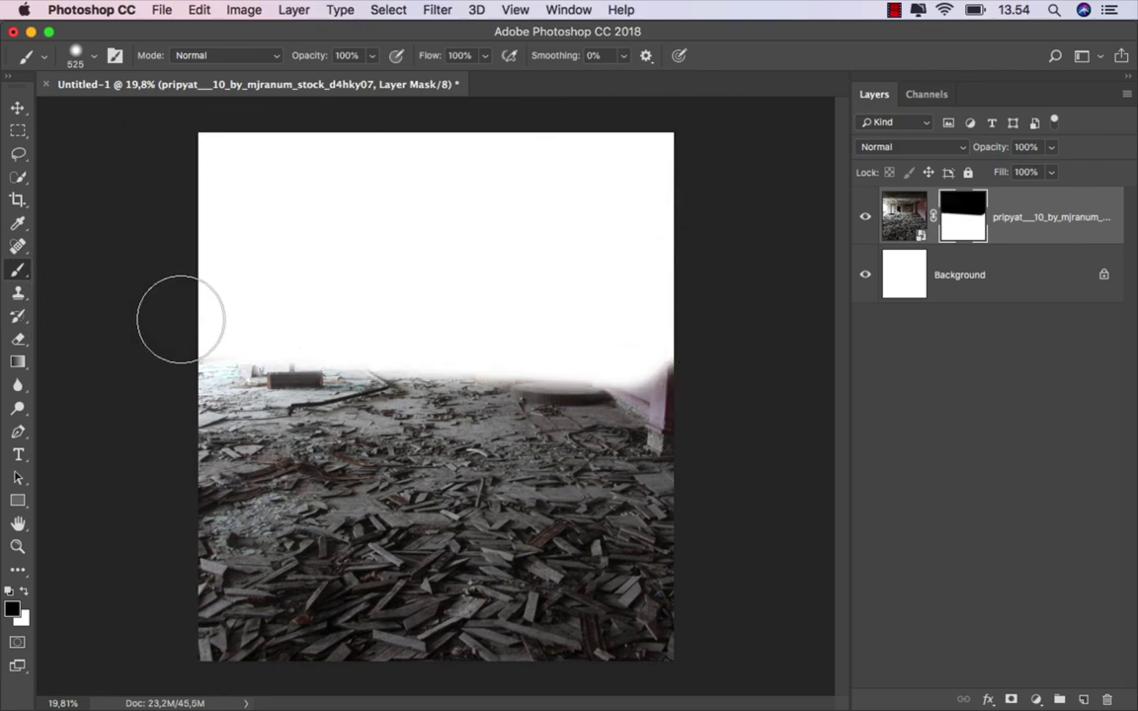
mouse_move(181, 323)
mouse_down()
mouse_move(755, 346)
mouse_move(120, 359)
mouse_move(726, 386)
mouse_move(294, 393)
mouse_move(112, 353)
mouse_up()
scroll(694, 376, up, 1)
scroll(436, 371, up, 1)
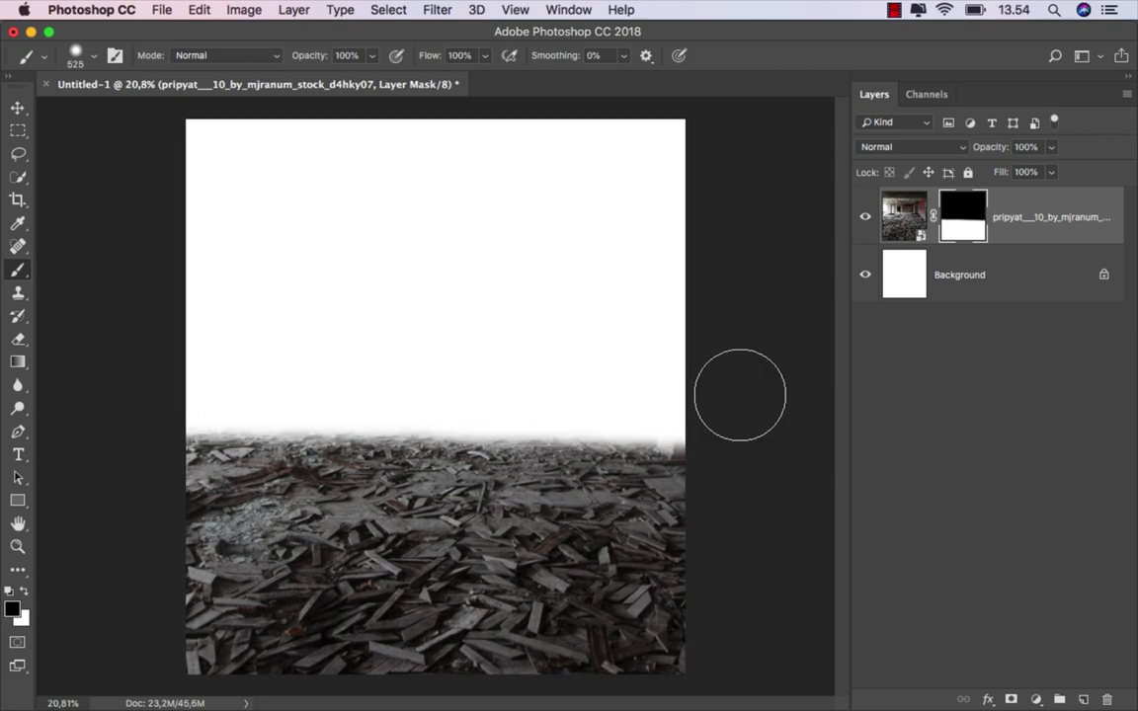
drag(601, 414, 157, 412)
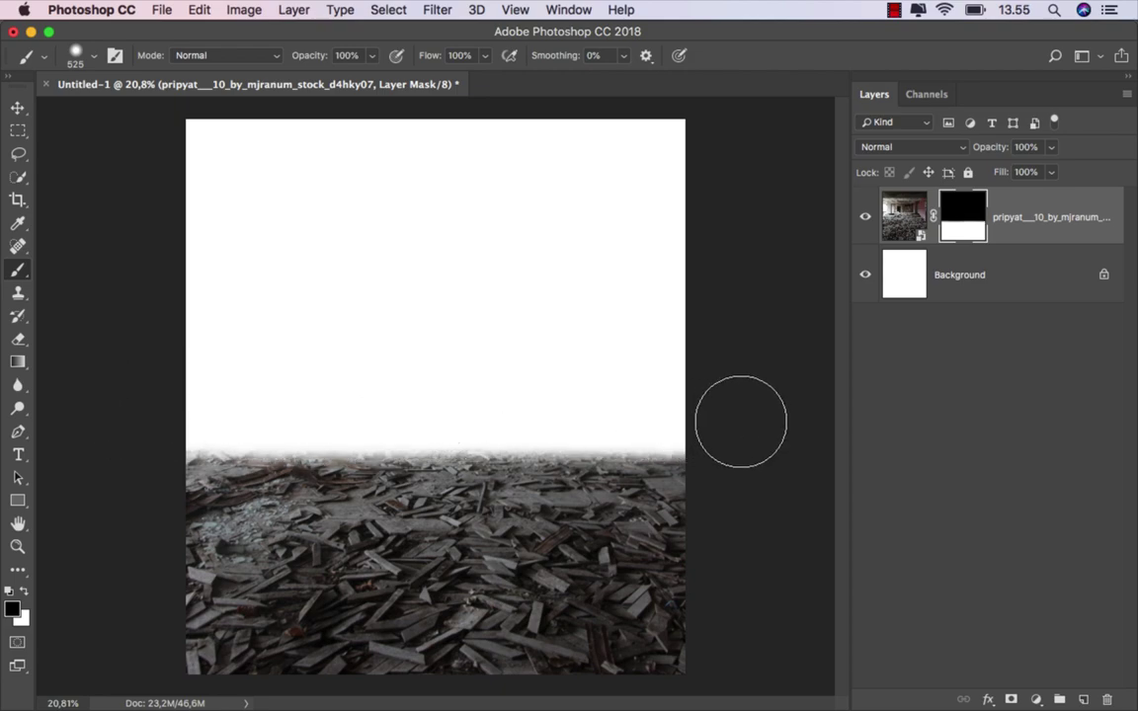
drag(686, 422, 155, 421)
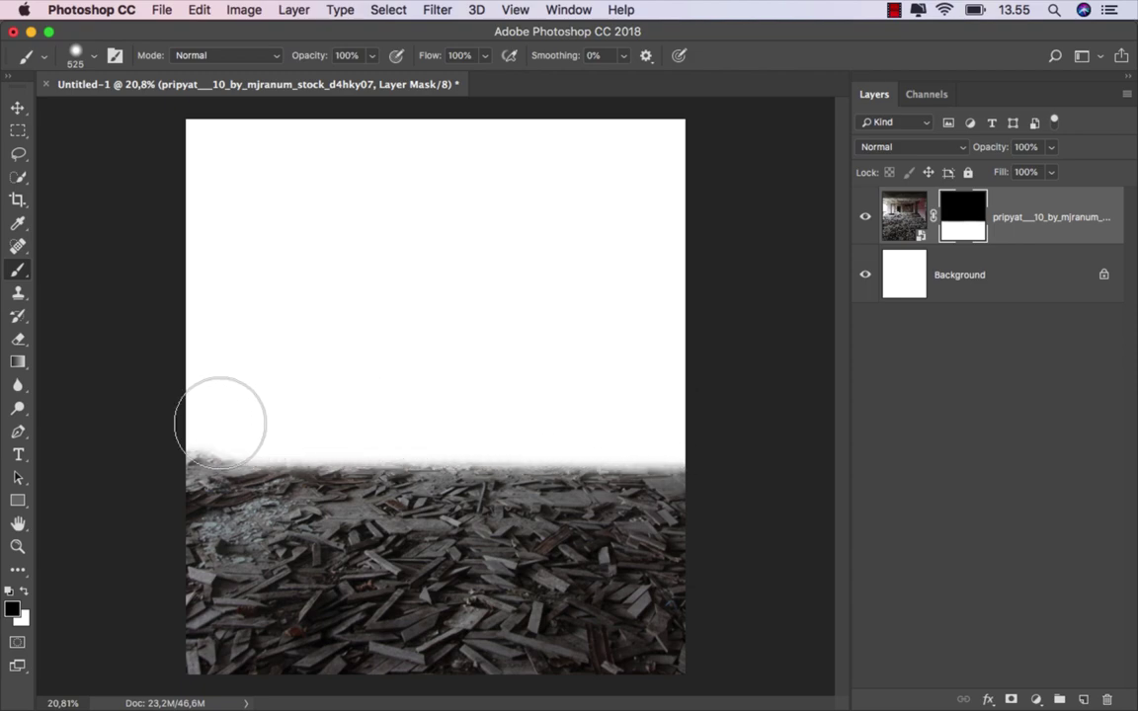
scroll(395, 379, up, 1)
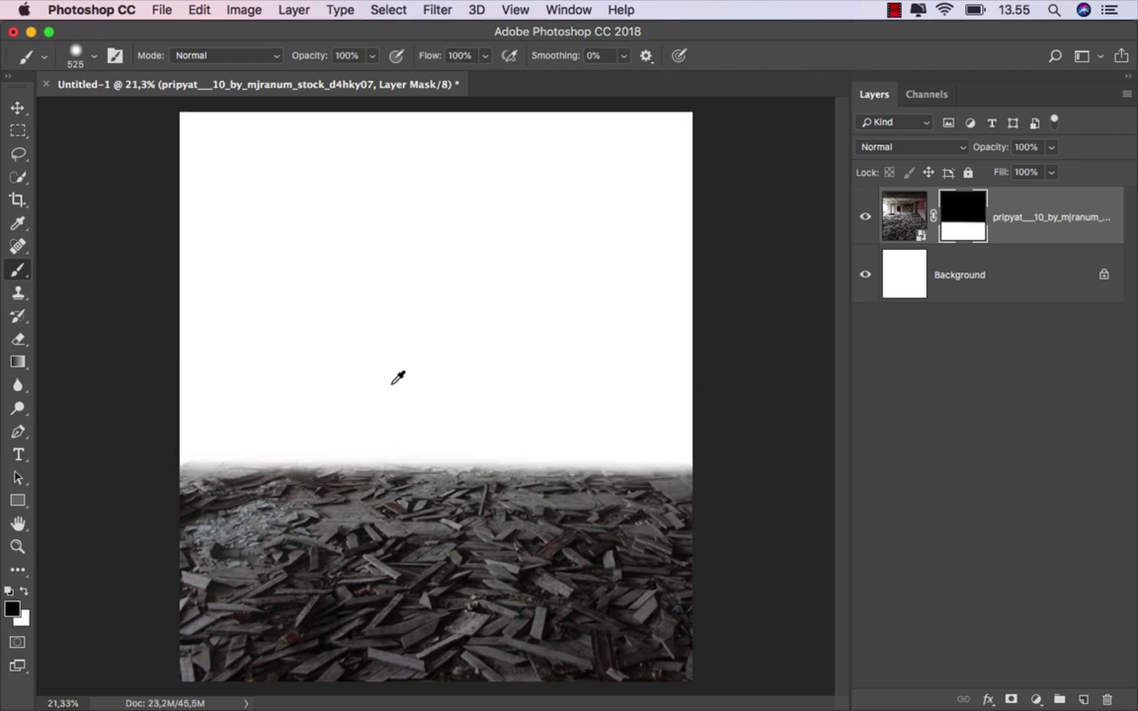
Add a black Solid Color fill layer above Background, then reselect the pripyat layer.
click(17, 108)
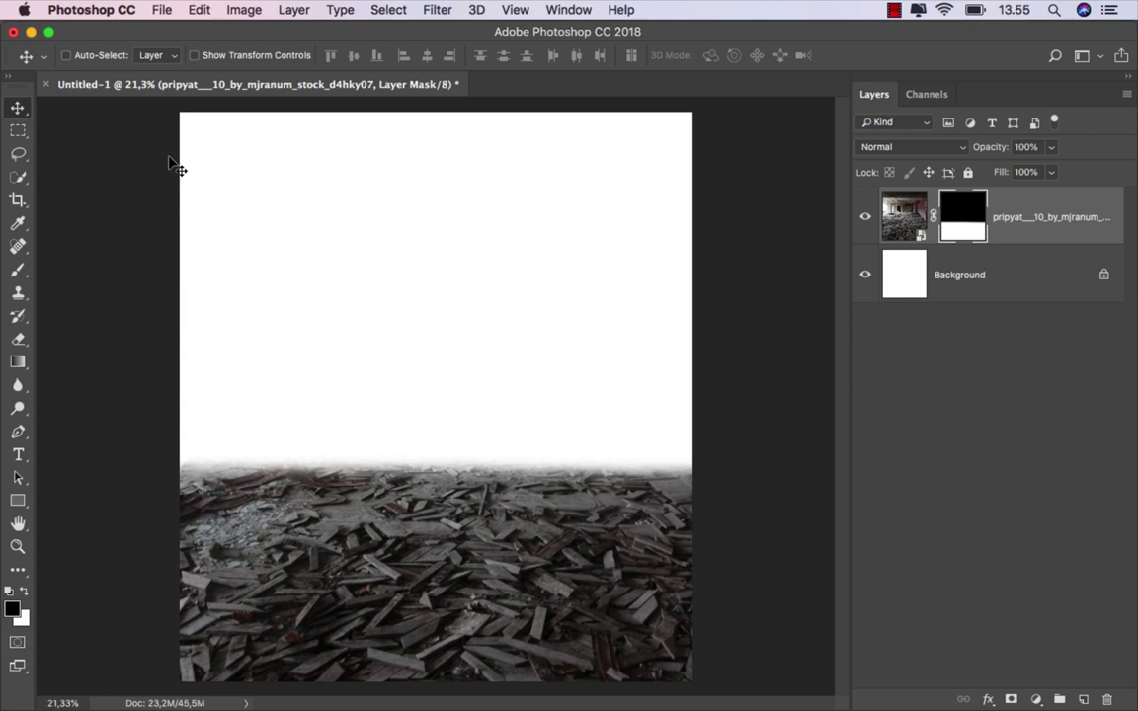
click(978, 269)
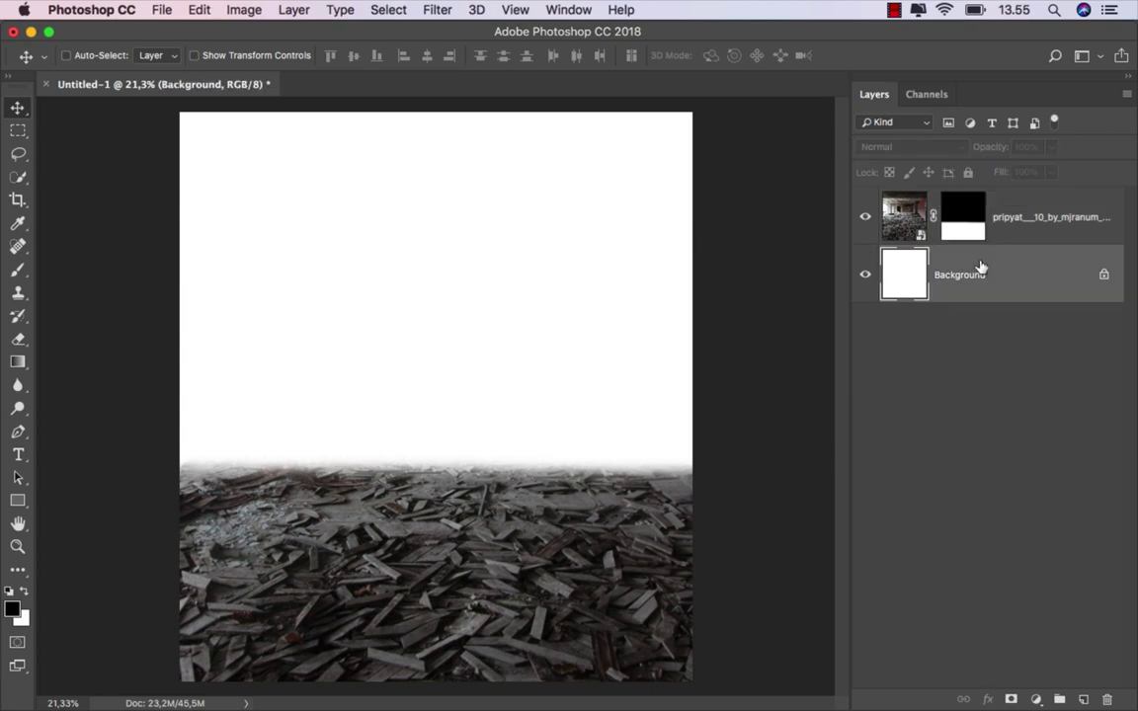
click(1037, 698)
click(1058, 368)
click(1033, 287)
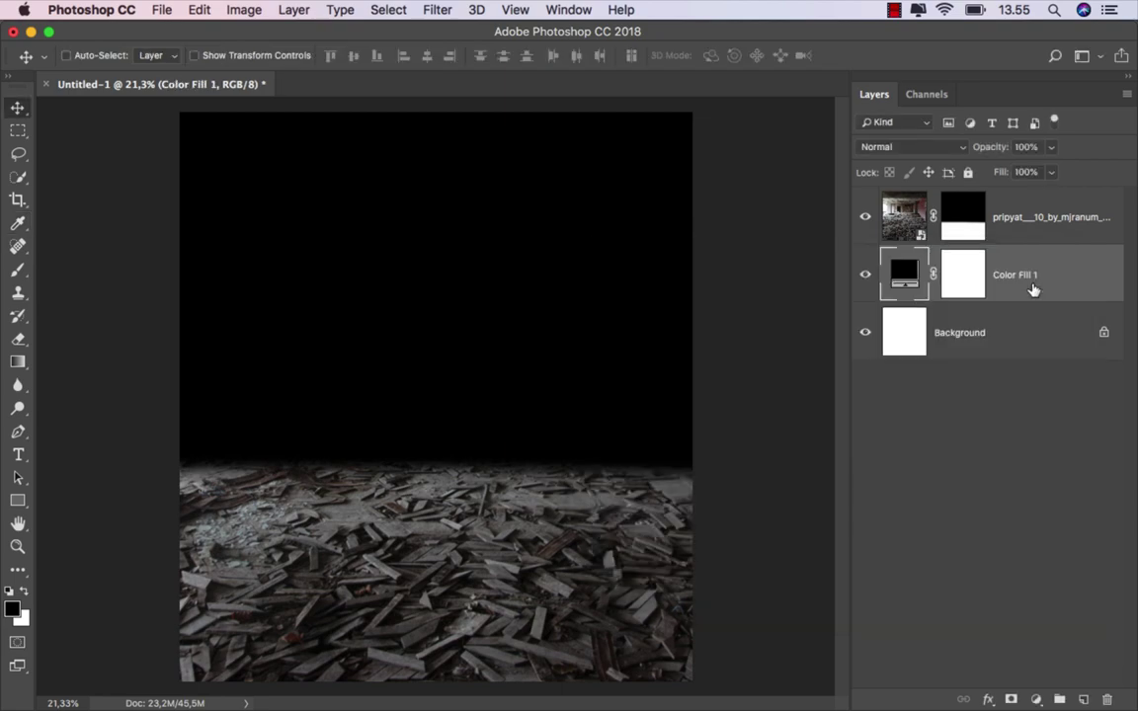
click(1020, 221)
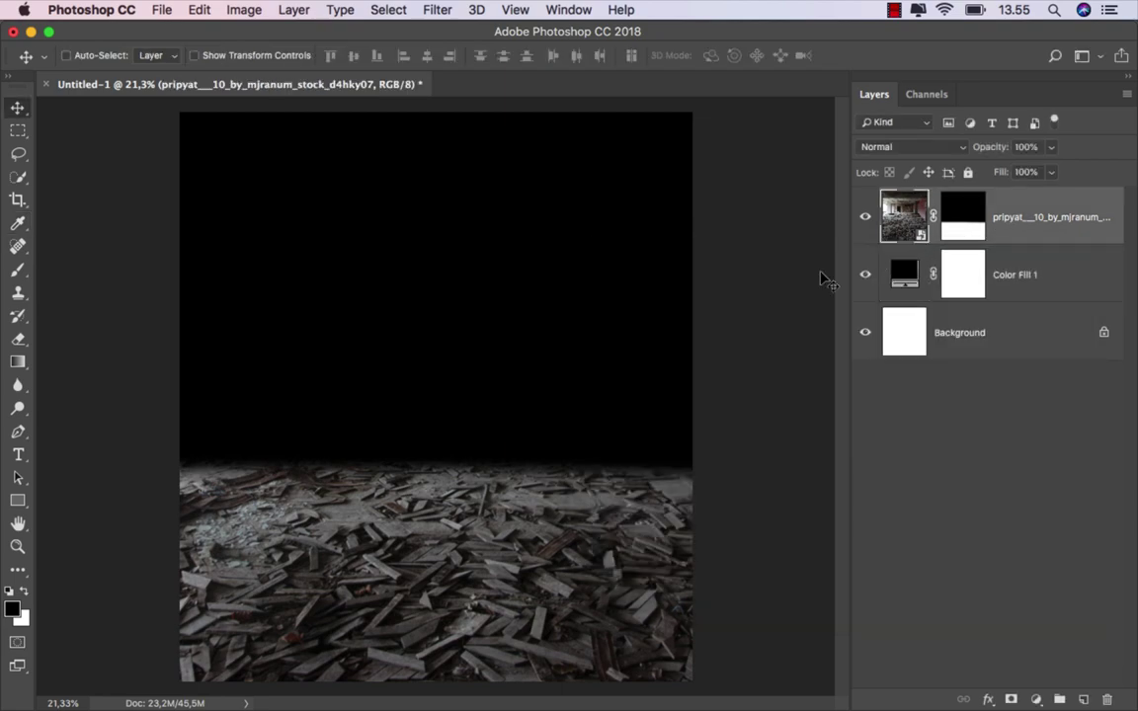
Place the fire and smoke image and enlarge it over the upper canvas.
click(437, 682)
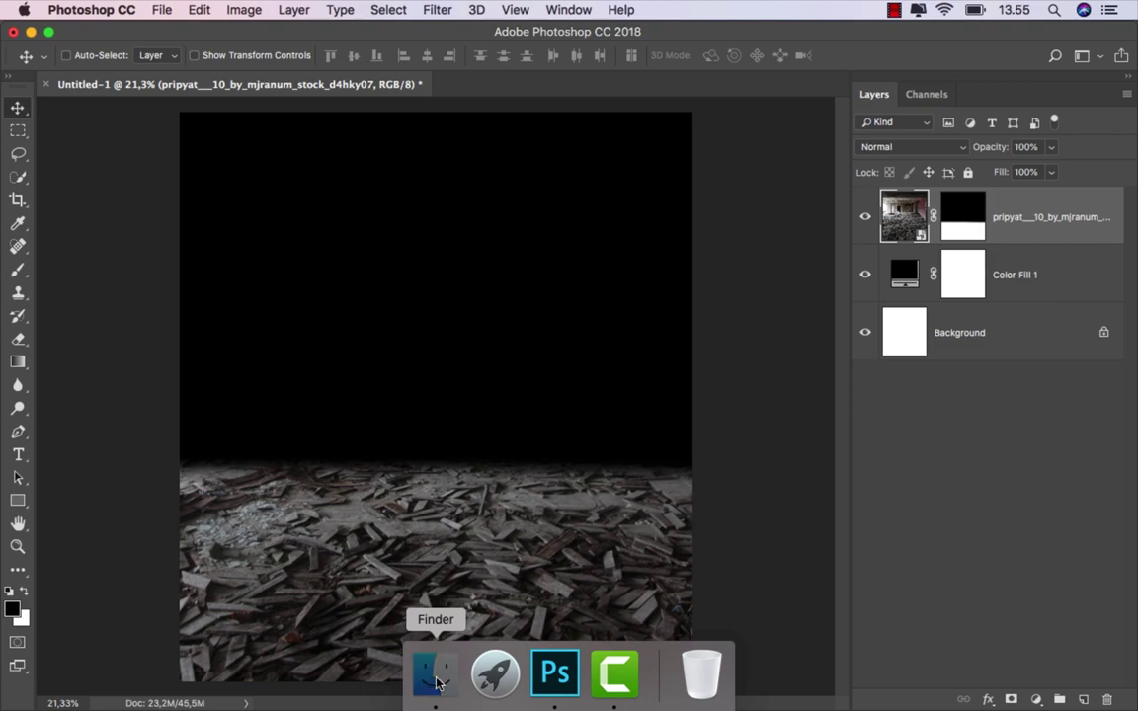
click(569, 311)
click(329, 128)
drag(329, 128, 481, 342)
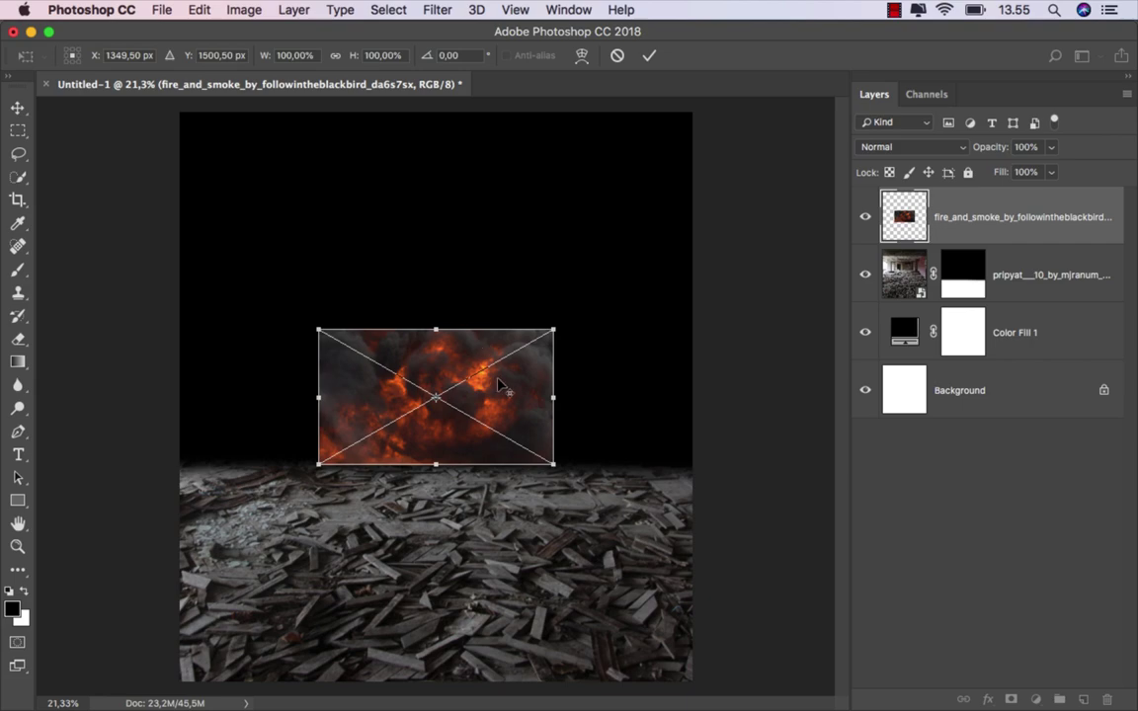
scroll(500, 386, down, 2)
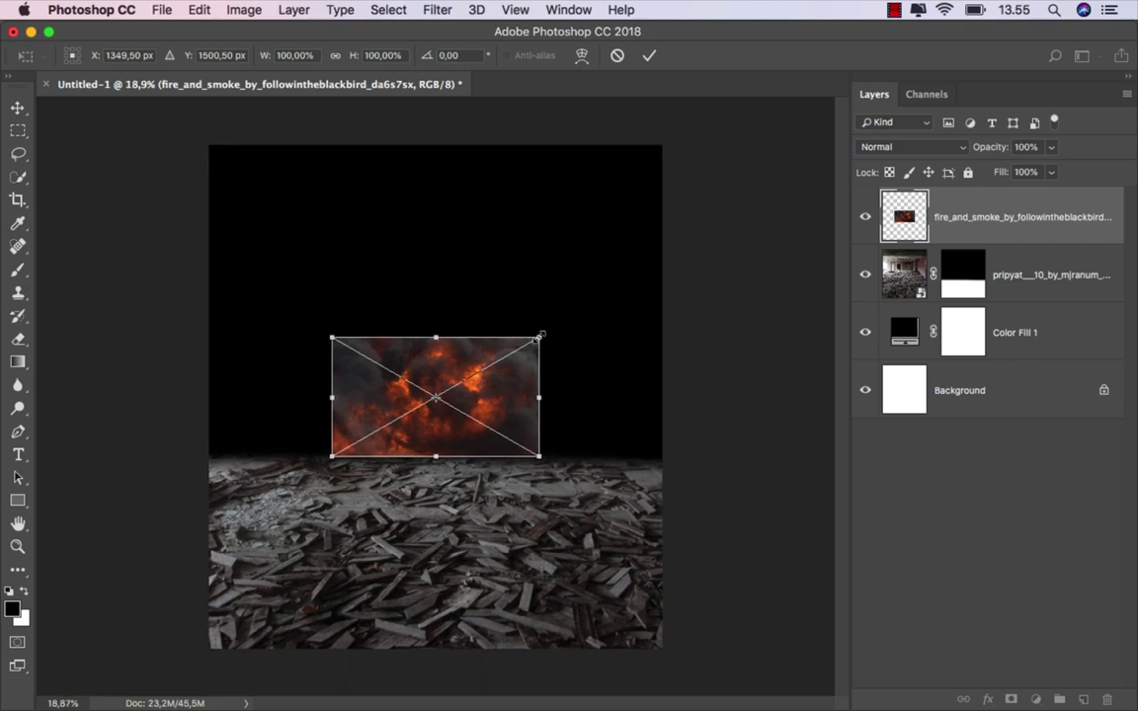
drag(541, 336, 824, 71)
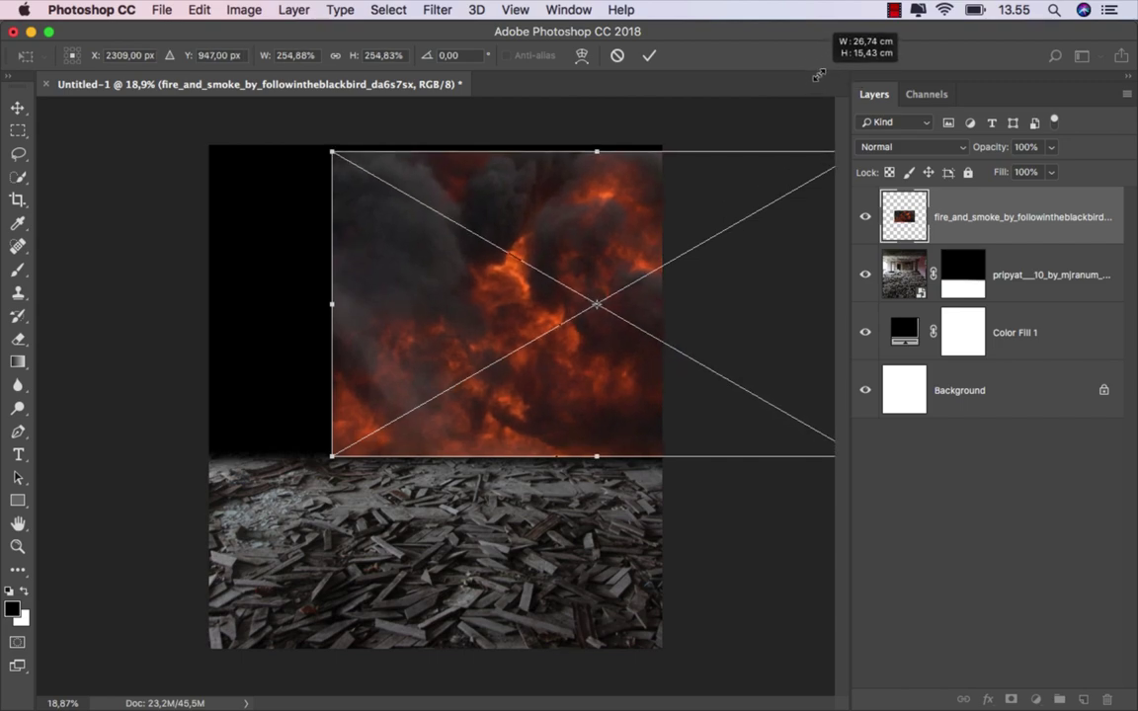
scroll(553, 369, down, 1)
scroll(553, 369, down, 1)
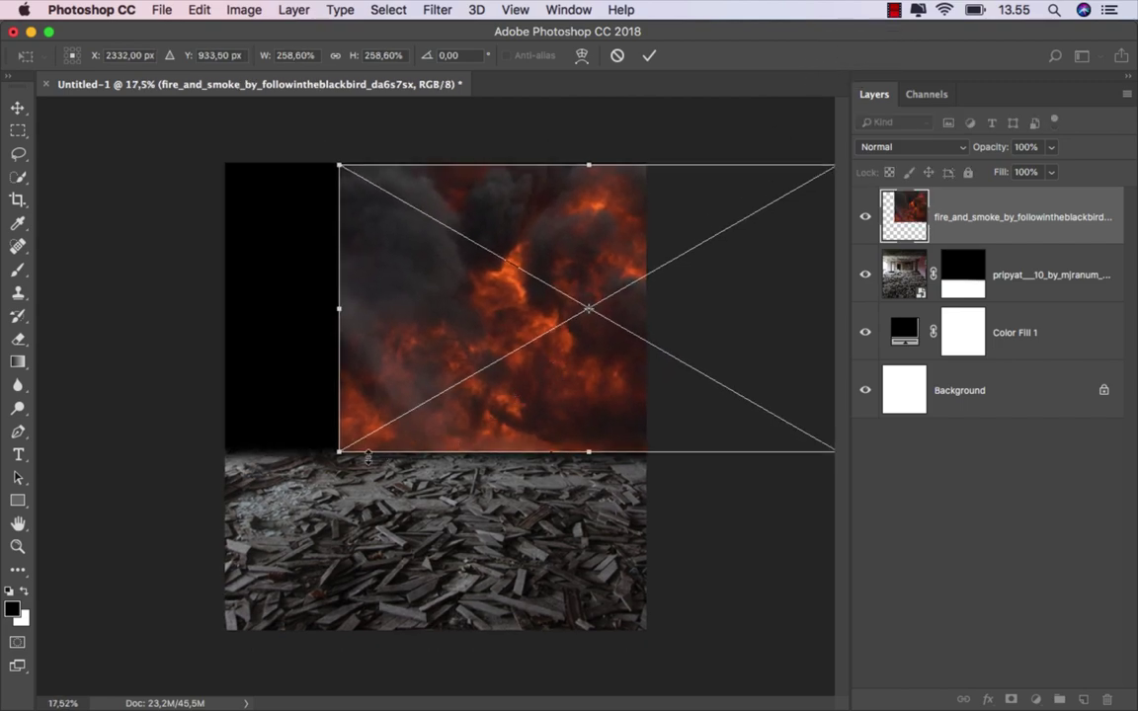
drag(339, 454, 193, 536)
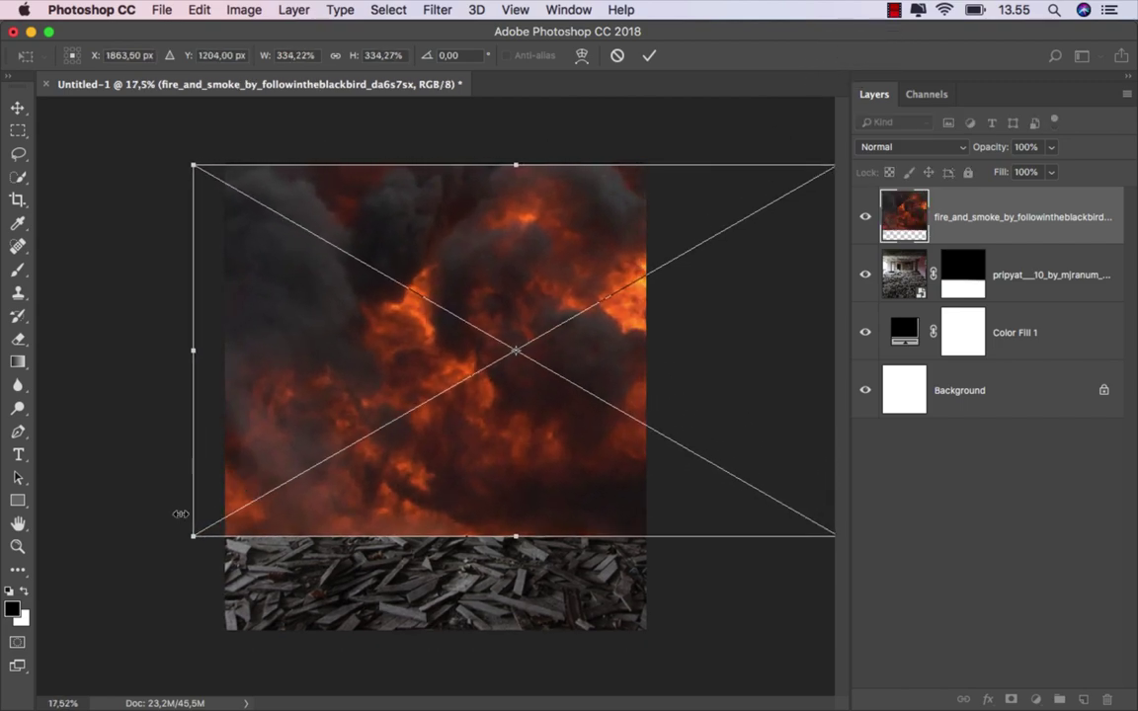
scroll(428, 367, down, 1)
click(649, 55)
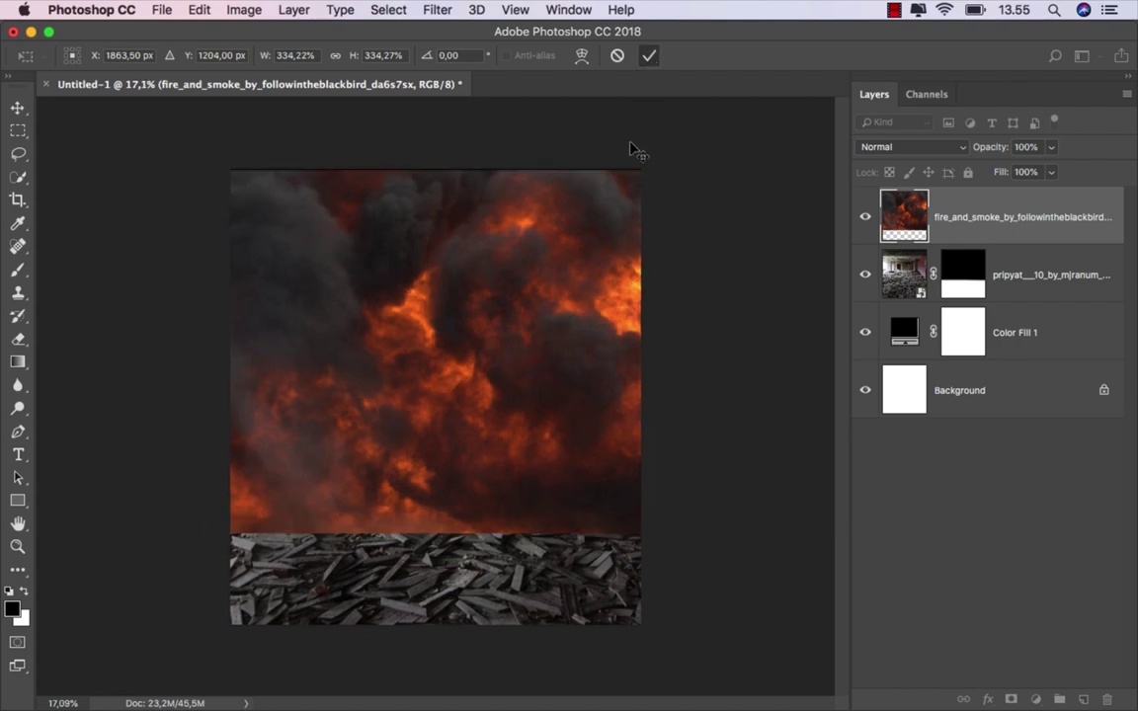
Move the fire layer below the rubble photo, shift it left and stretch it across the width.
drag(968, 219, 959, 299)
scroll(534, 399, down, 1)
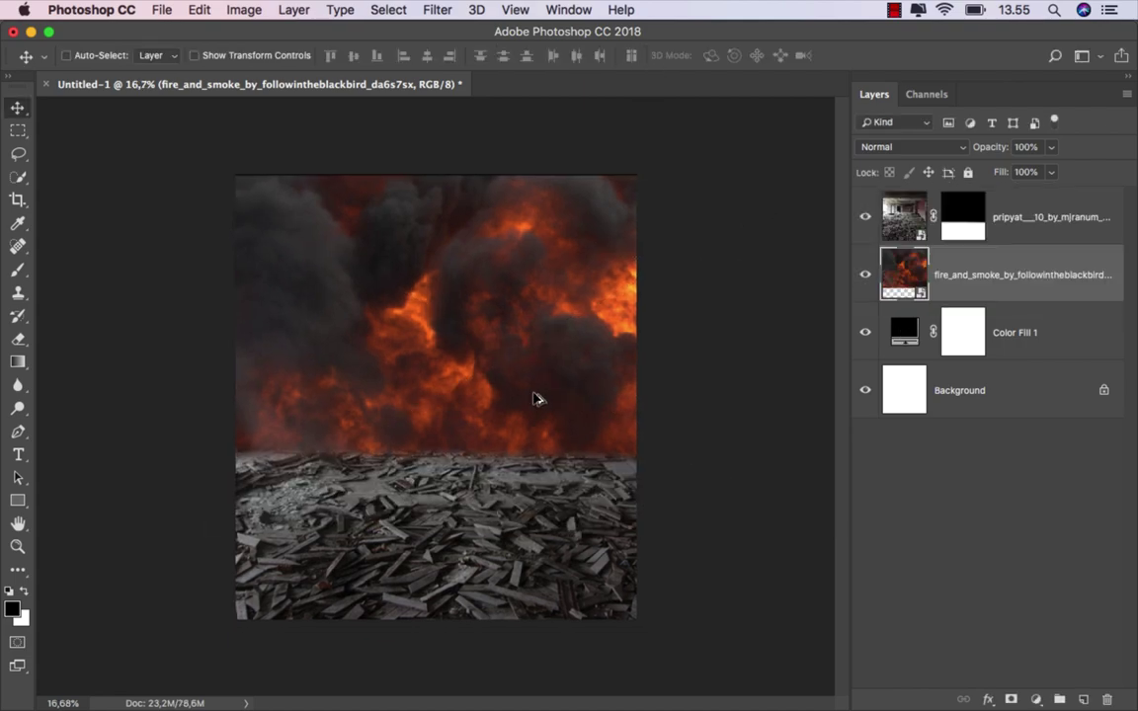
mouse_move(437, 388)
mouse_down()
mouse_move(283, 387)
mouse_move(304, 387)
mouse_up()
scroll(304, 387, down, 2)
key(super+t)
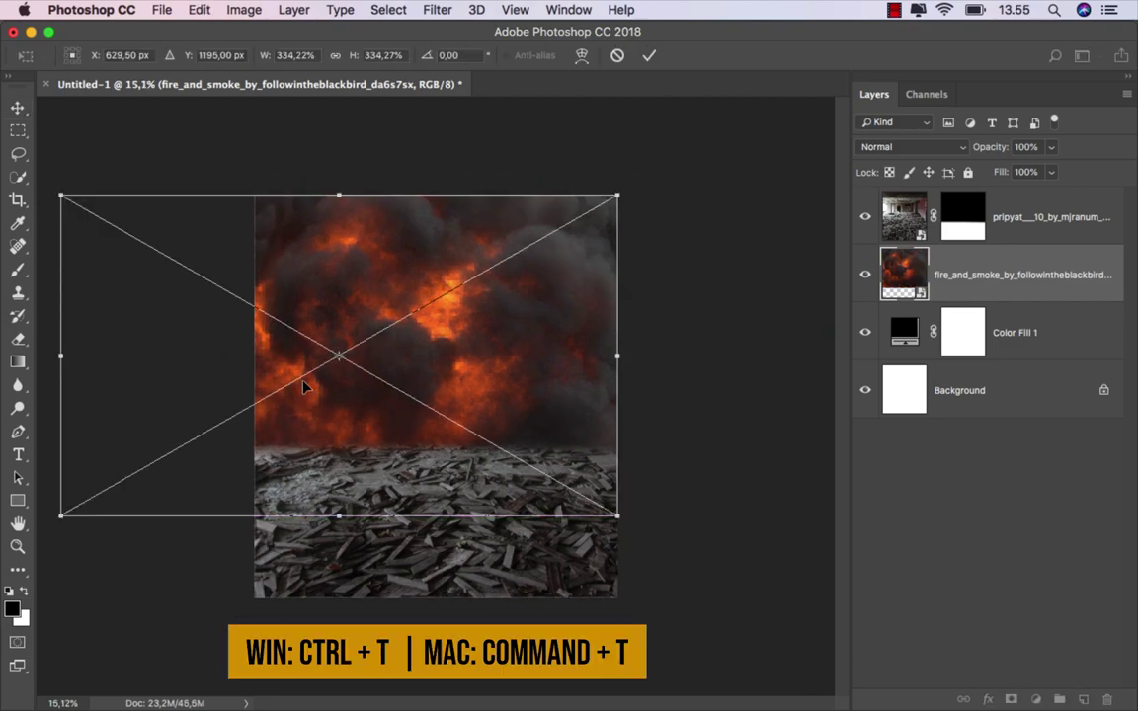
drag(62, 355, 111, 360)
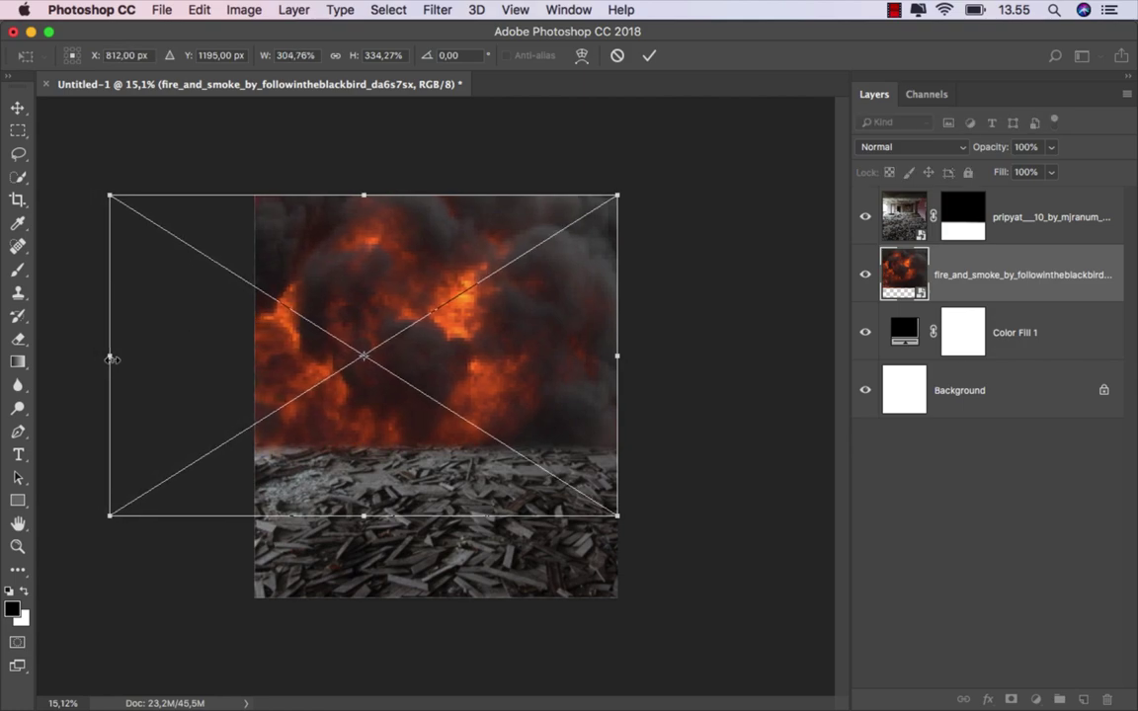
click(648, 57)
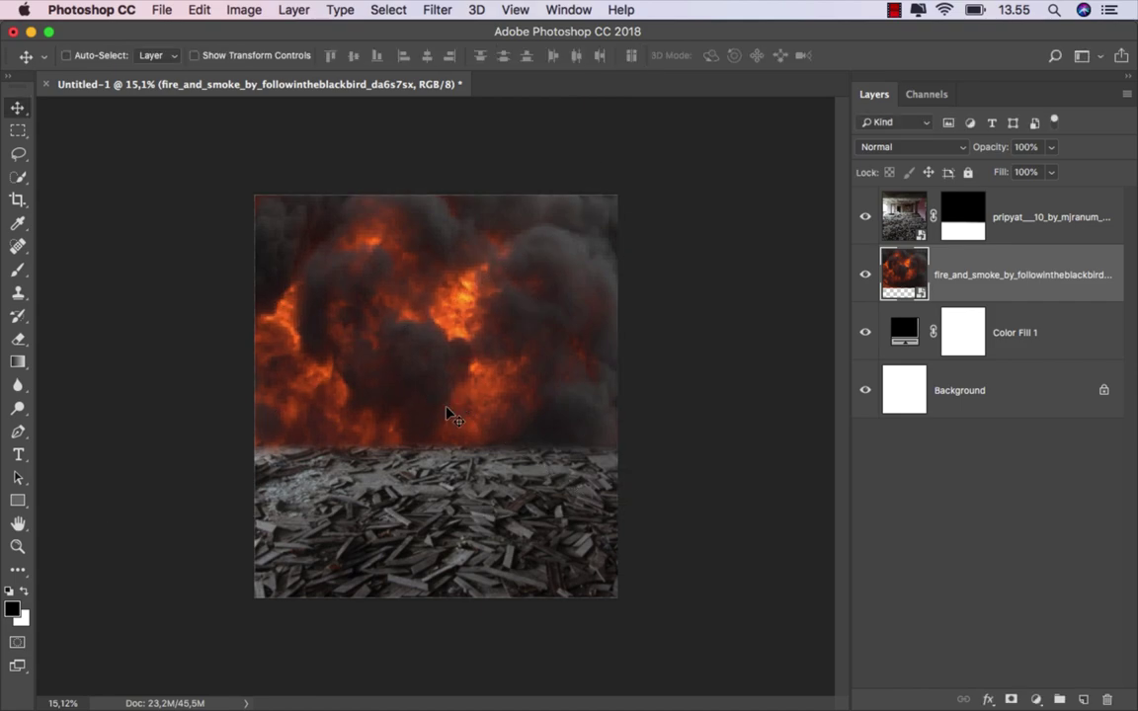
scroll(425, 423, up, 3)
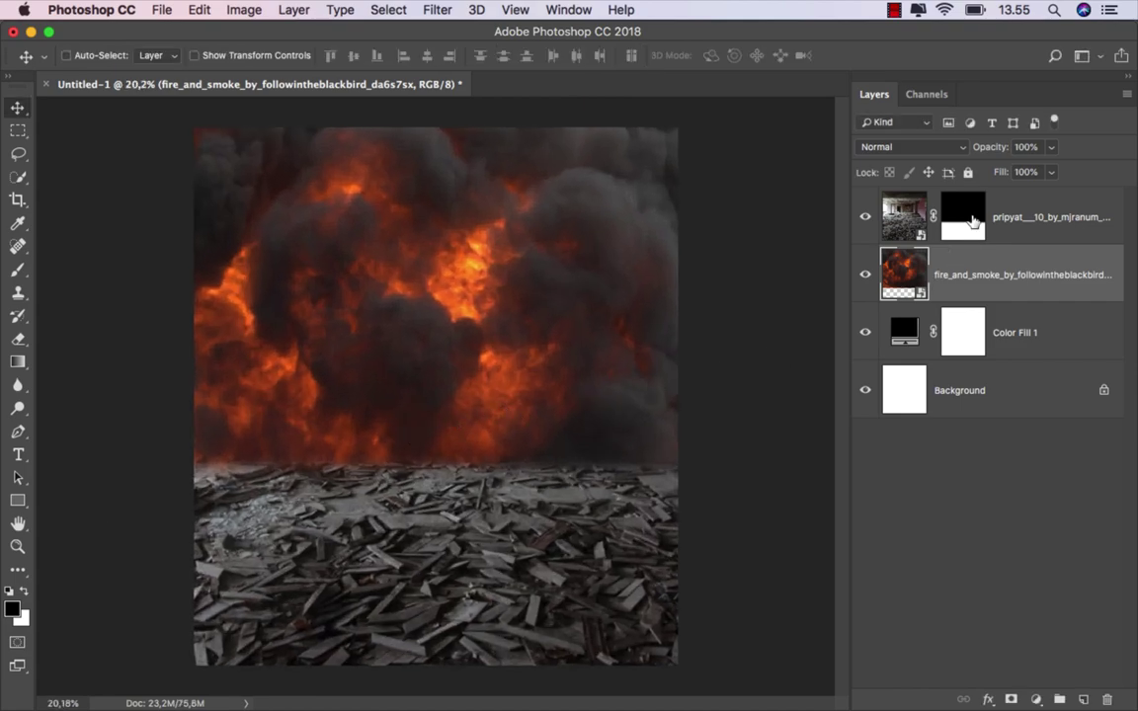
Target the rubble photo's mask with a 38% opacity brush enlarged to 654 px.
click(973, 219)
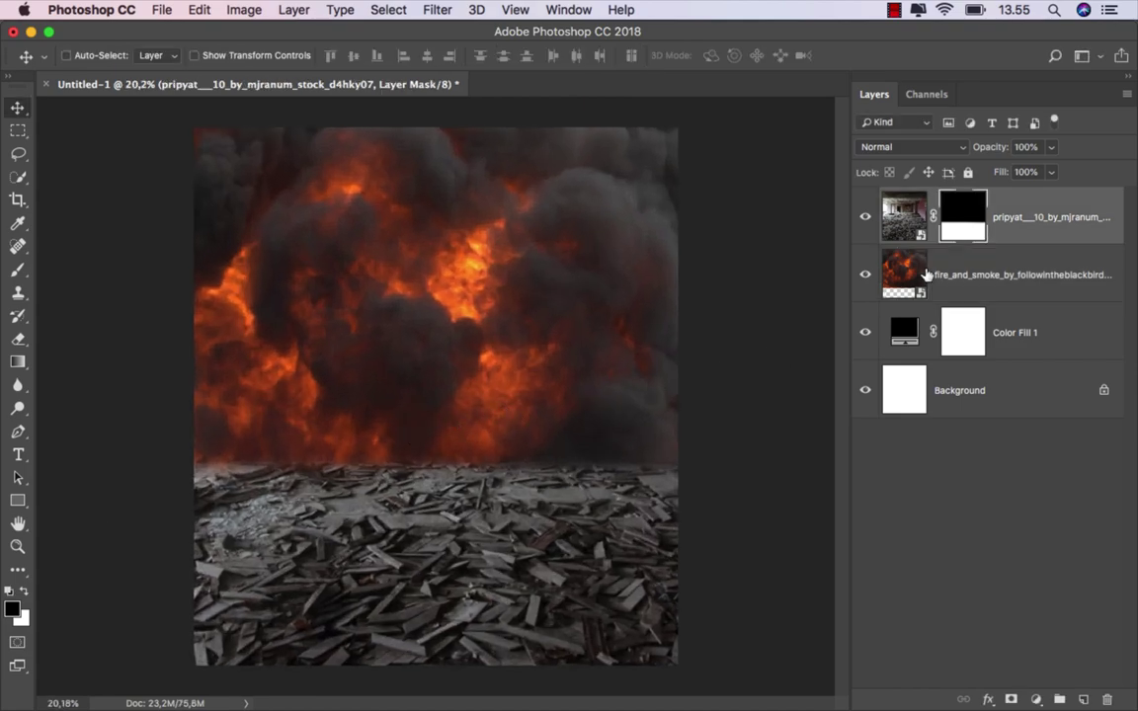
click(18, 269)
click(88, 262)
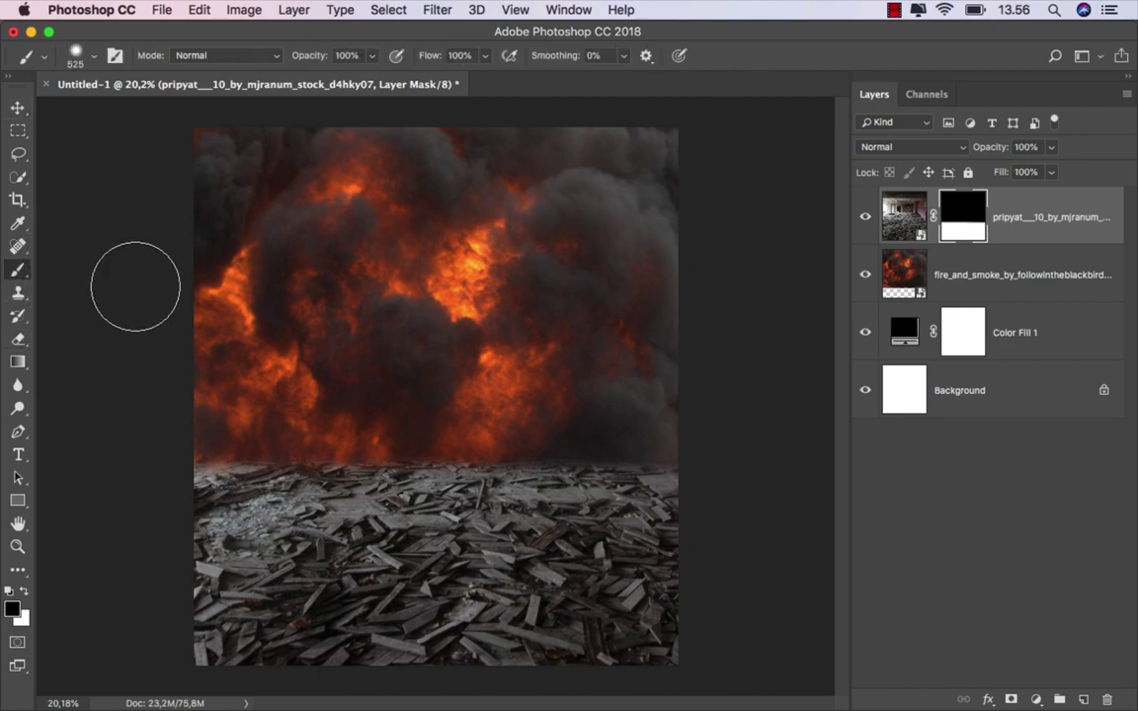
scroll(419, 340, up, 1)
scroll(419, 341, up, 1)
click(371, 56)
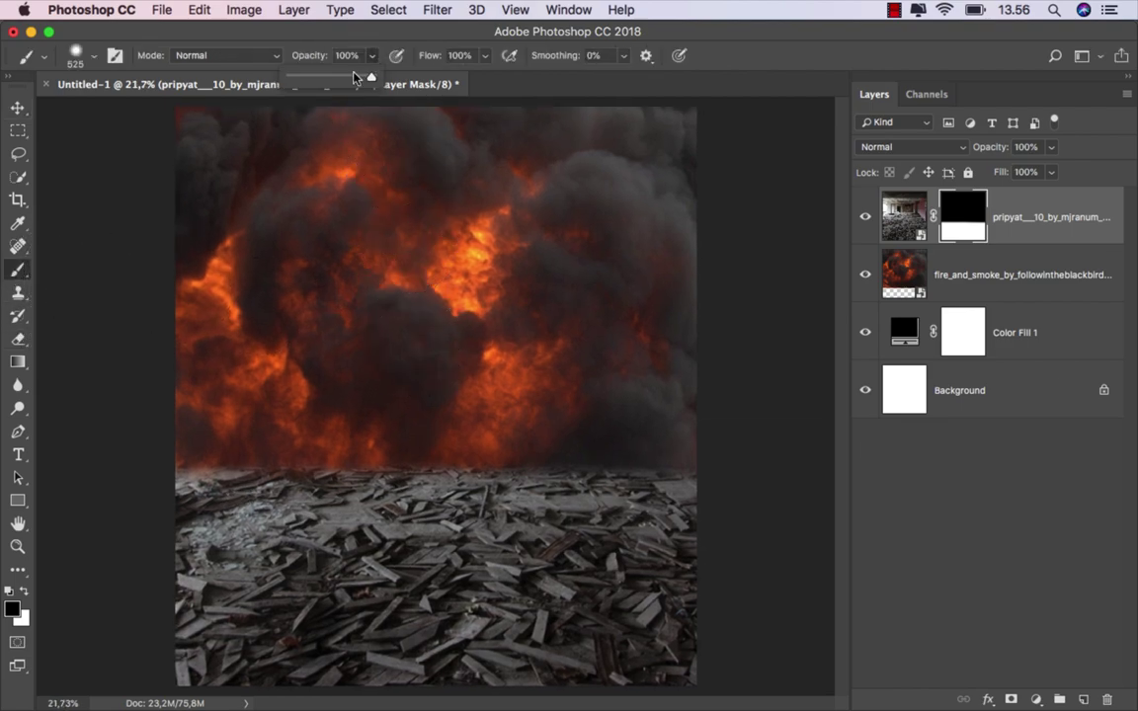
drag(338, 437, 312, 432)
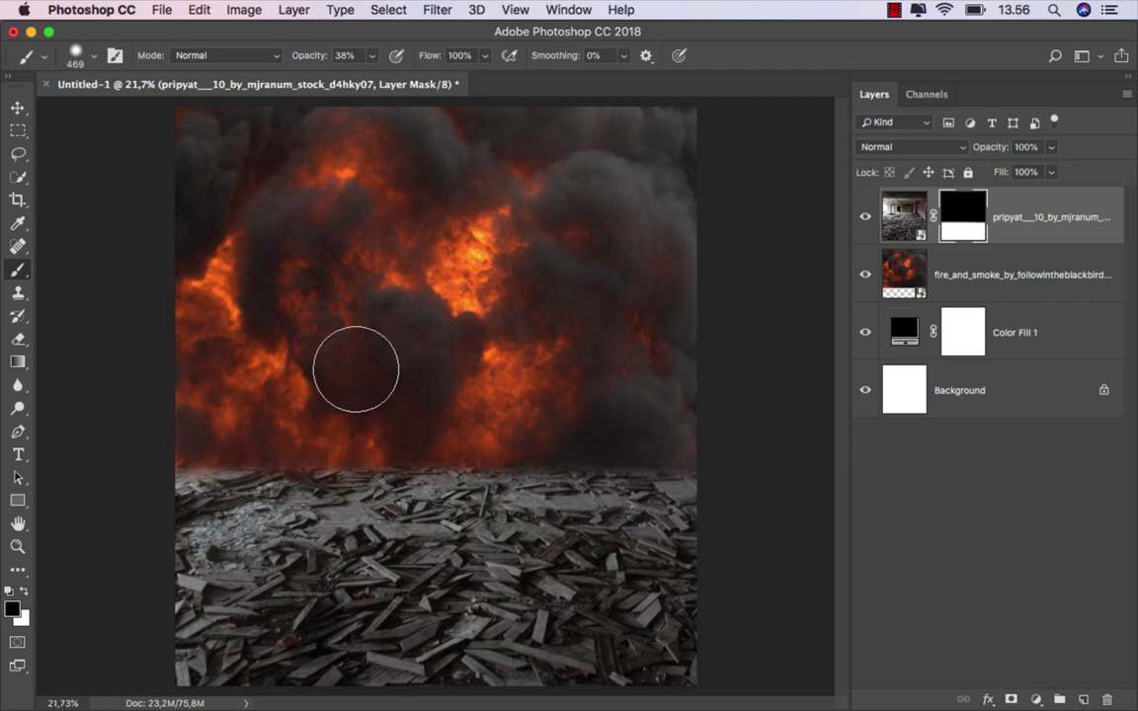
right_click(356, 369)
drag(222, 380, 296, 383)
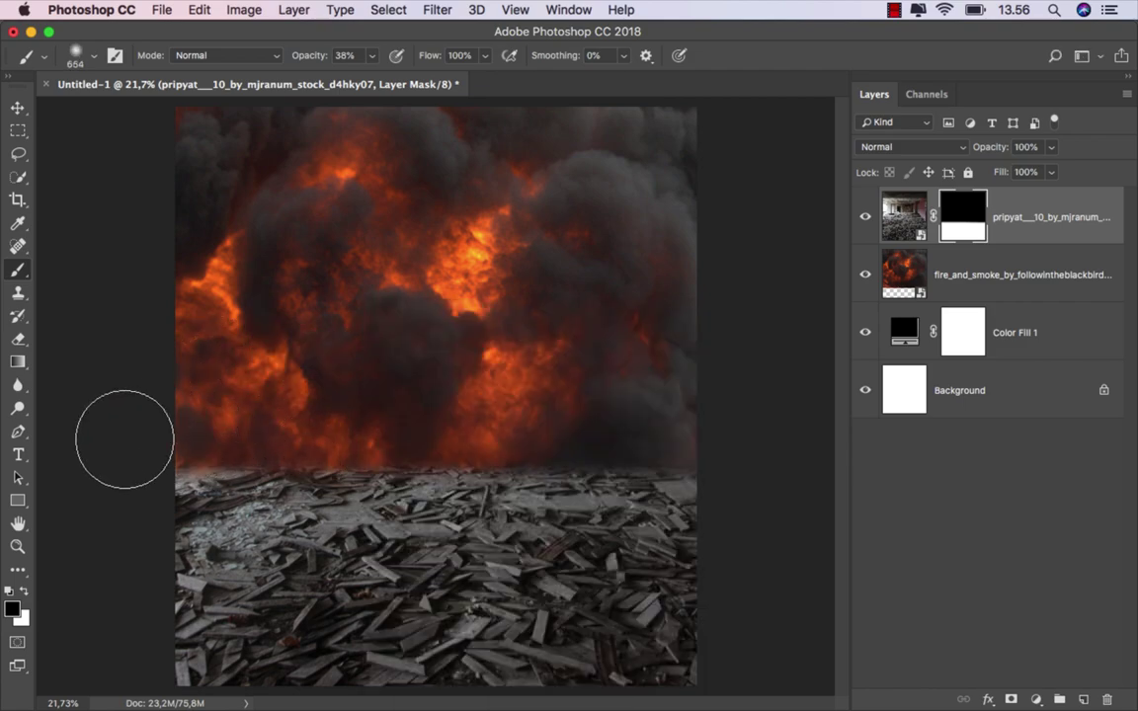
Paint along the rubble's top edge so it fades smokily into the fire.
drag(680, 438, 148, 450)
drag(257, 420, 744, 419)
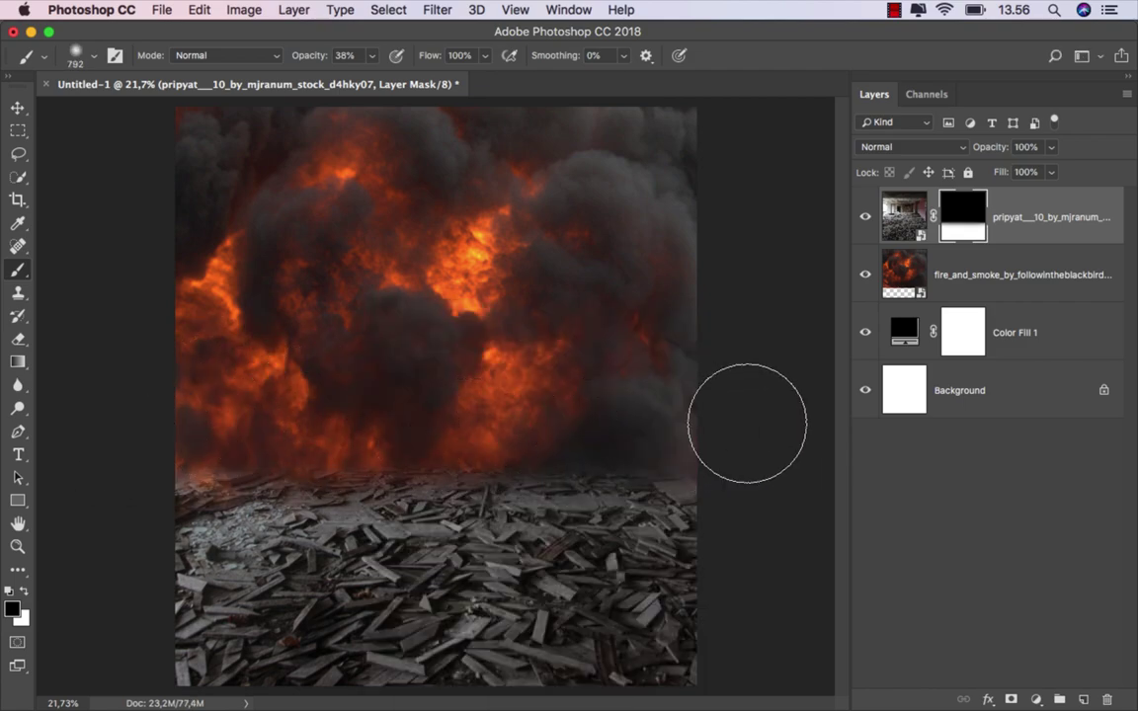
drag(661, 433, 356, 414)
drag(502, 427, 516, 427)
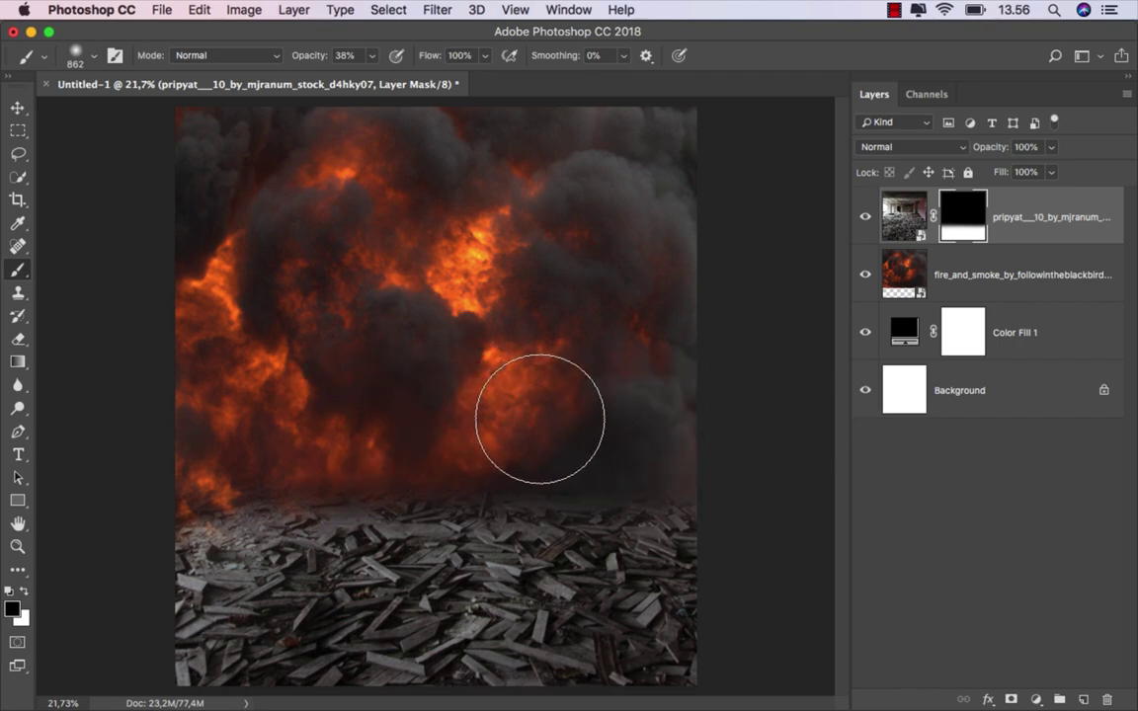
click(17, 106)
scroll(333, 419, up, 1)
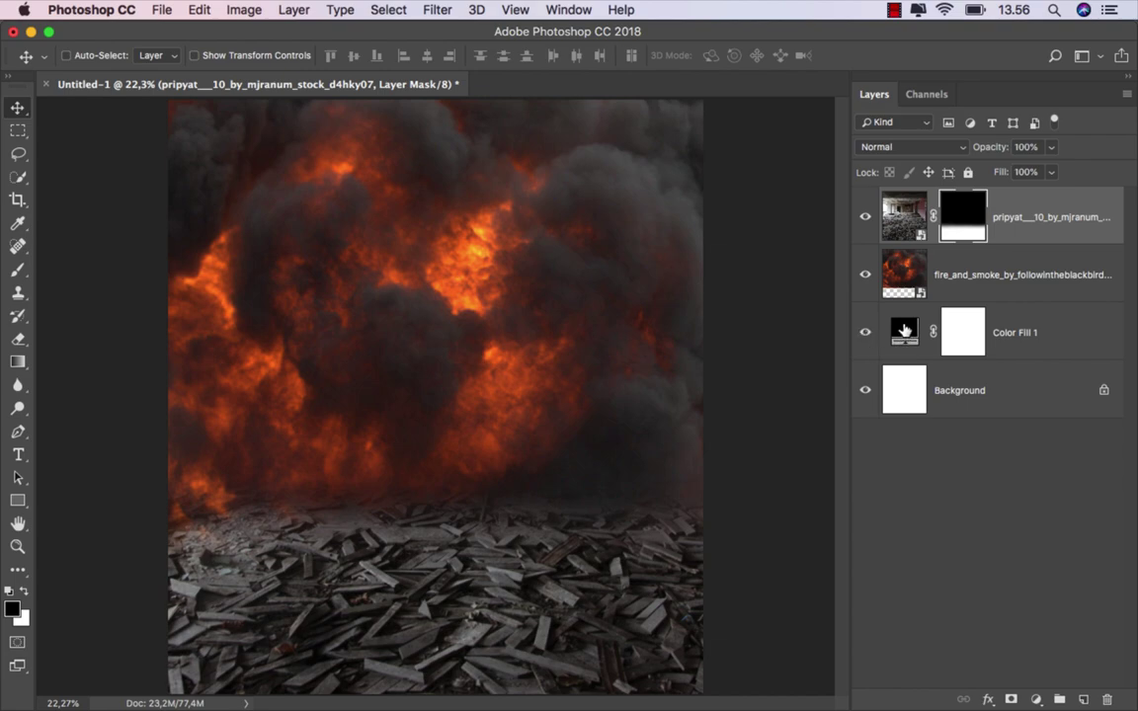
click(904, 332)
Add a new layer named black, clipped to the pripyat photo, in Soft Light mode.
click(1028, 217)
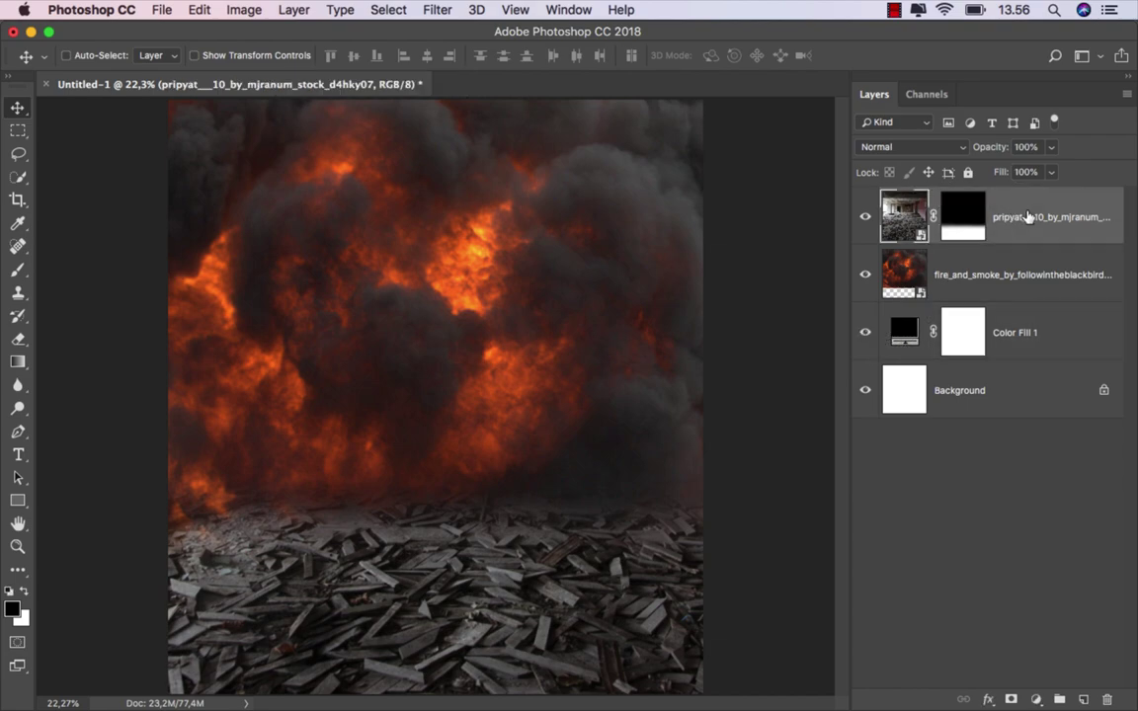
click(1084, 699)
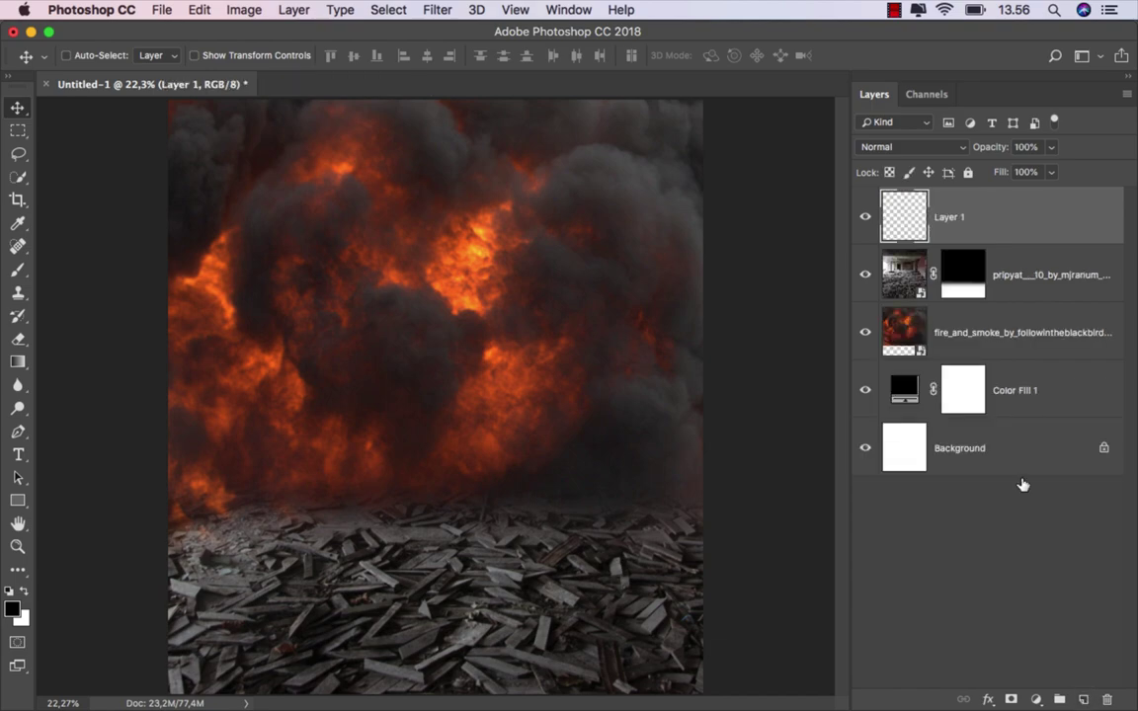
right_click(976, 231)
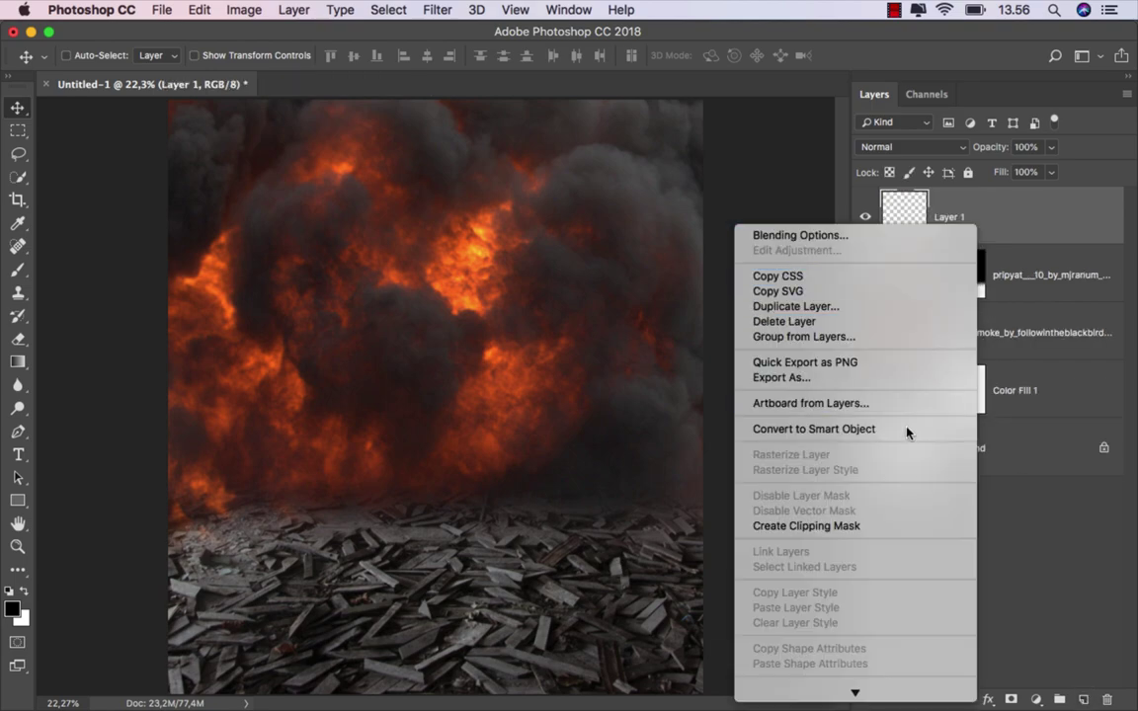
click(867, 531)
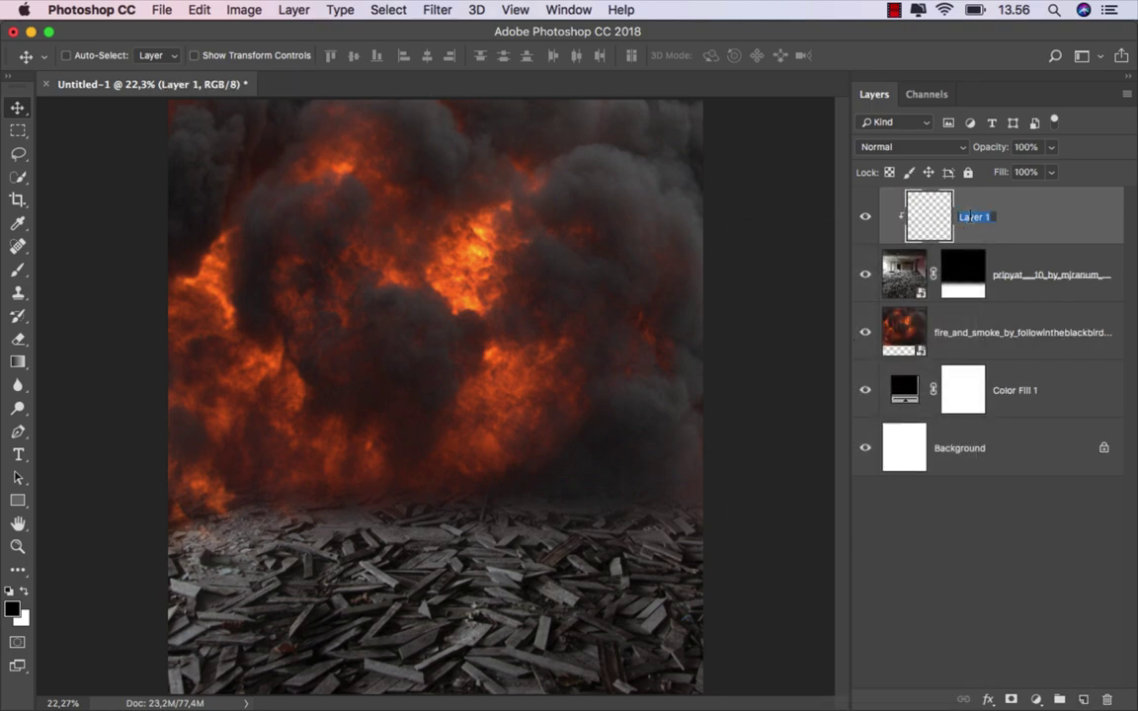
click(966, 212)
text(black)
key(Return)
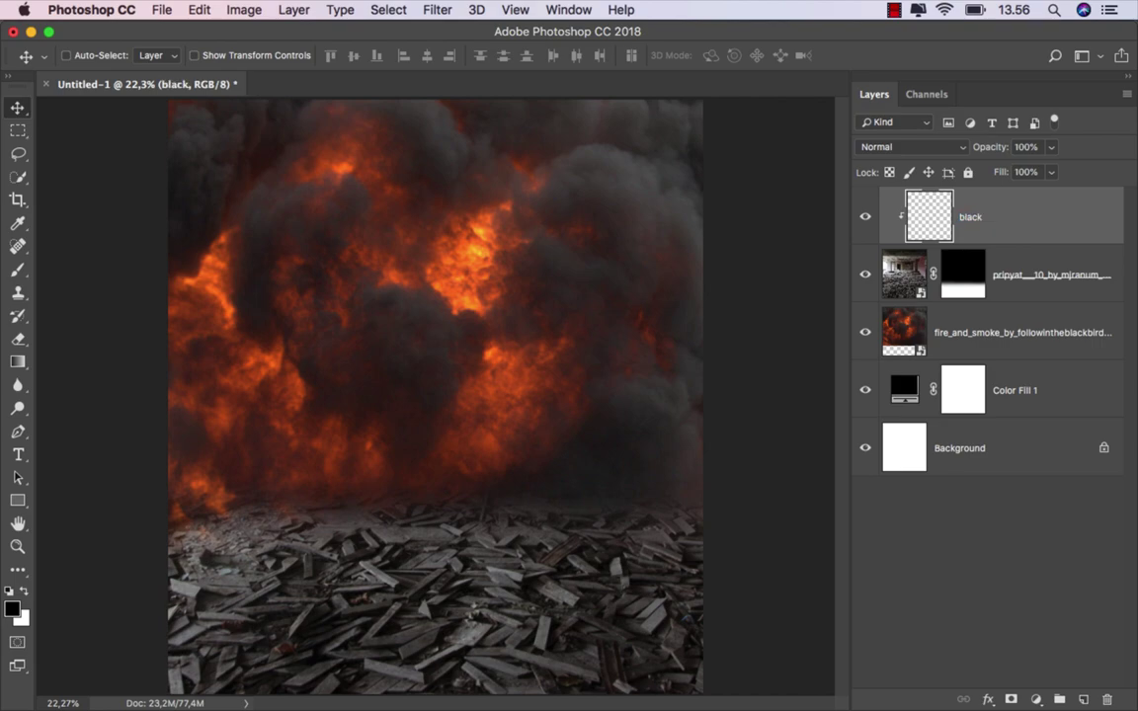
click(900, 150)
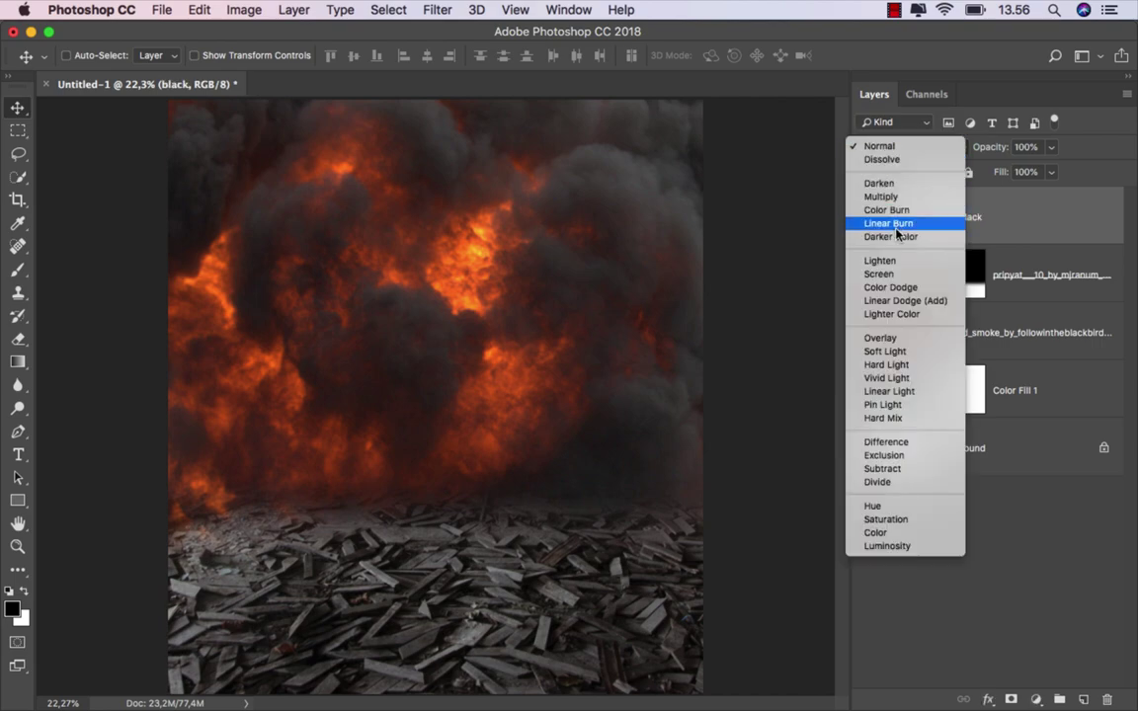
click(919, 350)
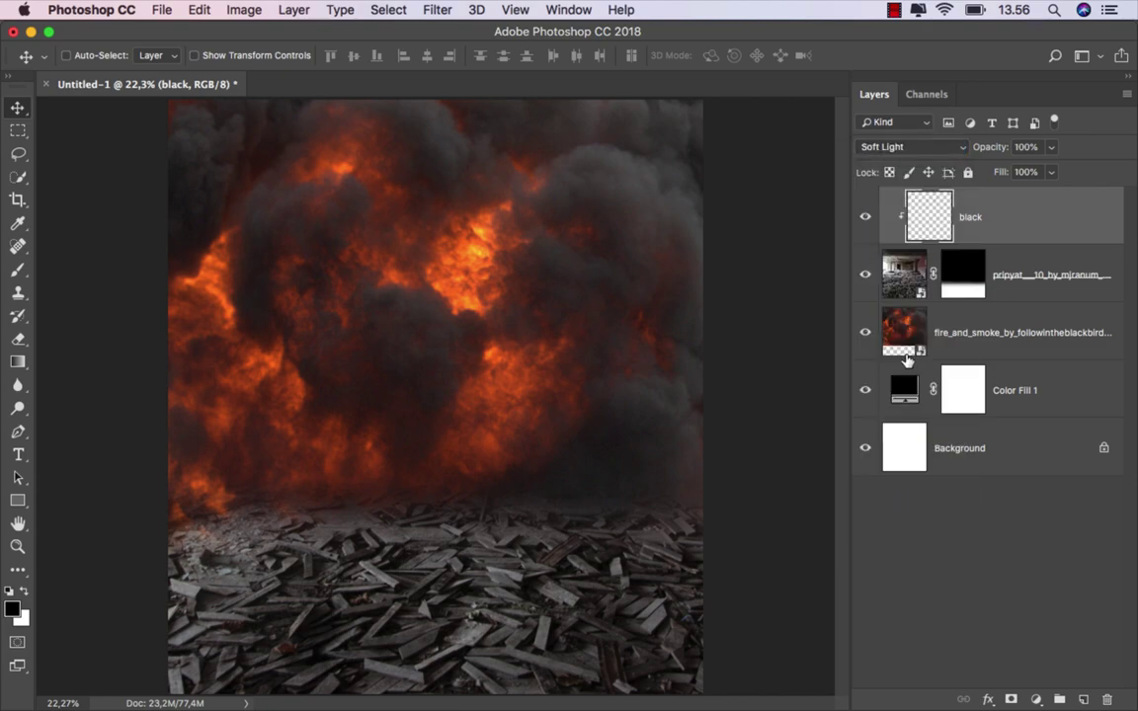
right_click(17, 362)
Drag three black-to-transparent gradients over the rubble on the black layer.
click(84, 361)
scroll(538, 472, down, 1)
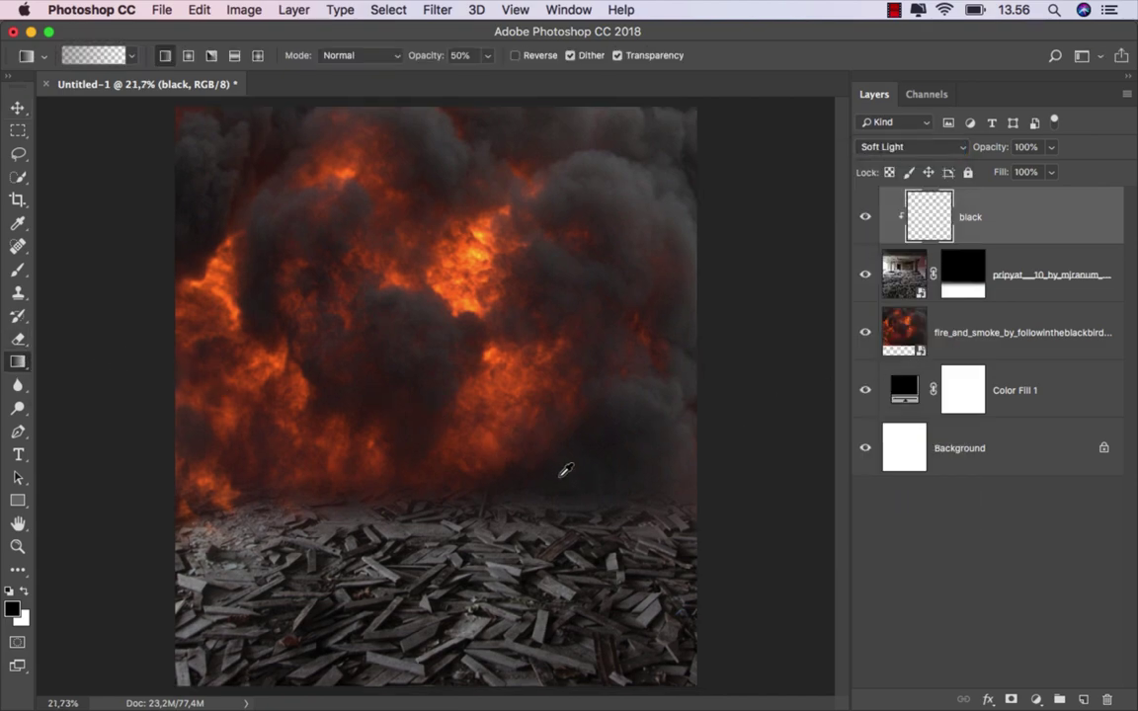
scroll(569, 473, down, 1)
drag(571, 470, 542, 586)
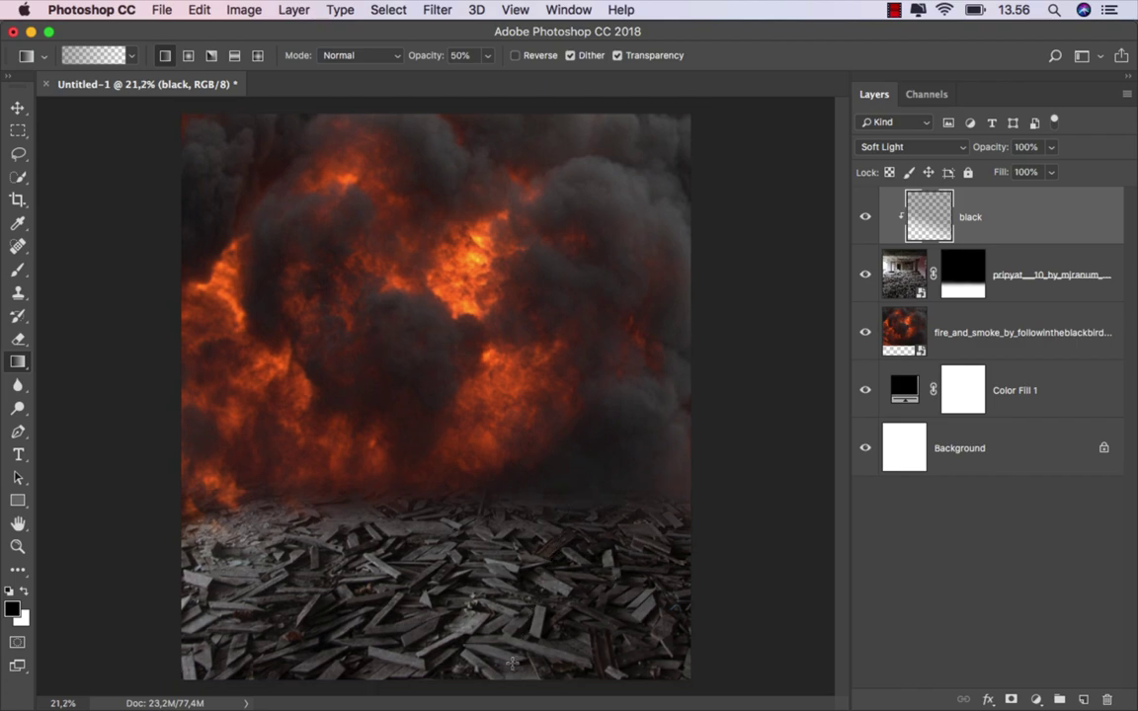
scroll(540, 589, down, 1)
drag(494, 393, 449, 578)
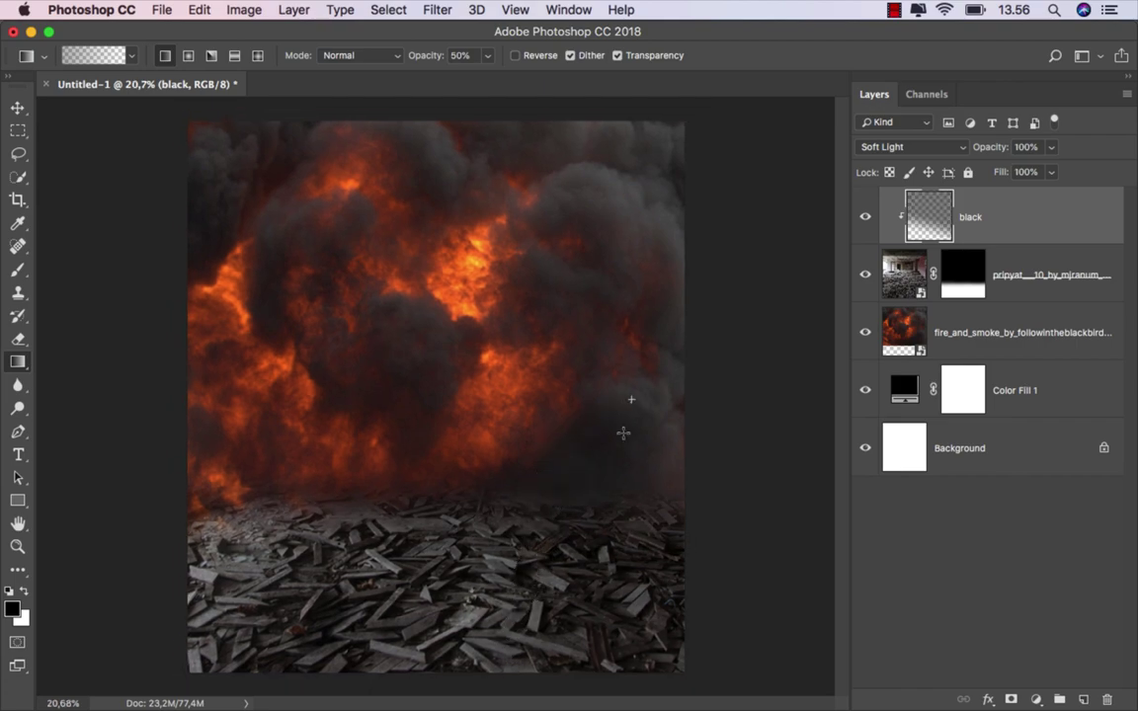
drag(568, 364, 513, 598)
Add more gradients darkening the lower debris, then toggle the black layer to compare.
scroll(514, 553, up, 1)
scroll(543, 530, up, 1)
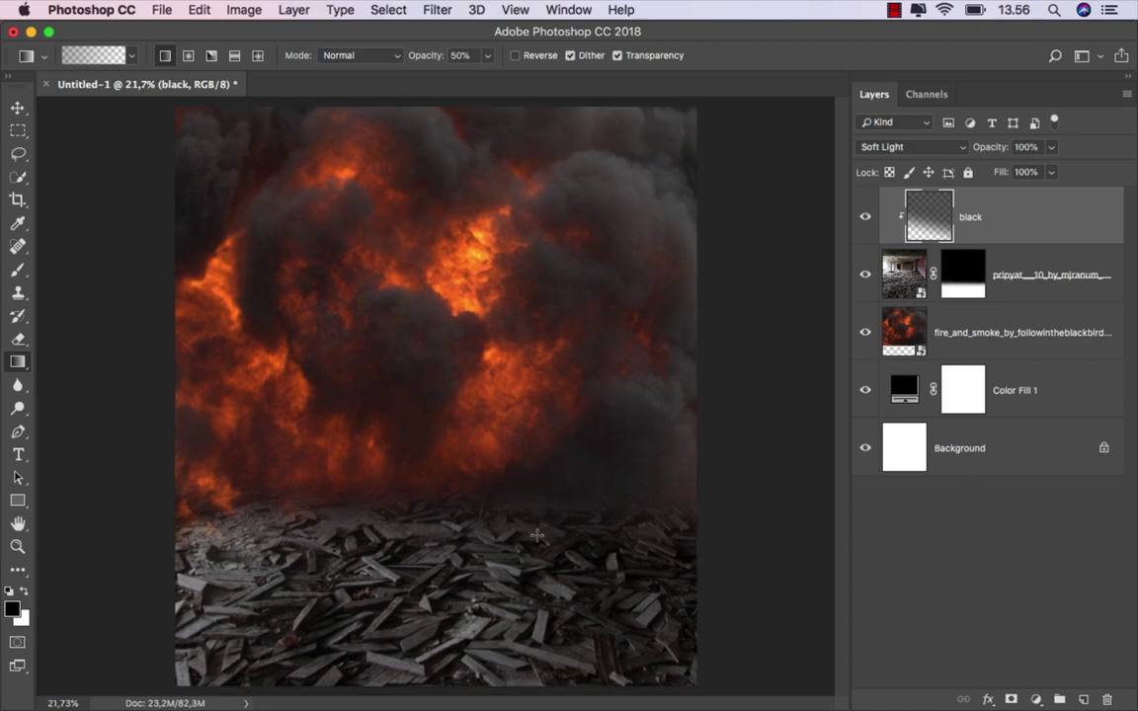
drag(529, 387, 494, 544)
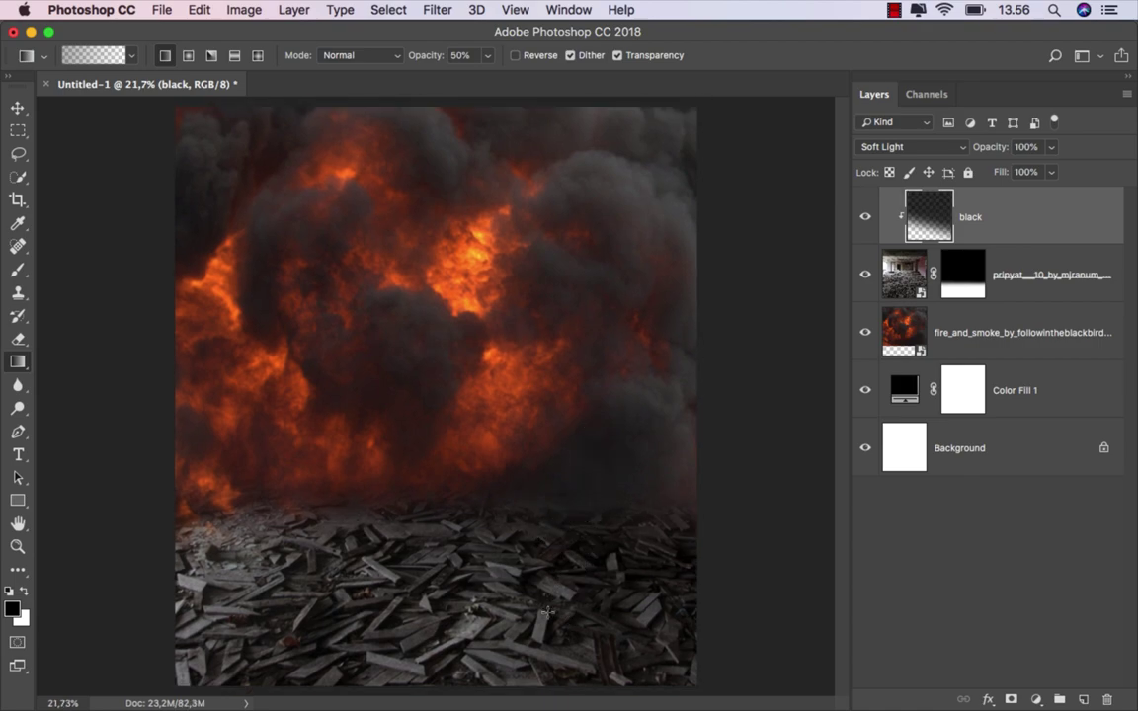
scroll(501, 535, down, 1)
scroll(500, 535, down, 1)
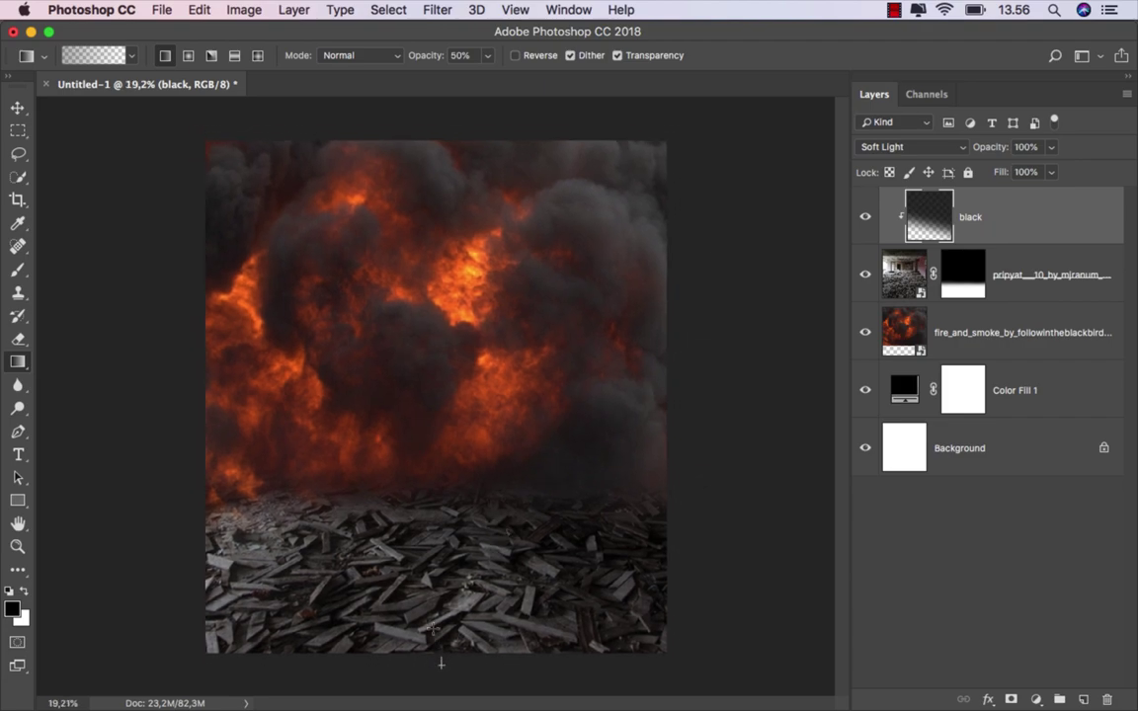
drag(441, 664, 440, 665)
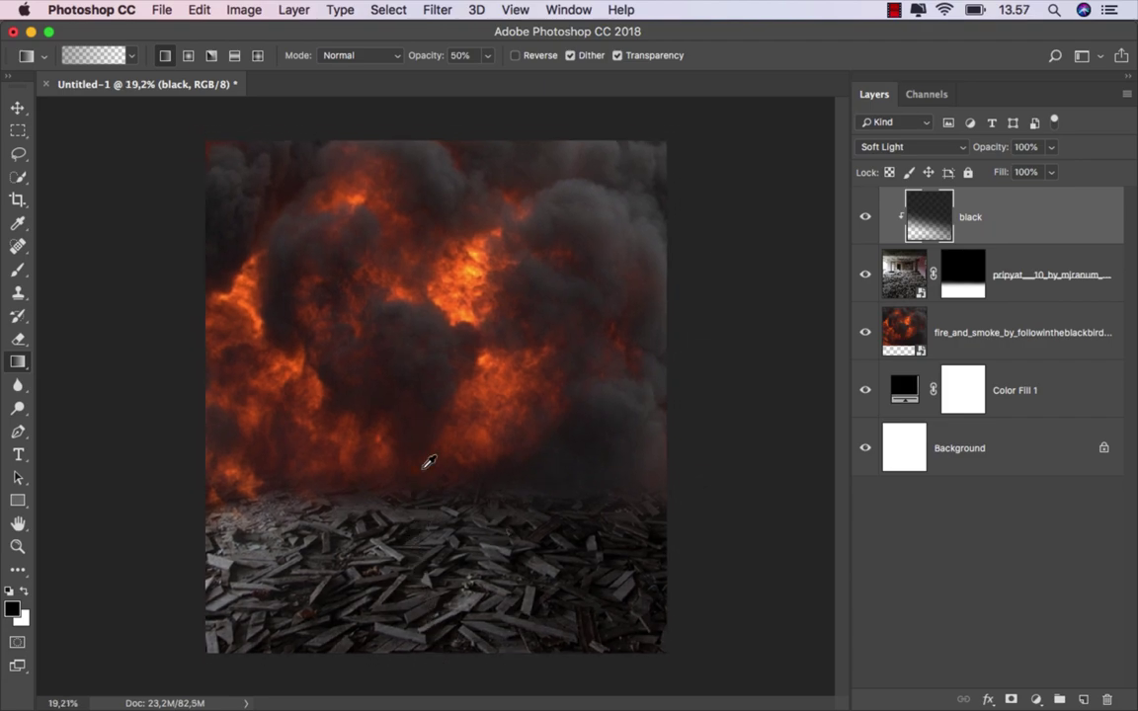
scroll(428, 462, up, 1)
scroll(429, 463, up, 1)
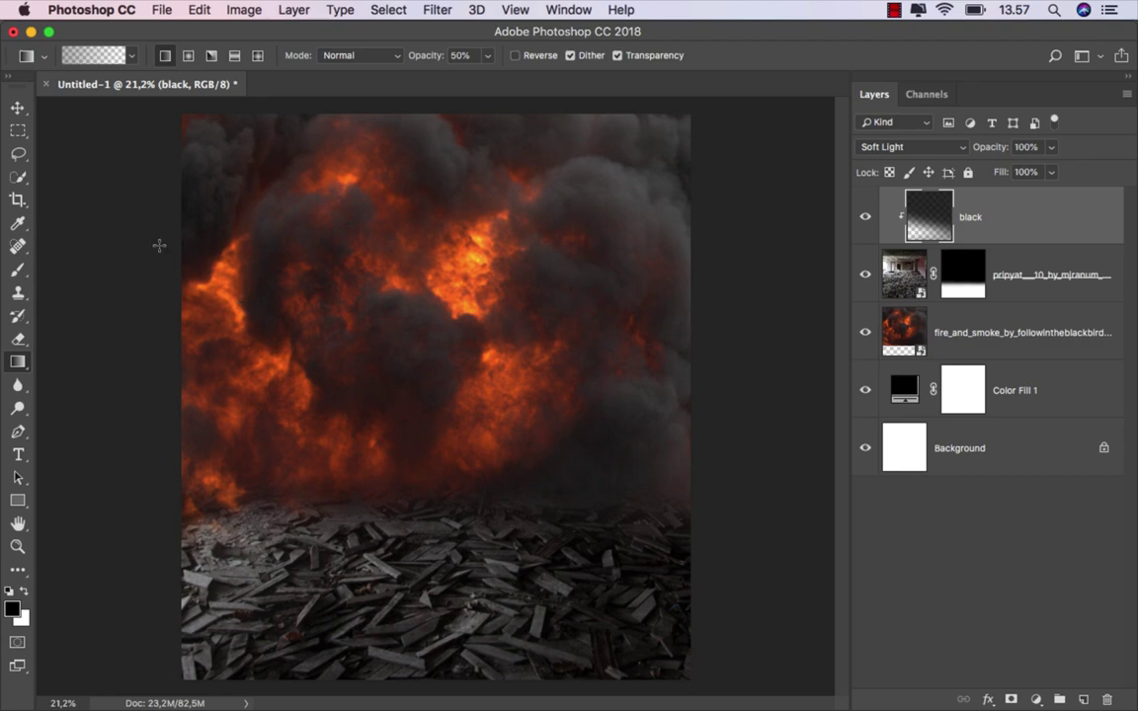
click(18, 106)
click(869, 220)
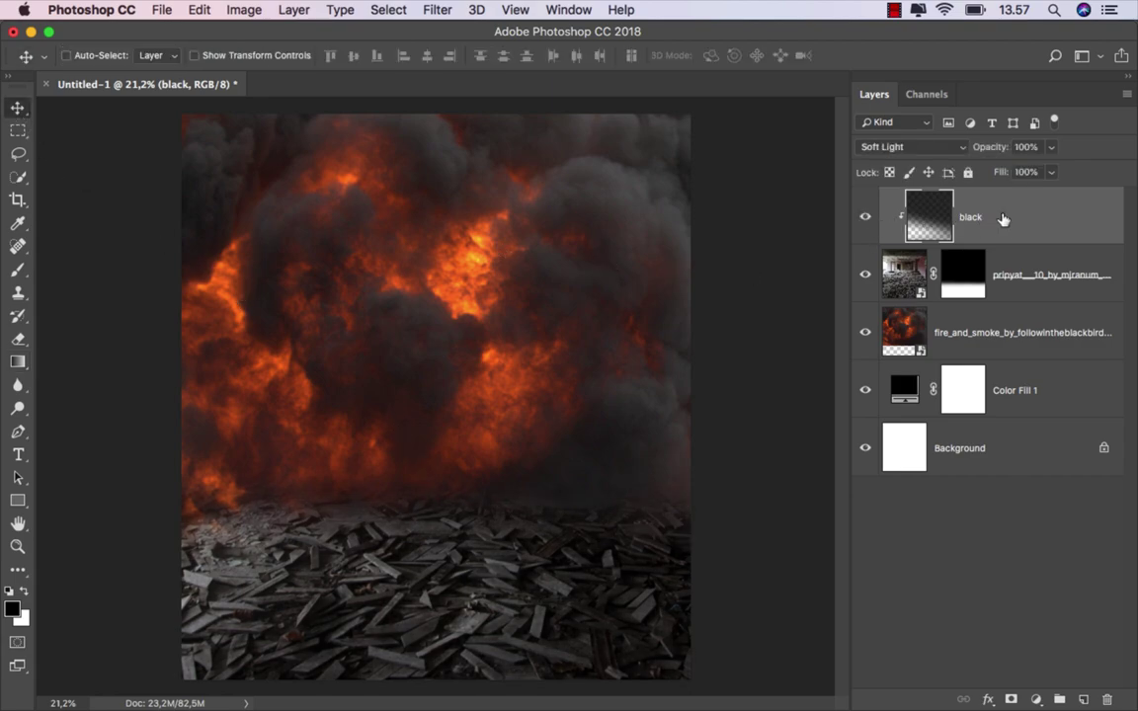
Add a Hue/Saturation adjustment colorized at Hue 25, Saturation 56 for an orange-brown floor.
click(1036, 696)
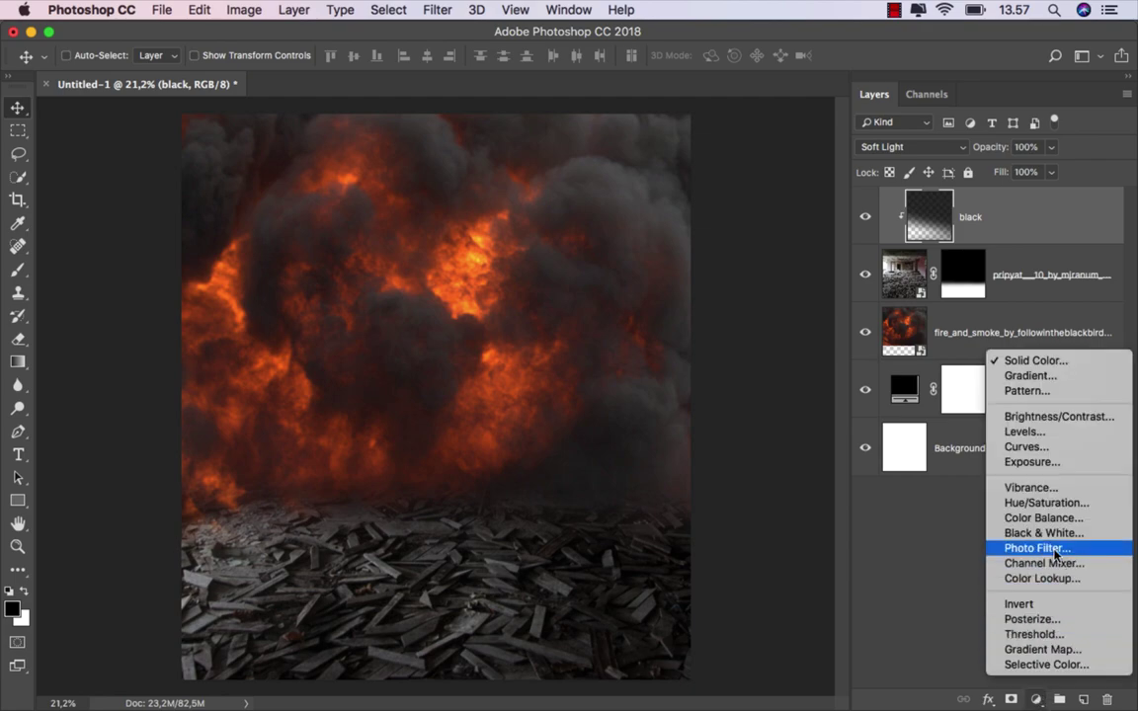
click(1066, 509)
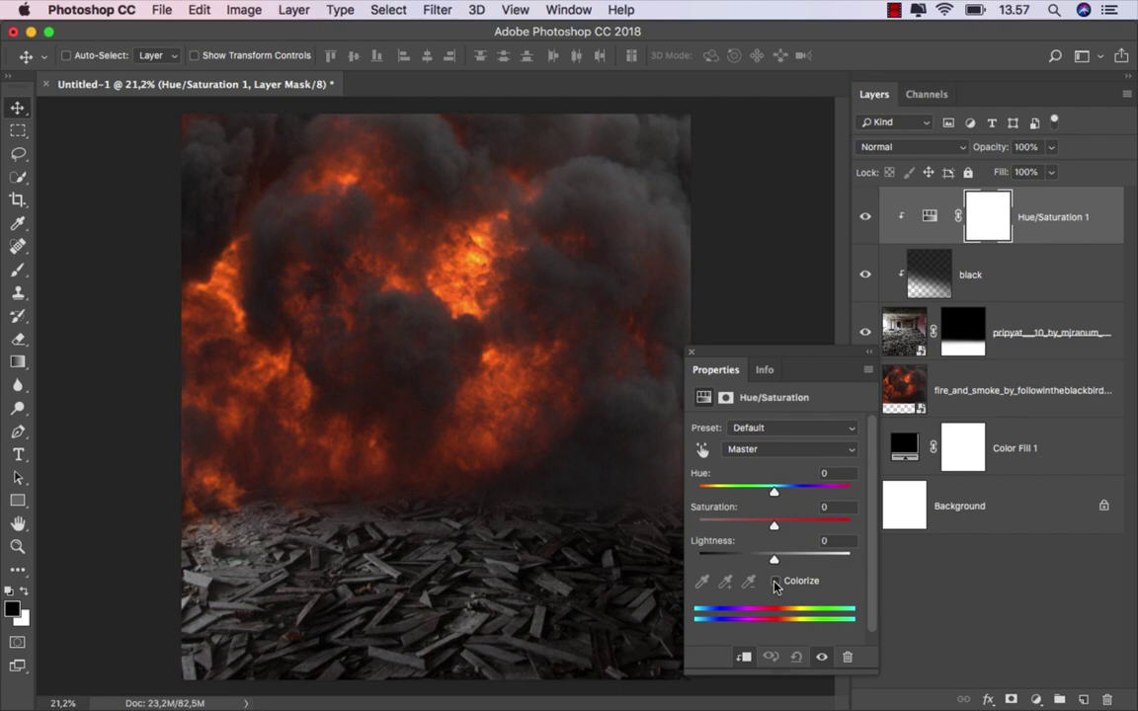
click(775, 582)
drag(736, 525, 783, 528)
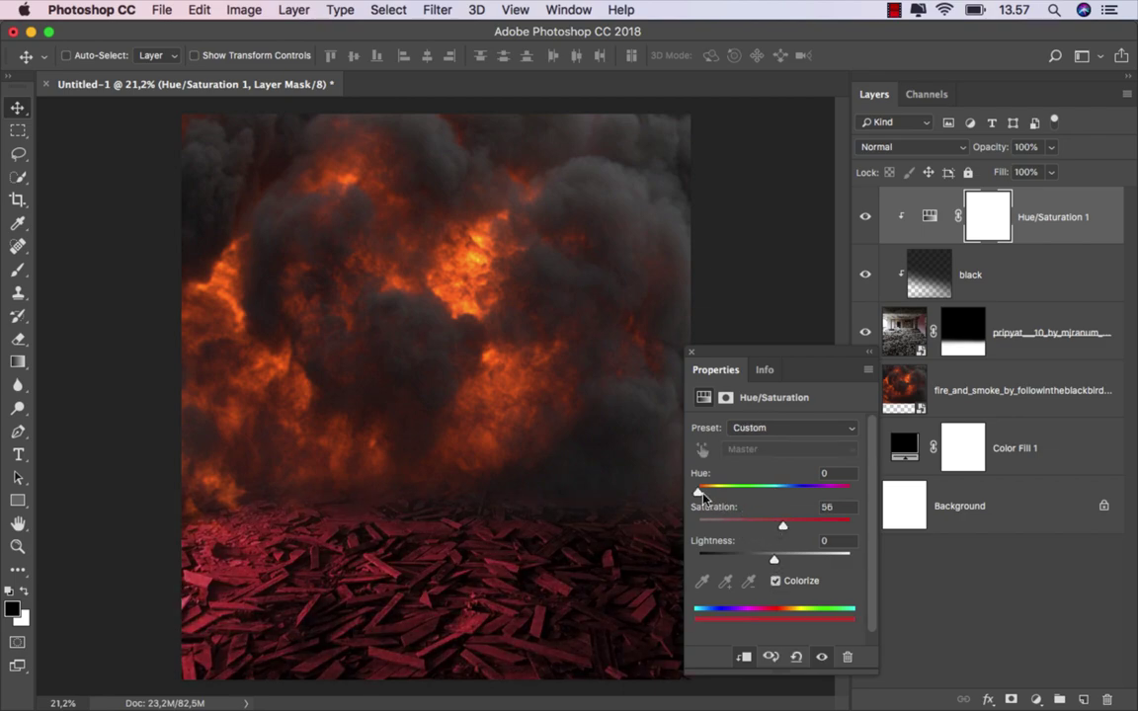
drag(698, 493, 707, 494)
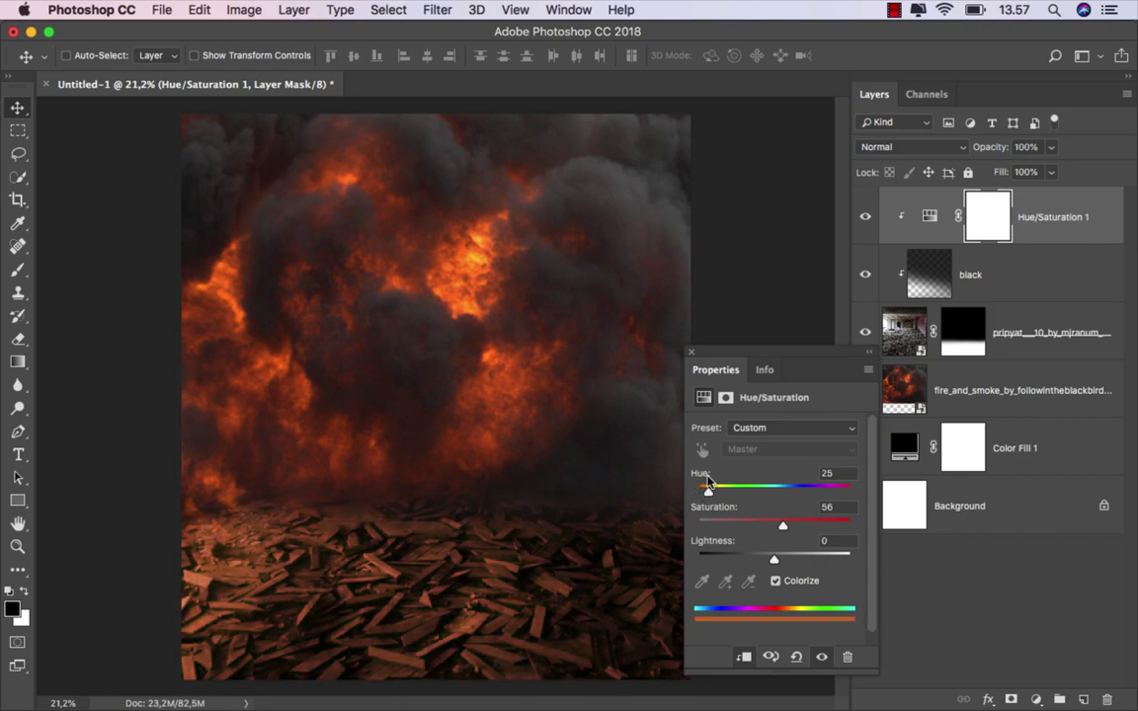
click(691, 353)
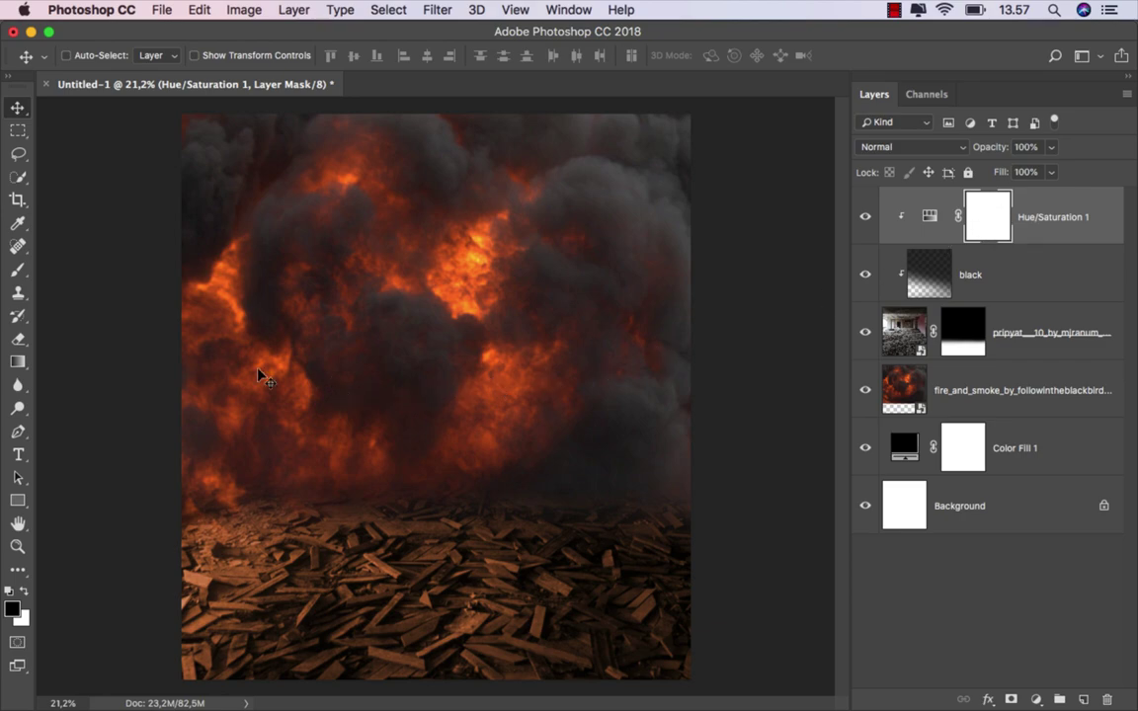
Drag diagonal gradients from the bottom-right in the tint mask so the tint fades there.
click(18, 361)
click(79, 362)
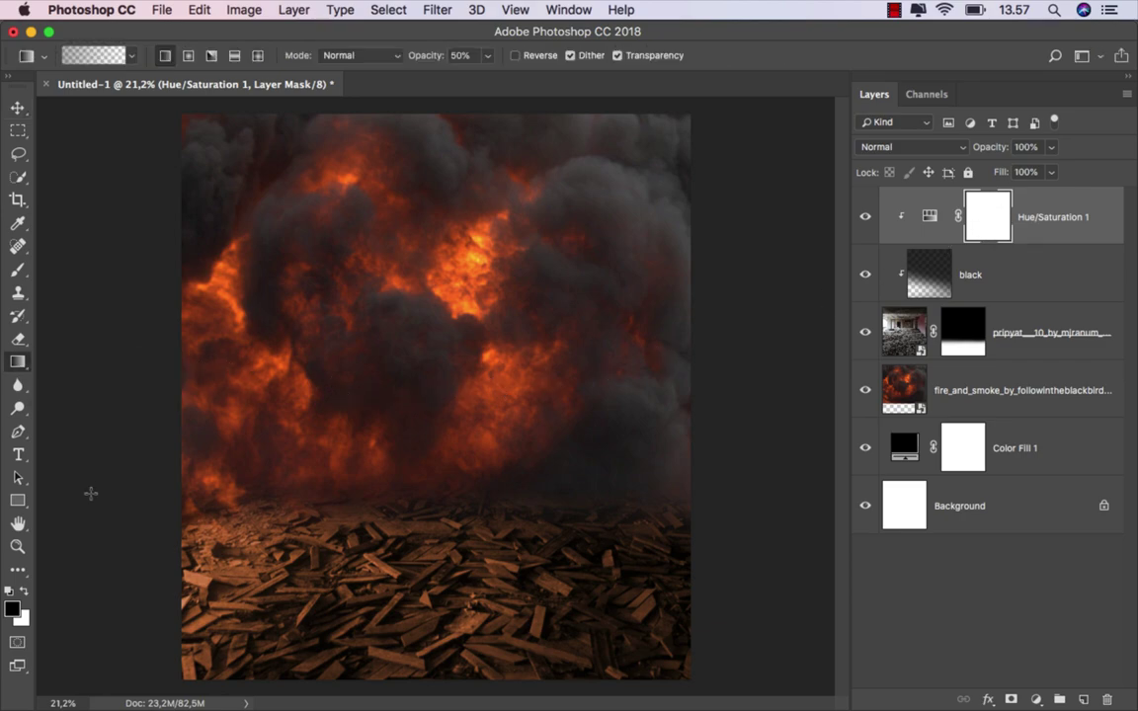
scroll(373, 581, down, 1)
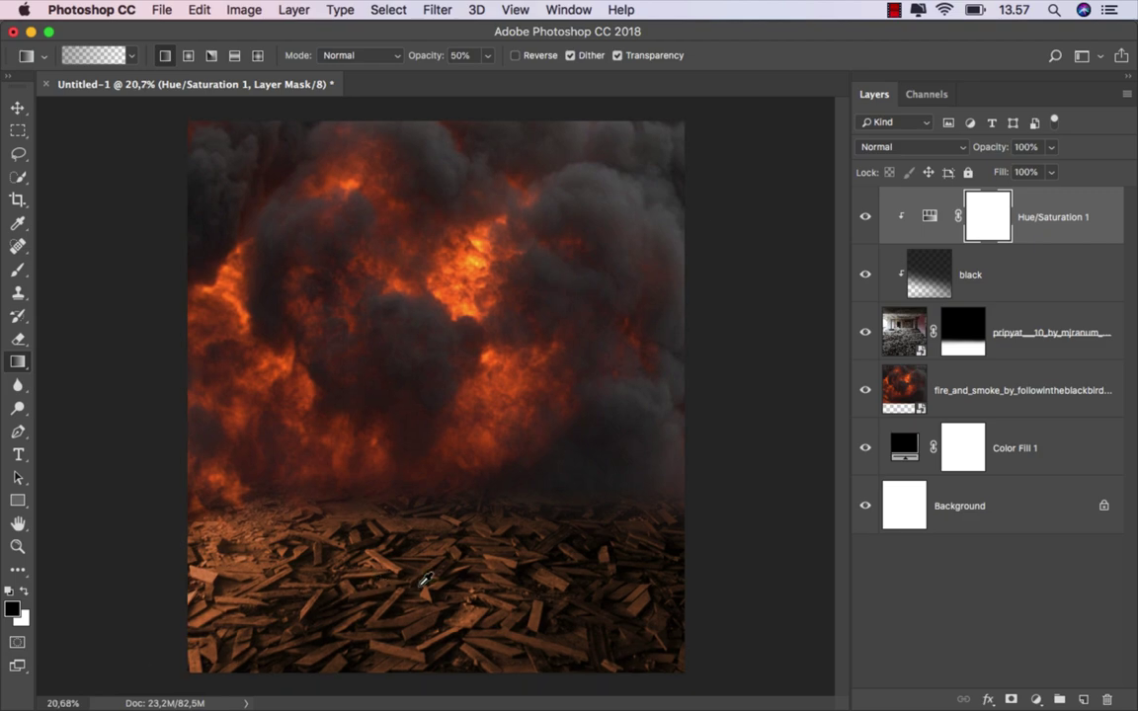
scroll(414, 599, down, 1)
drag(428, 671, 425, 505)
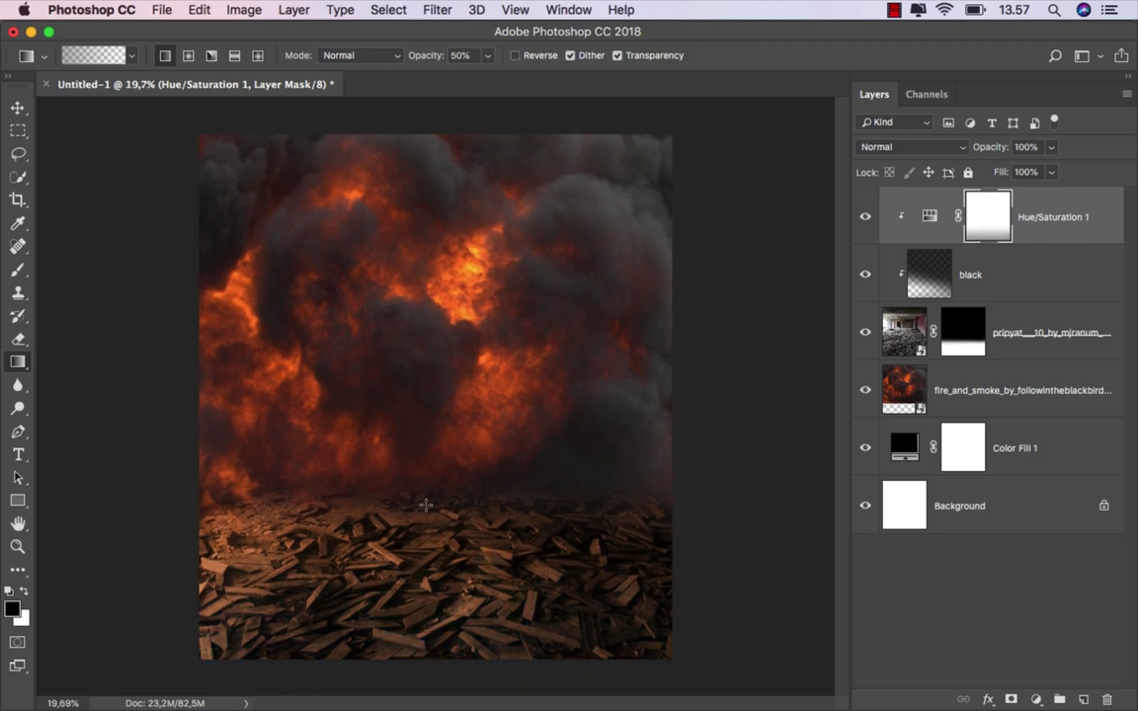
drag(582, 668, 362, 486)
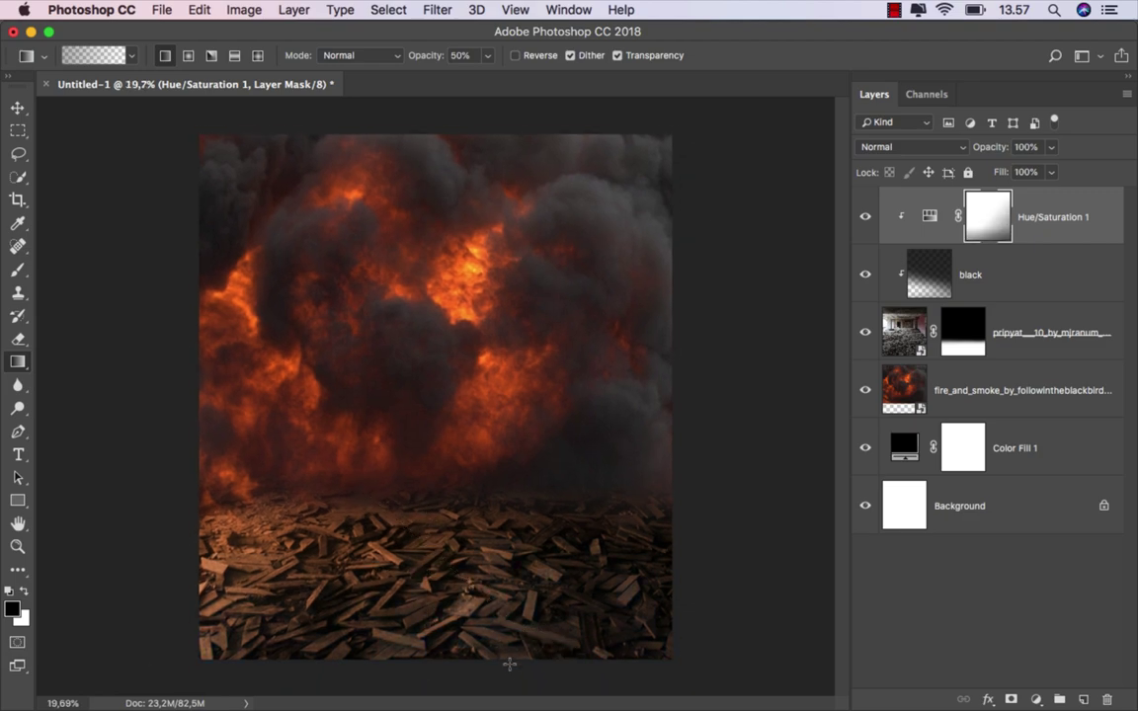
drag(521, 684, 318, 474)
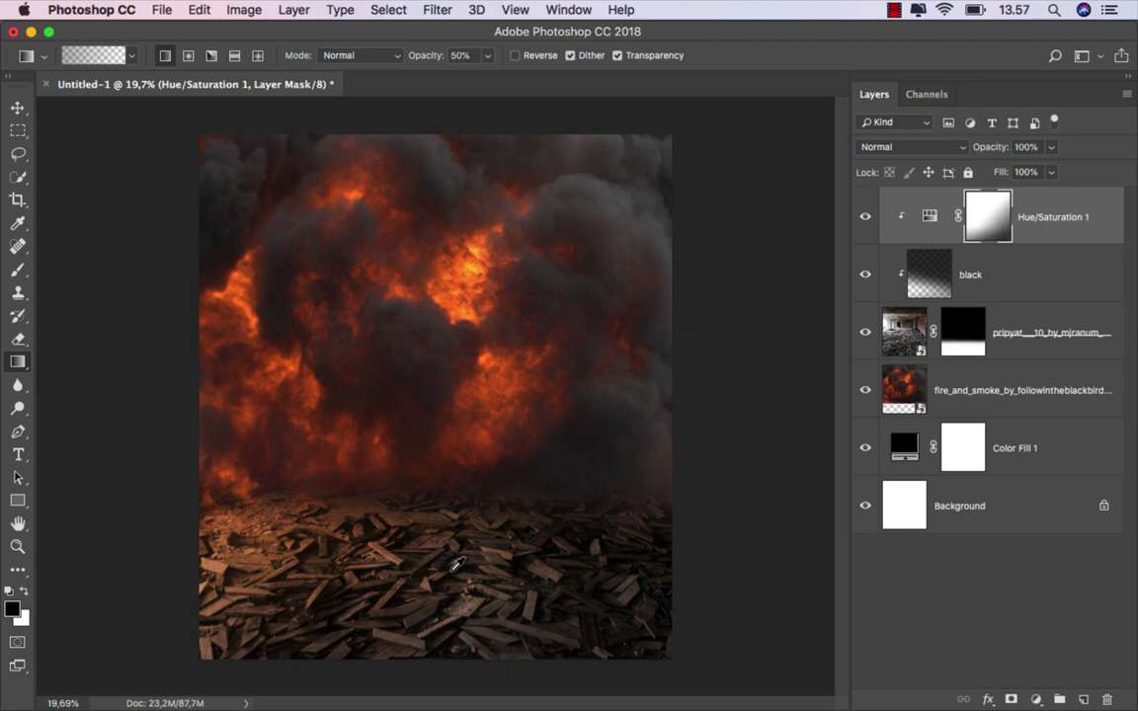
scroll(458, 564, up, 1)
mouse_move(600, 599)
mouse_down()
mouse_move(657, 660)
mouse_move(405, 391)
mouse_up()
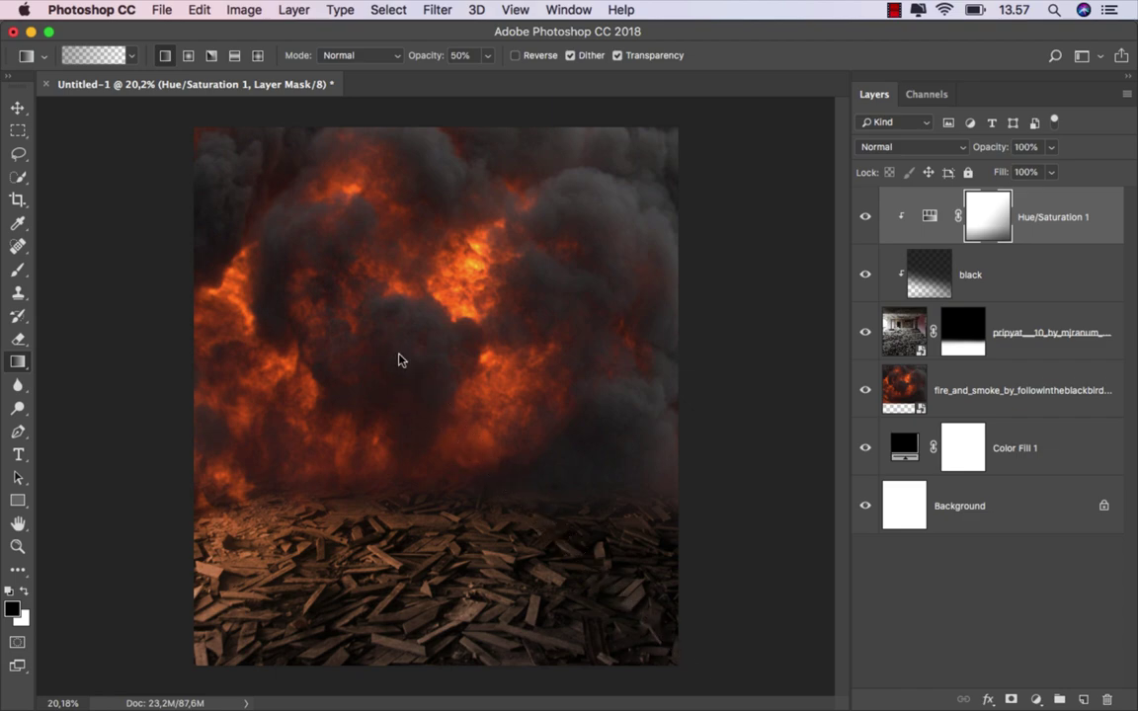
scroll(436, 506, up, 1)
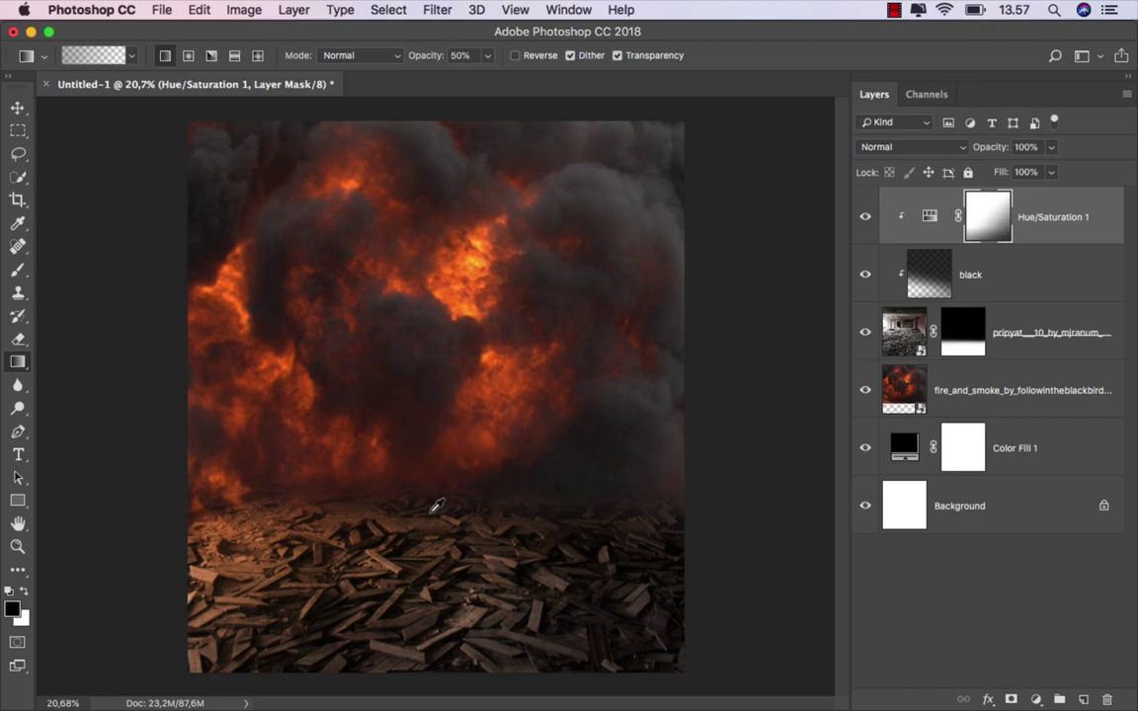
Toggle the tint layer to compare before and after, then select the Hue/Saturation layer.
click(19, 107)
click(864, 215)
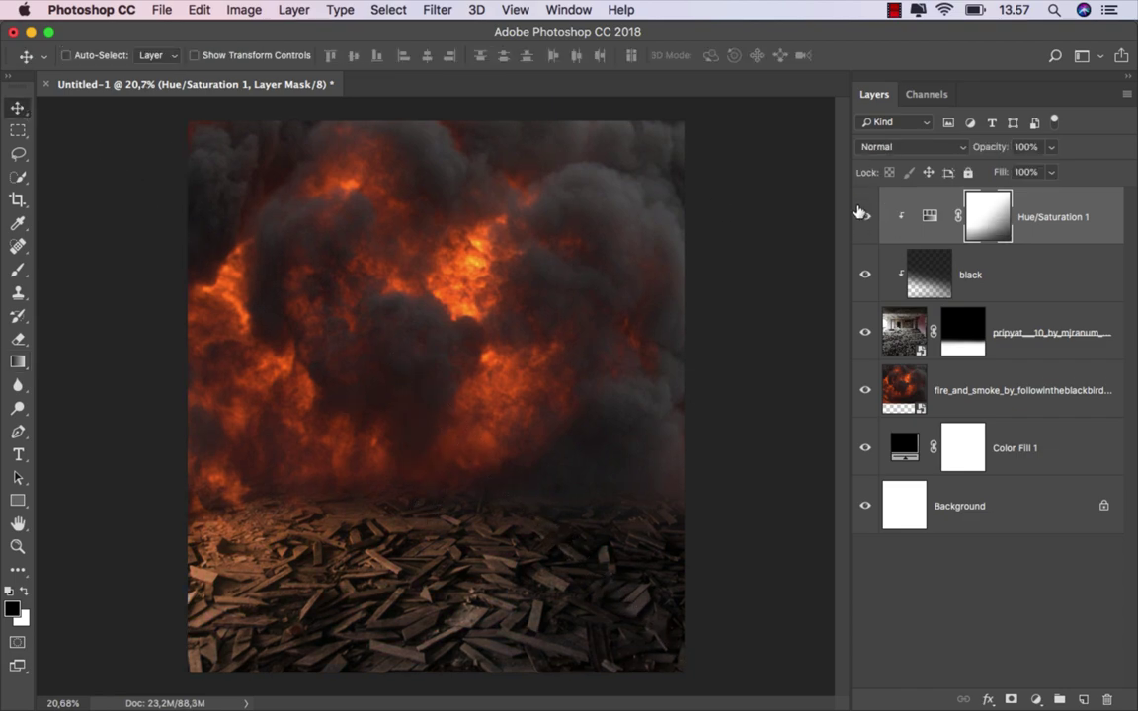
click(1053, 219)
Duplicate the Hue/Saturation layer, clip the copy and set its blend mode to Color Dodge.
key(ctrl+j)
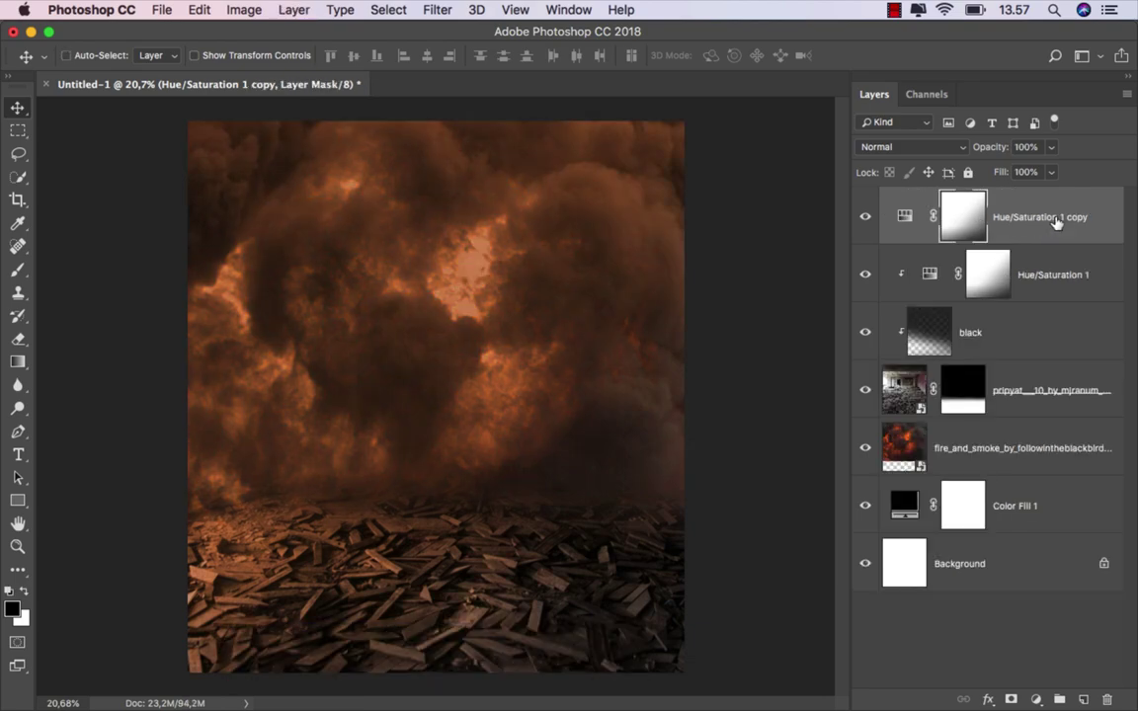
right_click(961, 217)
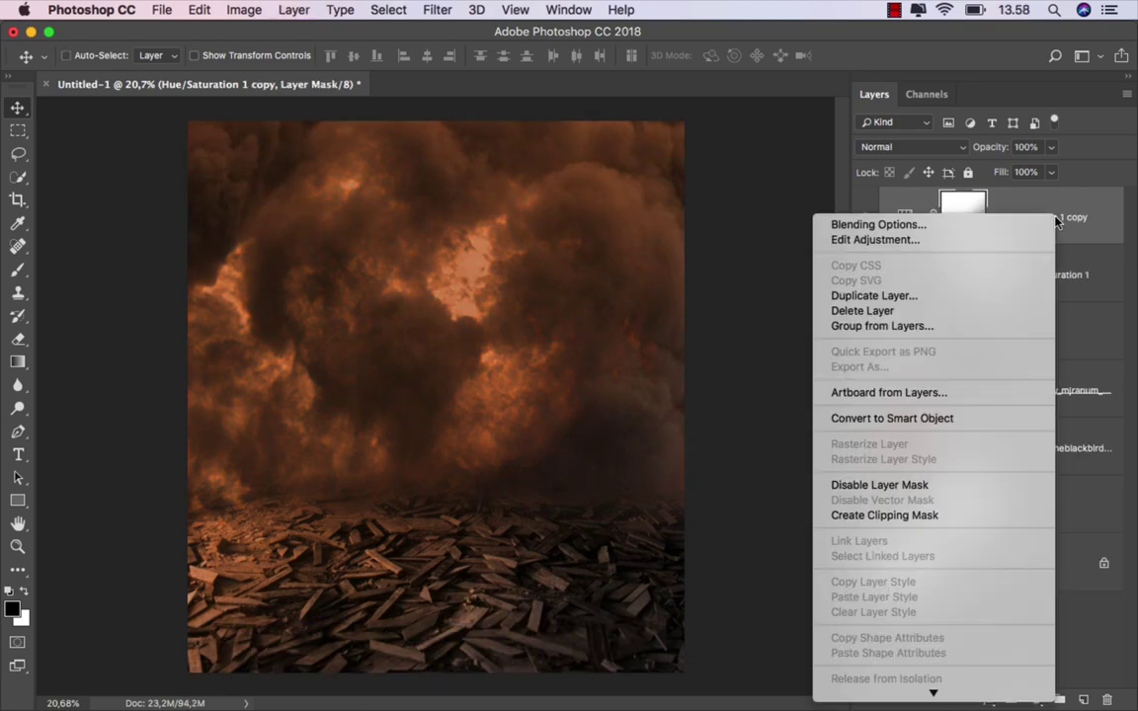
click(920, 514)
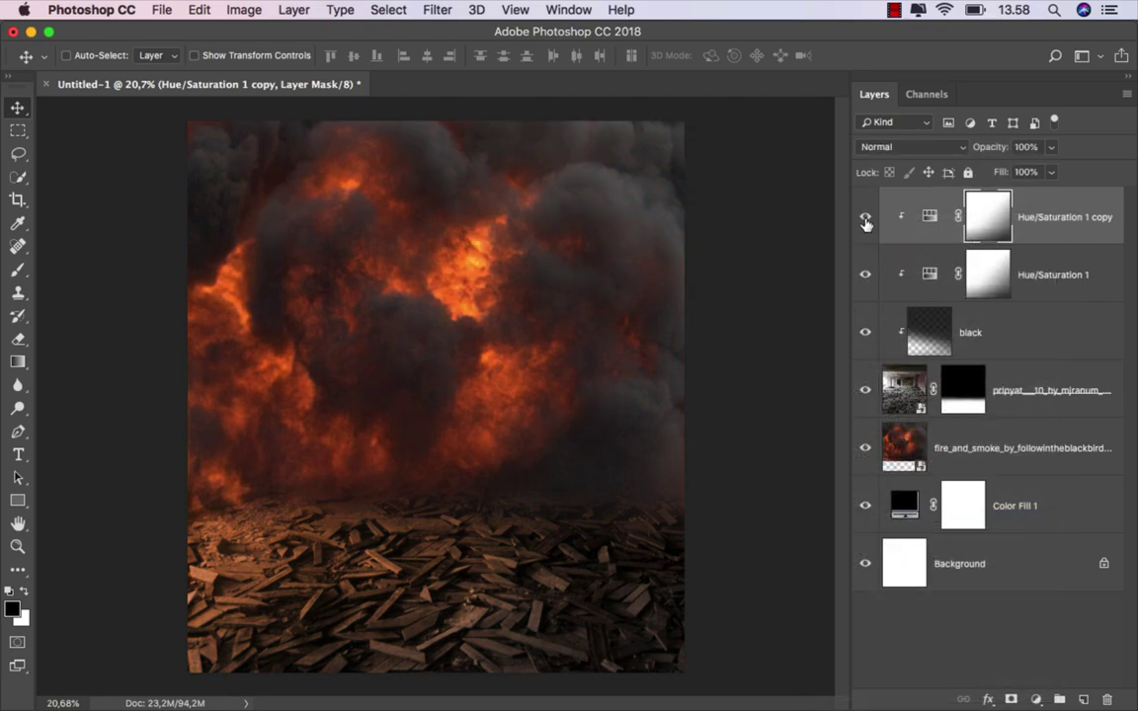
click(887, 148)
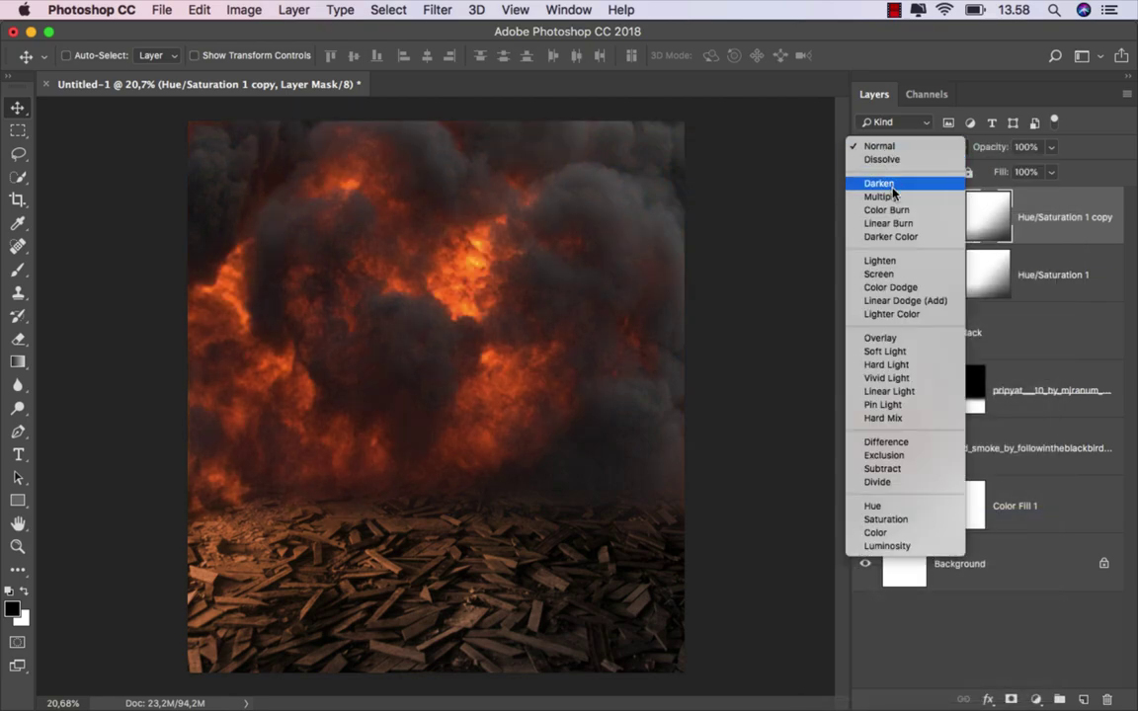
click(906, 288)
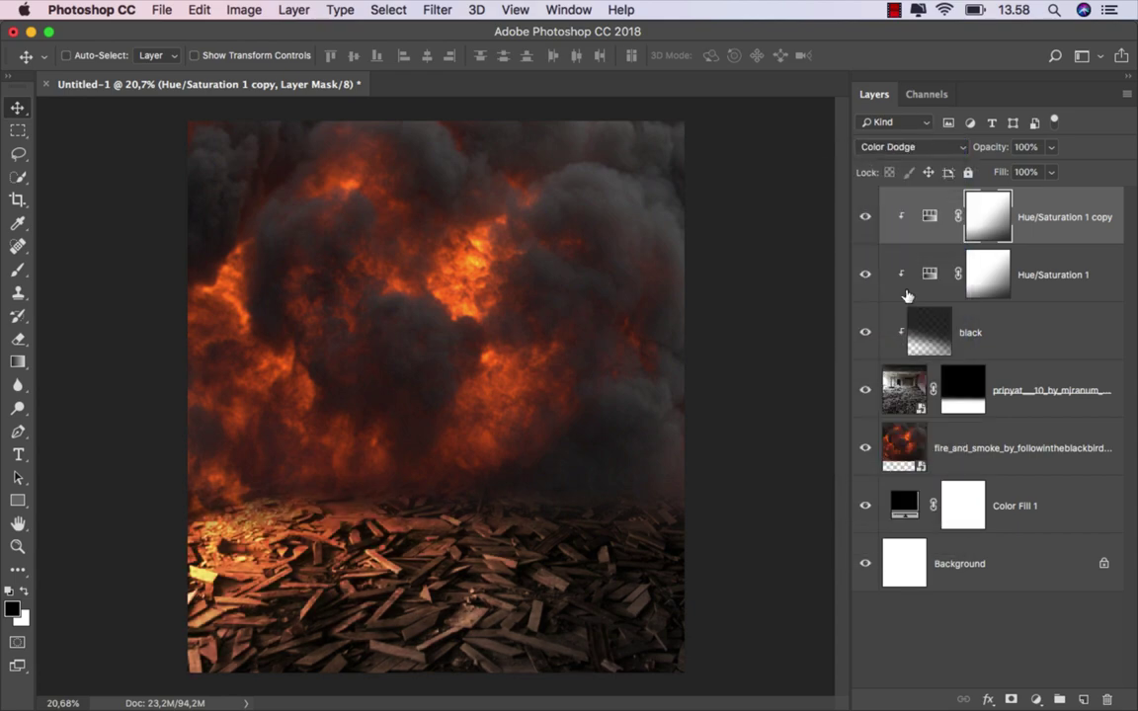
scroll(667, 489, up, 1)
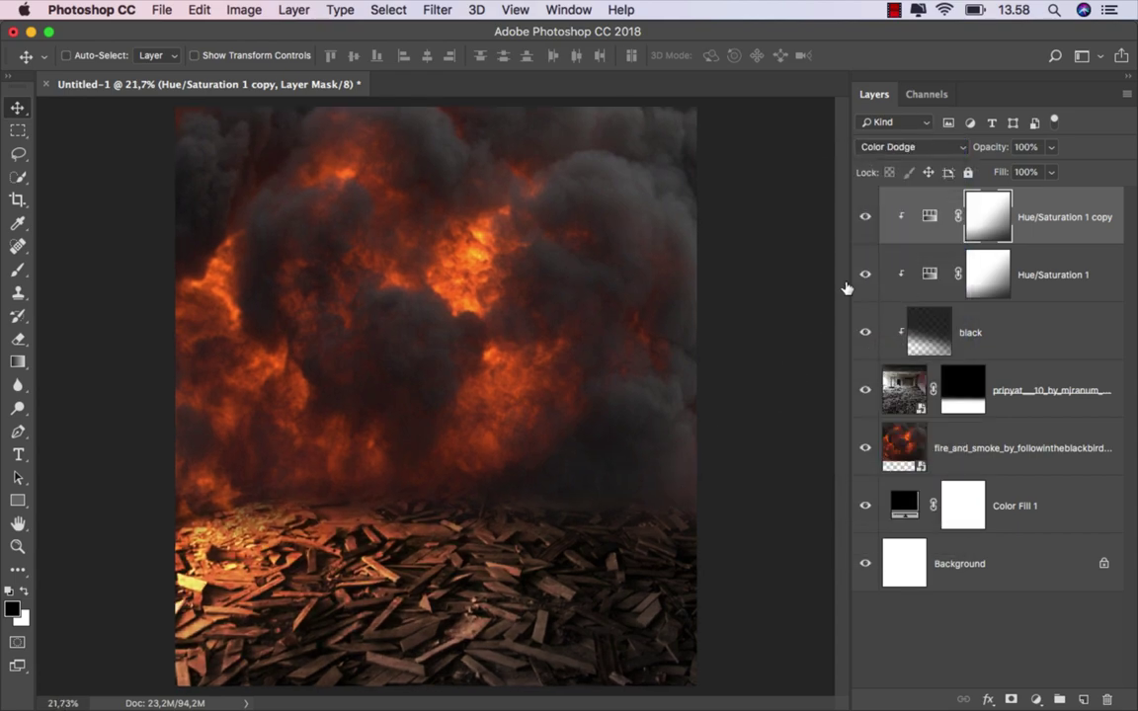
click(871, 216)
Draw an upward gradient on the copy's mask so the glow stays on the lower-left debris.
click(18, 360)
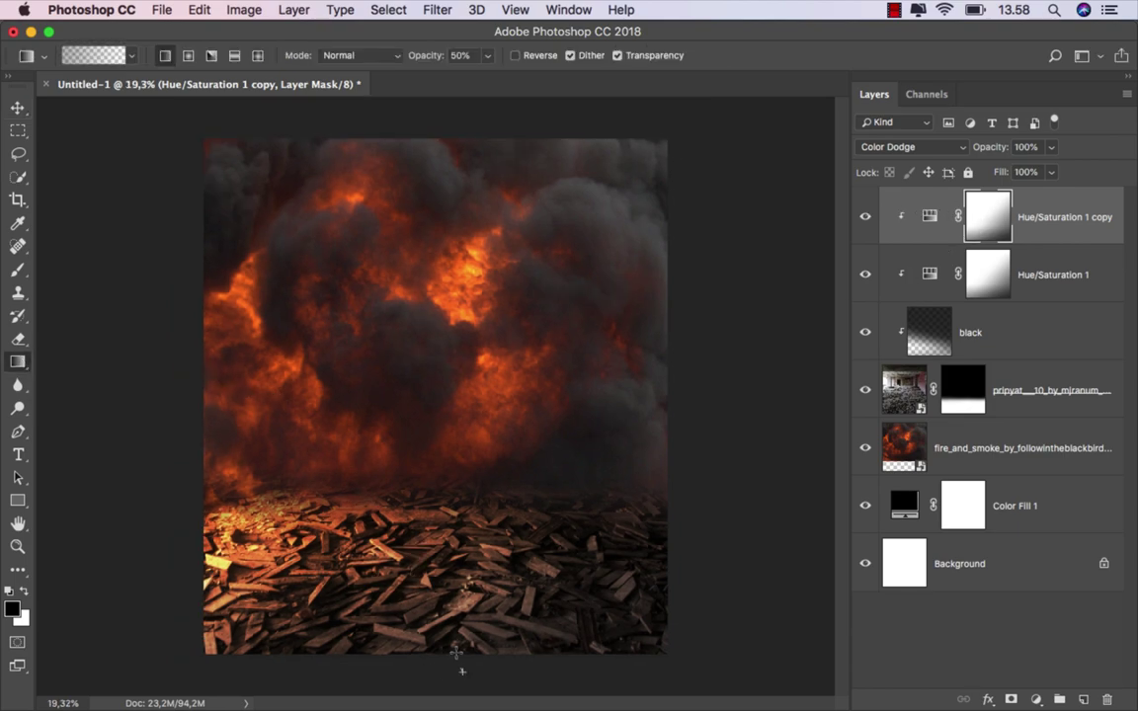
drag(457, 652, 318, 393)
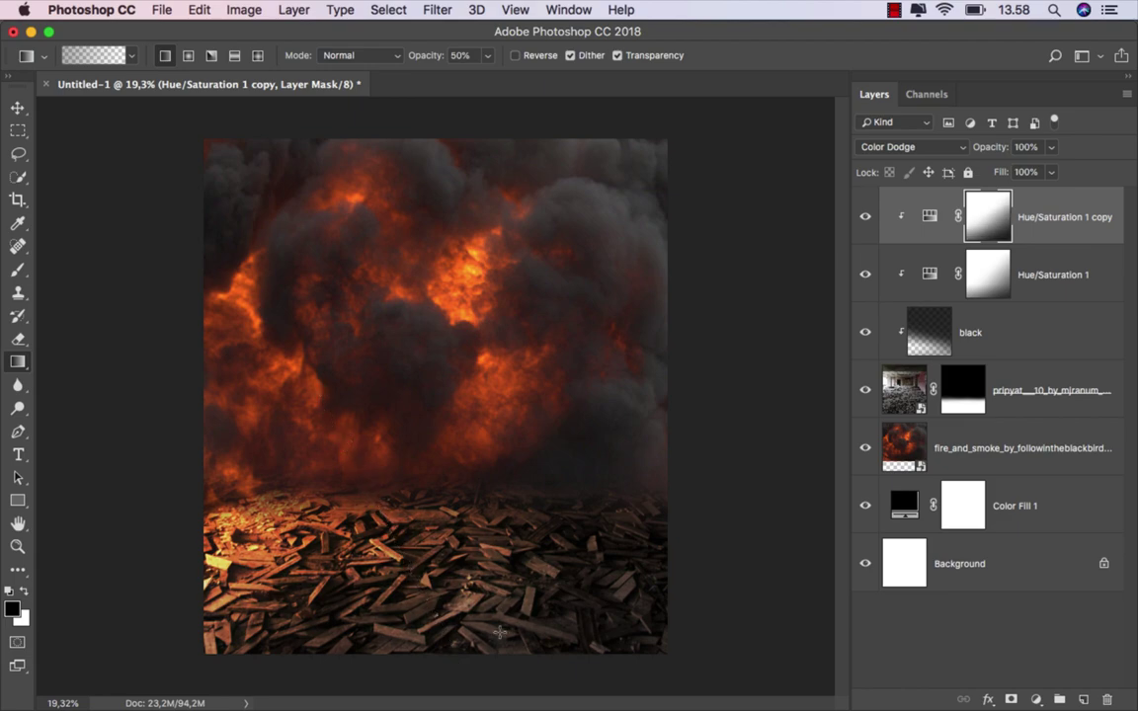
scroll(518, 644, up, 1)
scroll(513, 647, up, 1)
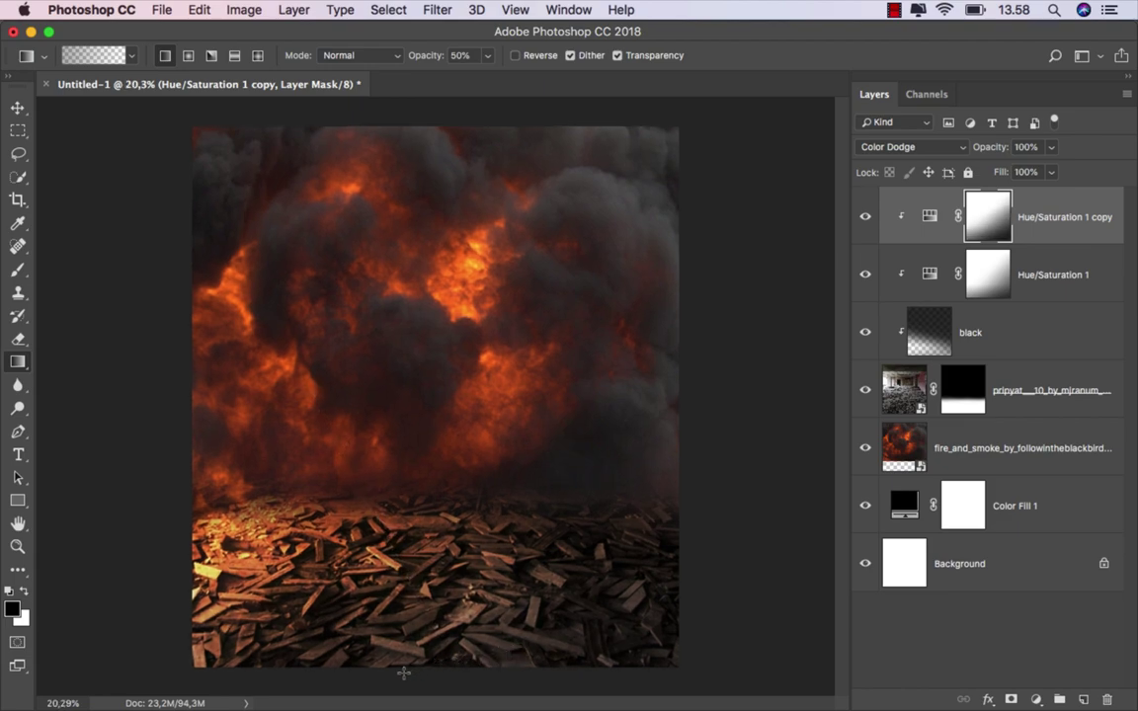
drag(403, 673, 405, 454)
scroll(410, 558, up, 1)
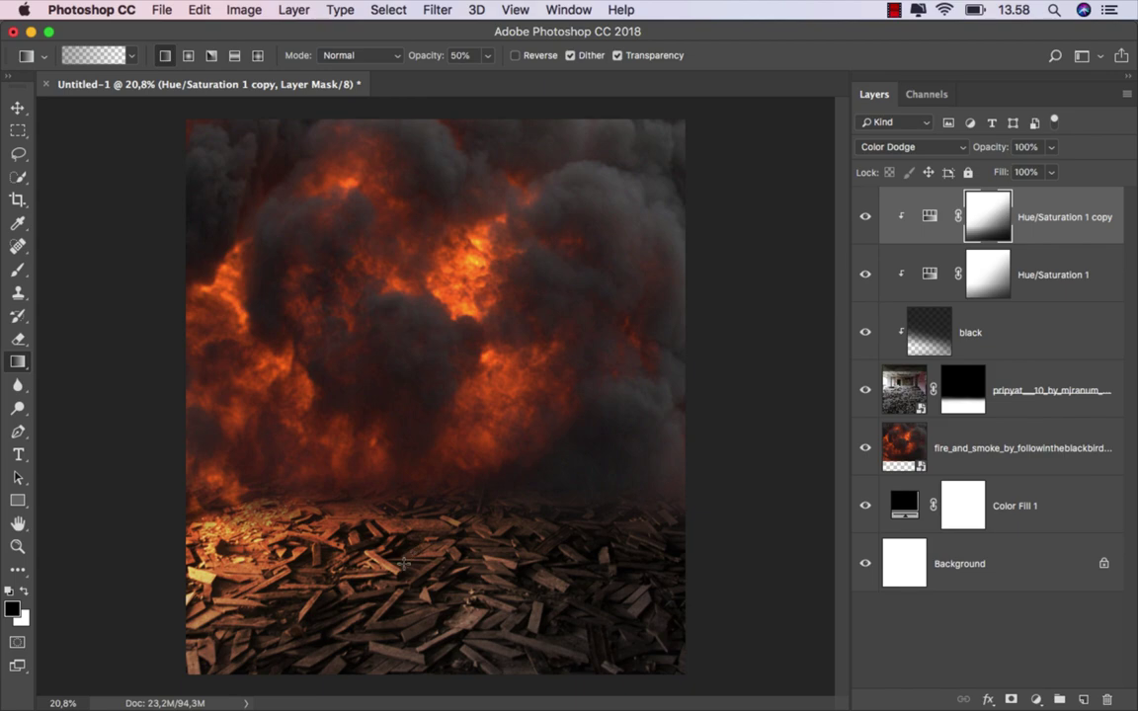
key(v)
click(864, 216)
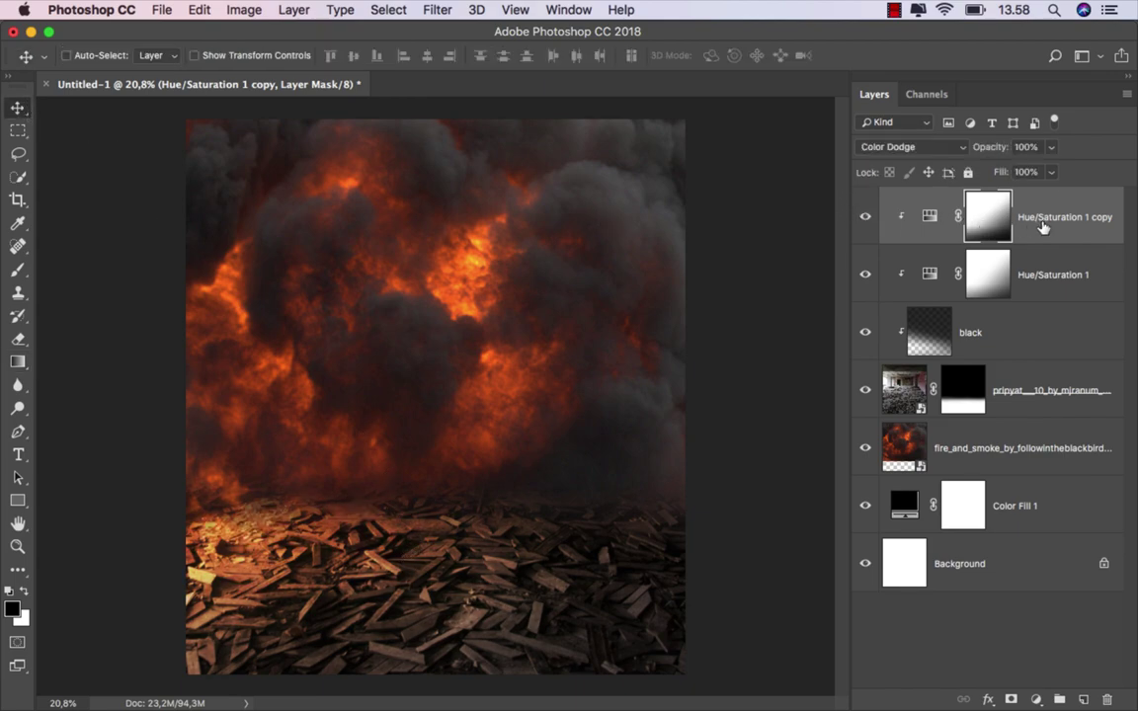
key(super+2)
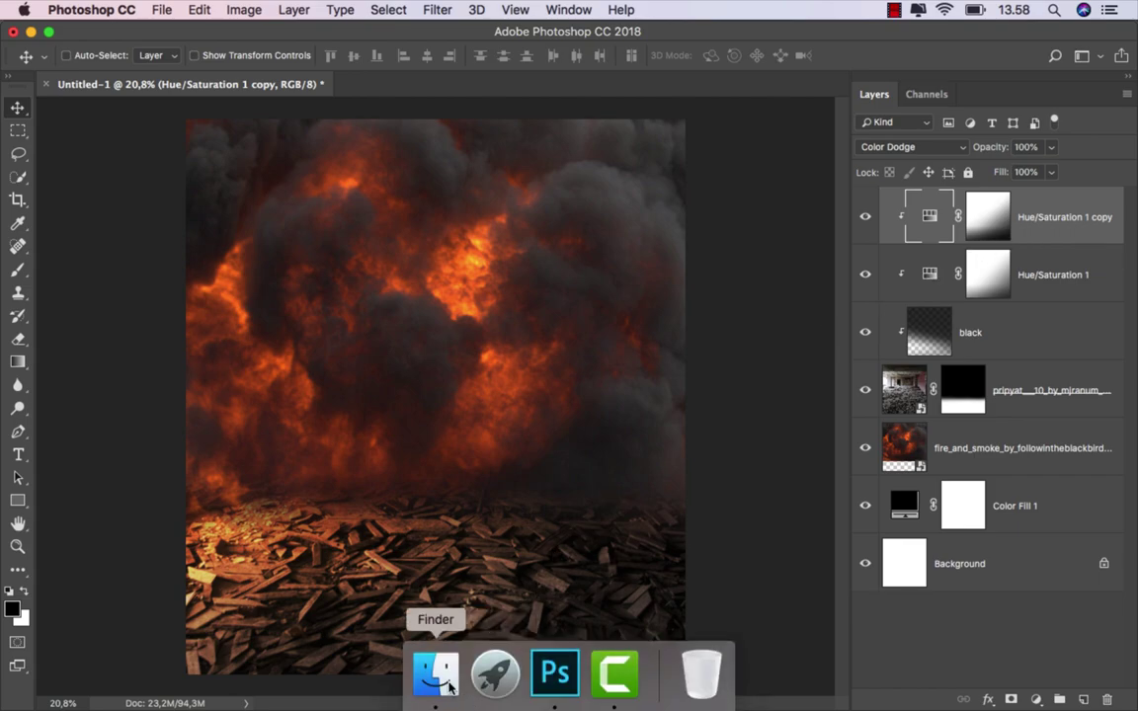
Place the chain_link_fence image on the canvas, set it to Multiply, and nudge it up slightly.
click(440, 664)
drag(233, 161, 431, 474)
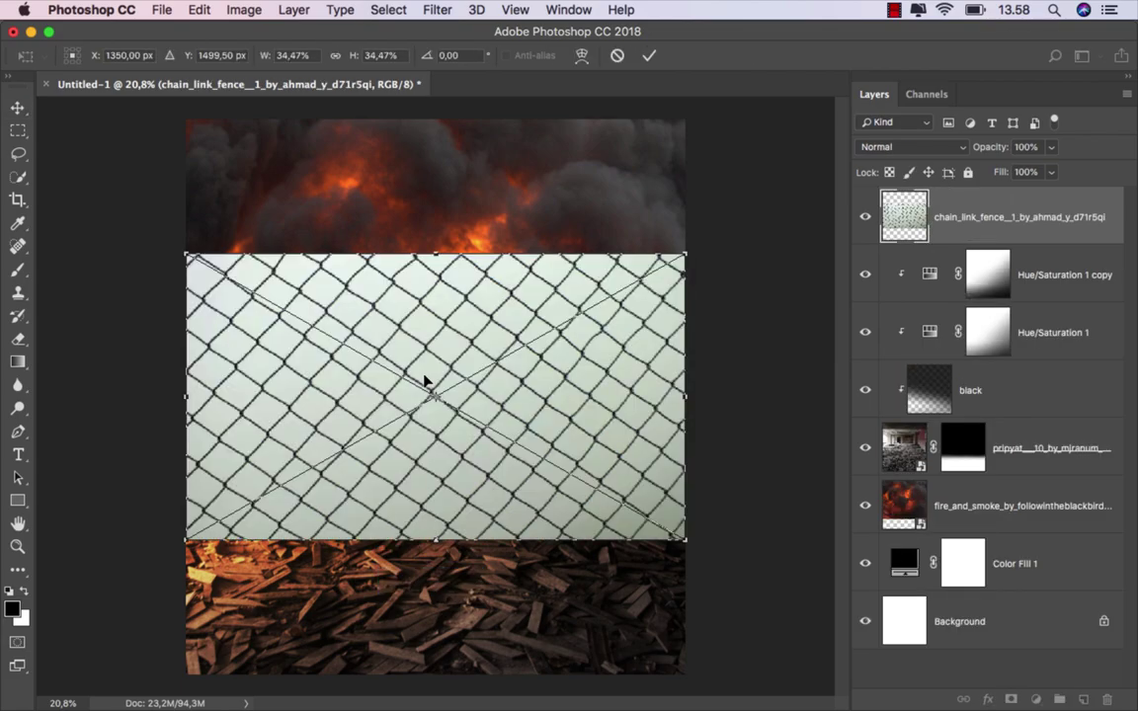
click(648, 55)
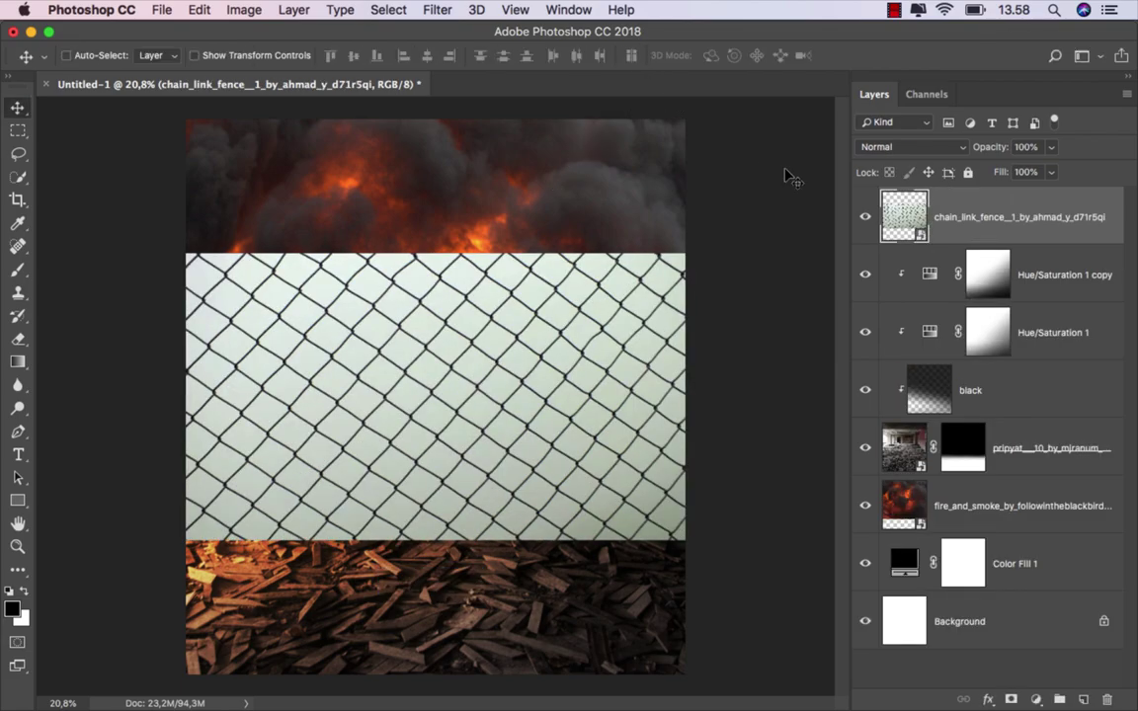
click(889, 147)
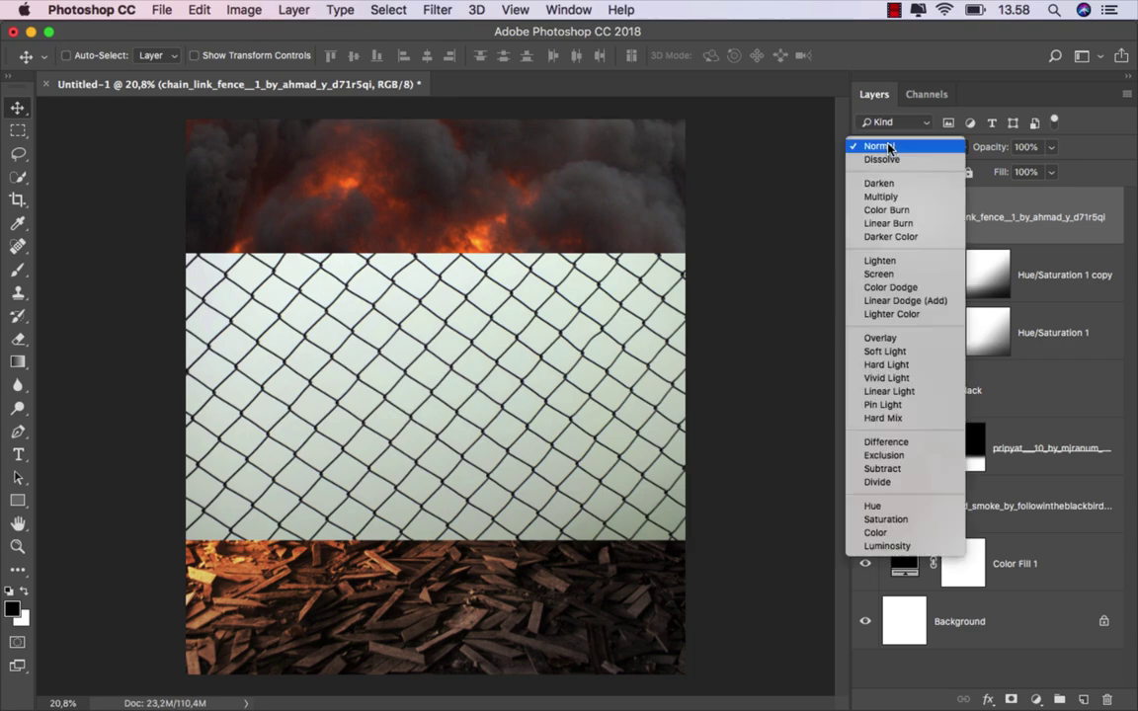
click(892, 198)
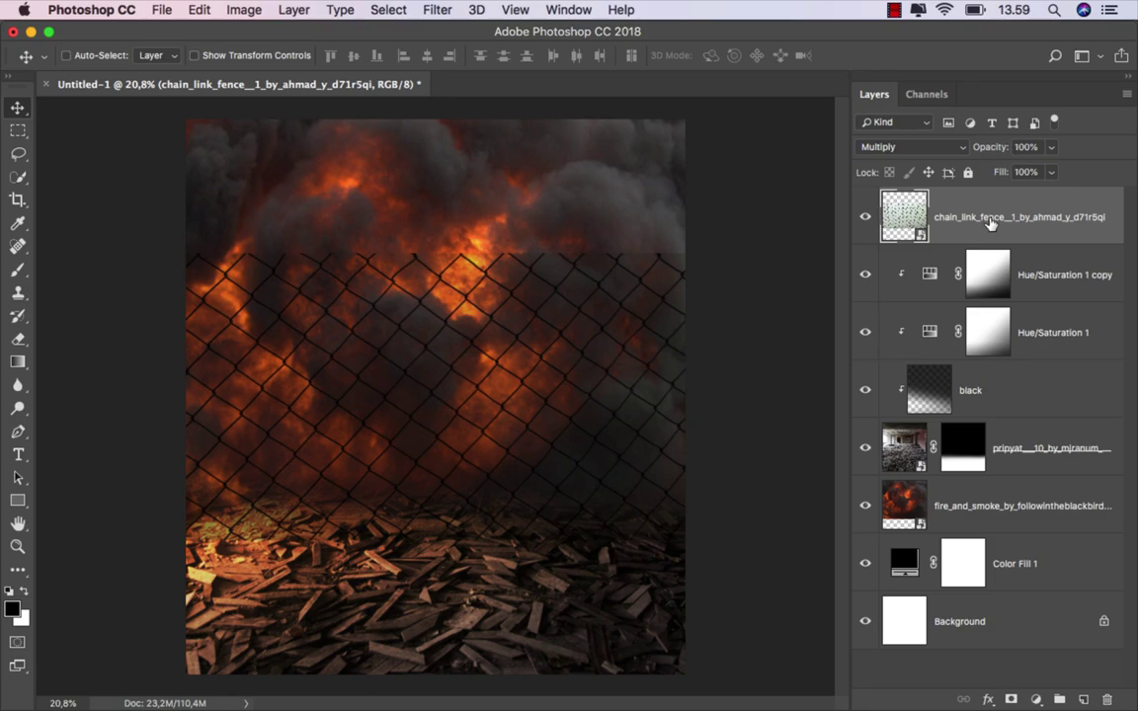
drag(477, 357, 475, 338)
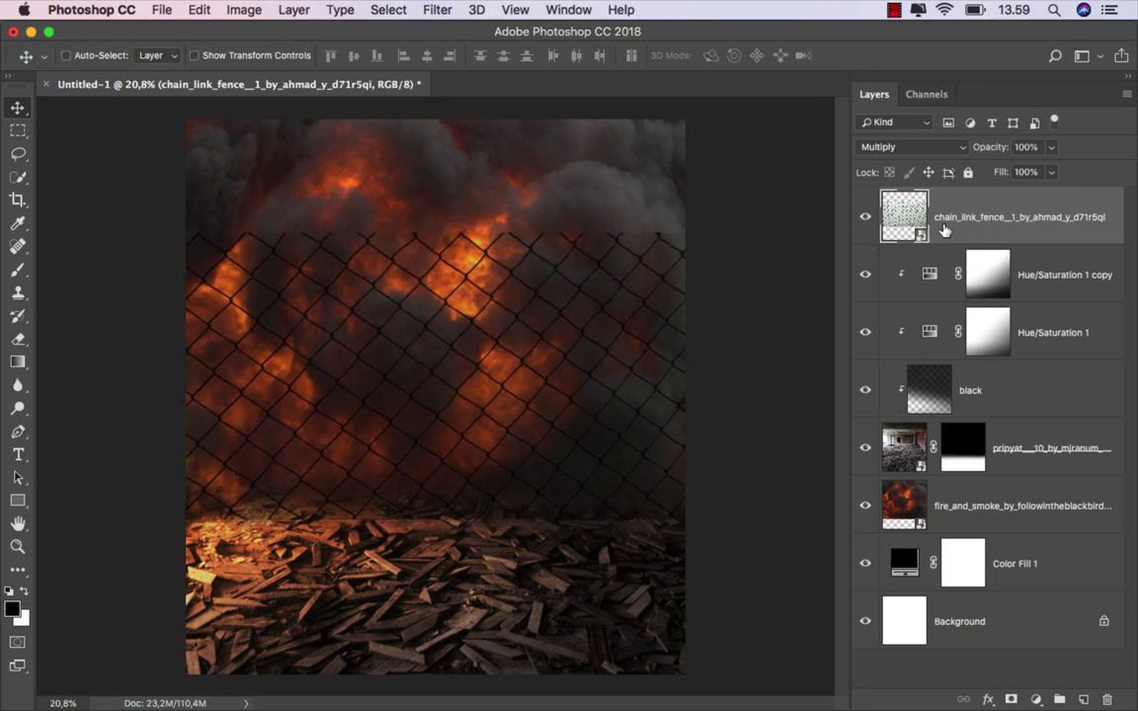
Add a Levels 1 layer clipped to the fence with the white input lowered to 154.
click(1035, 700)
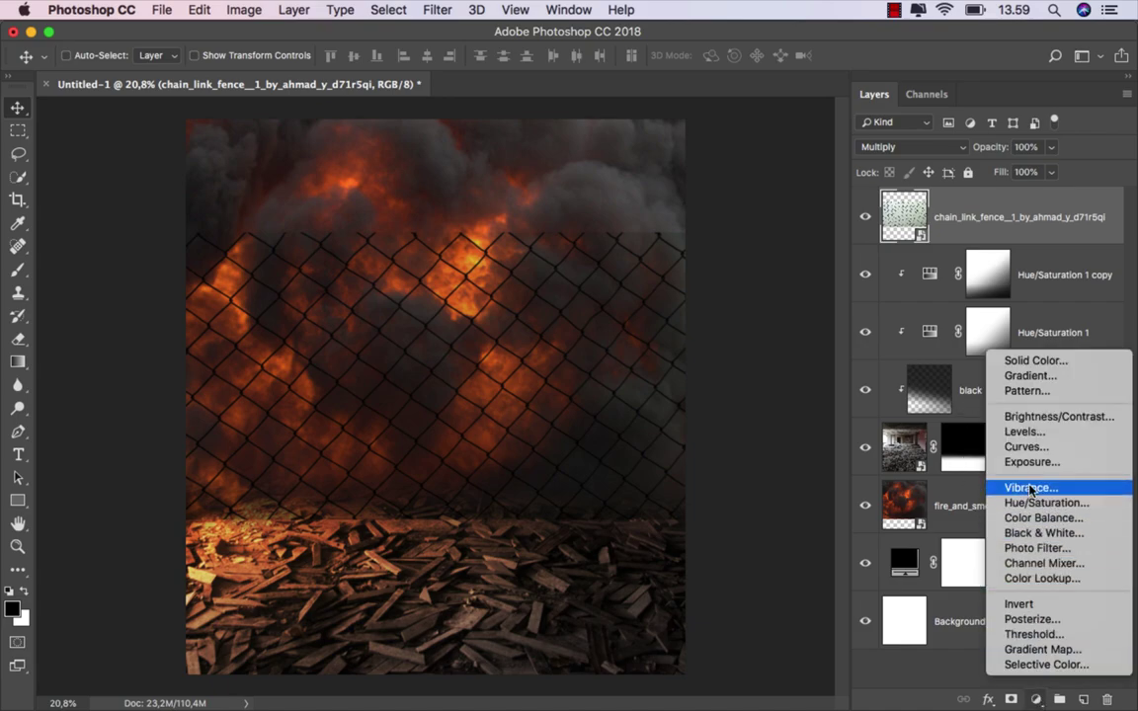
click(1049, 441)
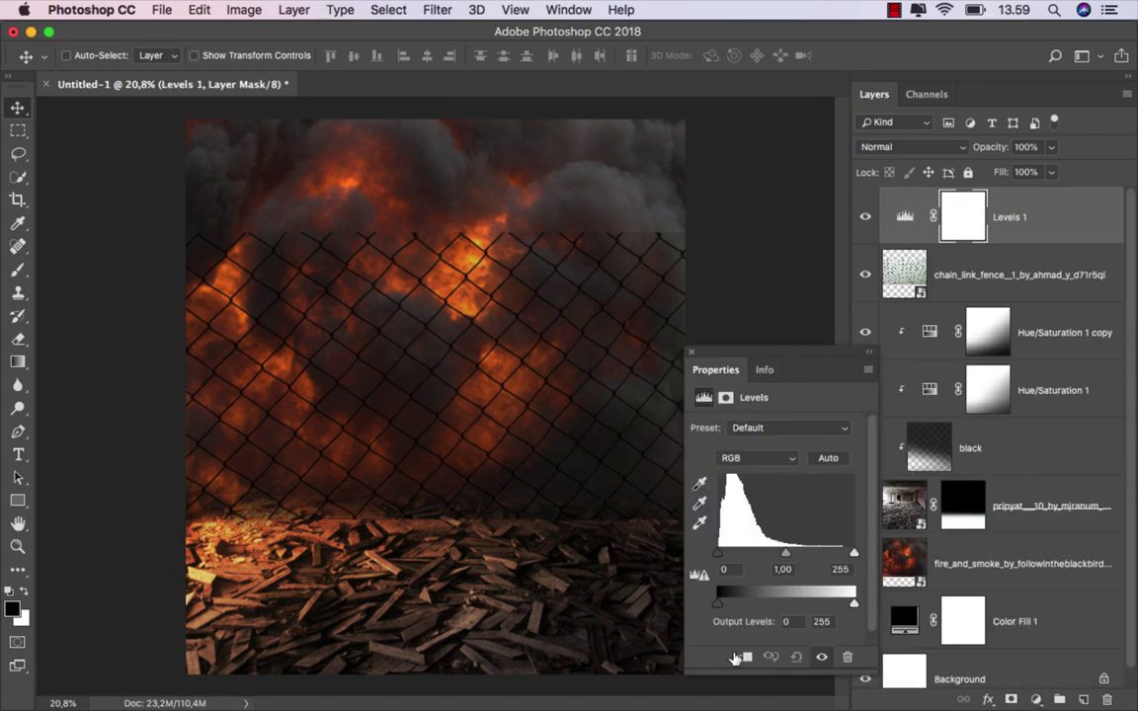
click(744, 657)
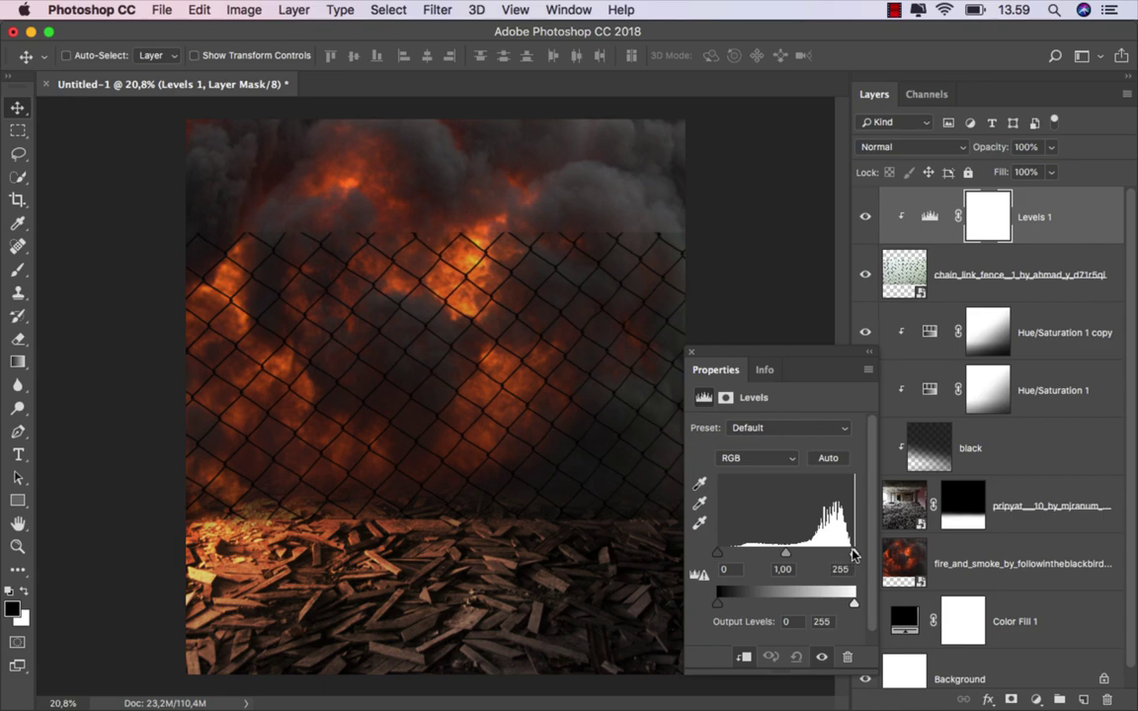
drag(853, 552, 801, 556)
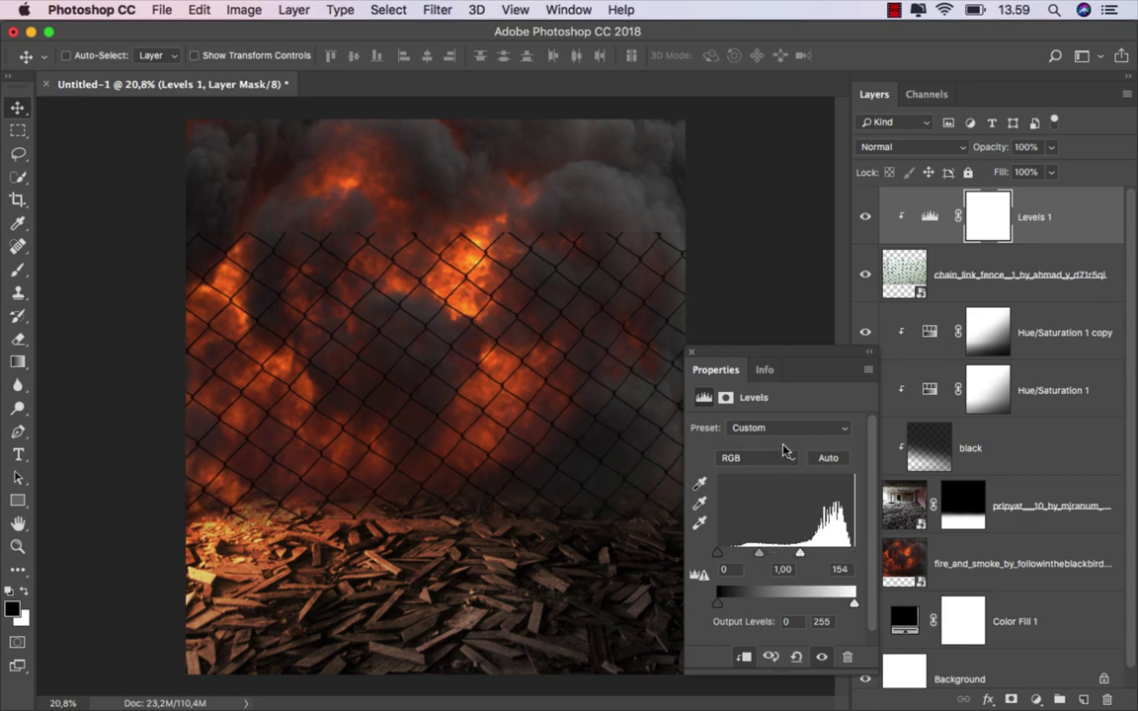
click(690, 352)
click(865, 225)
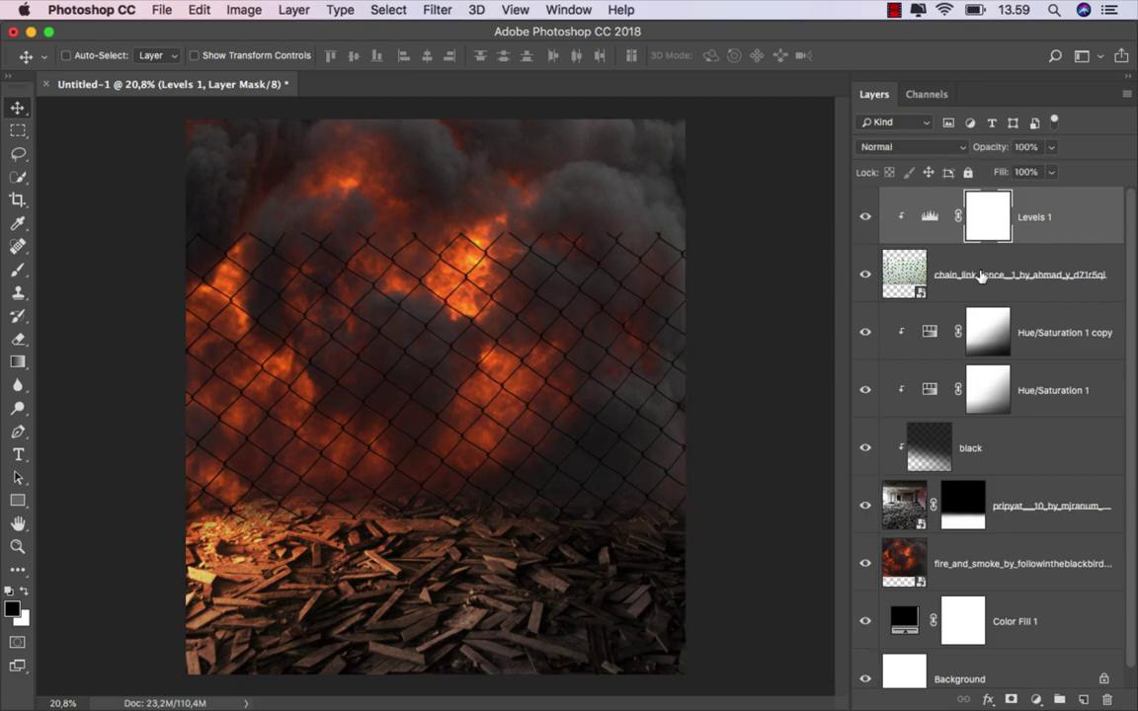
Add a layer mask to the fence and set up a large hard round brush at 100% opacity.
click(981, 277)
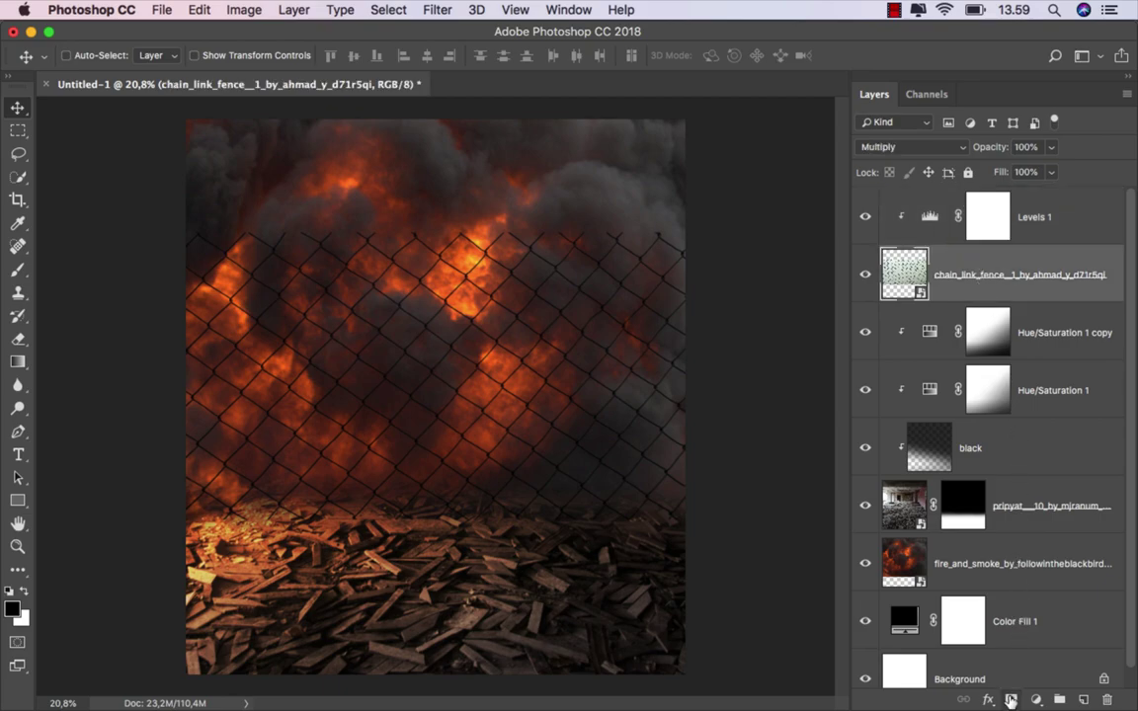
click(1011, 699)
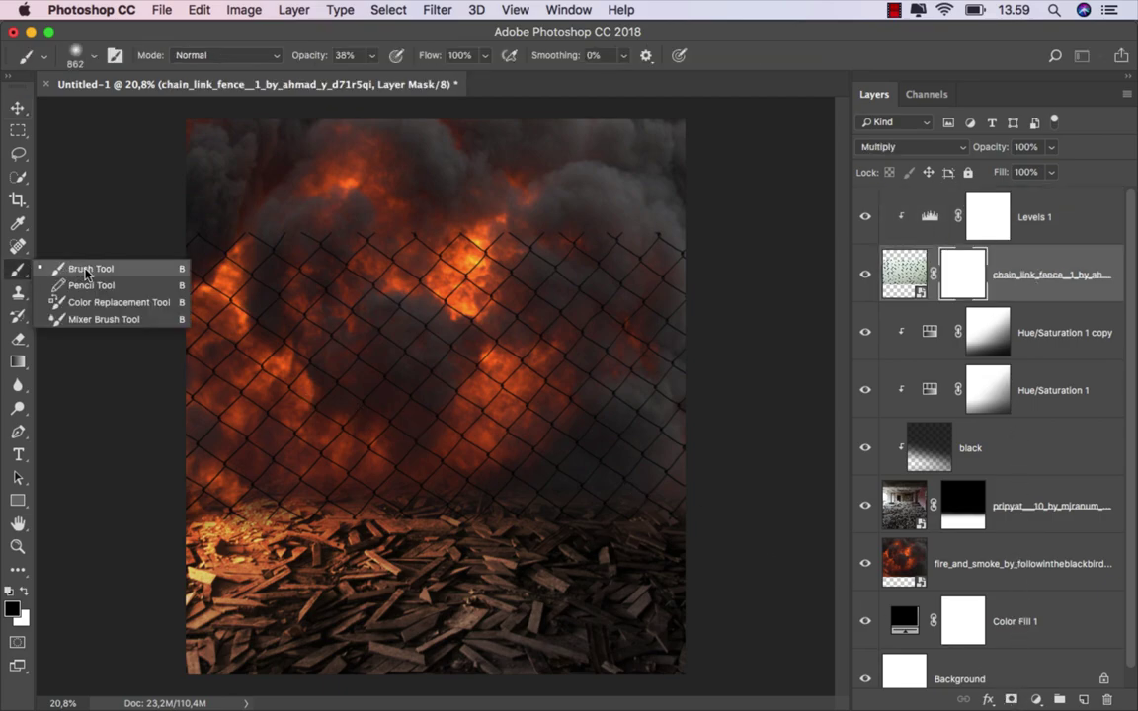
drag(18, 268, 99, 245)
right_click(454, 301)
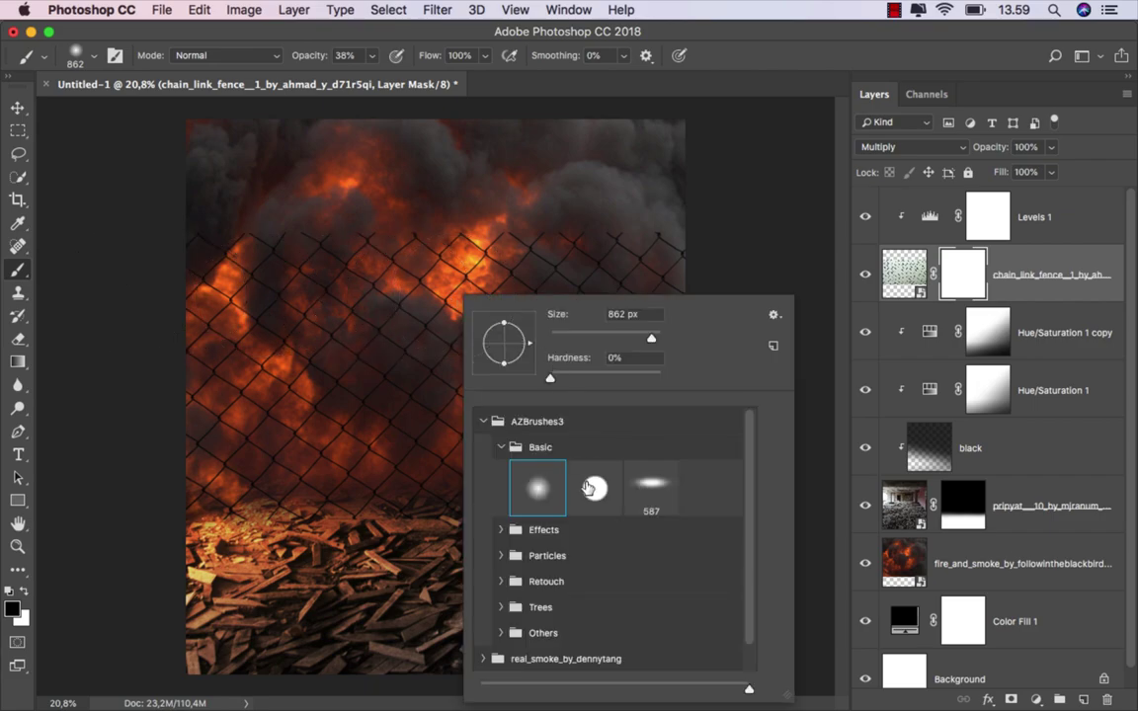
click(591, 484)
click(583, 339)
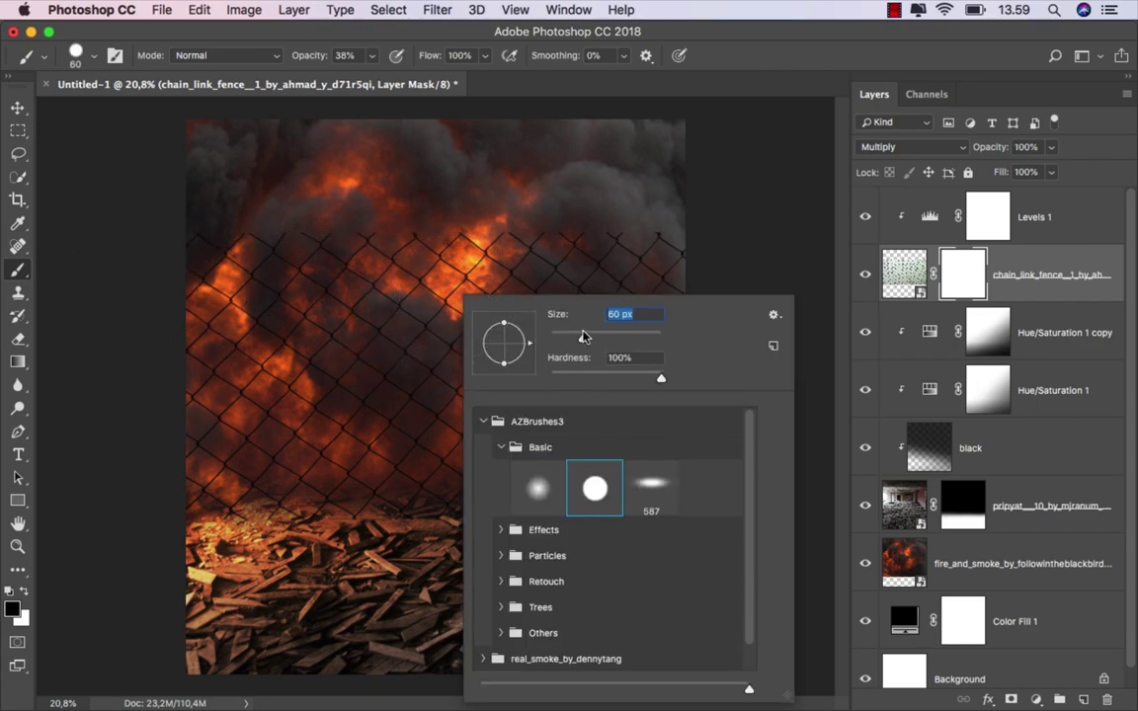
click(378, 91)
key(0)
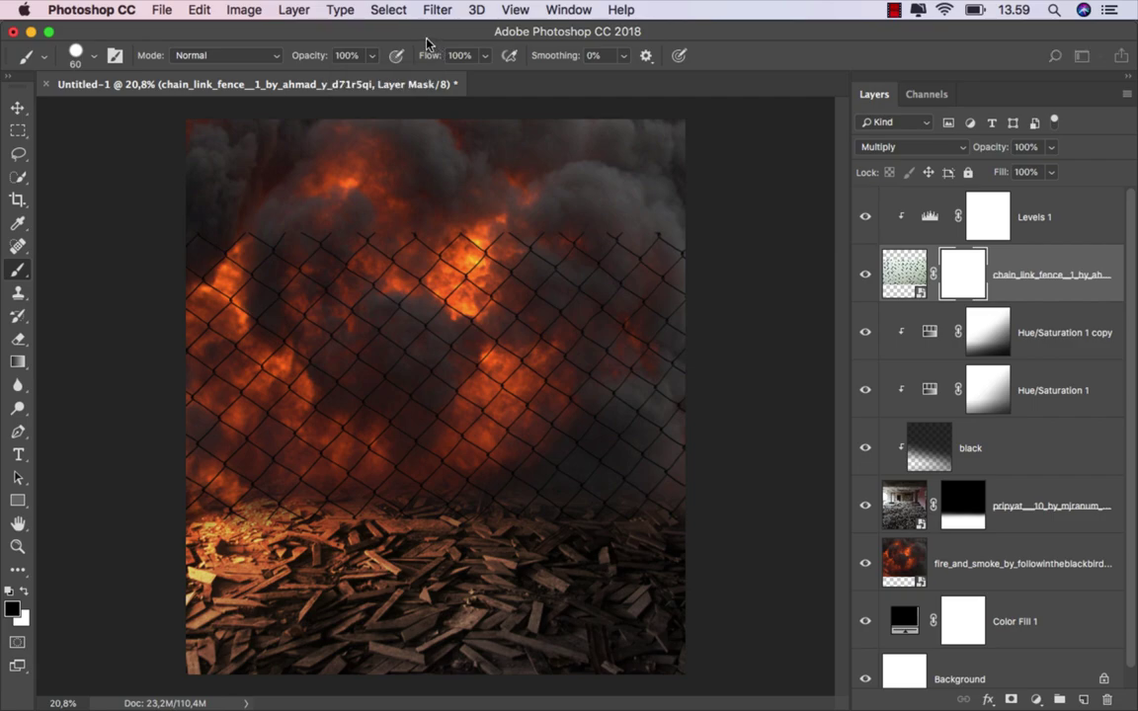
scroll(271, 237, up, 3)
mouse_move(271, 245)
mouse_down()
mouse_move(306, 246)
mouse_move(258, 232)
mouse_up()
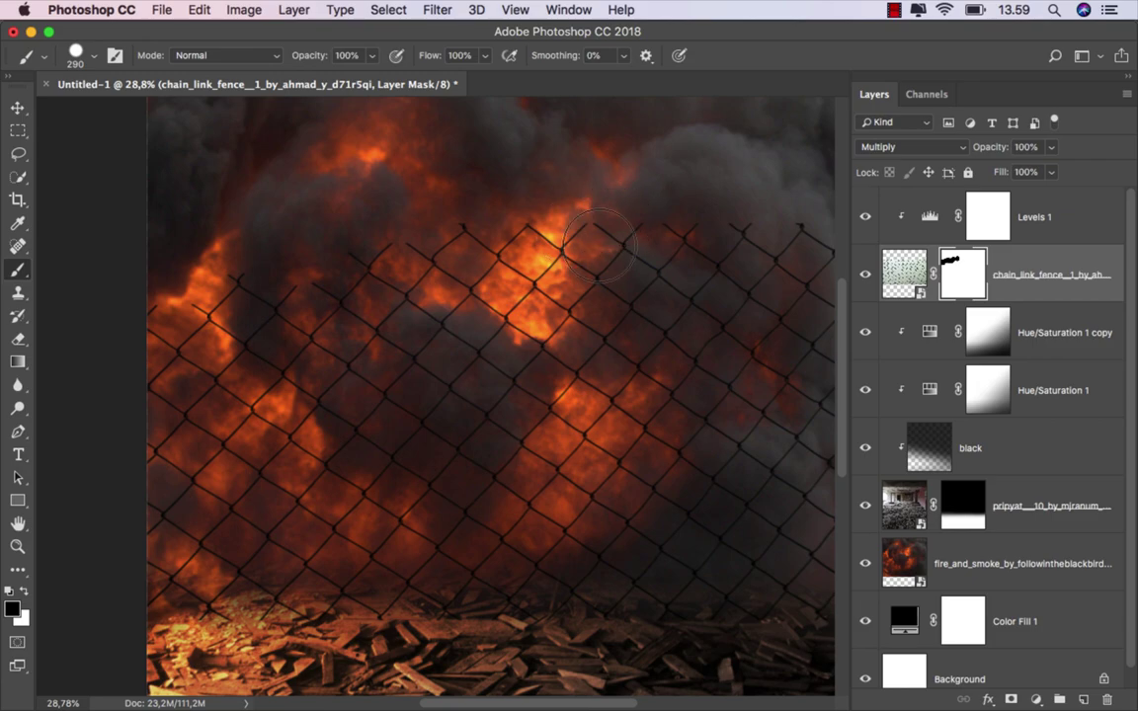
Paint black on the fence mask to hide its top edge.
scroll(547, 310, right, 5)
scroll(424, 285, down, 1)
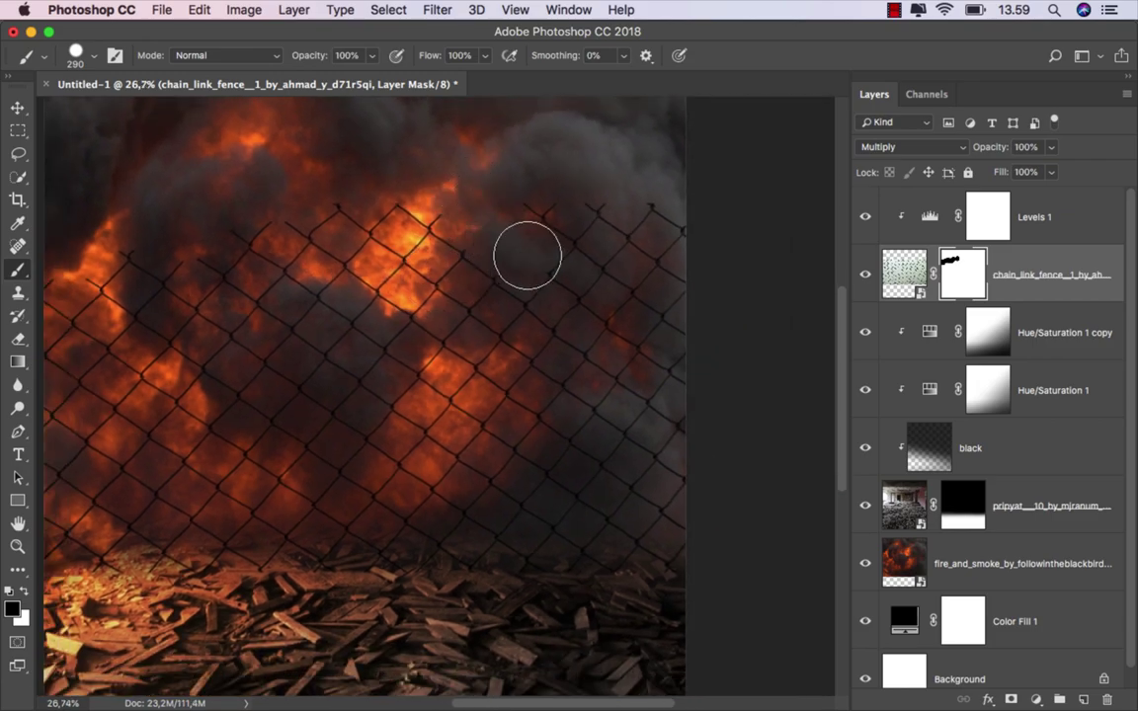
drag(528, 256, 553, 221)
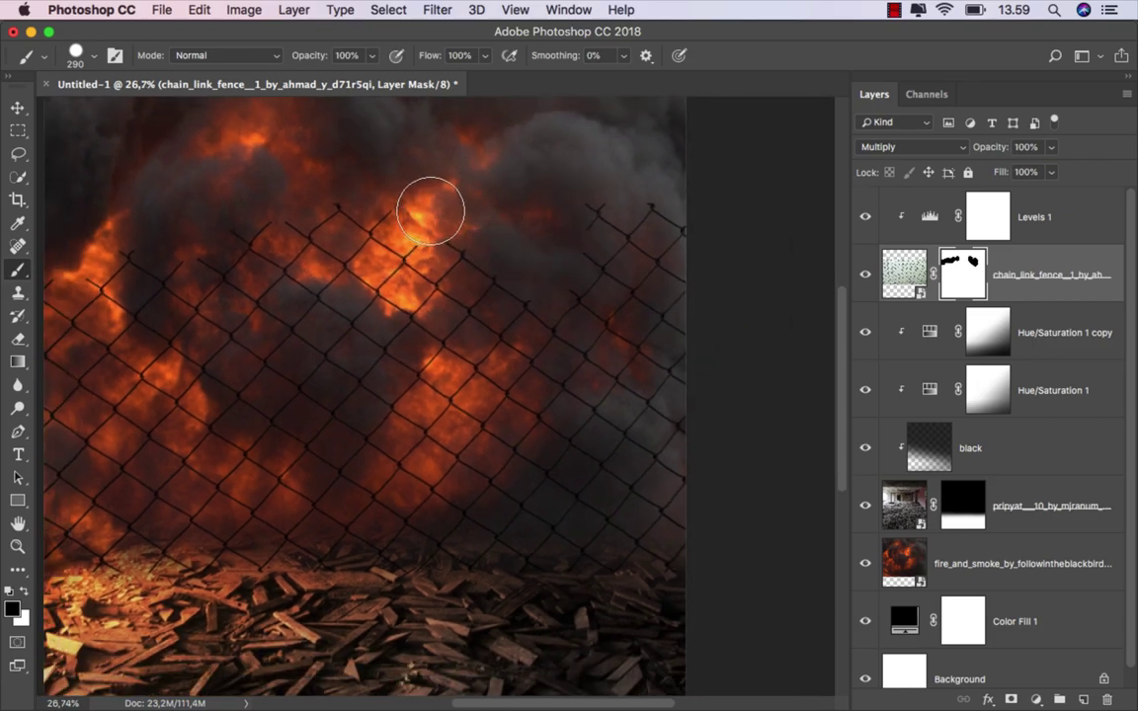
mouse_move(430, 211)
mouse_down()
mouse_move(406, 183)
mouse_move(401, 191)
mouse_move(584, 198)
mouse_move(571, 210)
mouse_up()
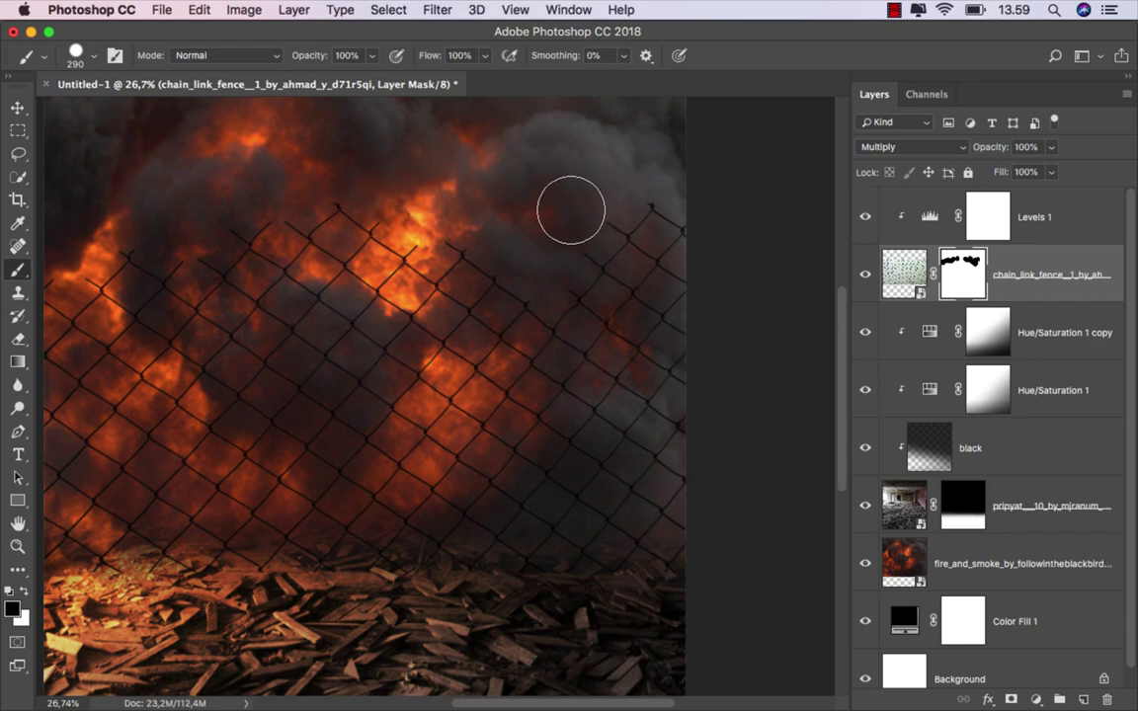
Paint black along the rubble line to hide the fence's base.
scroll(592, 210, down, 2)
scroll(591, 211, up, 1)
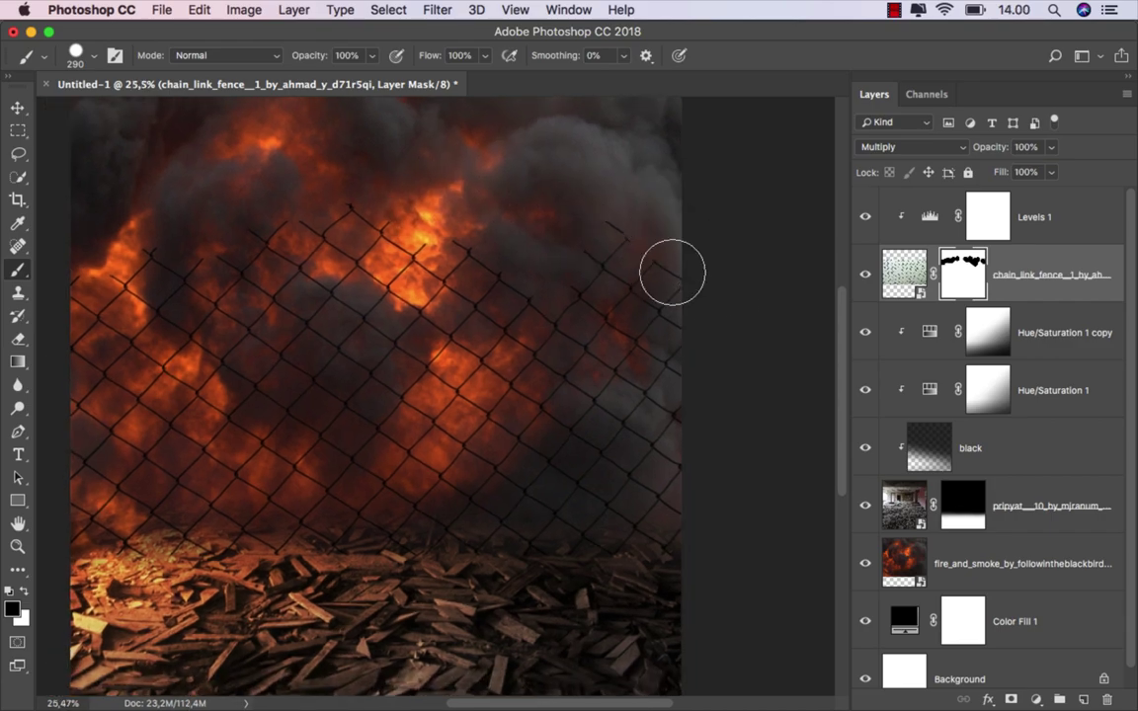
scroll(548, 271, down, 1)
scroll(550, 273, down, 1)
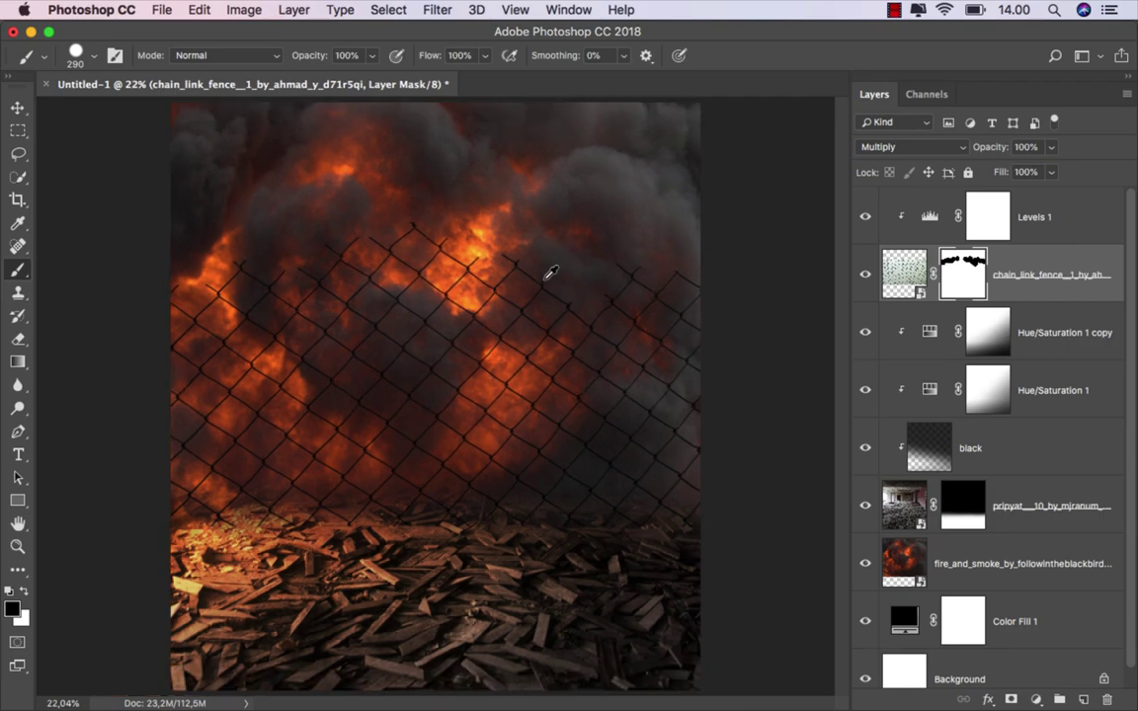
scroll(550, 273, up, 1)
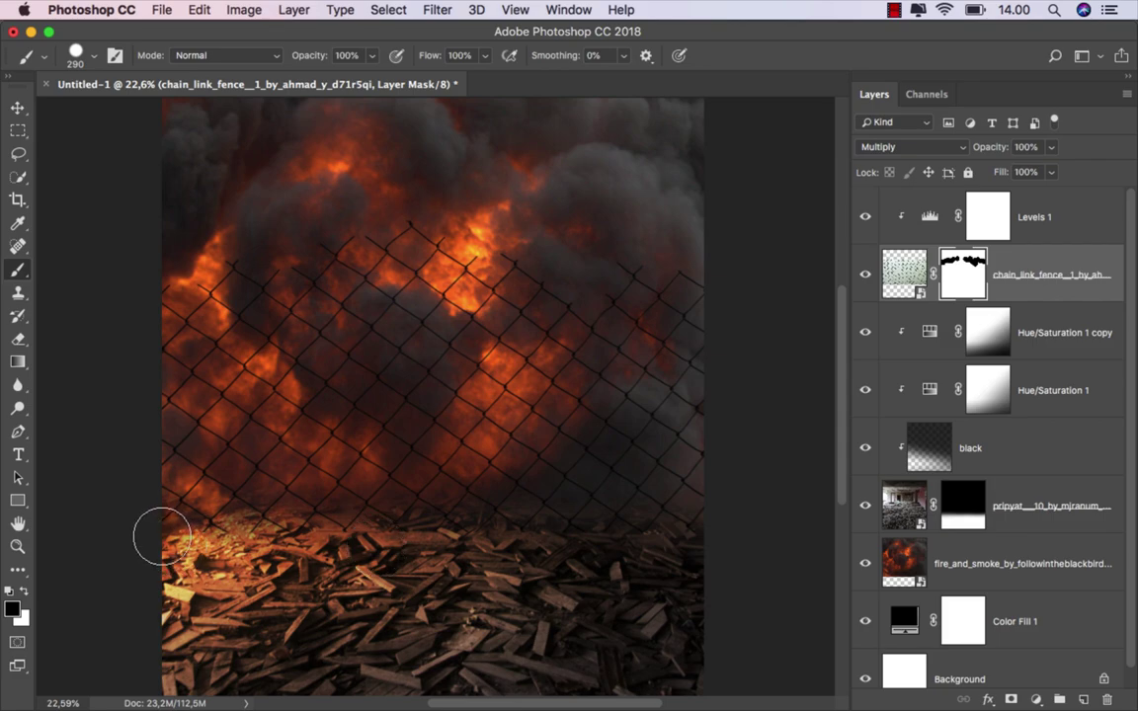
mouse_move(158, 539)
mouse_down()
mouse_move(173, 546)
mouse_move(208, 534)
mouse_move(222, 499)
mouse_up()
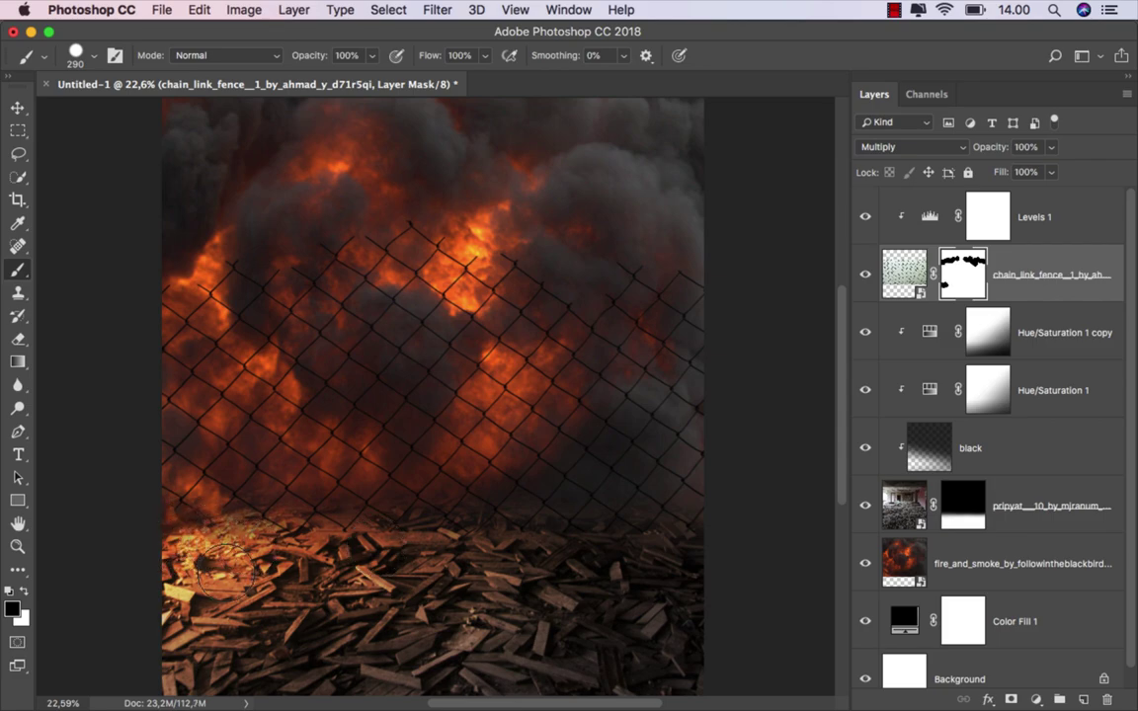
drag(297, 494, 346, 508)
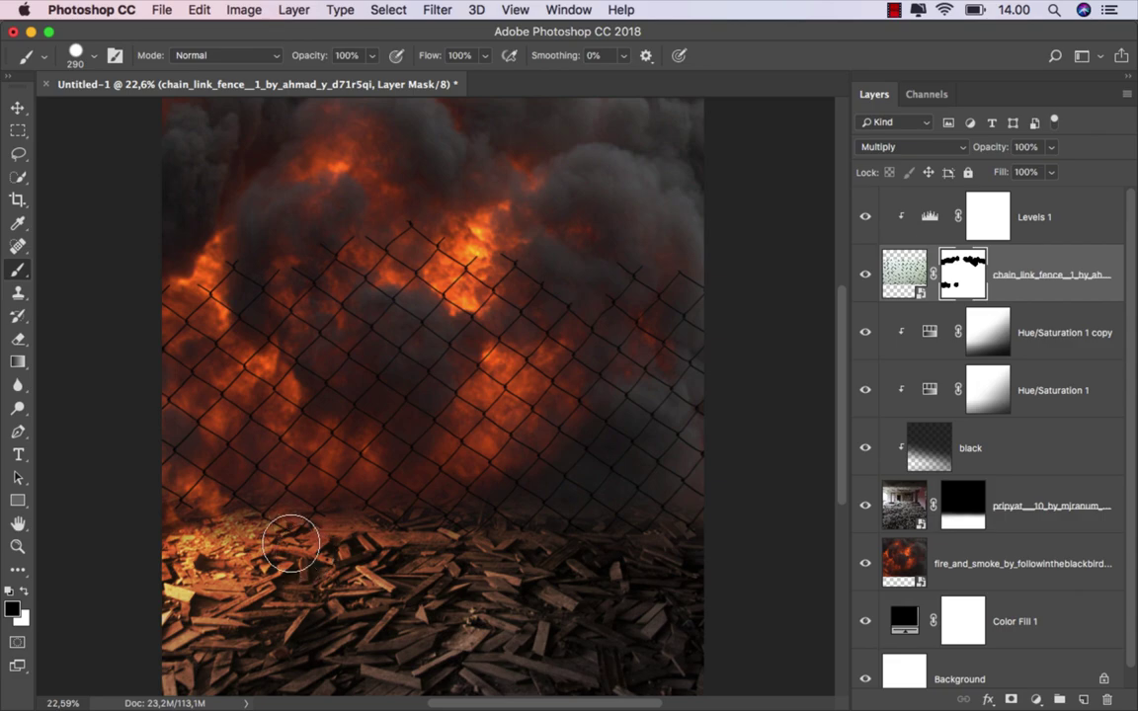
mouse_move(272, 494)
mouse_down()
mouse_move(457, 549)
mouse_move(404, 542)
mouse_move(523, 550)
mouse_move(571, 539)
mouse_move(602, 554)
mouse_move(642, 542)
mouse_move(663, 579)
mouse_move(693, 545)
mouse_up()
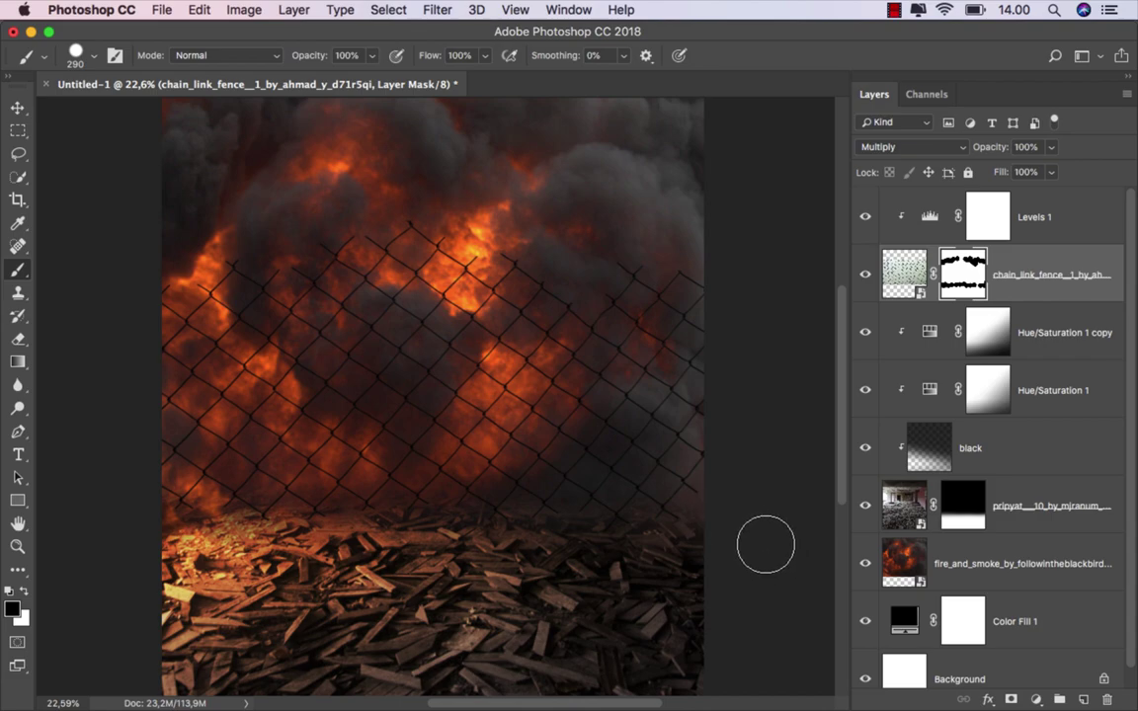
scroll(760, 541, down, 3)
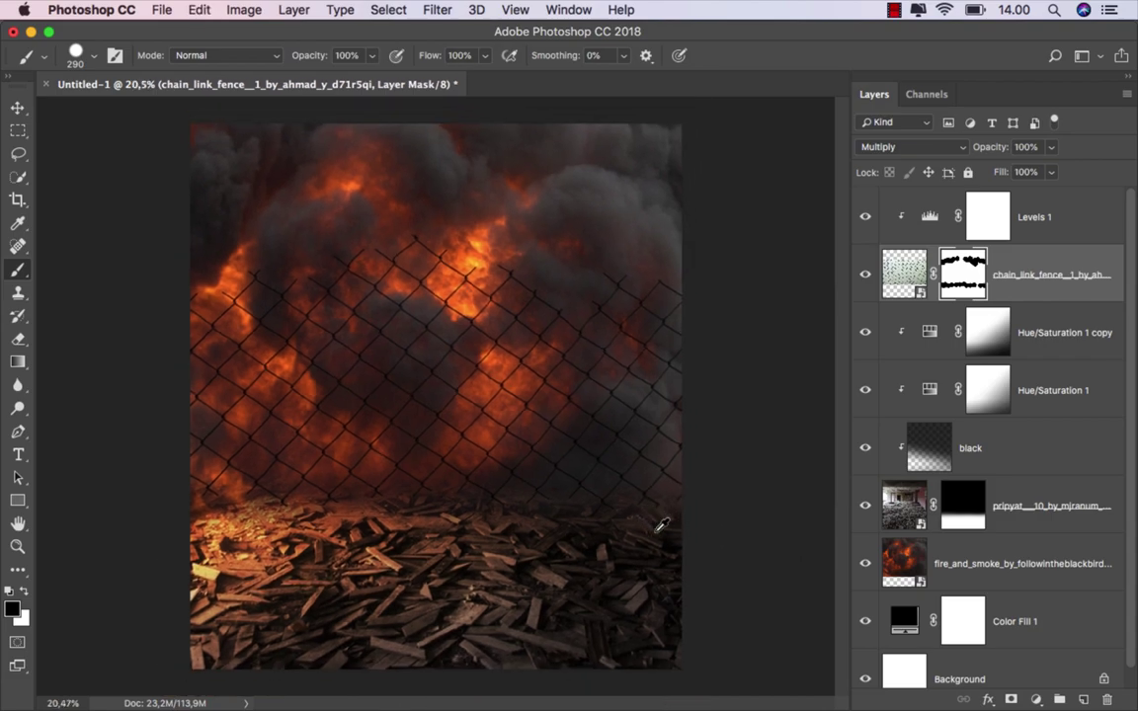
Place the fire_by_tortured_raven image above Levels 1 and blend it with Screen.
click(18, 106)
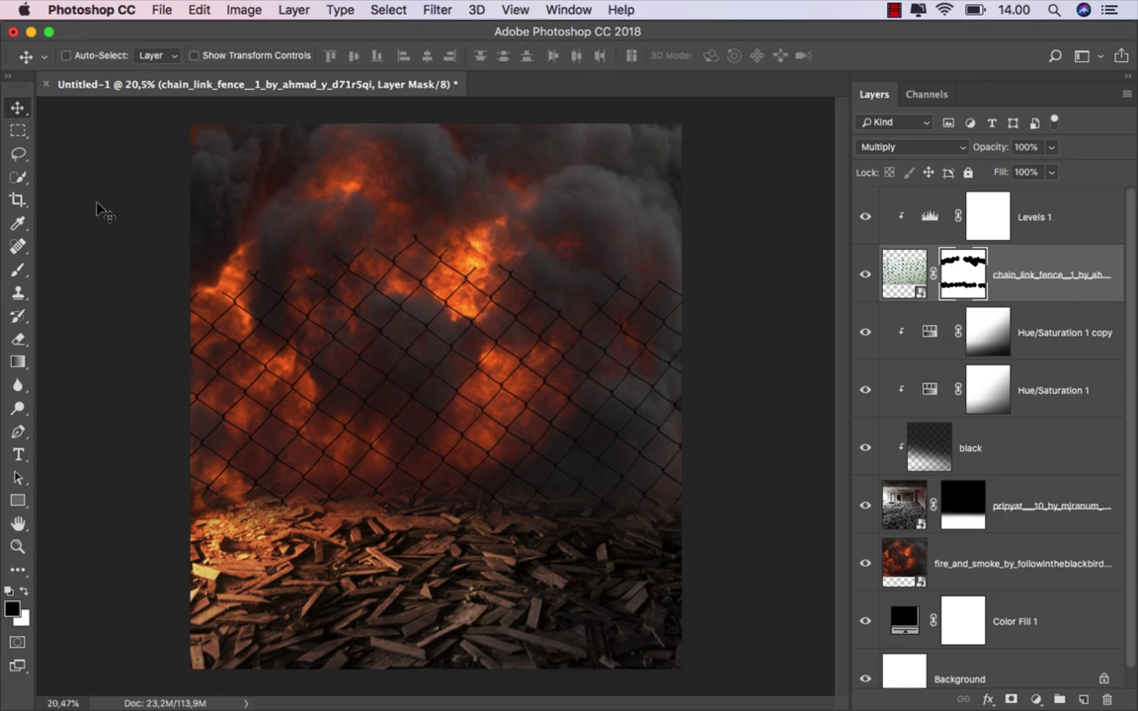
scroll(427, 427, up, 2)
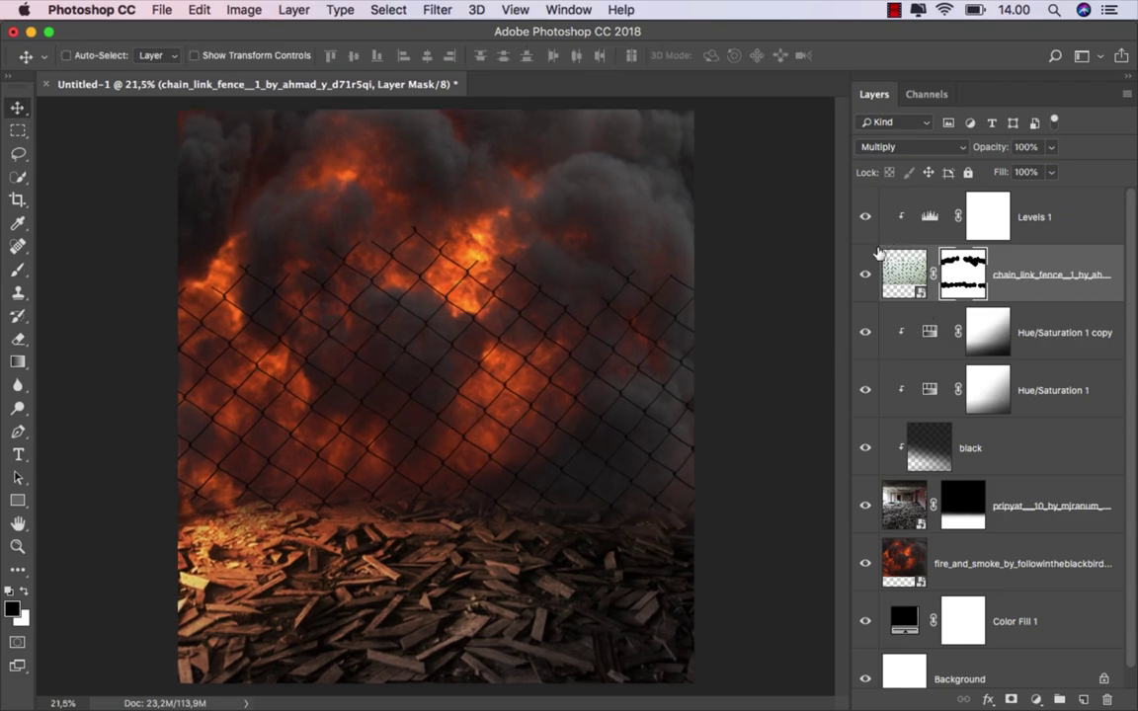
click(865, 274)
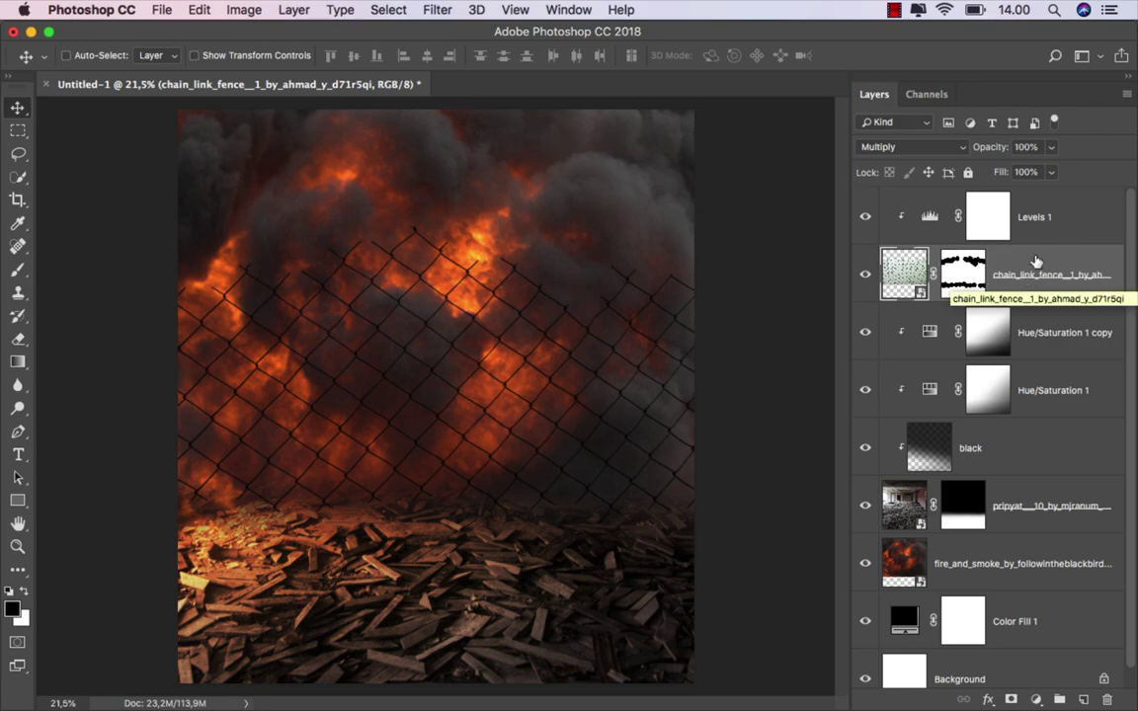
click(1045, 219)
mouse_move(444, 708)
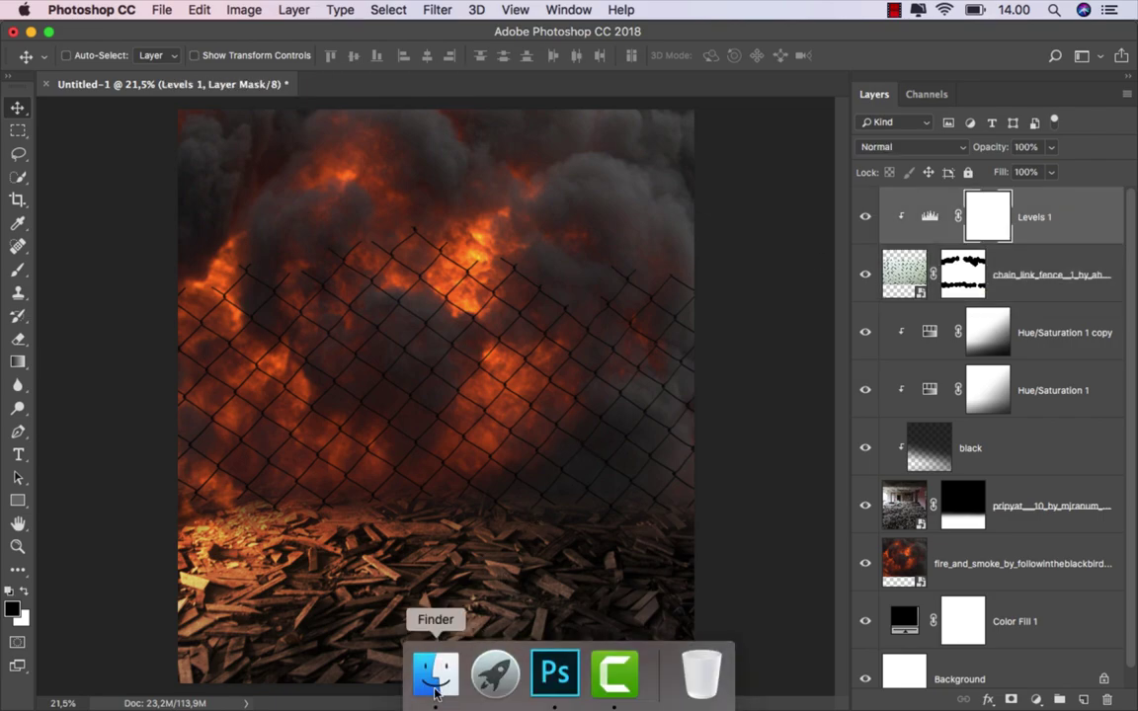
click(436, 672)
drag(423, 123, 447, 597)
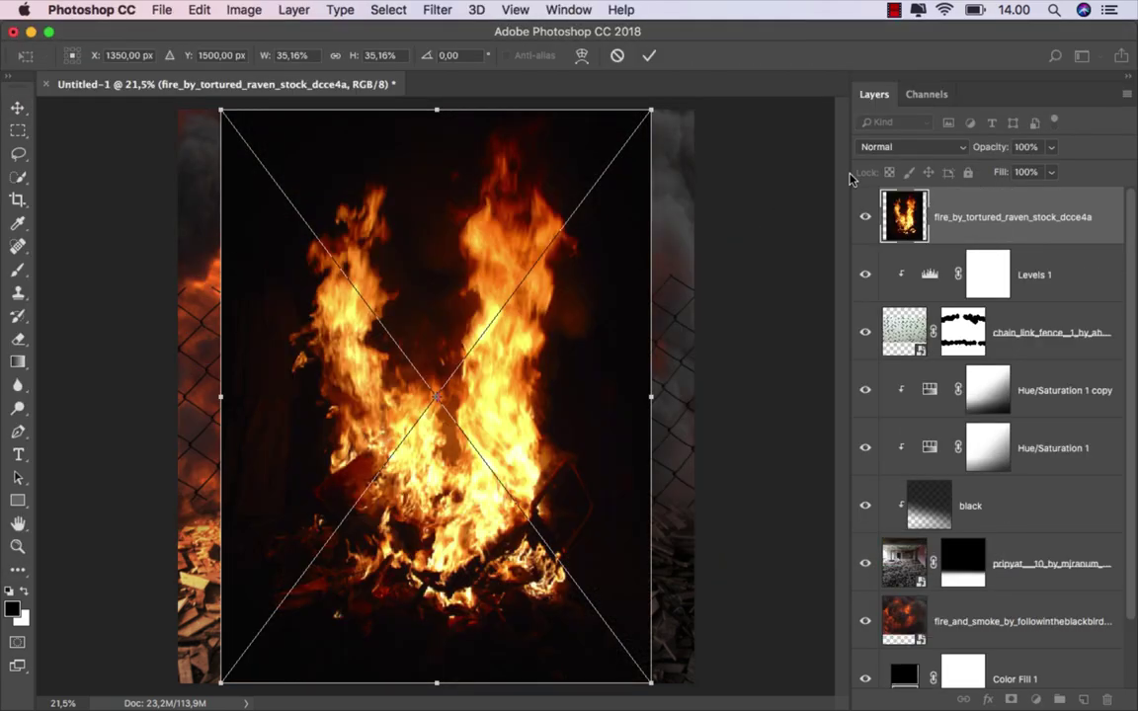
click(889, 149)
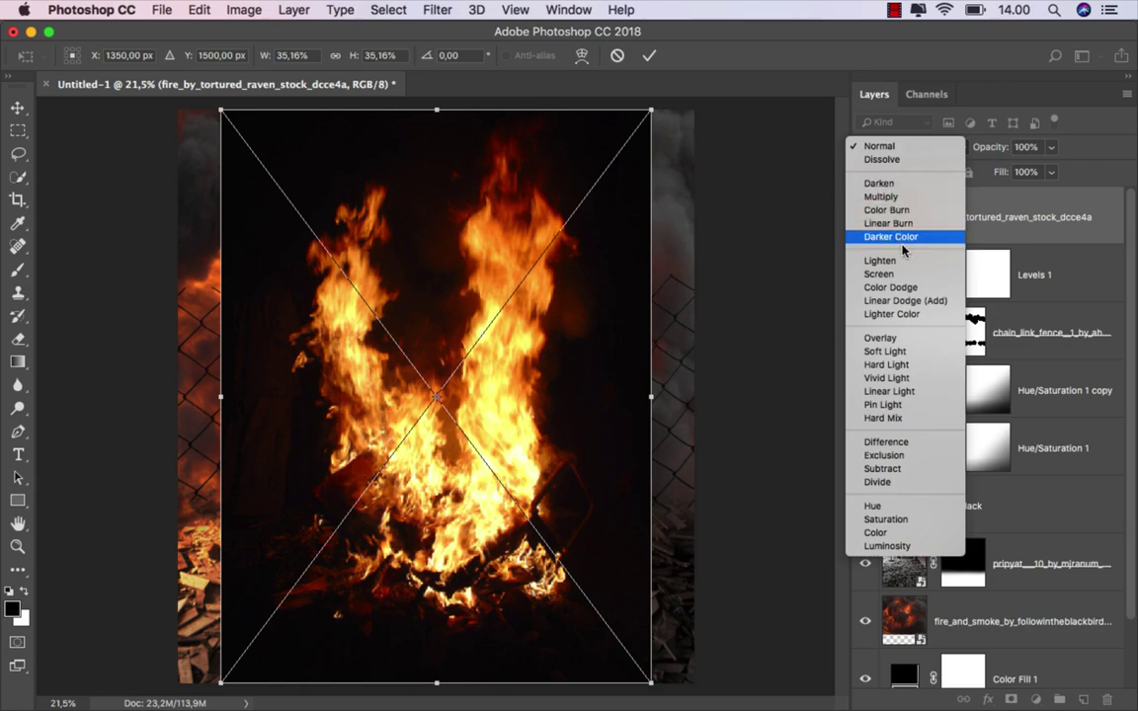
click(903, 275)
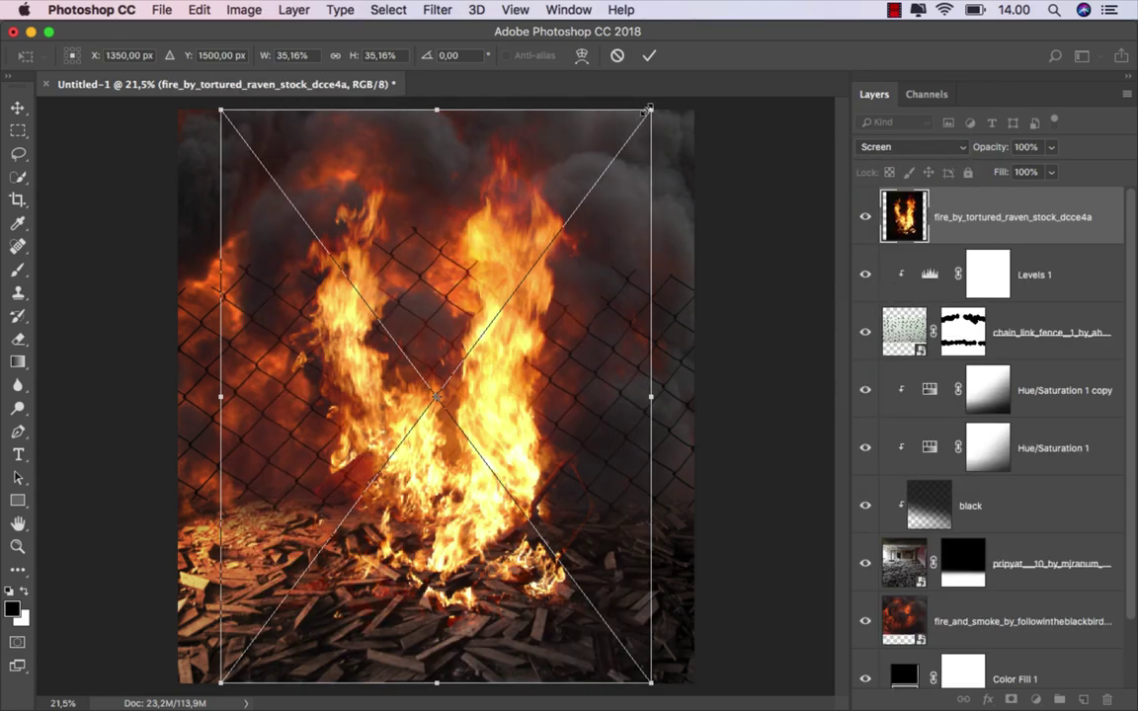
Shrink, flip horizontally and position the fire along the left edge, then nudge it right.
drag(648, 109, 564, 236)
mouse_move(478, 330)
mouse_down()
mouse_move(301, 358)
mouse_move(260, 376)
mouse_up()
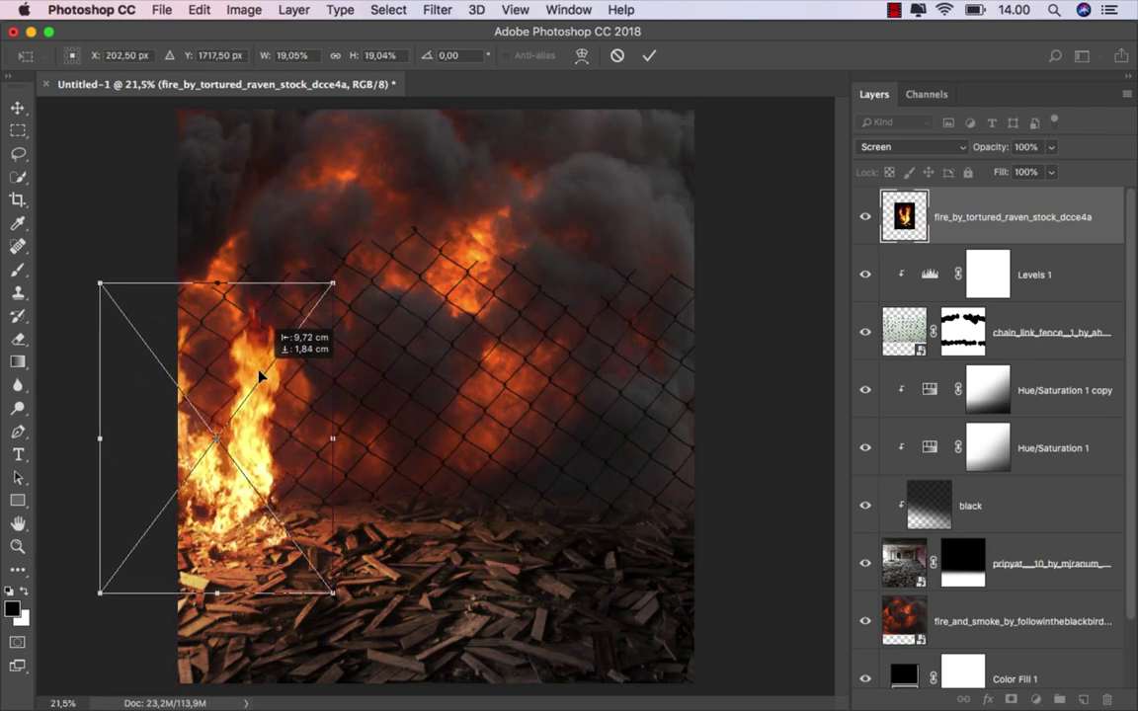
right_click(259, 377)
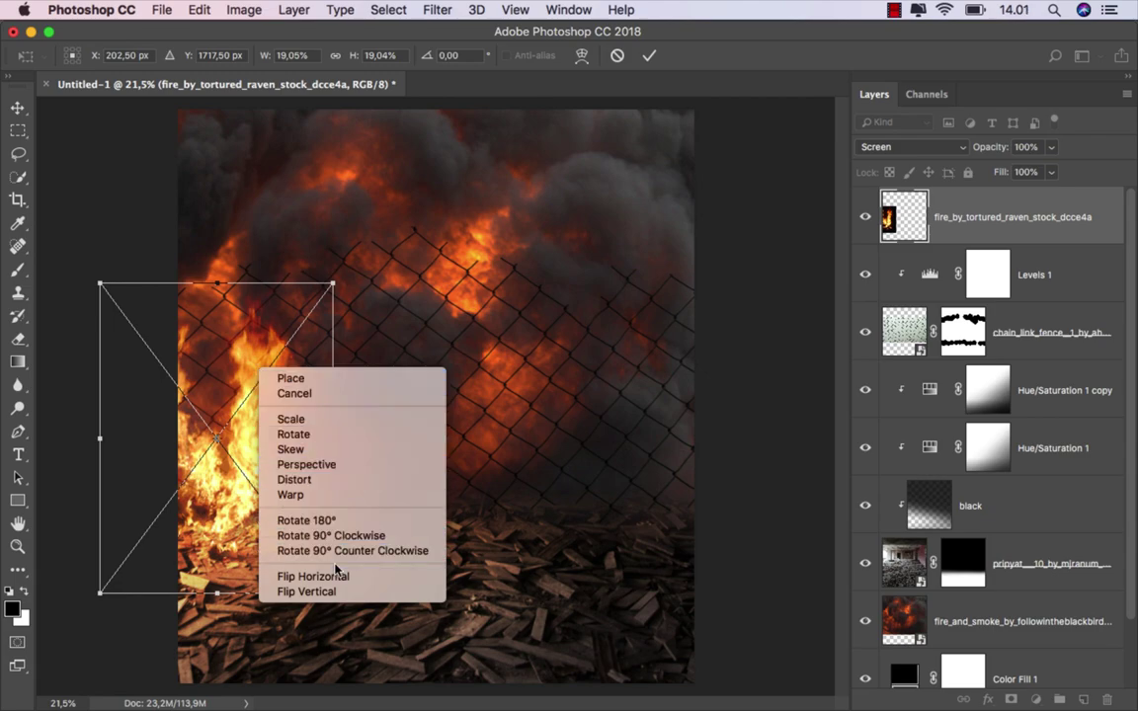
click(296, 577)
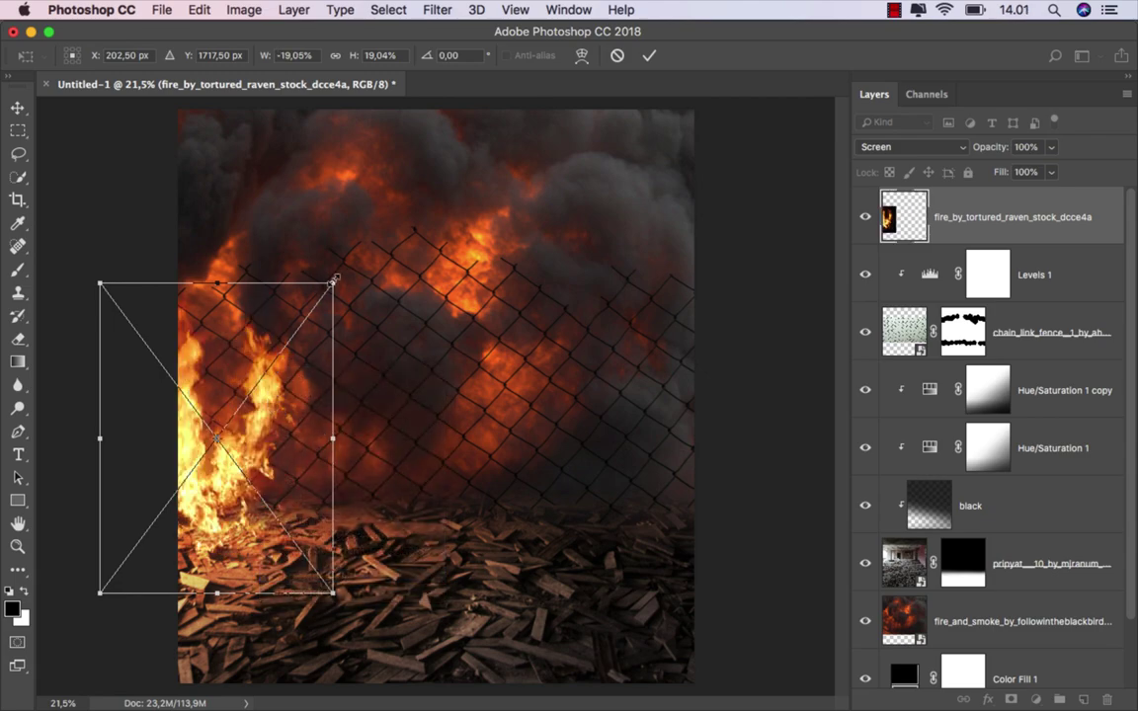
drag(334, 282, 368, 233)
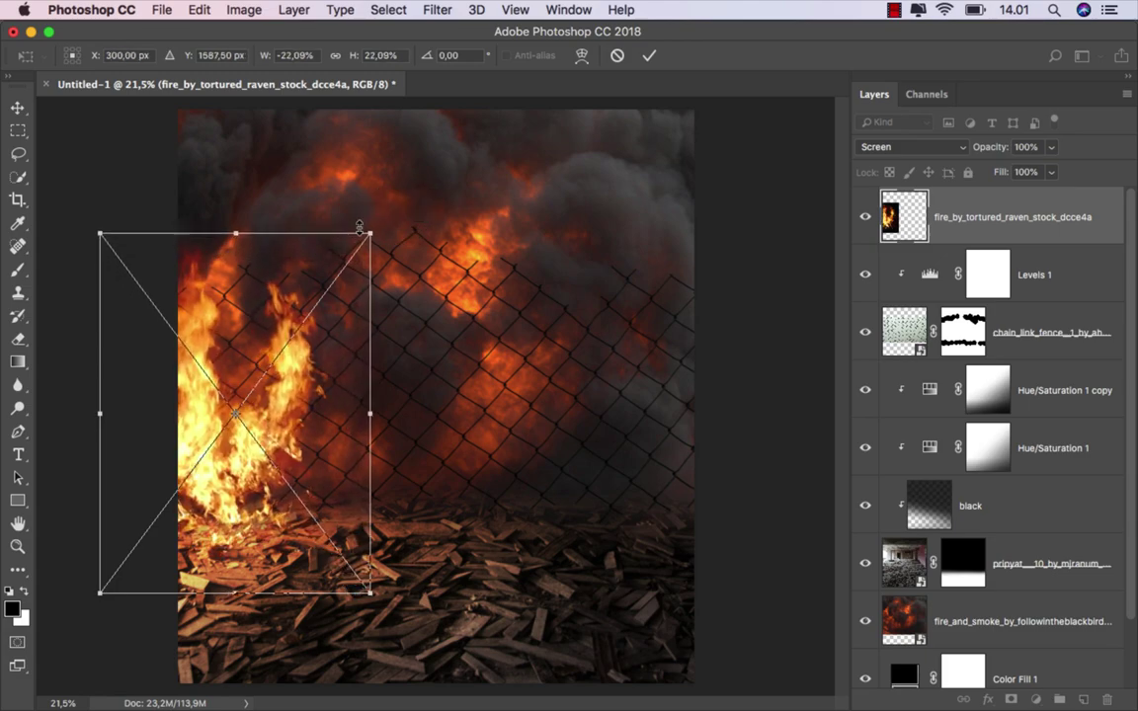
click(648, 55)
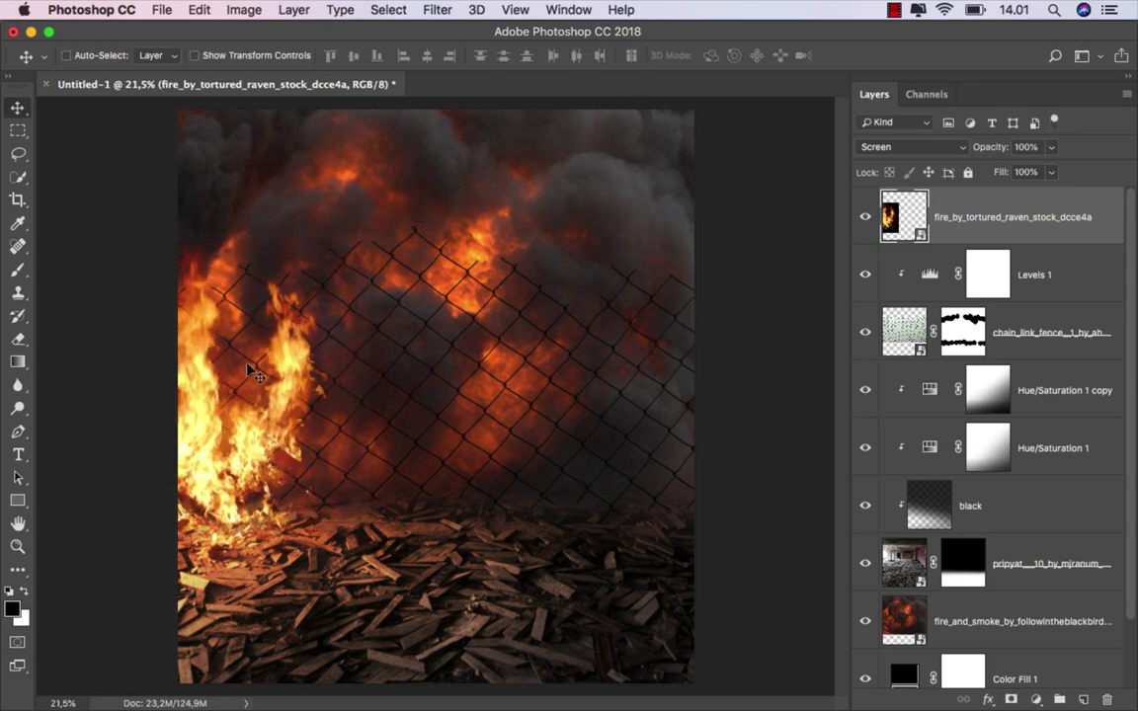
mouse_move(213, 354)
mouse_down()
mouse_move(230, 353)
mouse_move(212, 356)
mouse_up()
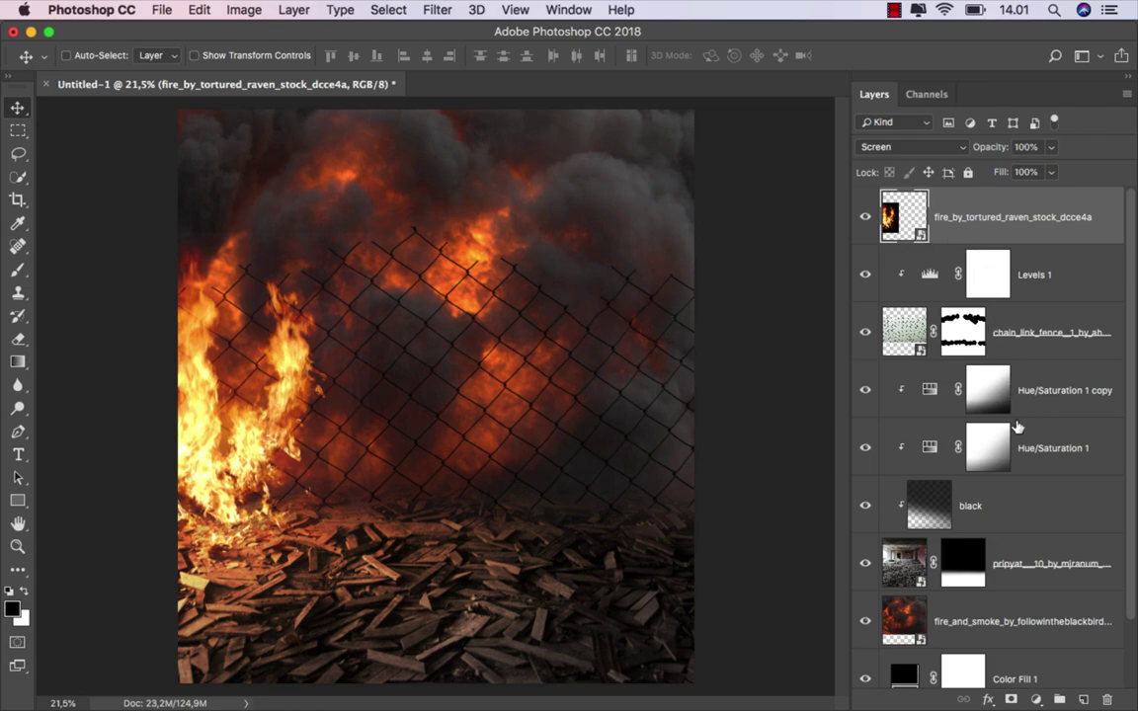
Add a Levels 2 layer clipped to the tall fire with black input set to 15.
click(1037, 698)
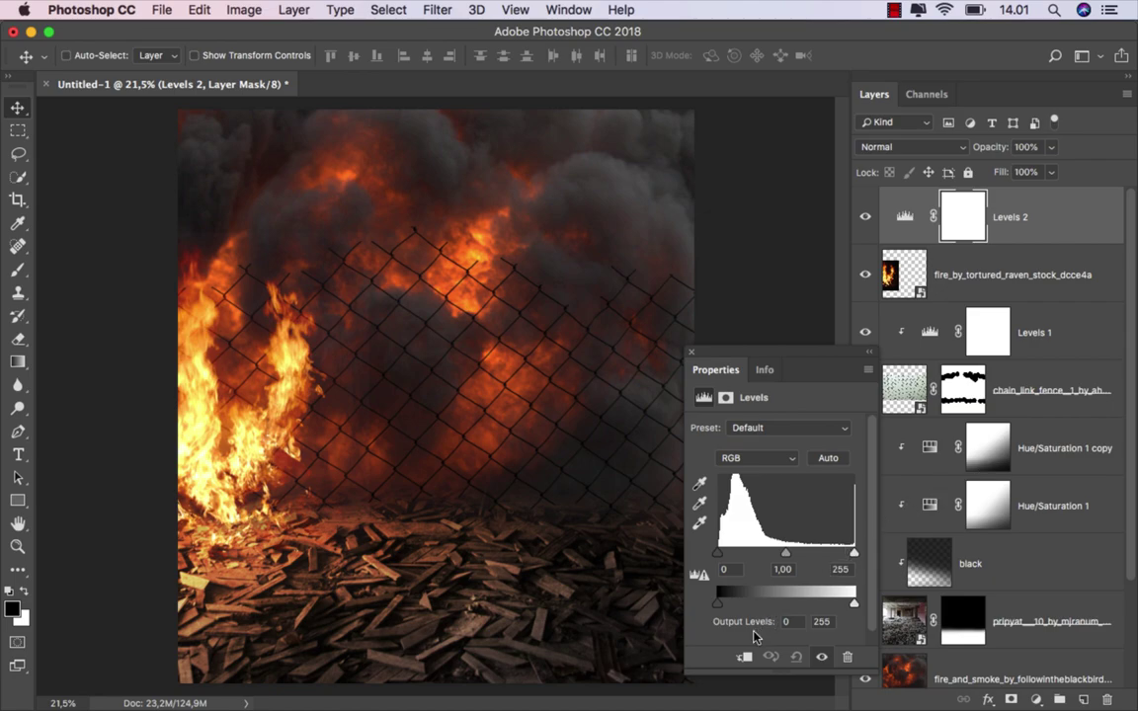
click(744, 657)
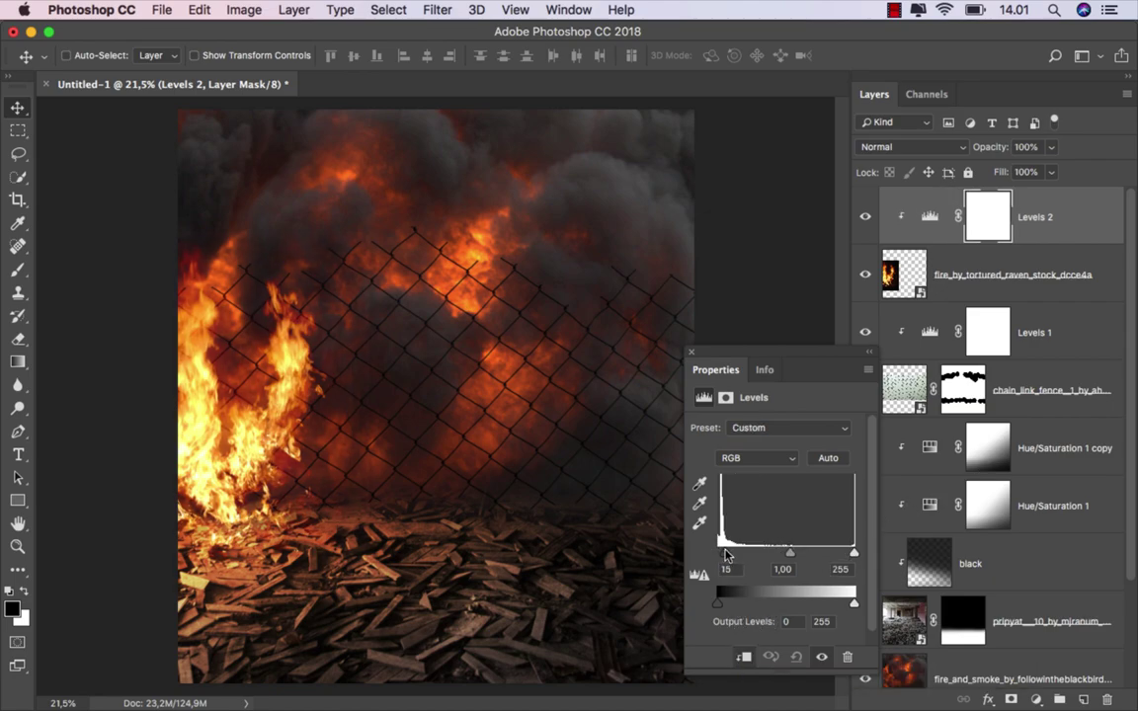
click(765, 315)
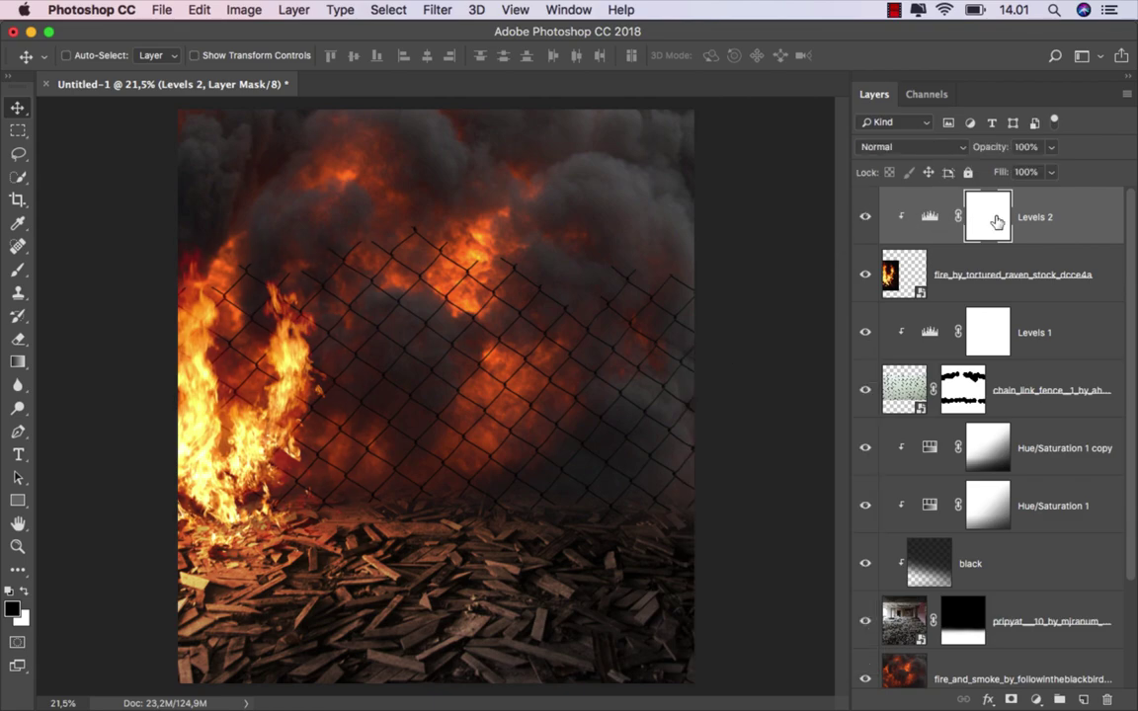
click(930, 216)
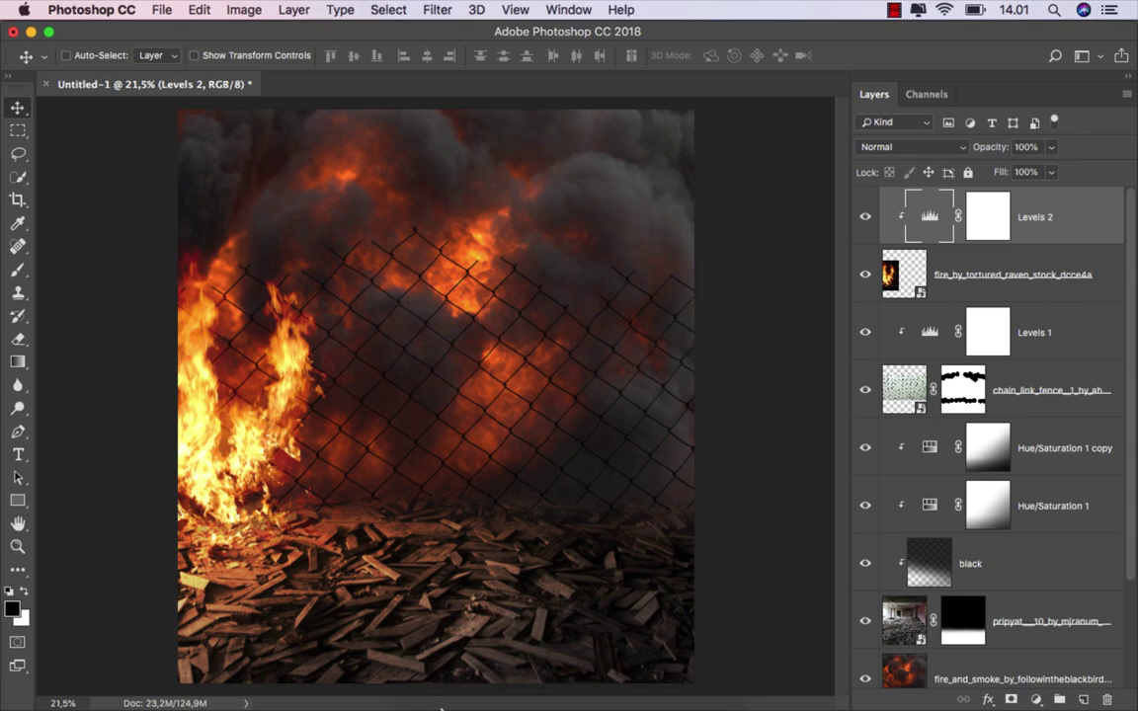
mouse_move(438, 707)
click(436, 676)
Place fire_stock_by_zuziza, flip it horizontally, and blend it with Screen.
click(531, 266)
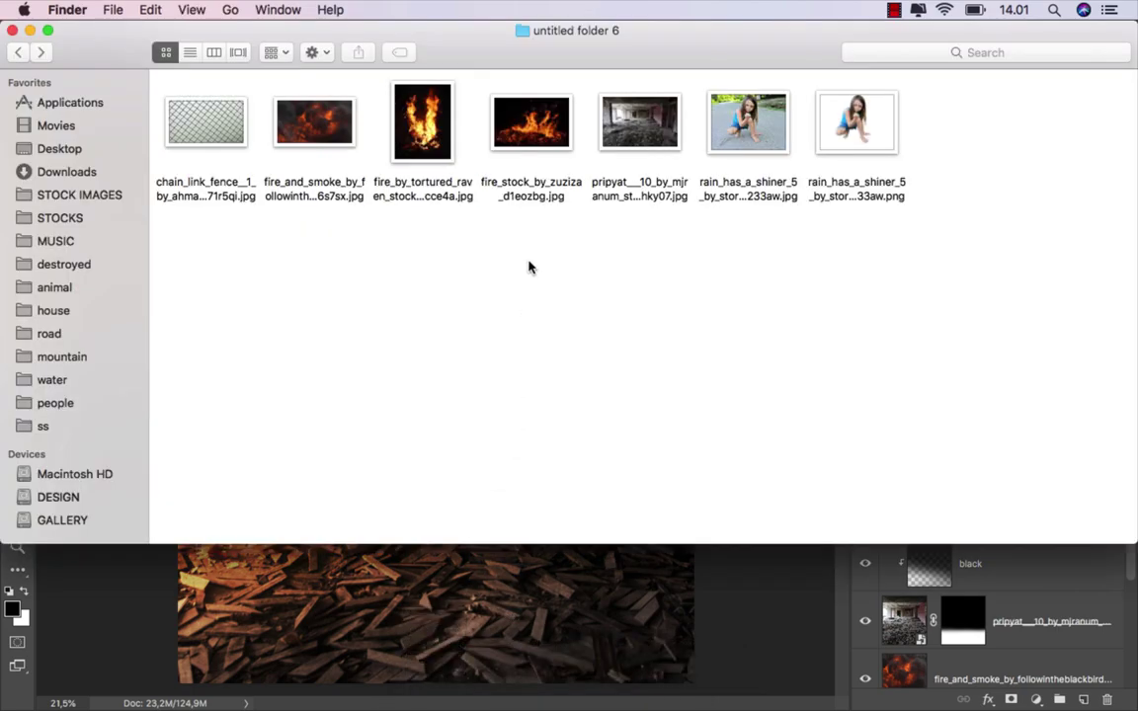
mouse_move(485, 114)
mouse_down()
mouse_move(482, 593)
mouse_move(453, 357)
mouse_up()
right_click(453, 354)
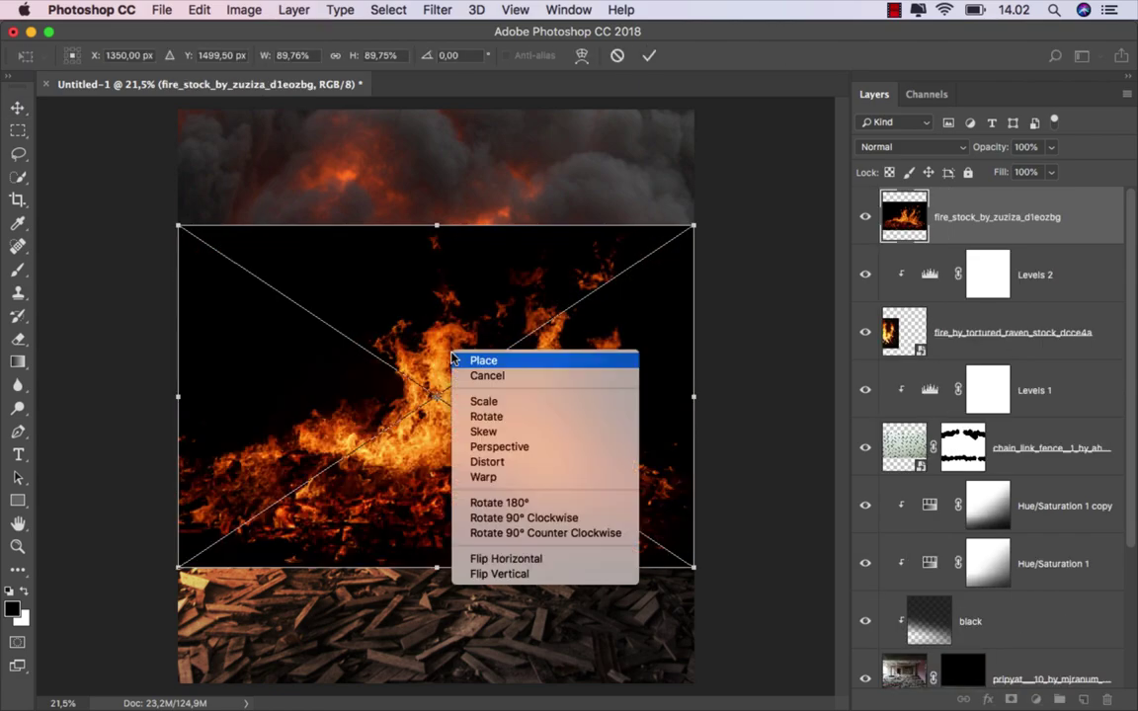
click(502, 559)
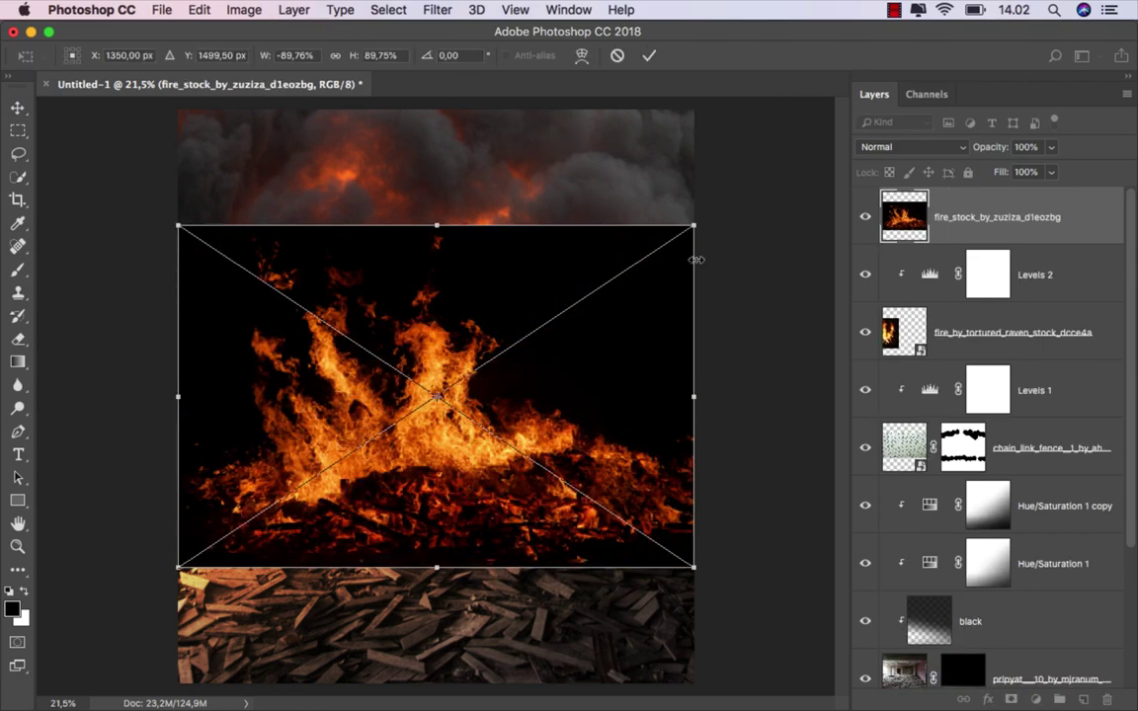
click(875, 150)
click(884, 276)
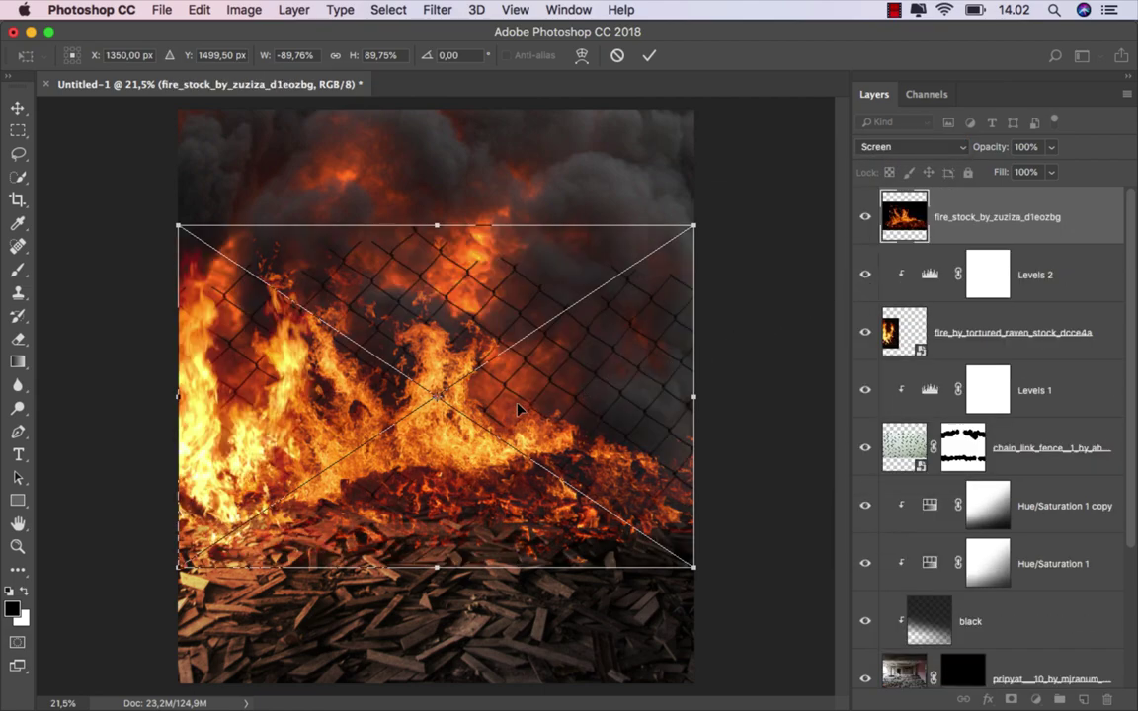
Scale and stretch the bonfire across the lower scene over the debris and commit.
scroll(518, 409, down, 3)
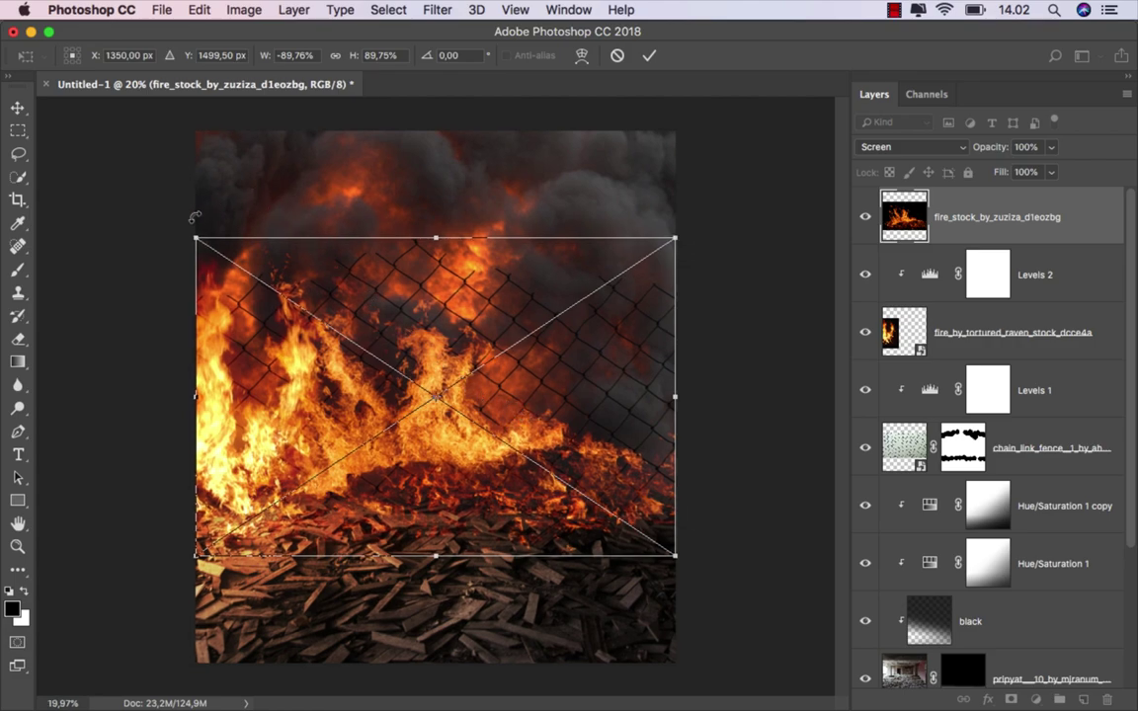
drag(188, 231, 65, 194)
scroll(333, 381, down, 3)
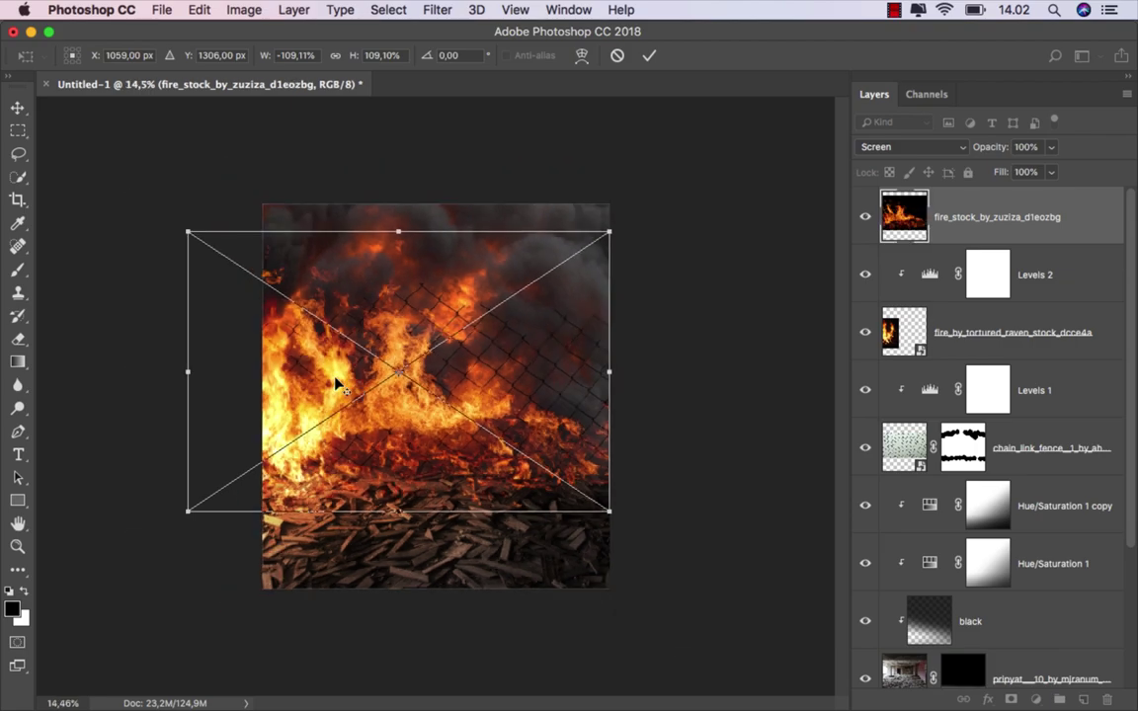
drag(361, 379, 359, 441)
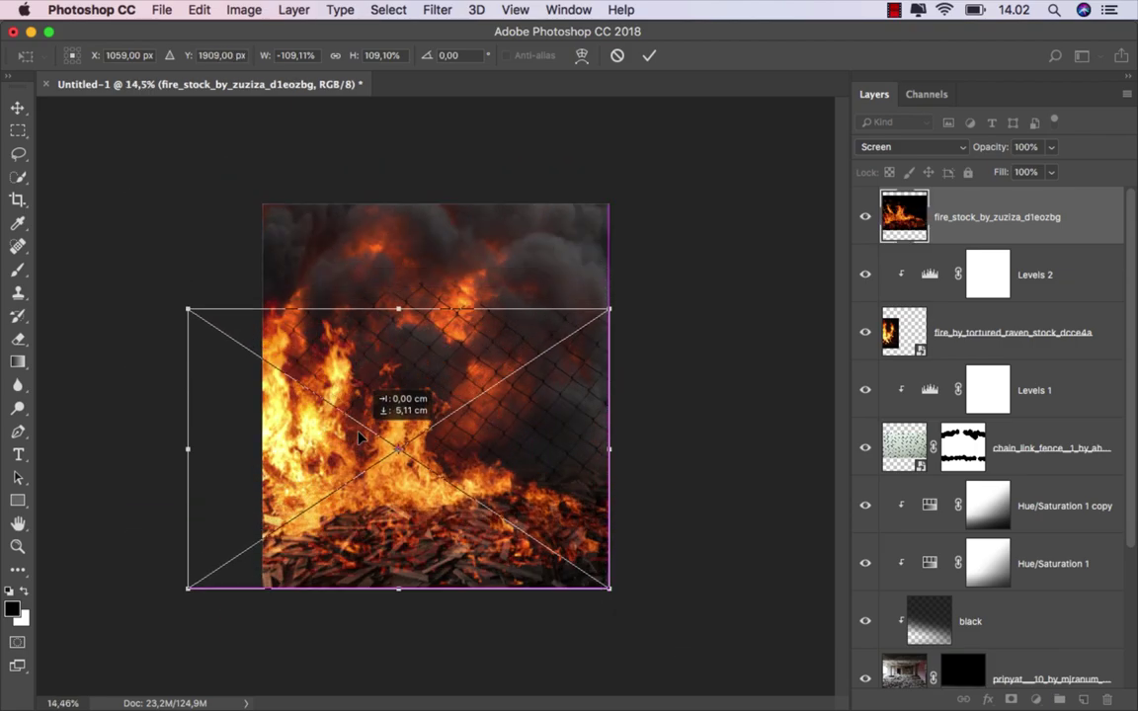
scroll(359, 442, up, 2)
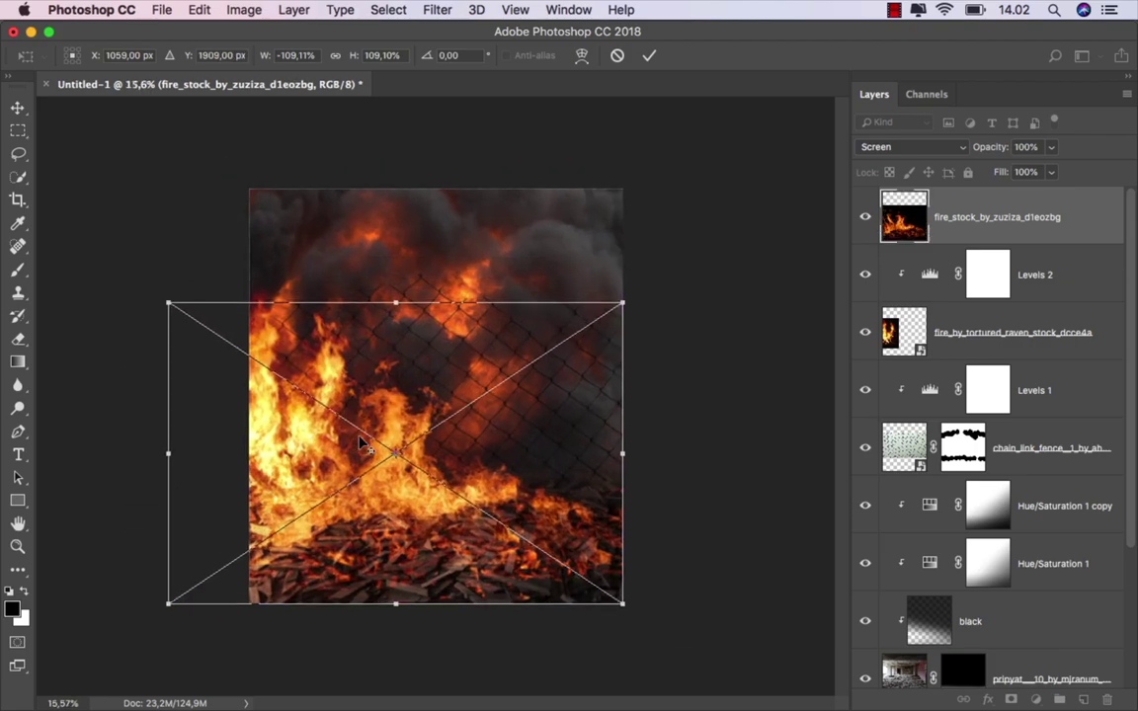
scroll(359, 442, up, 2)
drag(391, 619, 392, 580)
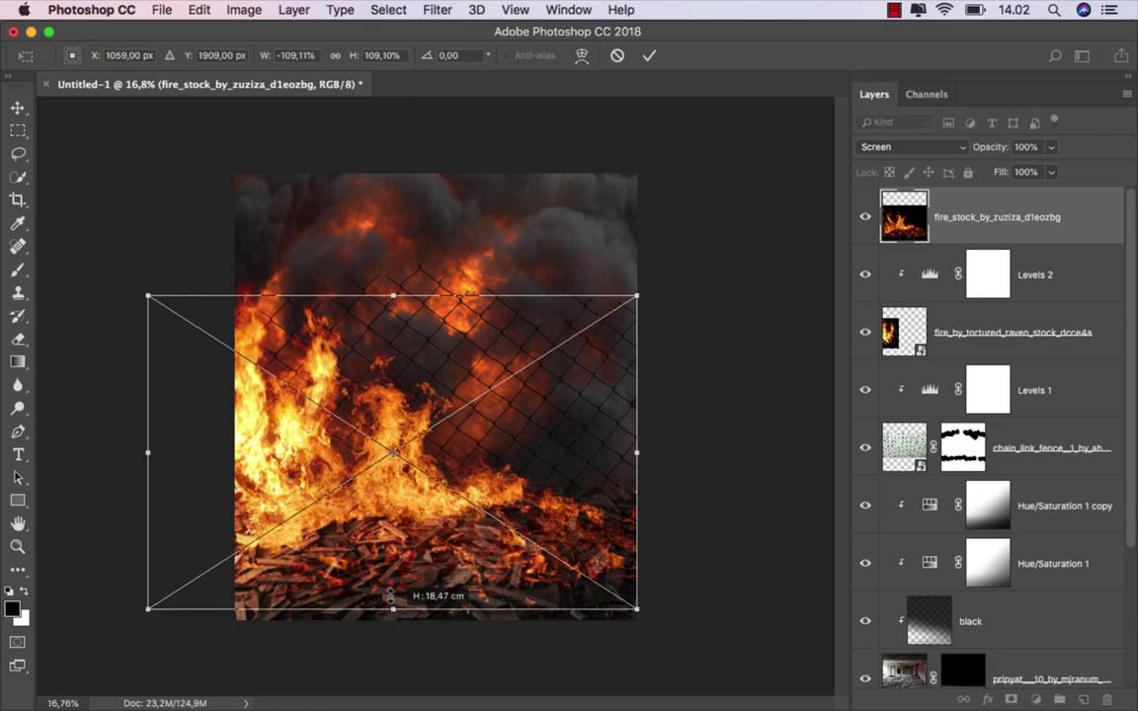
mouse_move(392, 295)
mouse_down()
mouse_move(390, 307)
mouse_move(380, 259)
mouse_up()
scroll(367, 341, up, 1)
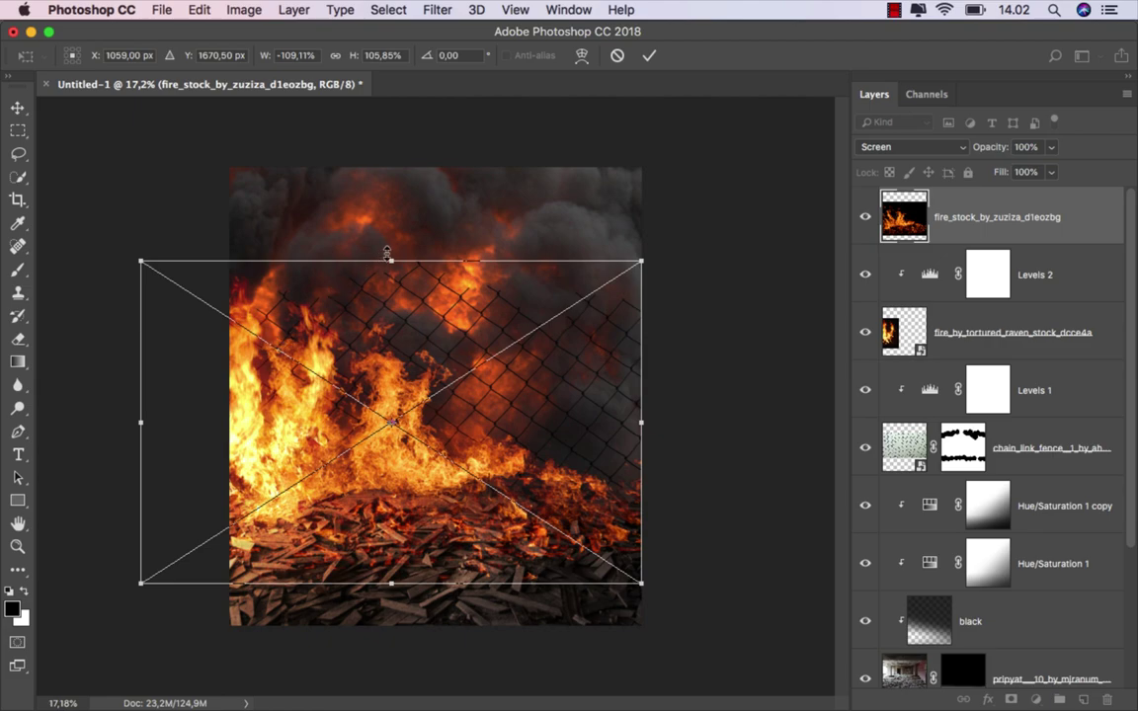
drag(388, 254, 390, 243)
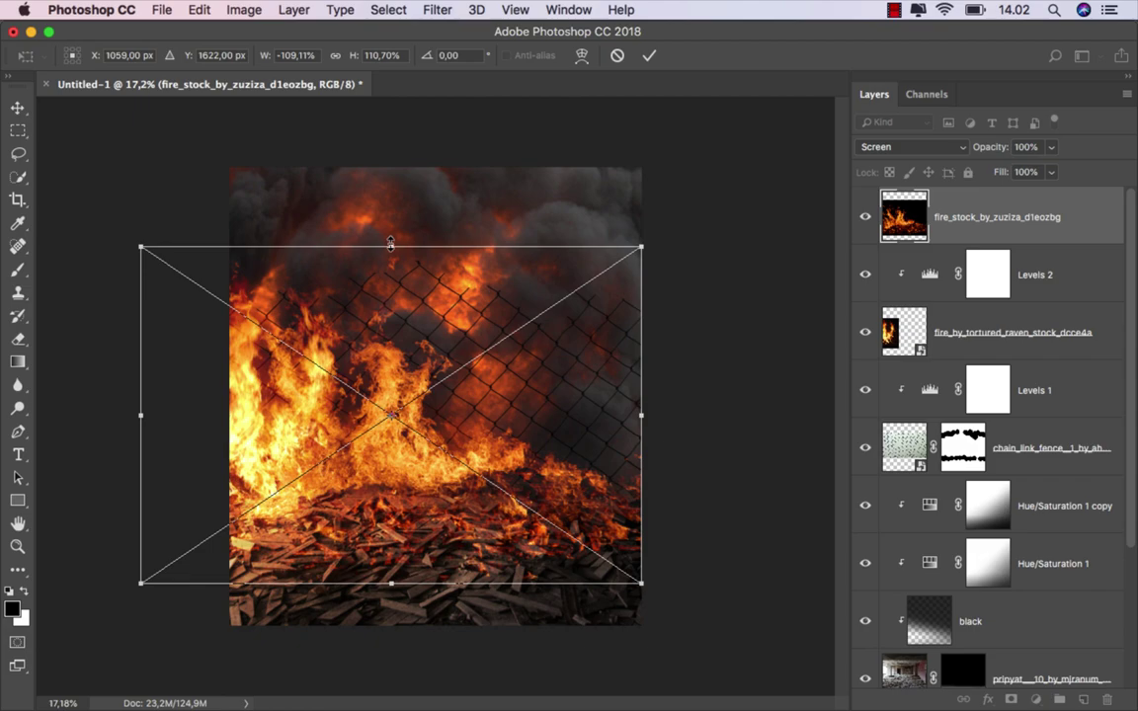
drag(392, 577, 402, 562)
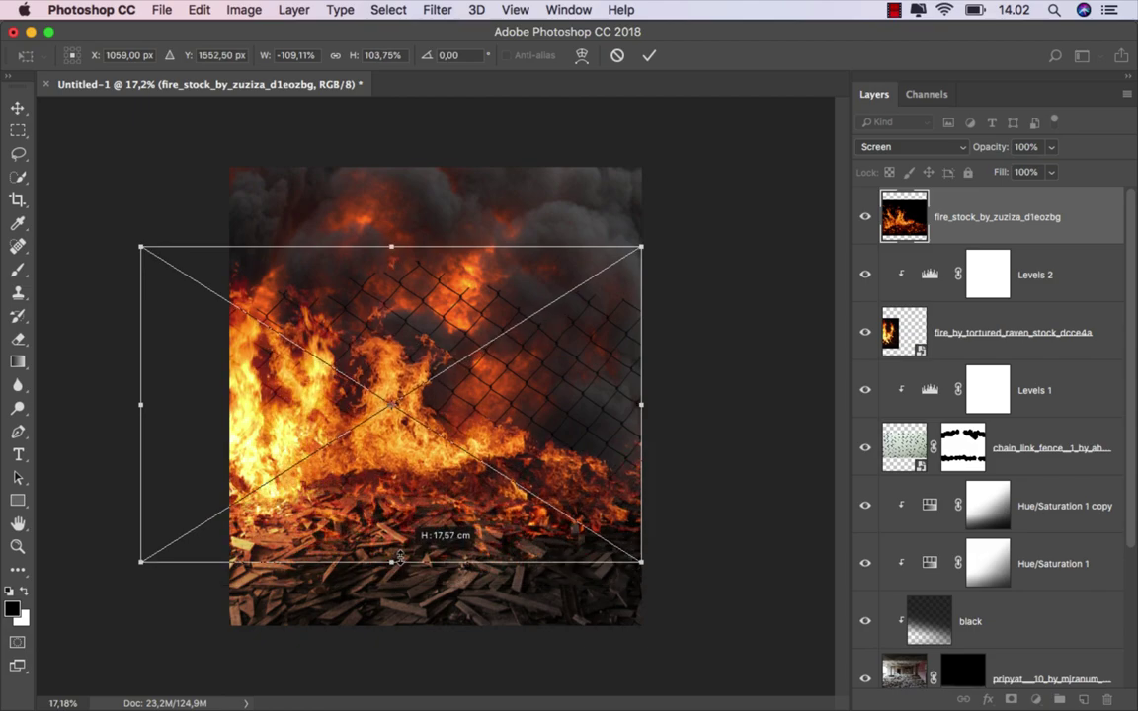
click(648, 55)
Add a mask and paint with a 745 px brush at 22% to fade the bonfire's base.
scroll(427, 445, up, 2)
scroll(427, 445, up, 3)
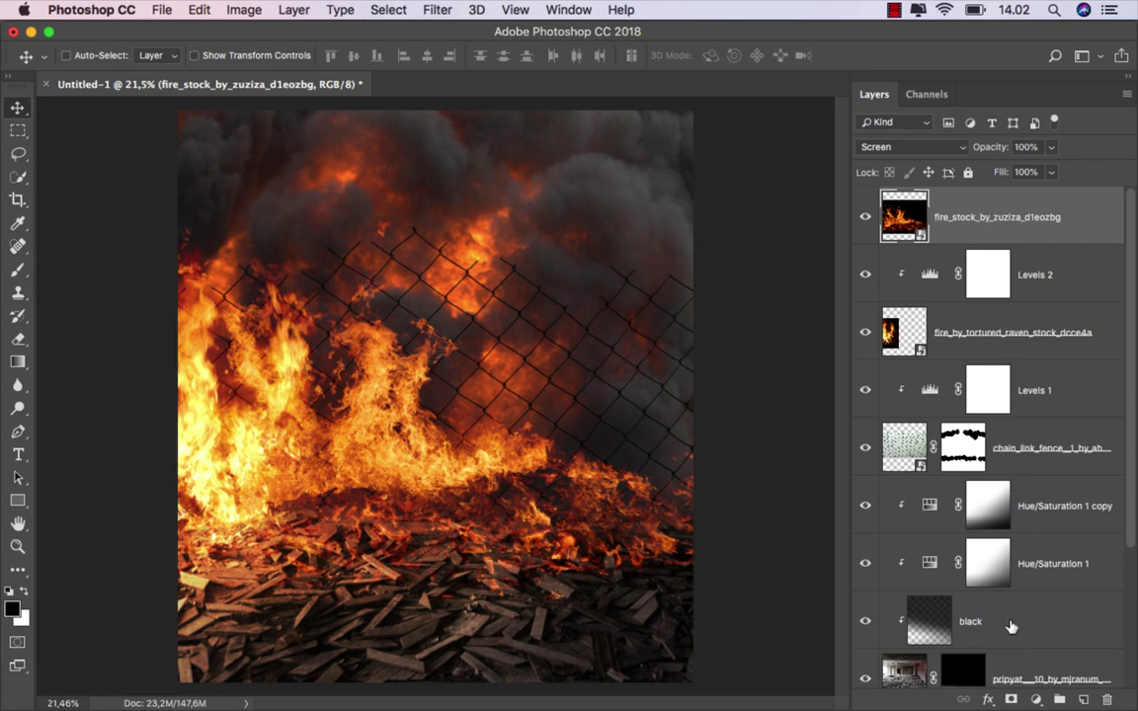
click(1010, 698)
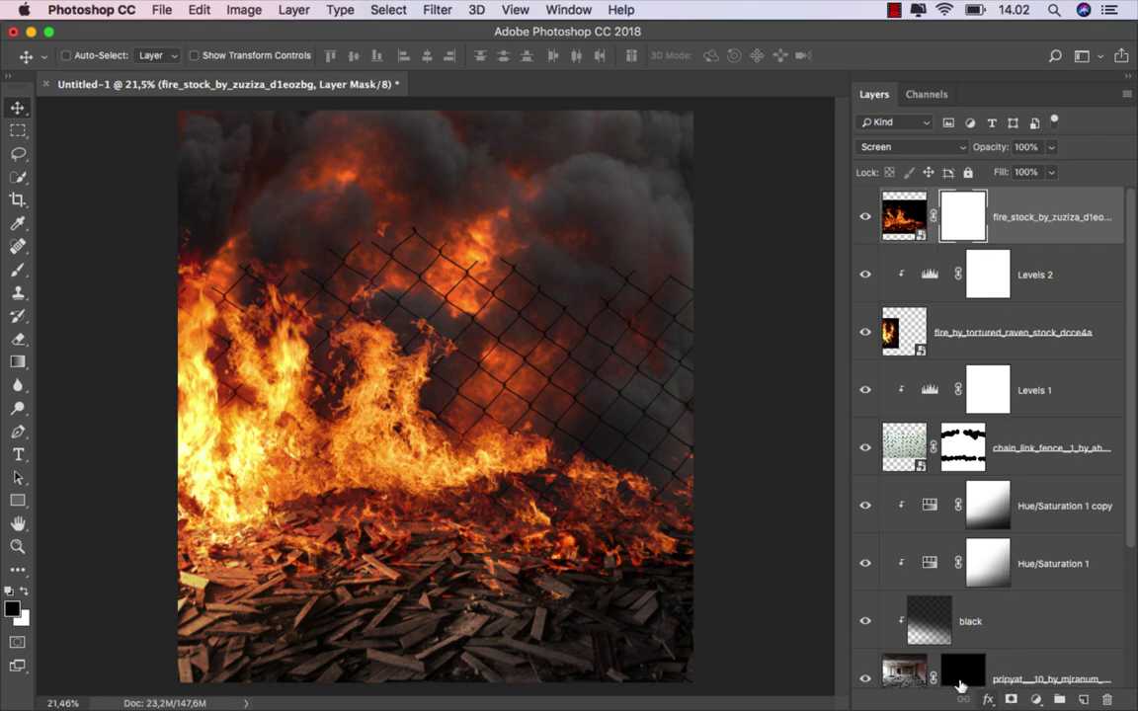
click(18, 268)
click(123, 264)
right_click(403, 474)
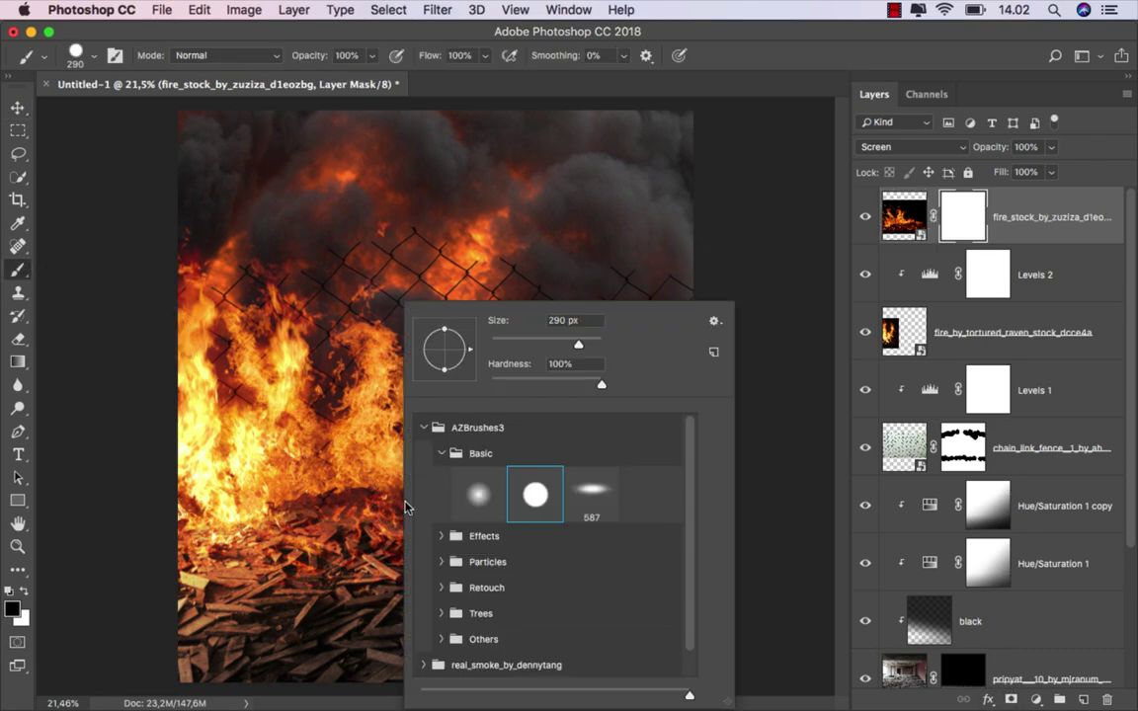
drag(575, 344, 513, 306)
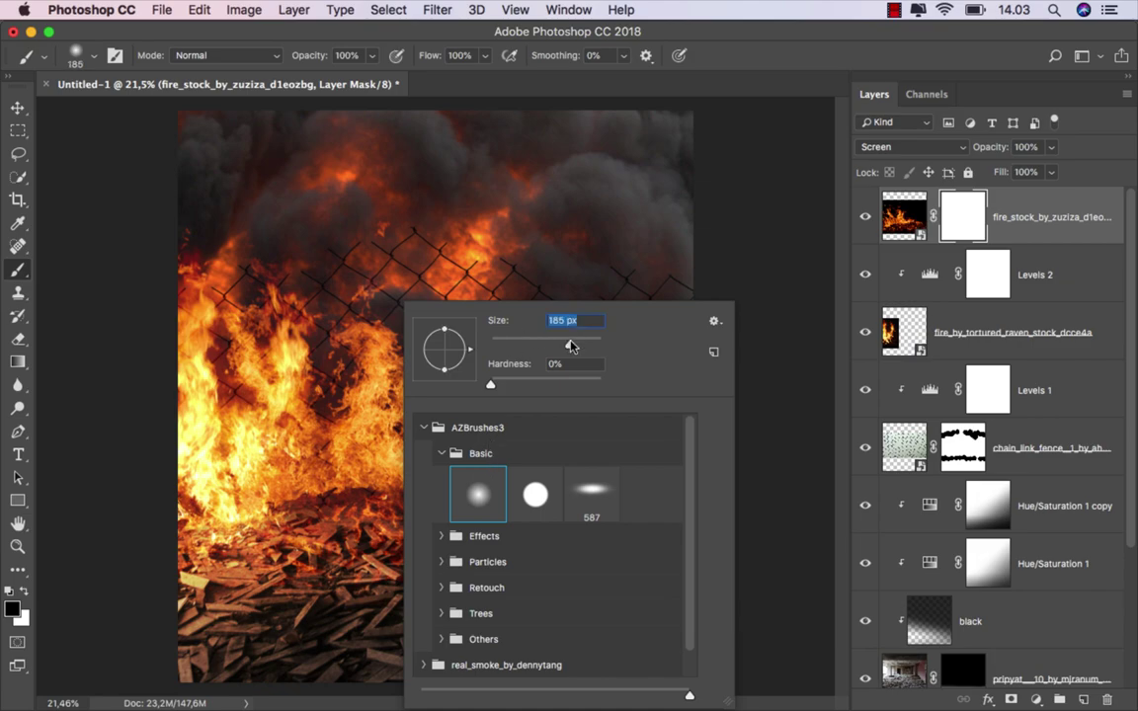
click(371, 60)
drag(303, 81, 277, 78)
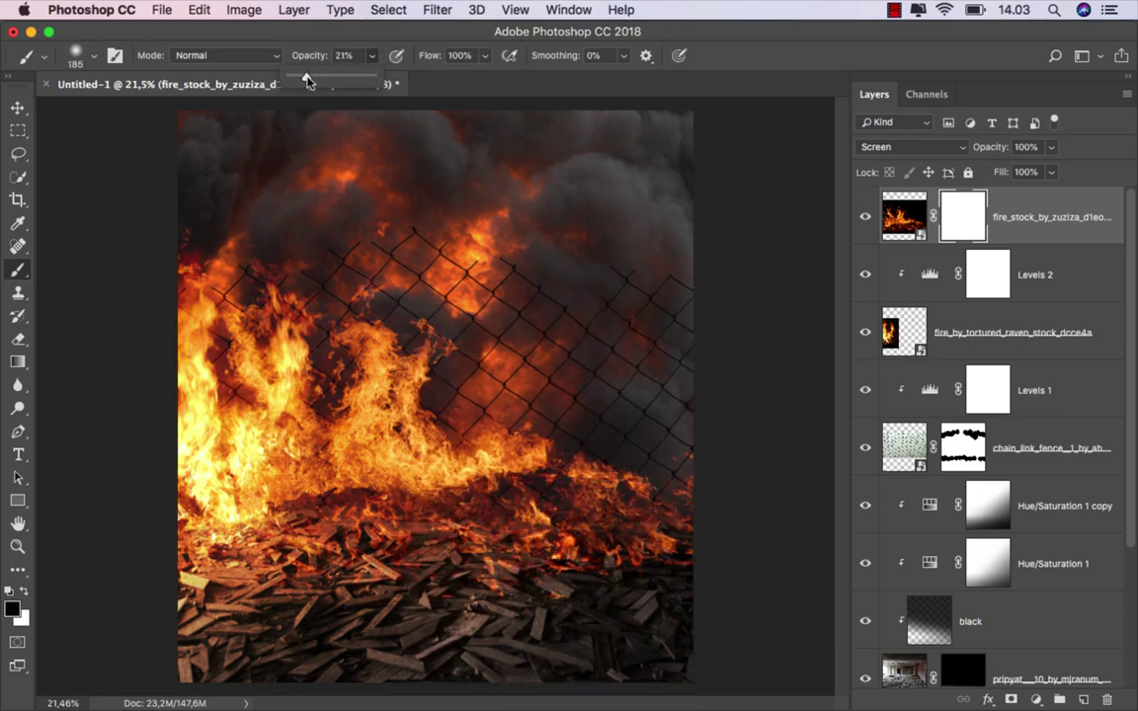
drag(395, 394, 454, 394)
mouse_move(304, 580)
mouse_down()
mouse_move(621, 568)
mouse_move(435, 548)
mouse_move(266, 568)
mouse_move(623, 573)
mouse_move(242, 576)
mouse_up()
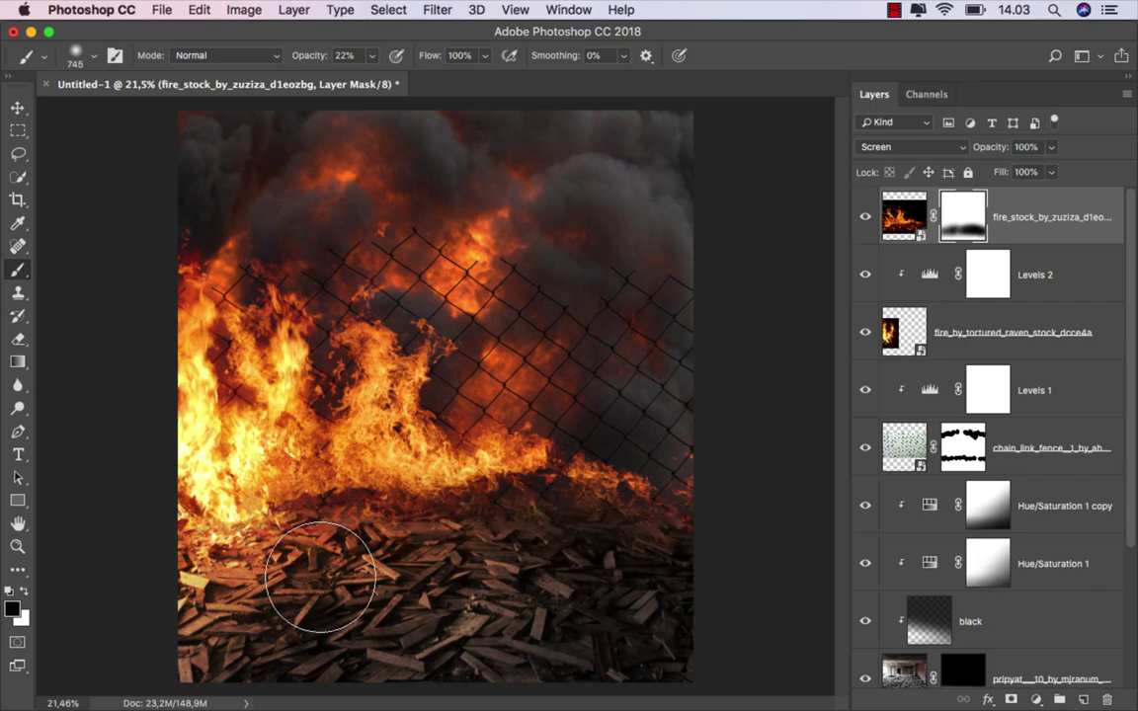
Compare the bonfire layer on and off and move the image slightly down.
click(18, 107)
click(866, 219)
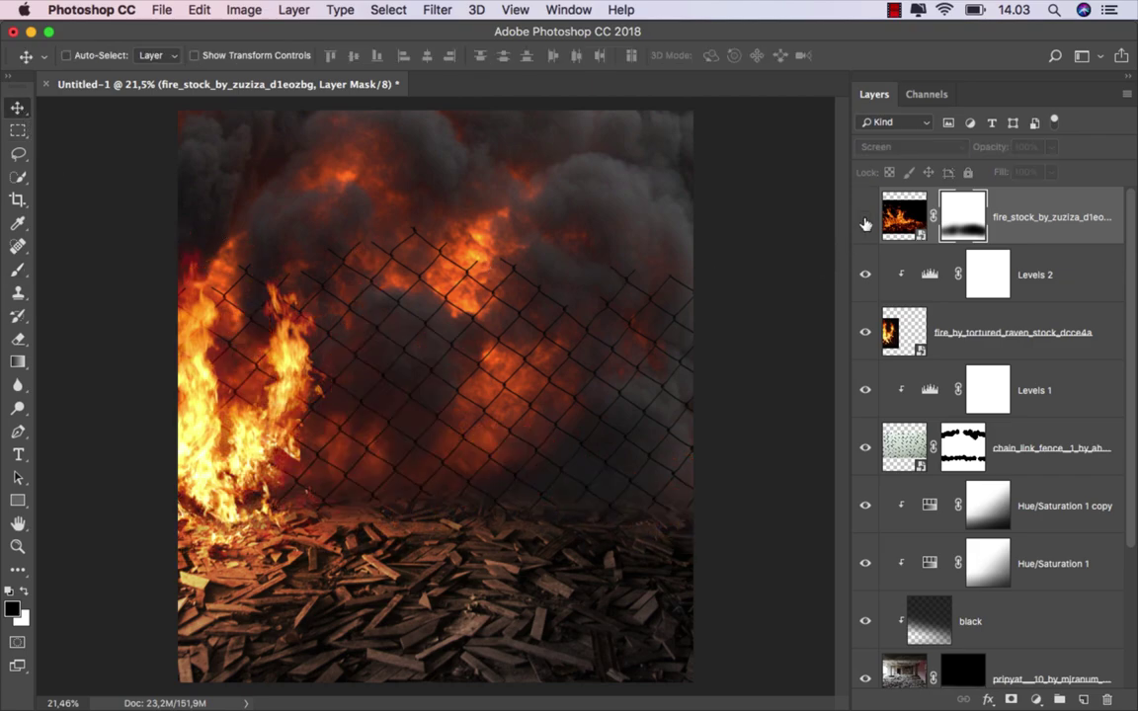
click(904, 215)
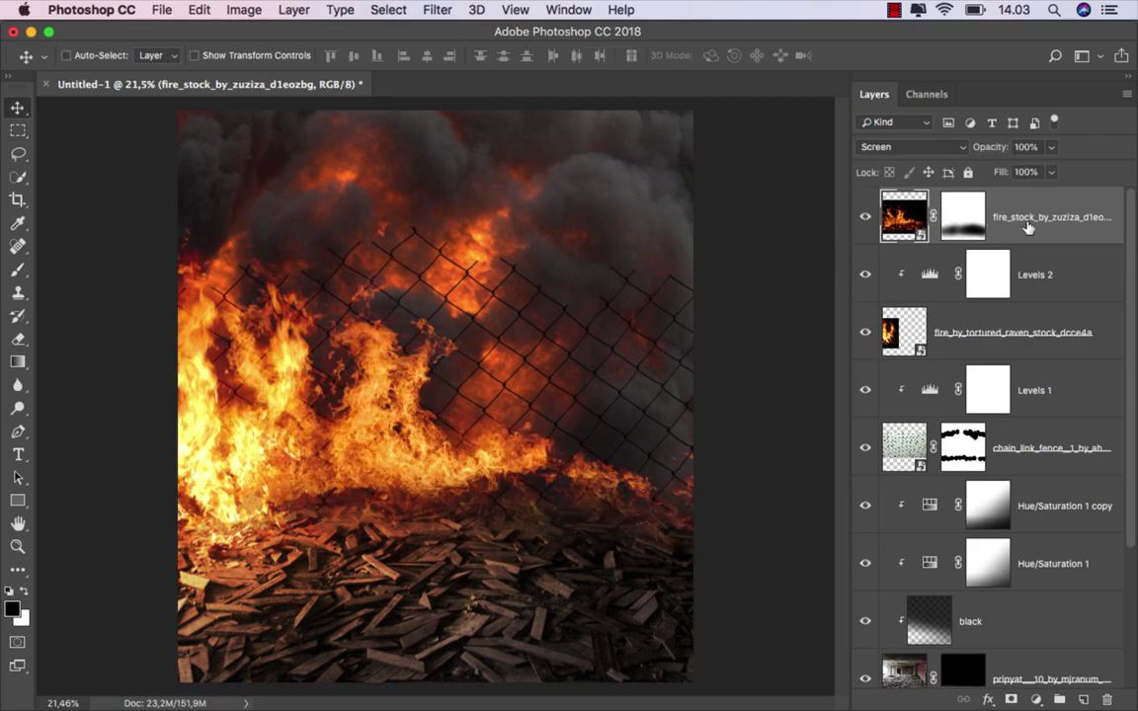
drag(431, 404, 470, 461)
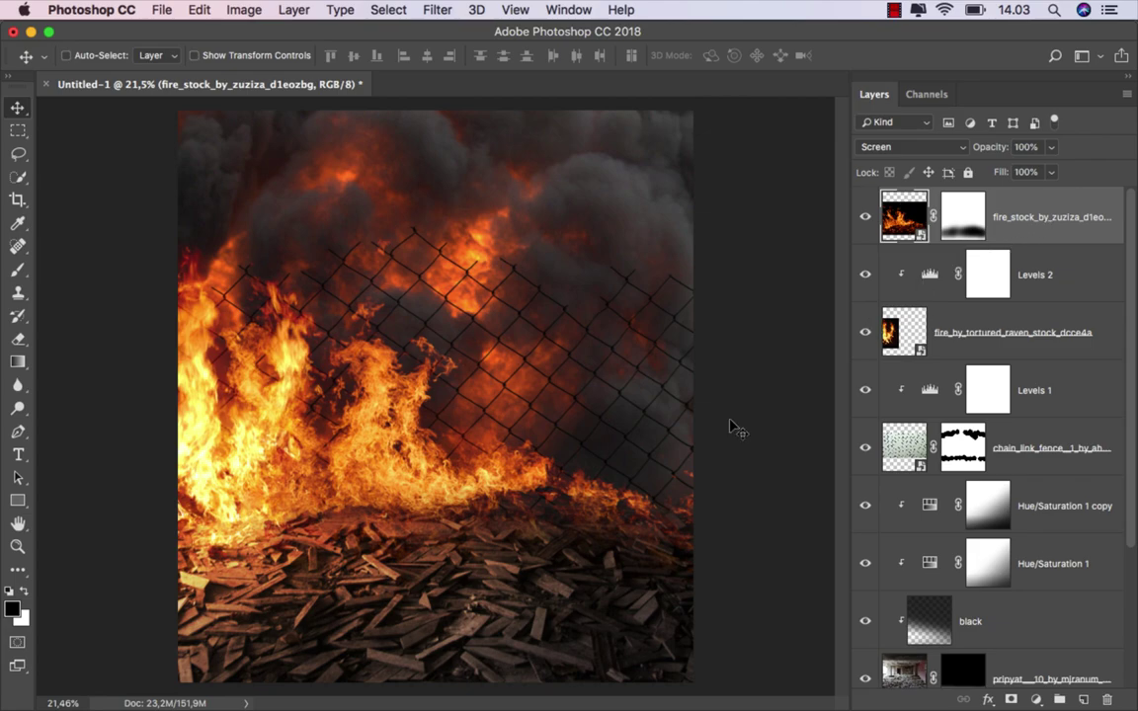
Place the rain_has_a_shiner girl photo, scale her to 58%, and set her low on the debris.
click(438, 668)
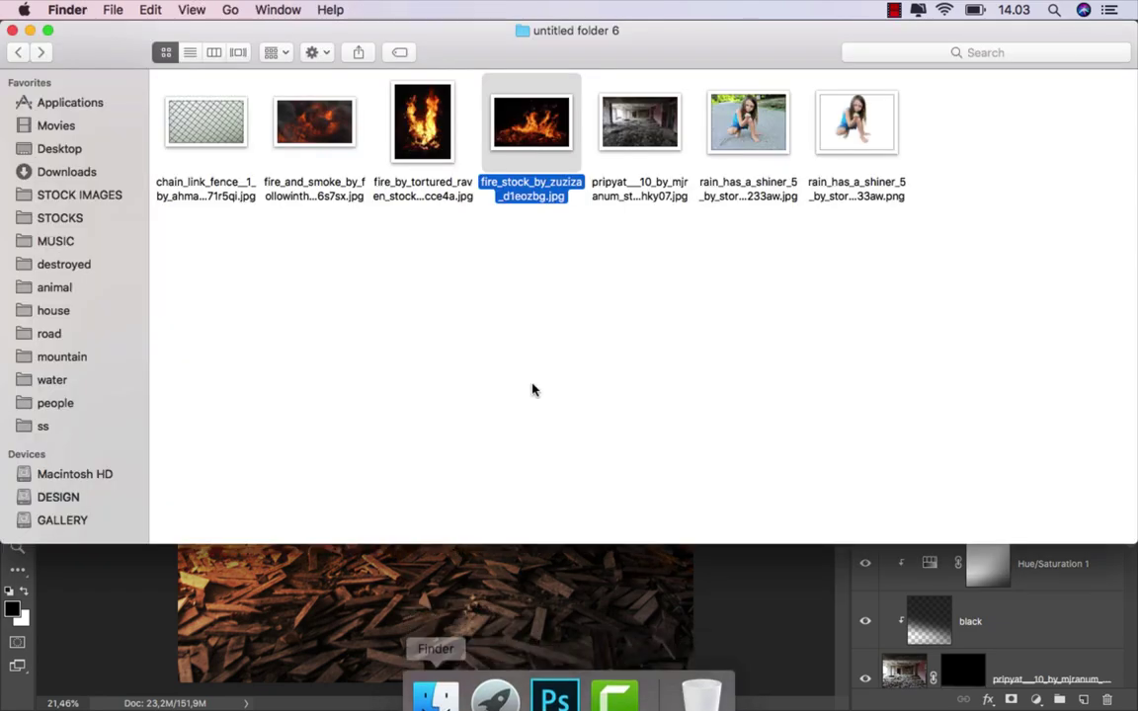
mouse_move(870, 123)
mouse_down()
mouse_move(530, 593)
mouse_move(423, 359)
mouse_up()
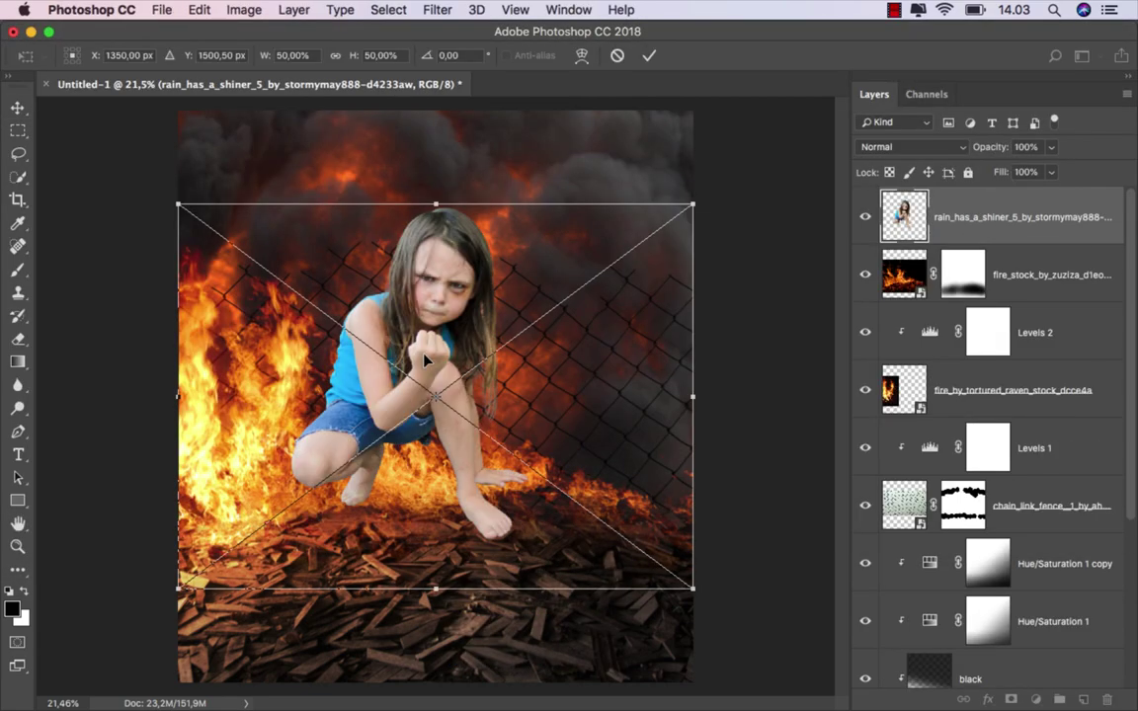
scroll(425, 358, down, 2)
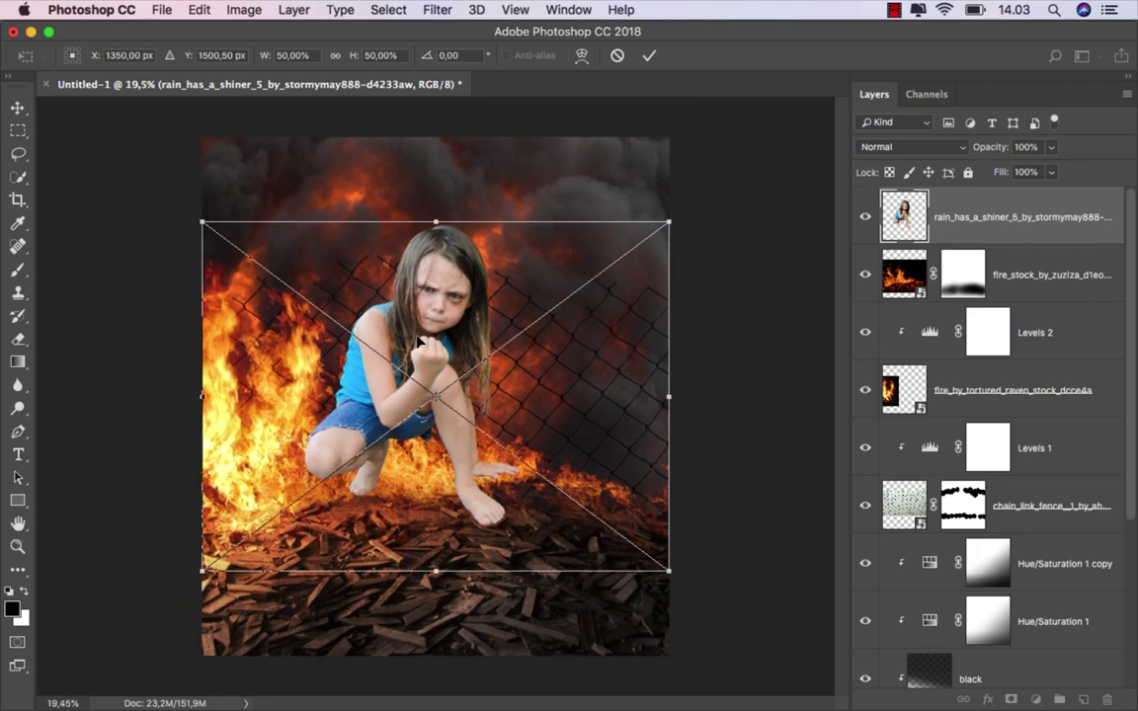
drag(424, 350, 419, 441)
drag(336, 431, 326, 434)
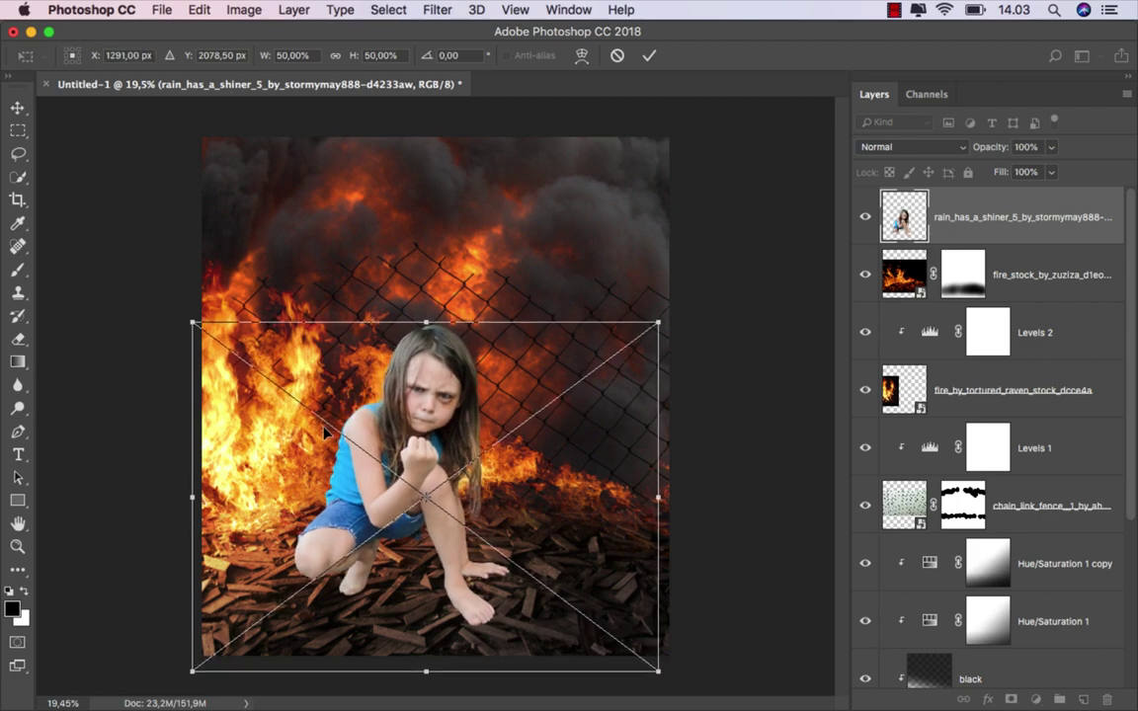
drag(656, 324, 745, 268)
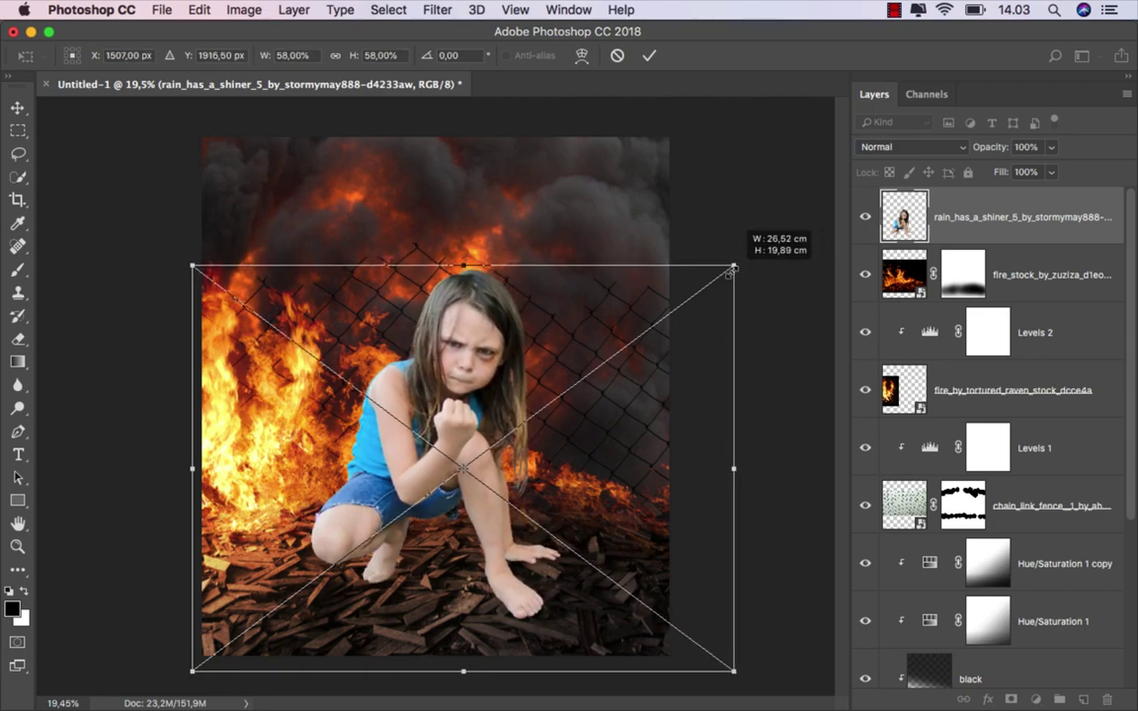
drag(745, 269, 734, 266)
click(648, 55)
drag(445, 406, 446, 407)
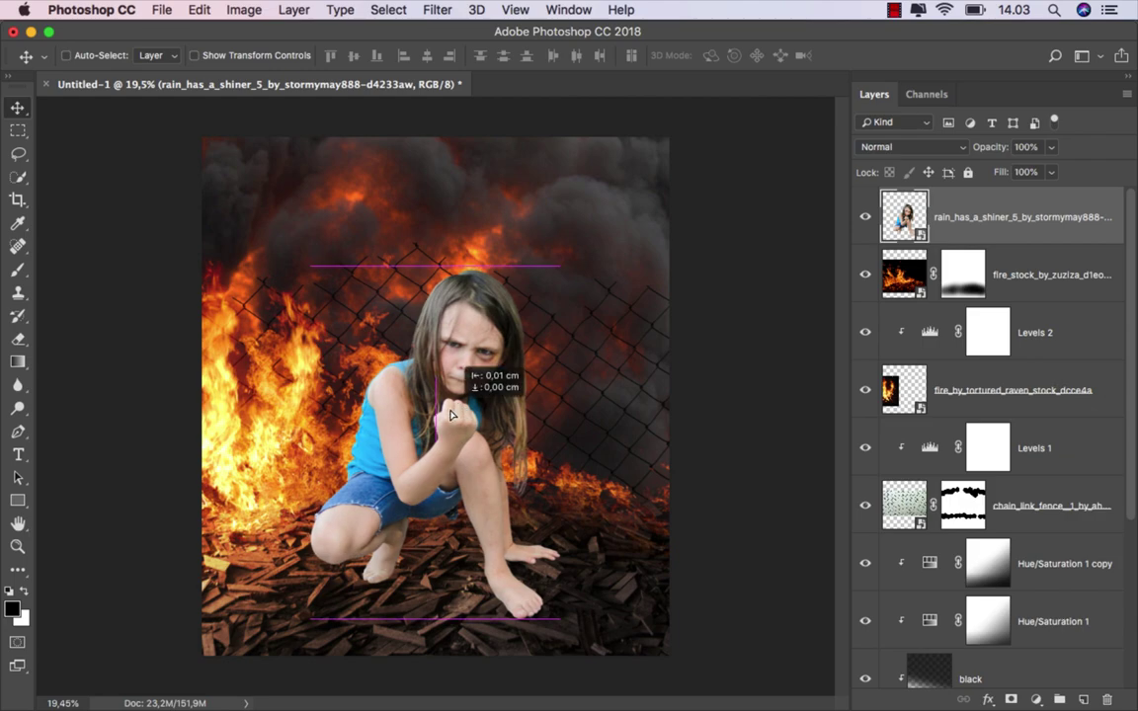
scroll(449, 415, up, 1)
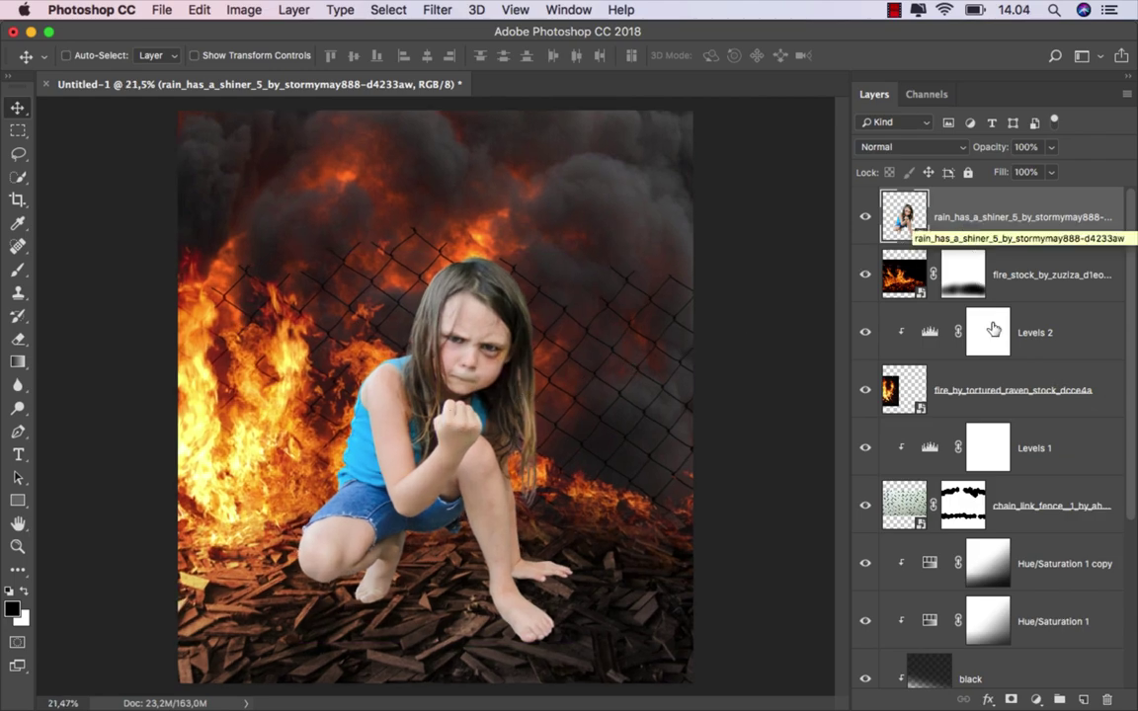
Add a Selective Color layer with Neutrals Black +23 and Whites Black −36.
click(1035, 699)
click(1049, 665)
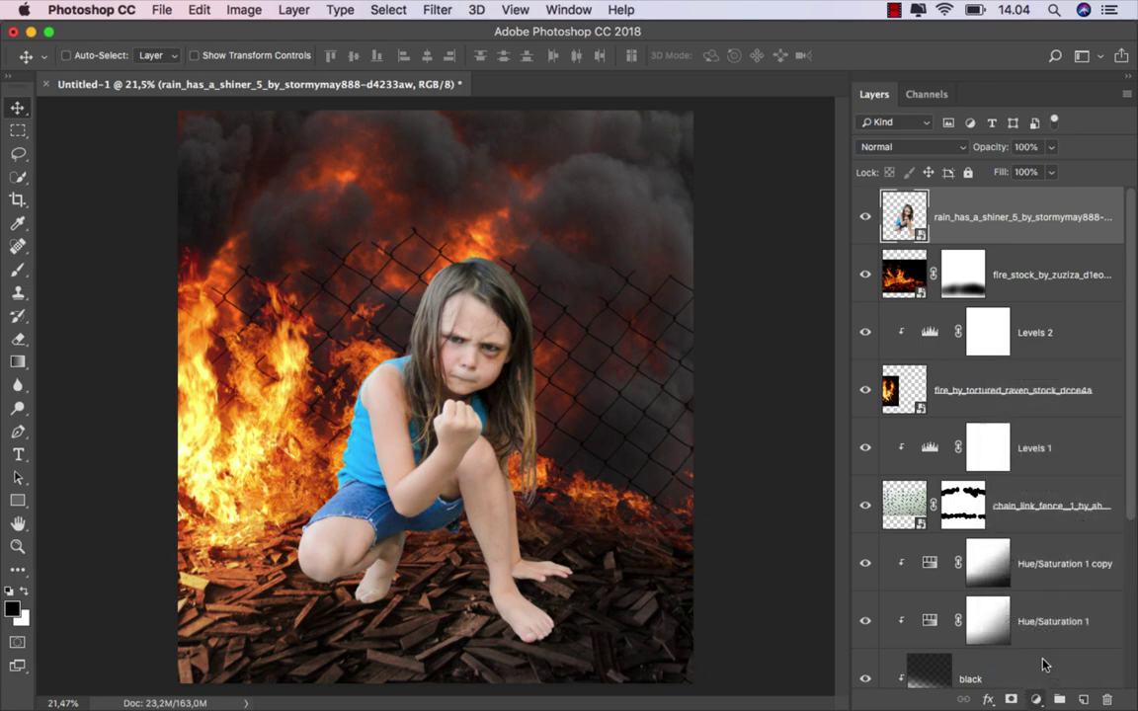
click(775, 449)
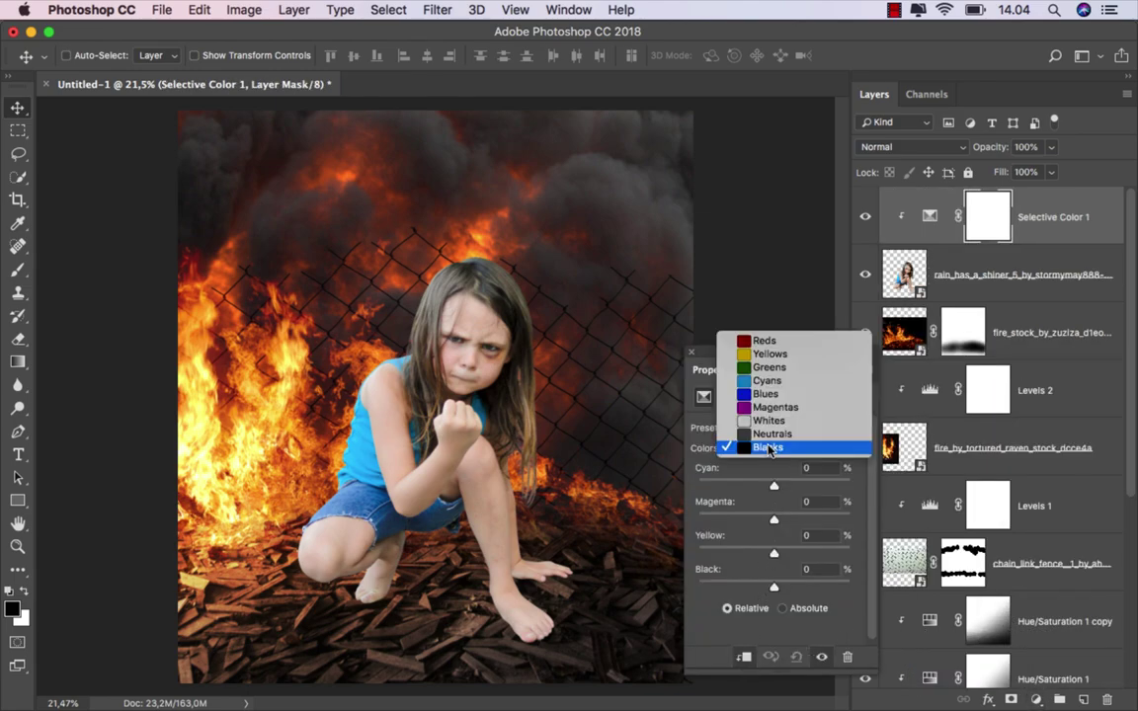
click(776, 444)
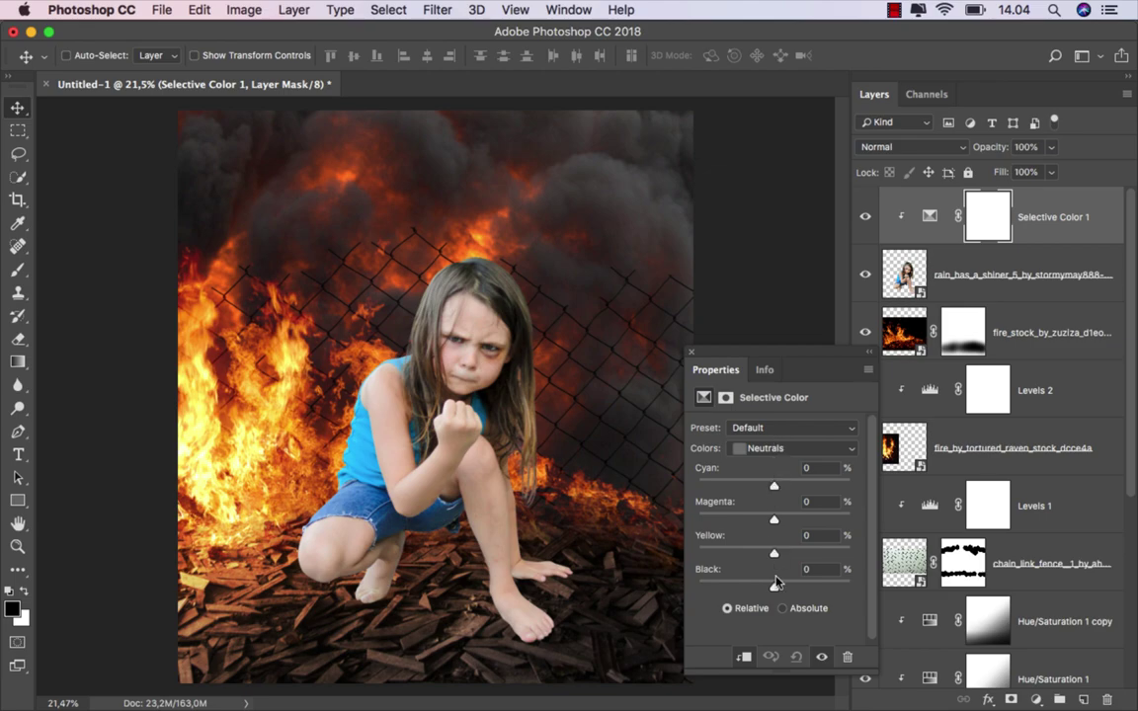
drag(775, 584, 791, 589)
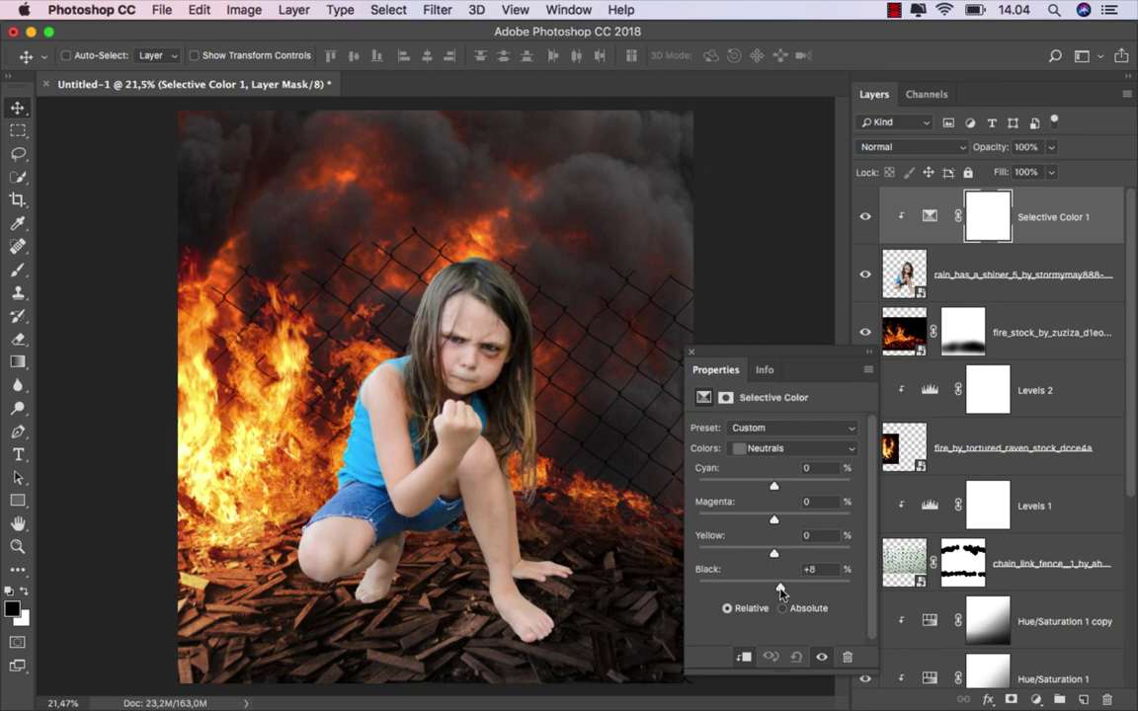
click(787, 450)
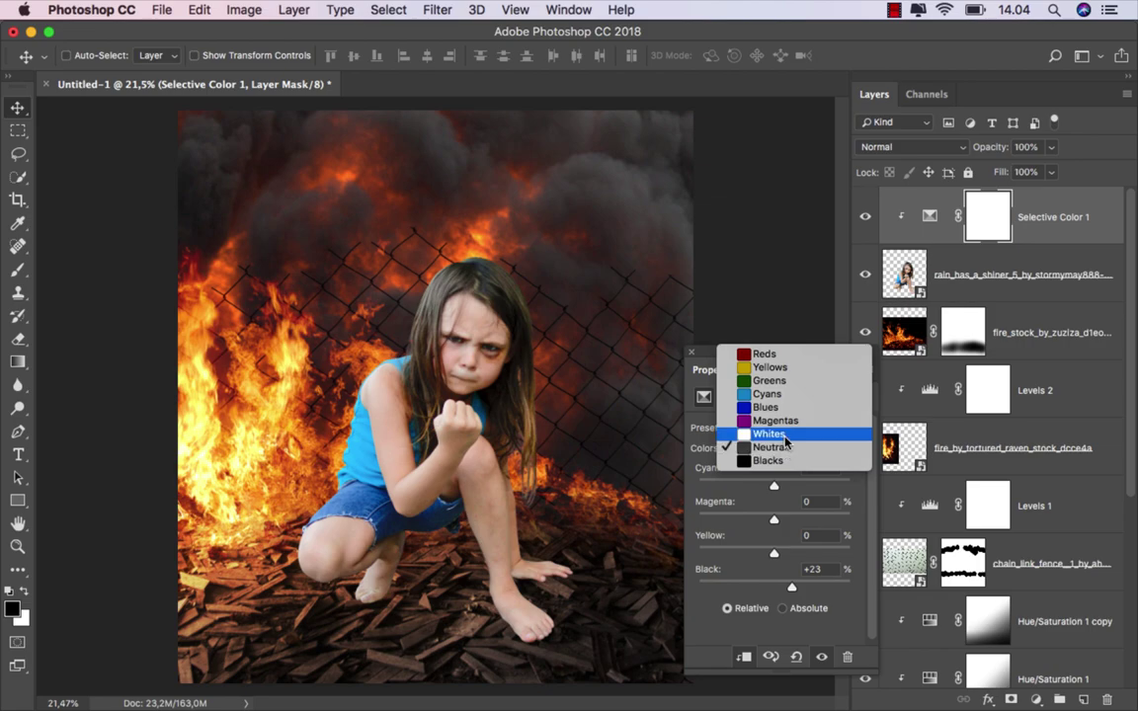
click(787, 435)
mouse_move(771, 587)
mouse_down()
mouse_move(728, 583)
mouse_move(747, 584)
mouse_up()
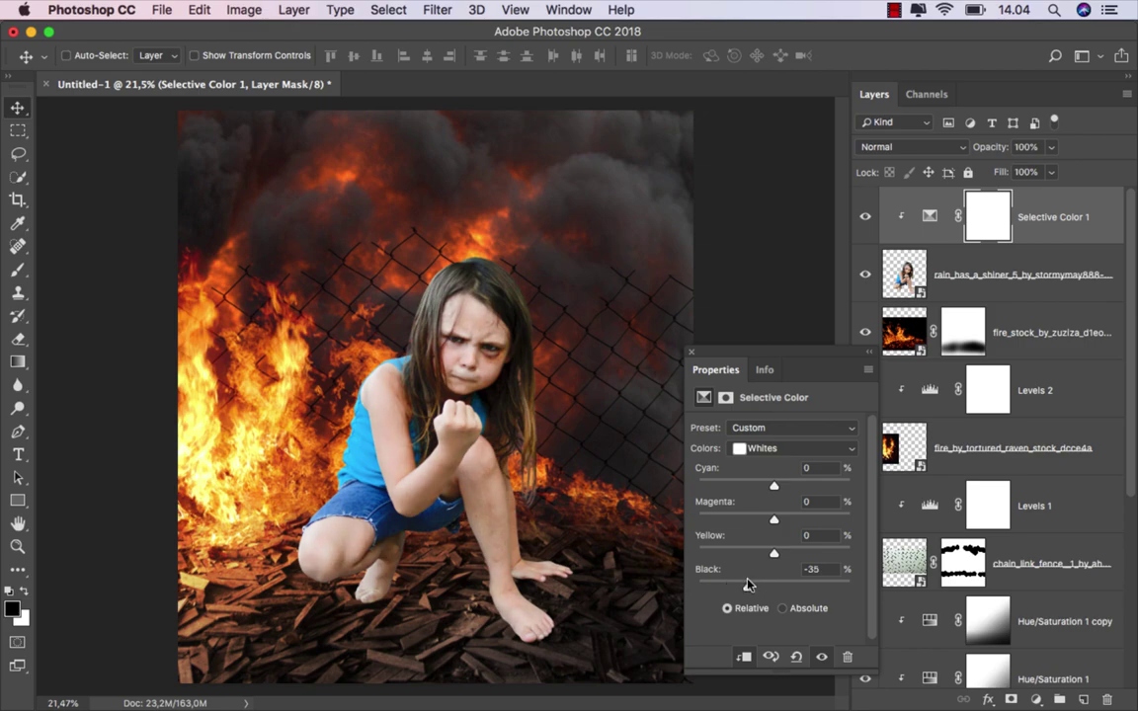
Set Blues Black and Yellow +100, Yellows Black +100, and Reds Black +100 with Yellow +30.
click(784, 453)
click(792, 428)
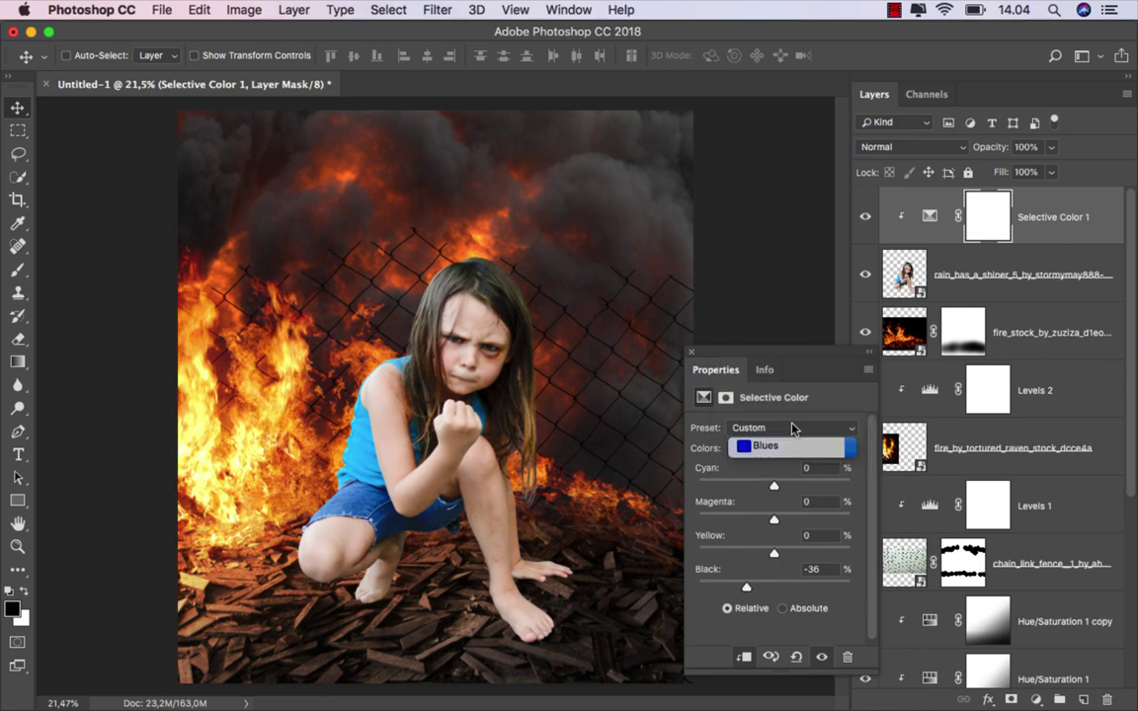
drag(774, 588, 886, 585)
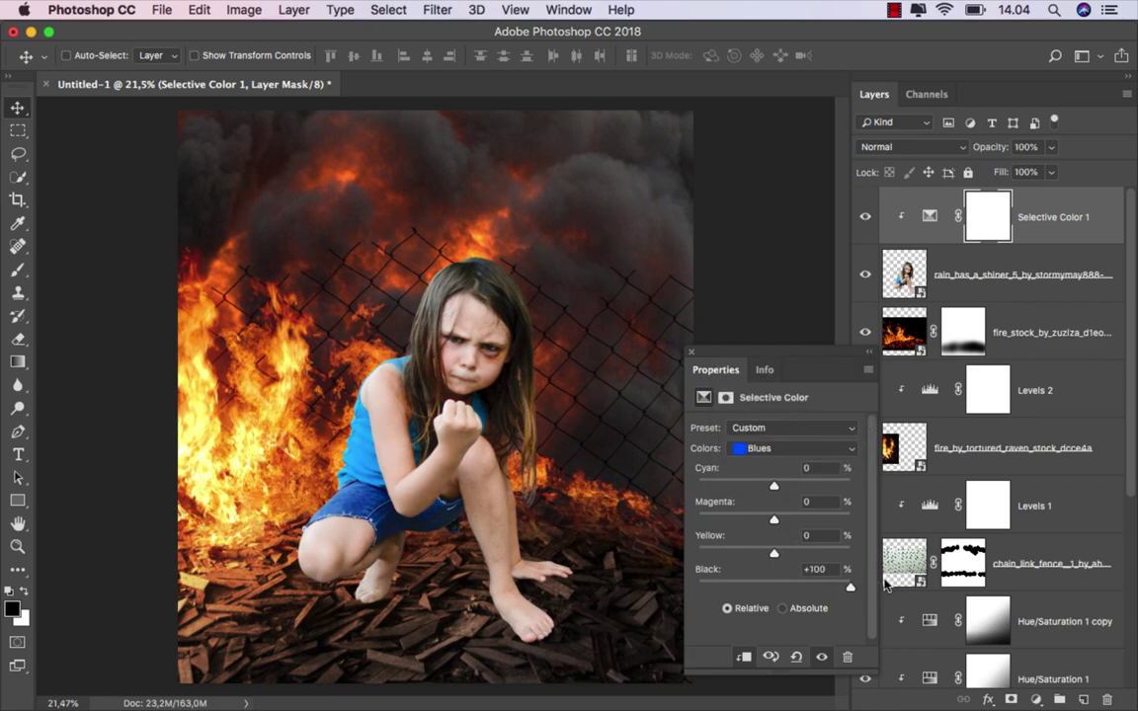
drag(775, 554, 876, 554)
click(770, 449)
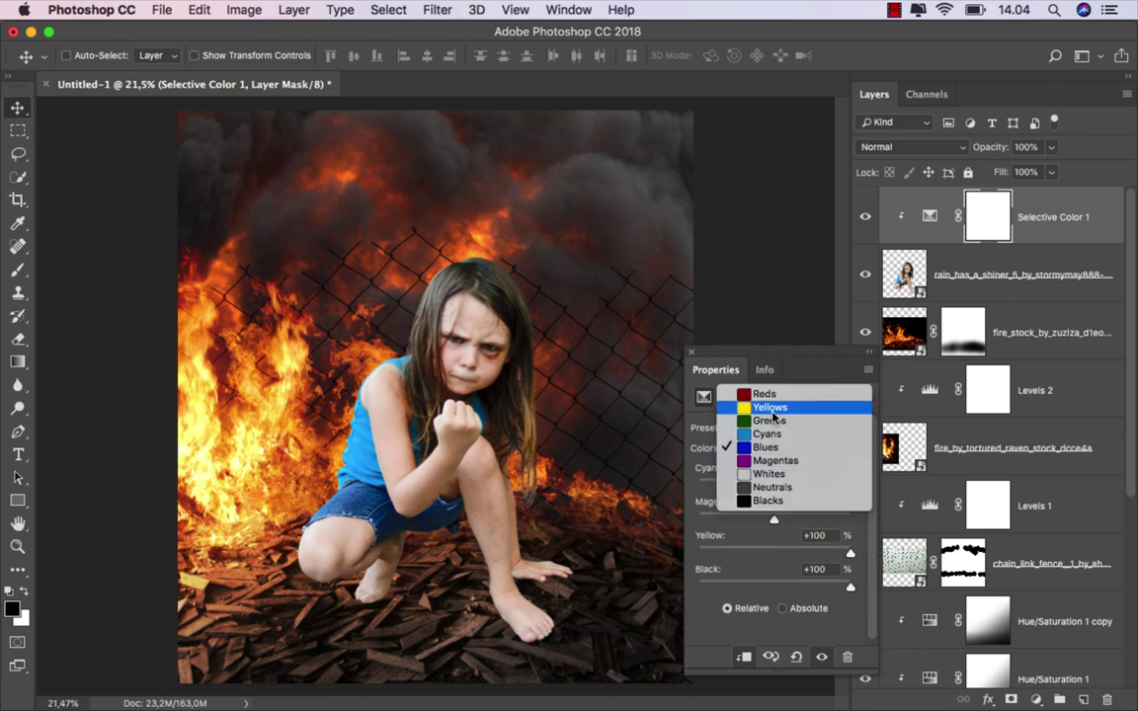
click(770, 408)
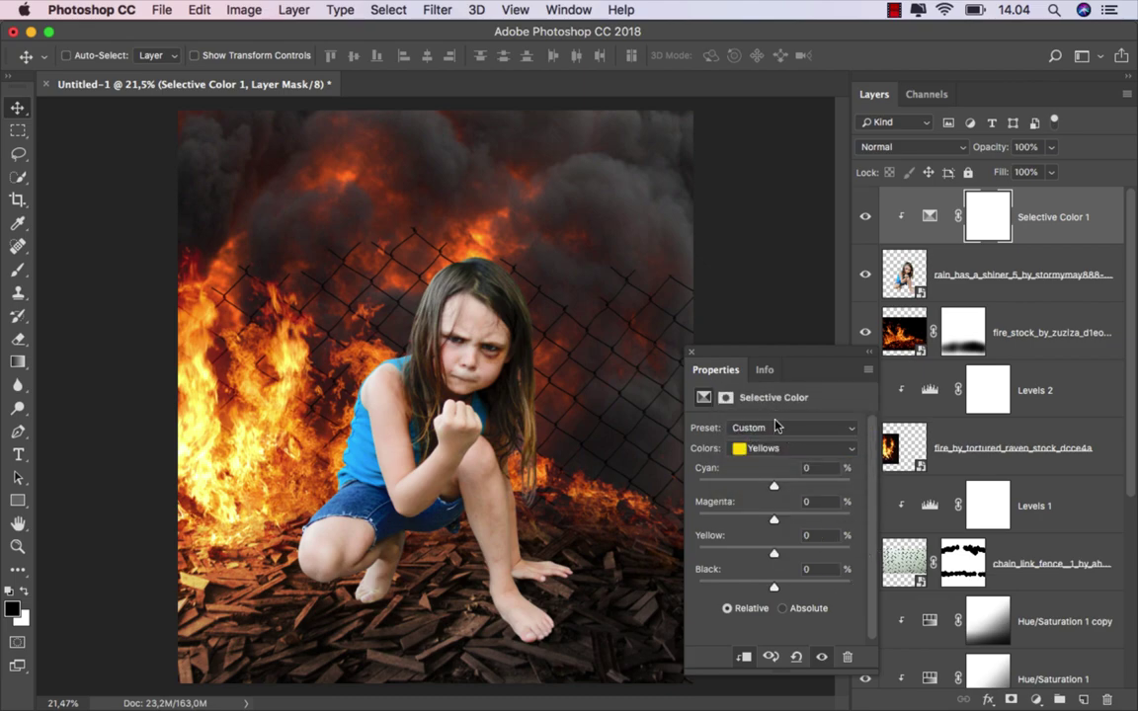
drag(775, 588, 853, 587)
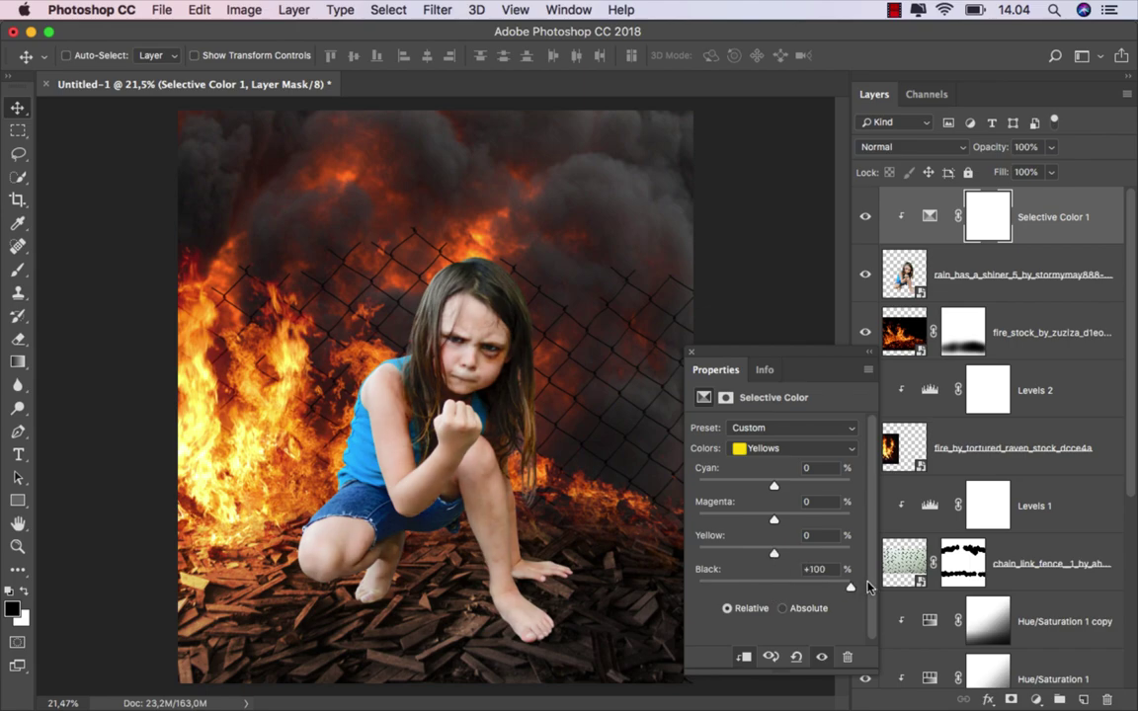
click(783, 449)
click(785, 436)
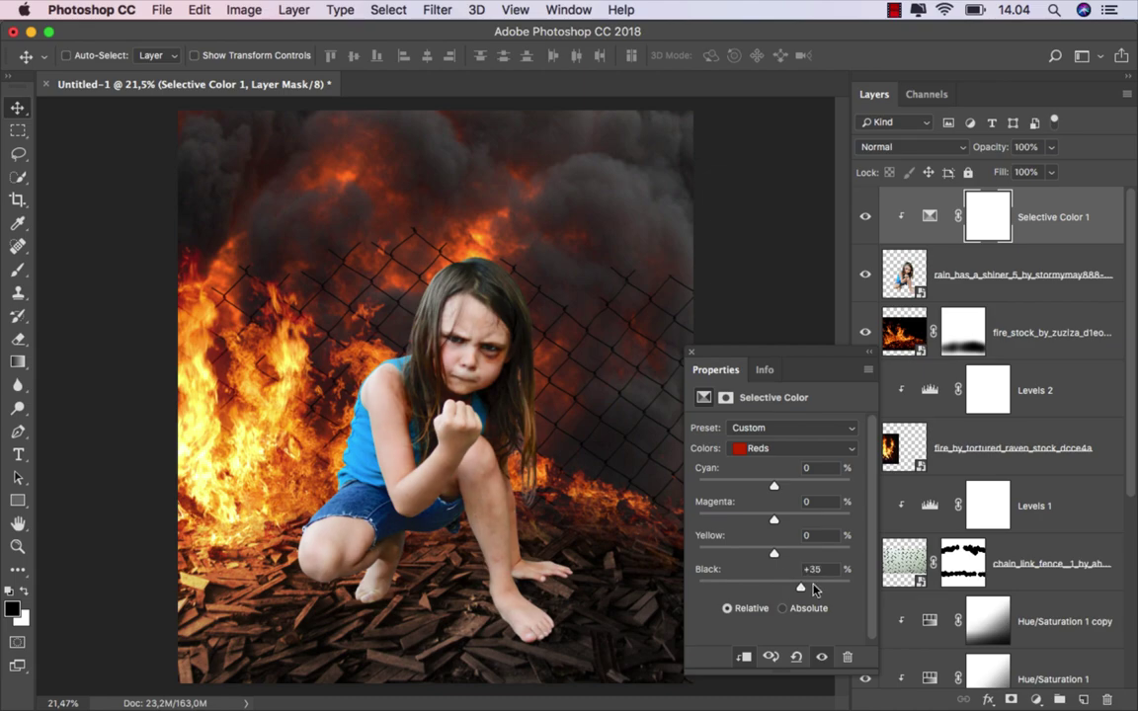
drag(774, 587, 852, 587)
drag(773, 560, 791, 557)
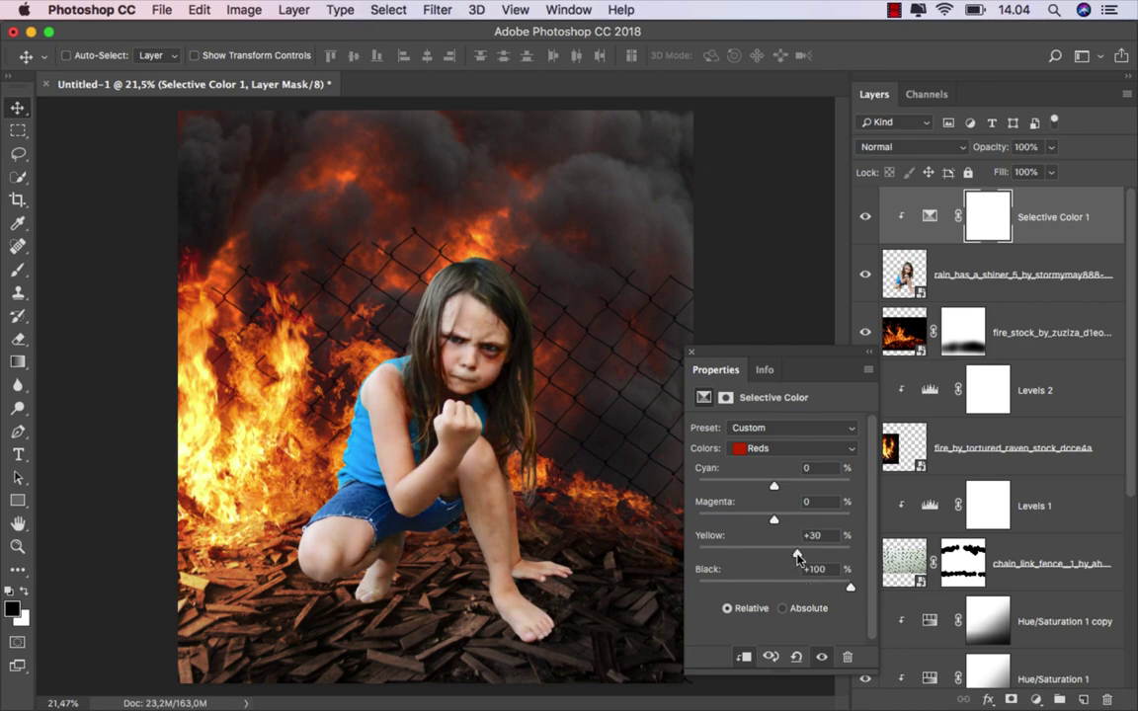
Compare the image with and without the Selective Color adjustment.
click(693, 352)
click(866, 218)
click(866, 217)
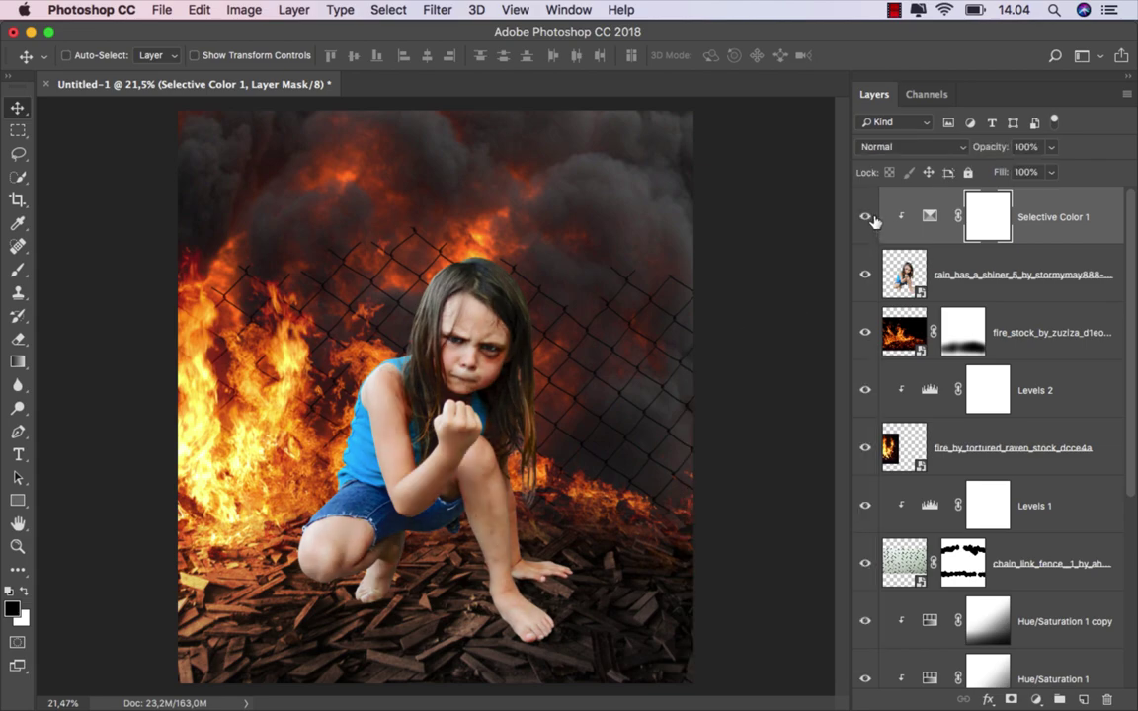
click(1052, 225)
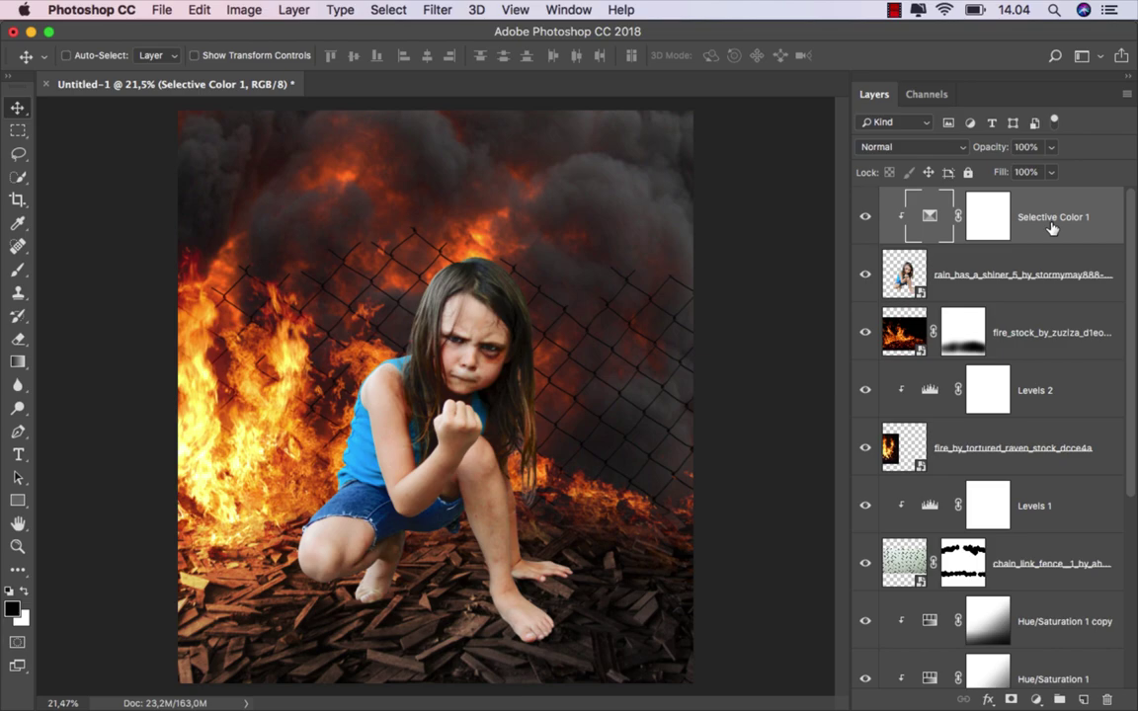
Add a Levels adjustment clipped to the girl, with input black 58 and output white 185.
click(1036, 699)
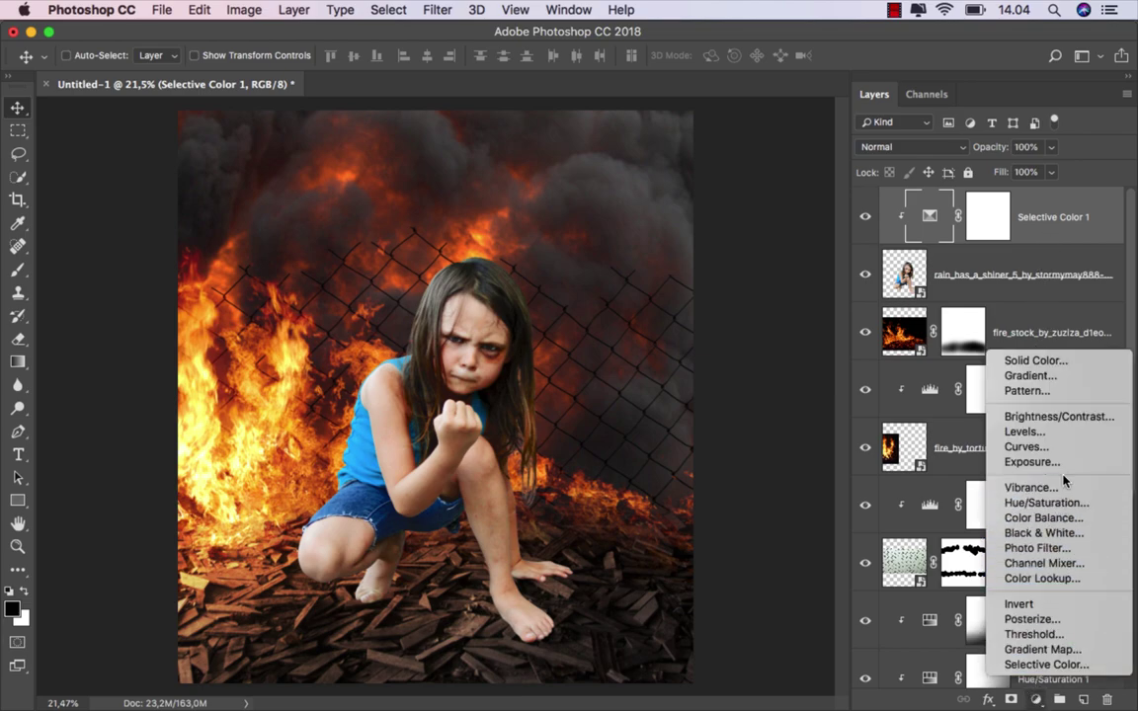
click(1024, 432)
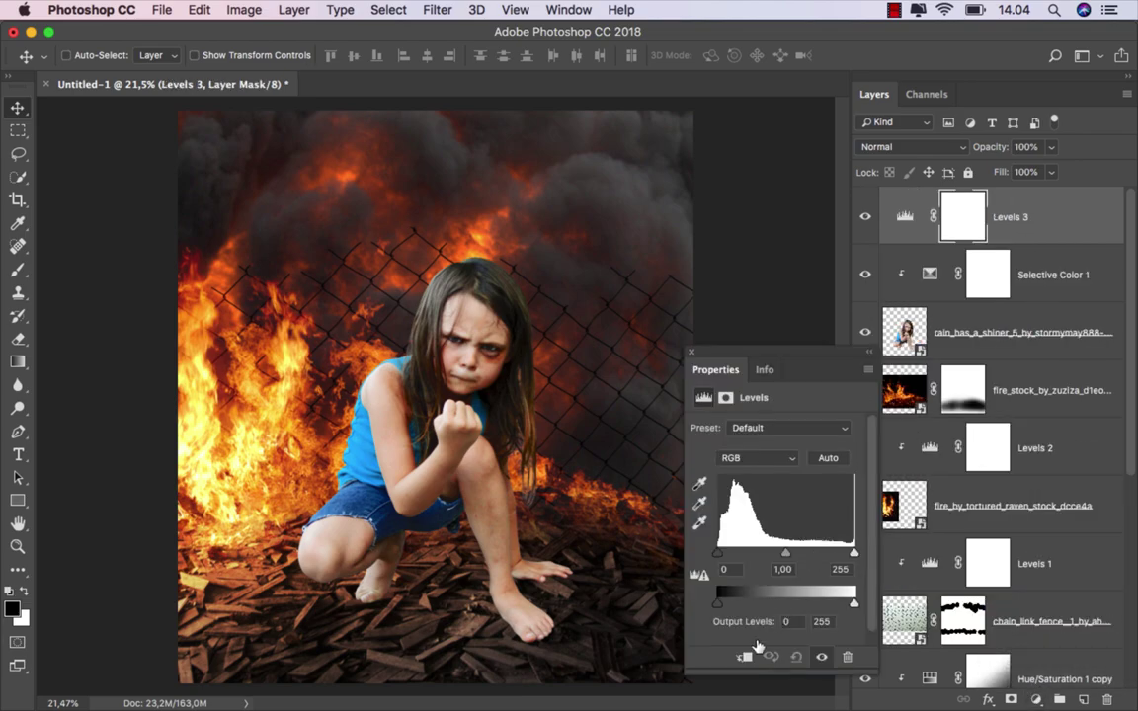
click(747, 658)
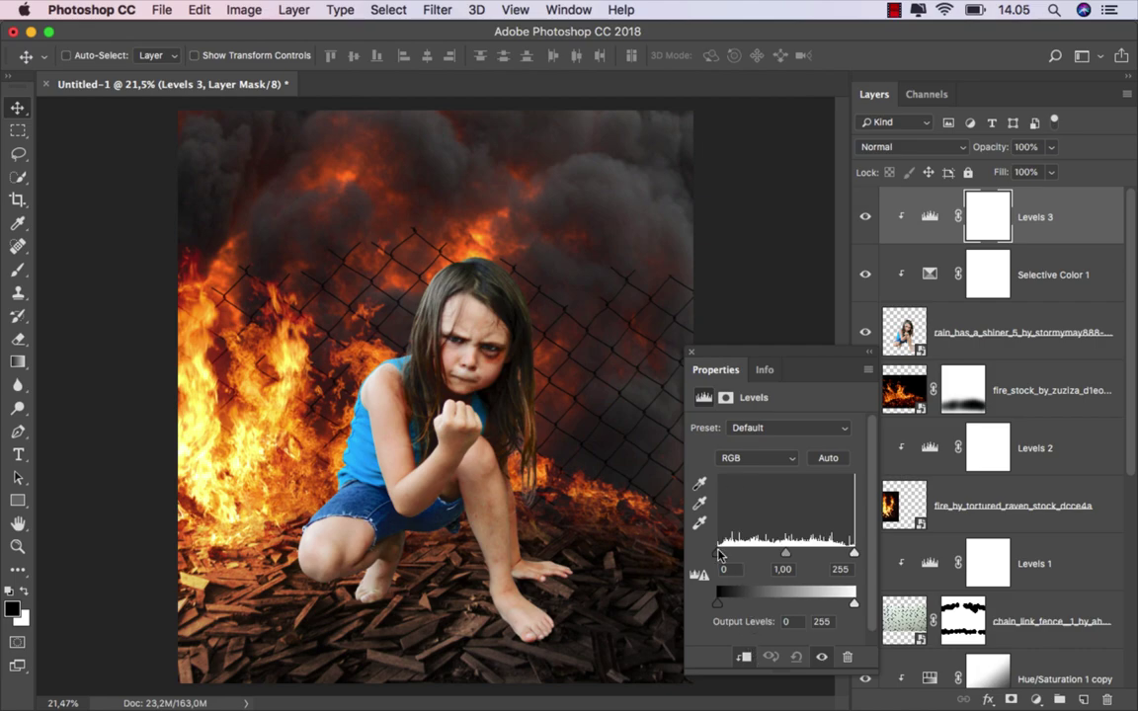
drag(719, 556, 748, 556)
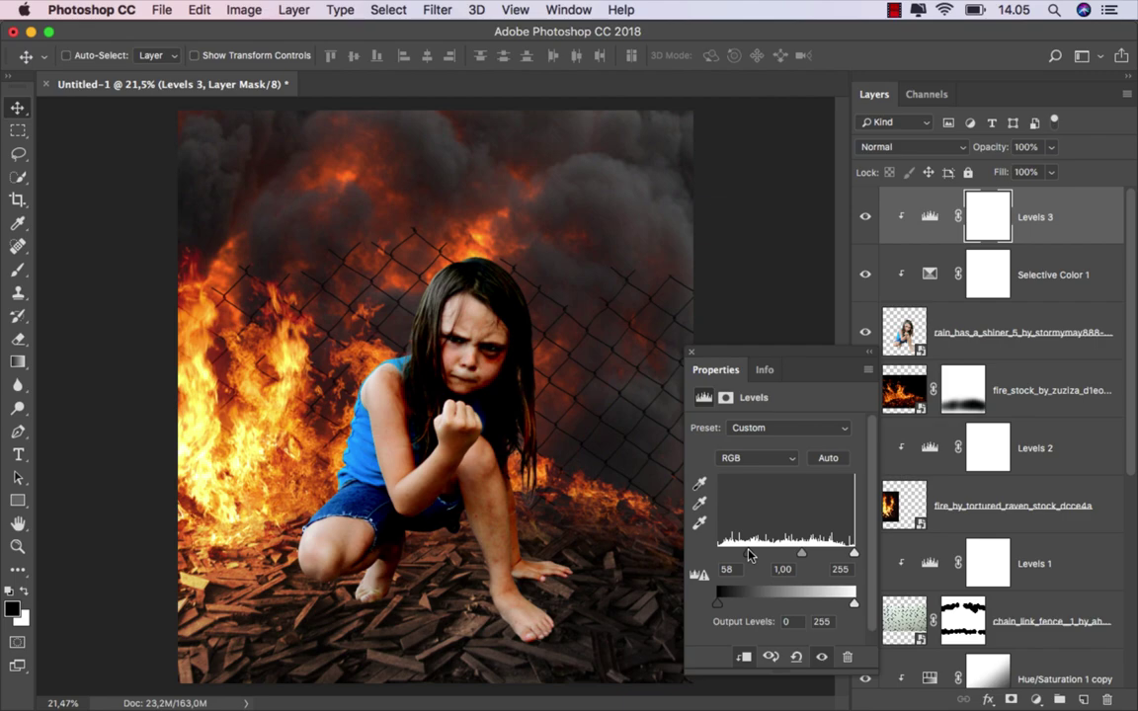
drag(855, 605, 820, 607)
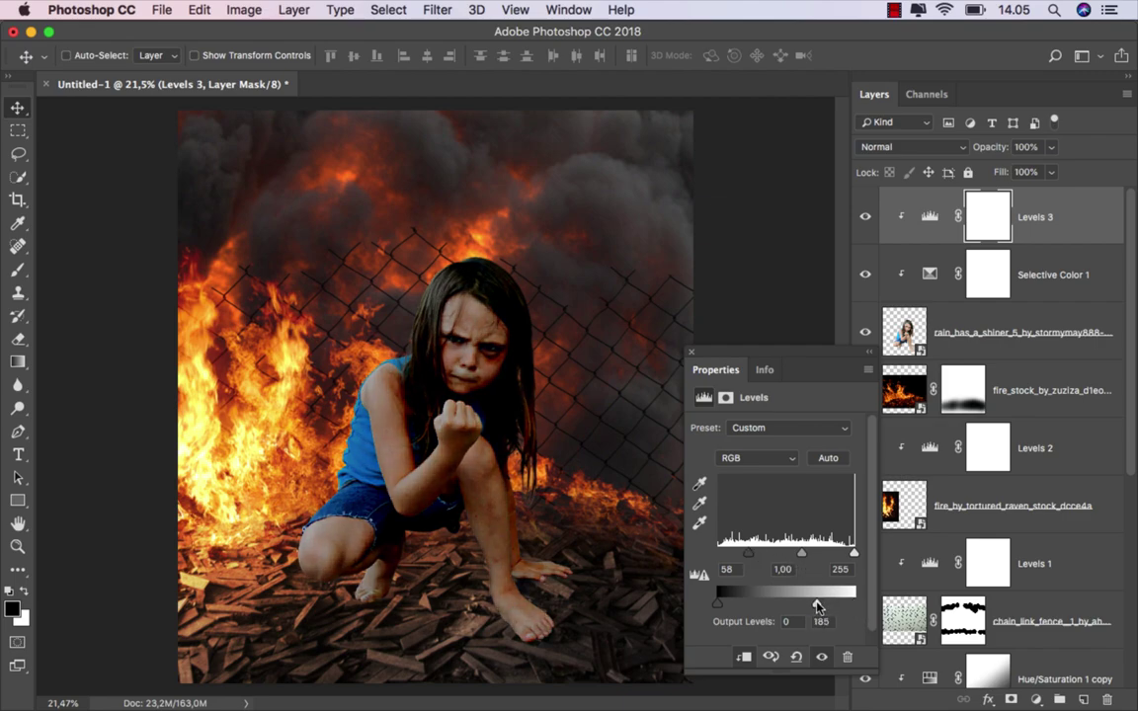
click(693, 353)
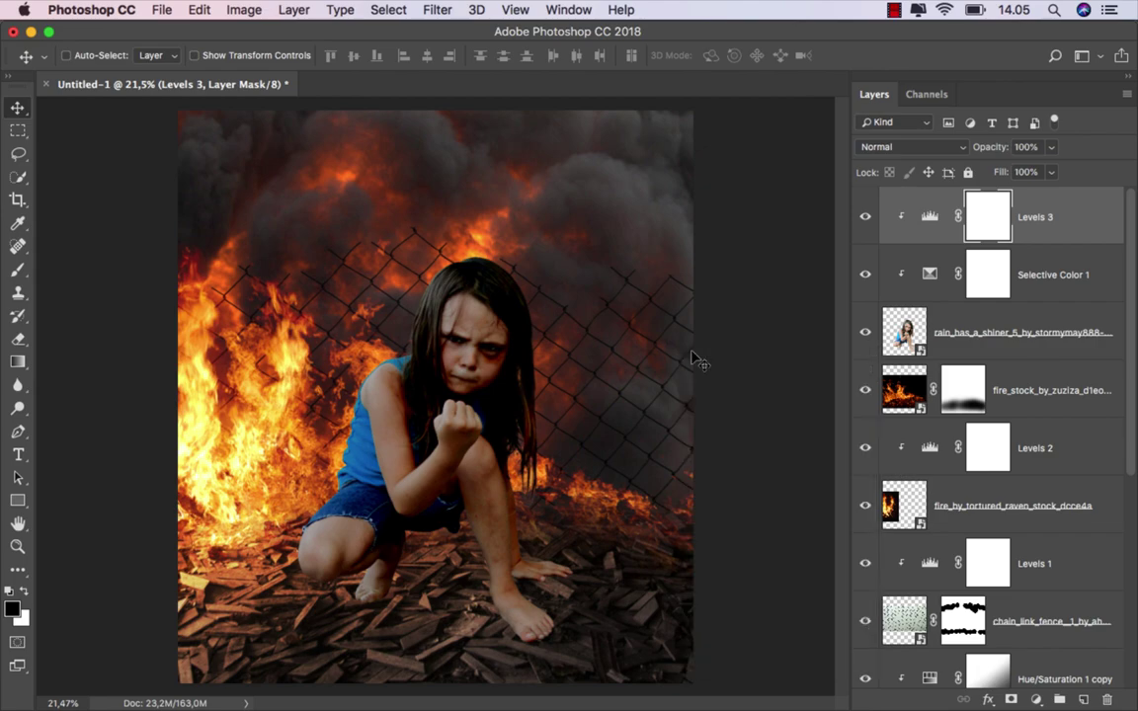
Invert the Levels 3 mask to black and set a white brush to 18% opacity, about 426 px.
key(ctrl+i)
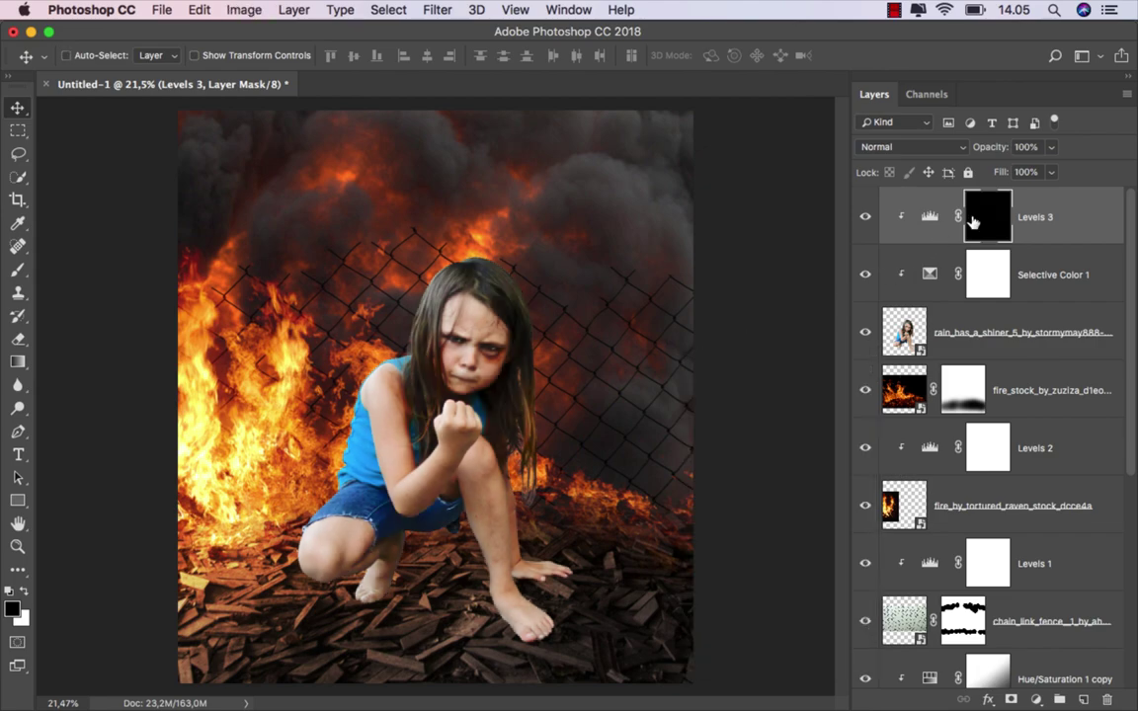
click(18, 269)
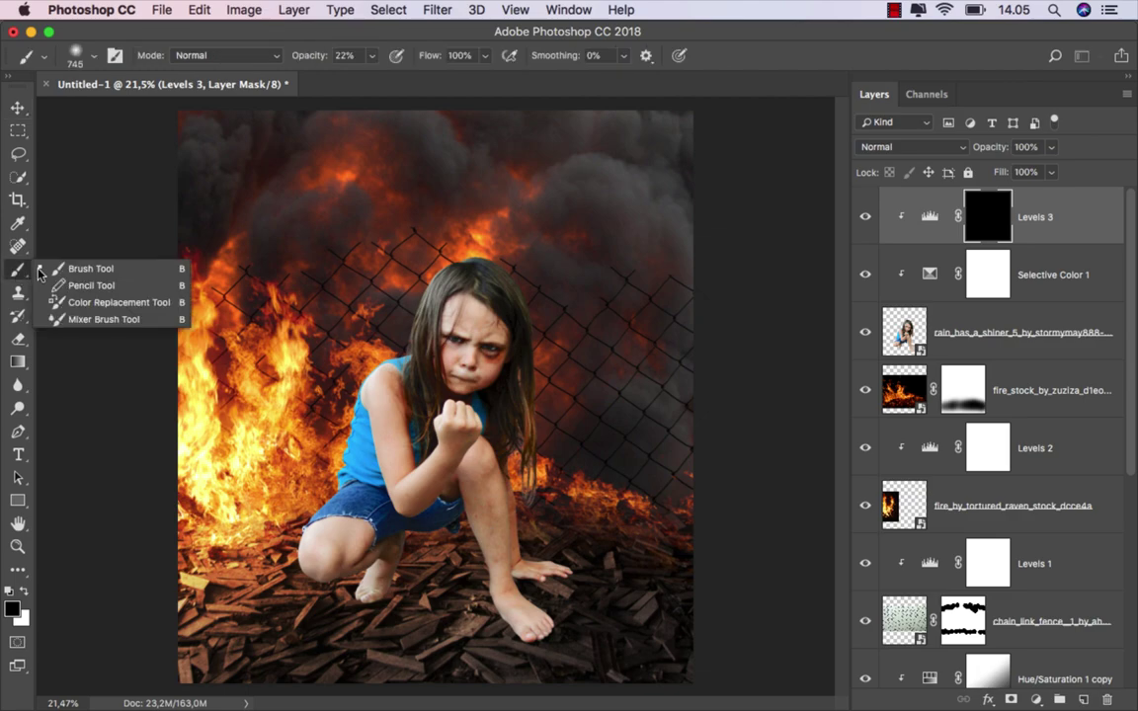
click(70, 245)
click(23, 591)
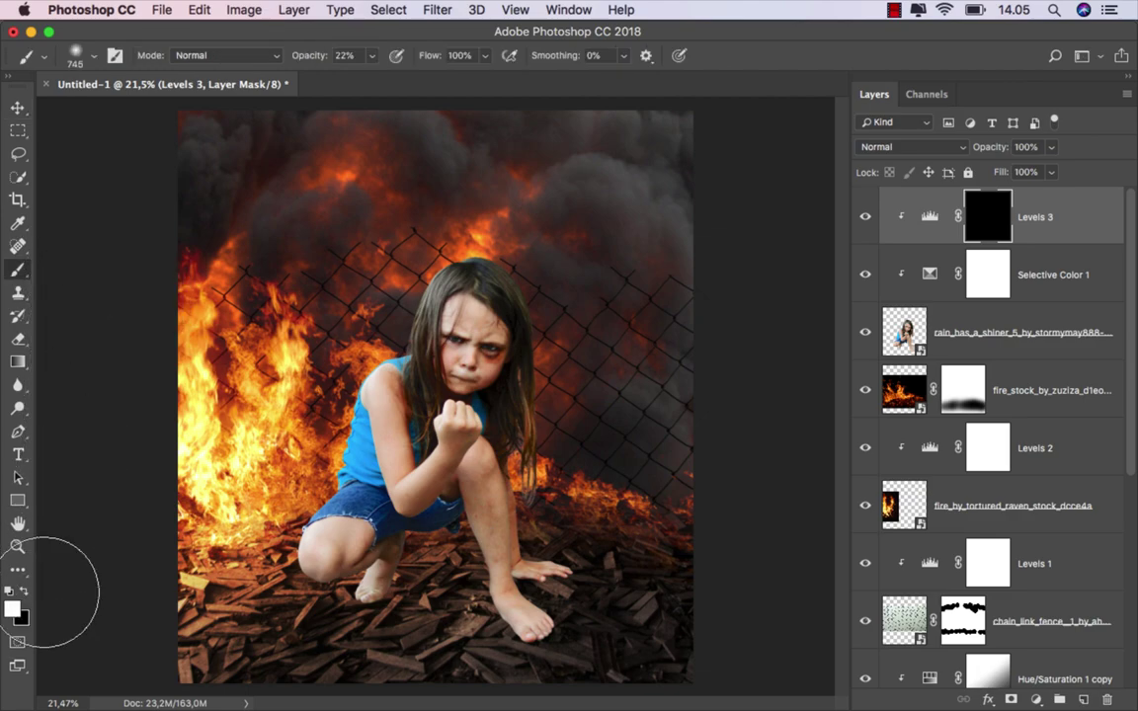
click(372, 55)
drag(372, 76, 368, 76)
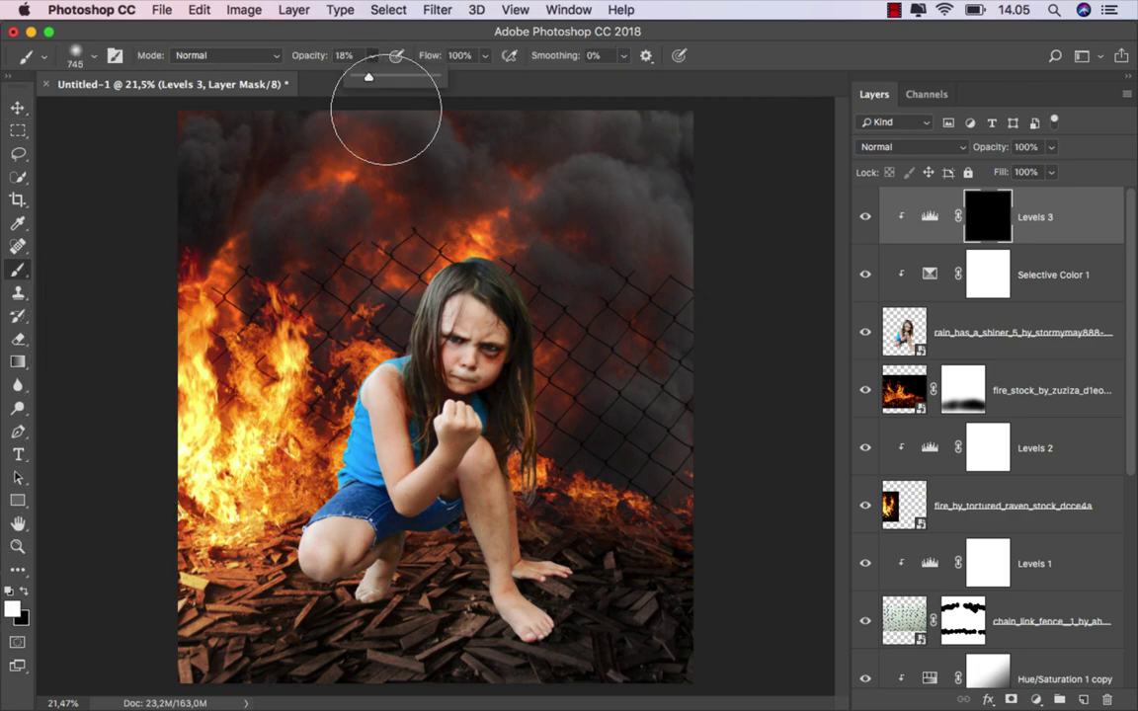
drag(508, 326, 475, 326)
Paint the darkening back along the right edge of the hair and the shadow under the knee.
scroll(531, 269, up, 1)
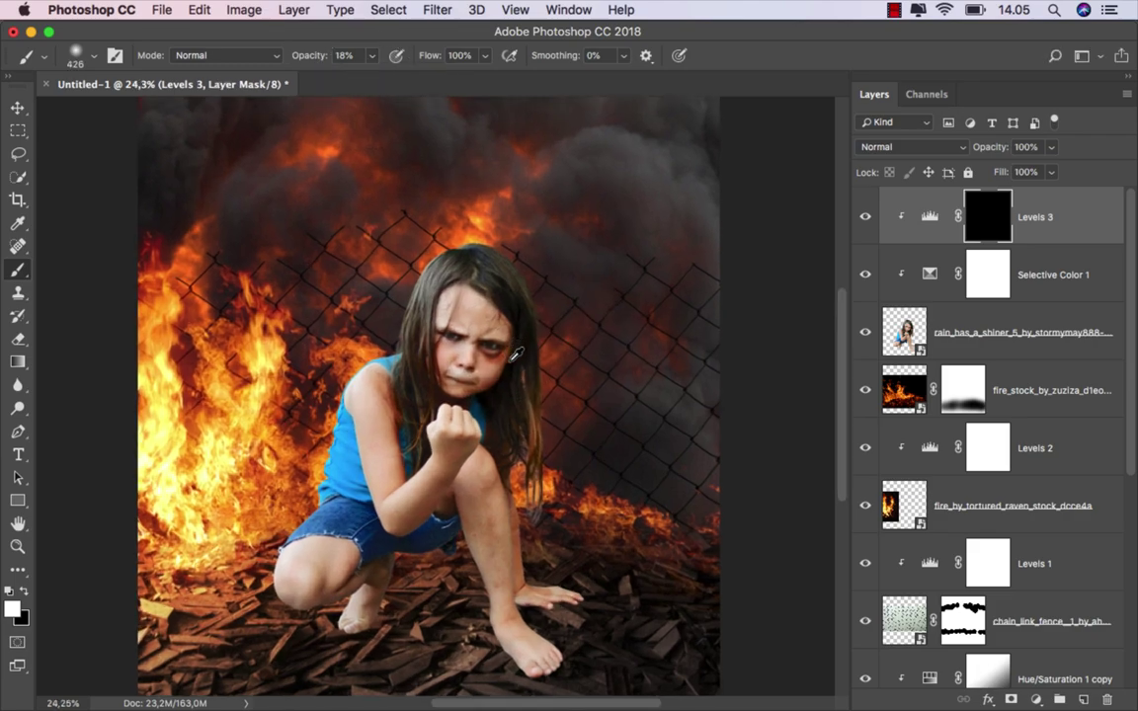
mouse_move(530, 268)
mouse_down()
mouse_move(556, 338)
mouse_move(543, 462)
mouse_up()
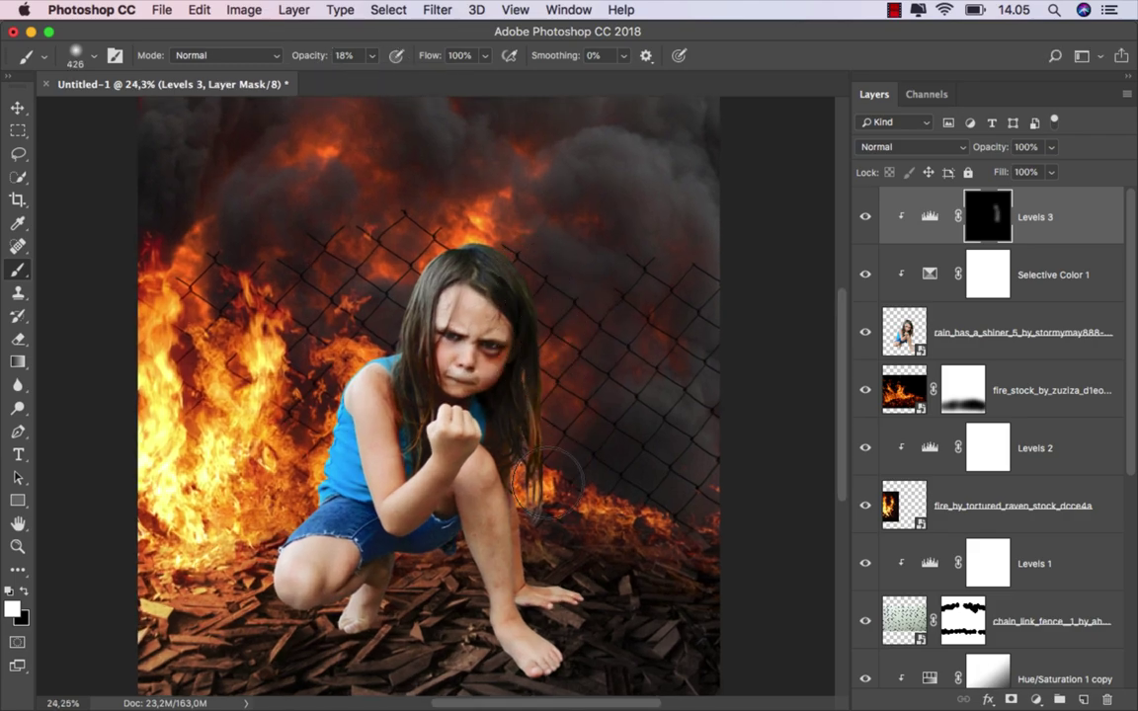
scroll(551, 501, up, 1)
scroll(405, 568, up, 2)
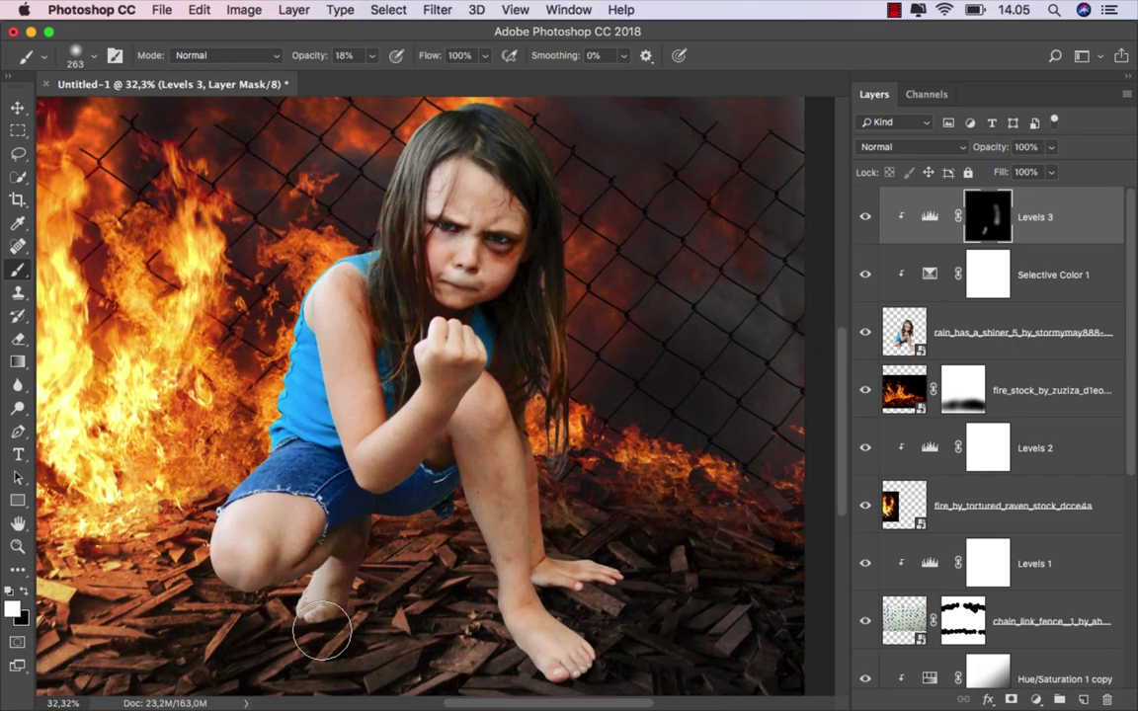
scroll(326, 622, up, 2)
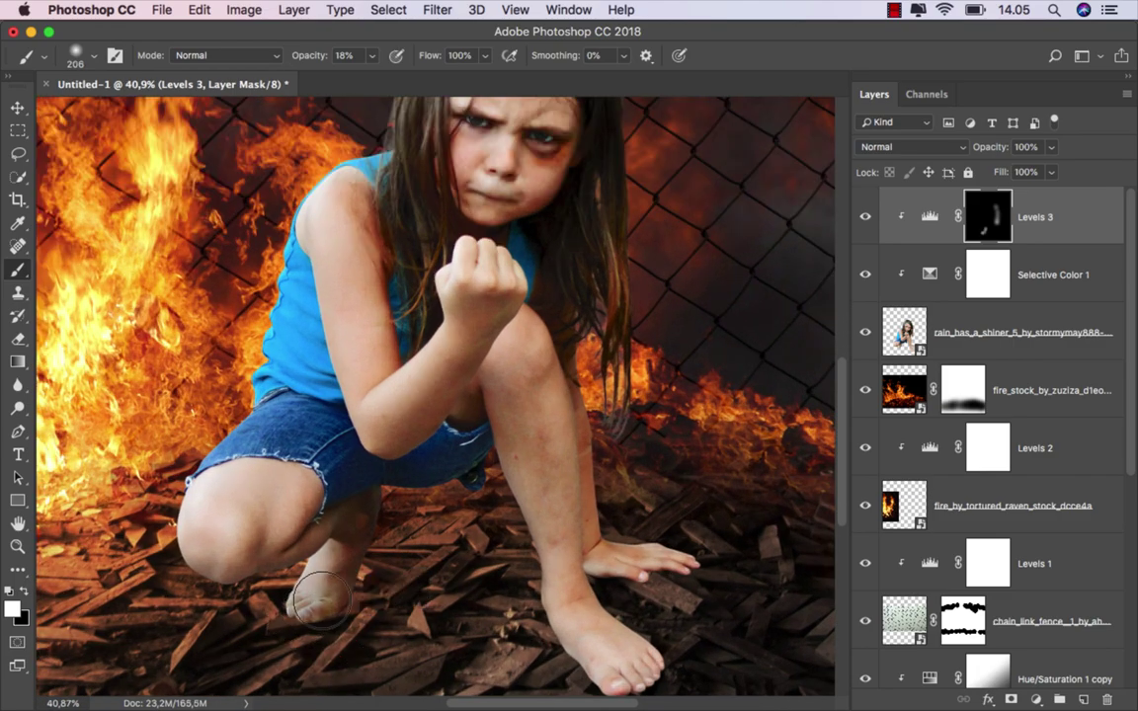
scroll(378, 497, down, 1)
scroll(388, 521, down, 1)
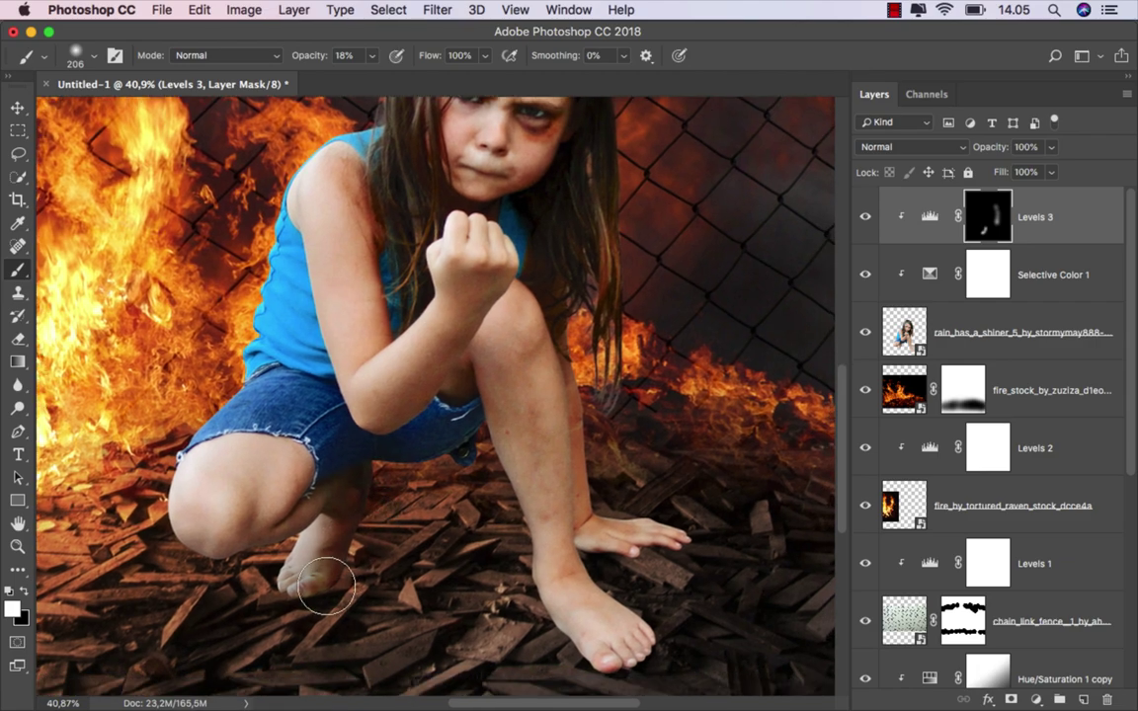
mouse_move(374, 492)
mouse_down()
mouse_move(334, 477)
mouse_move(221, 545)
mouse_move(287, 459)
mouse_up()
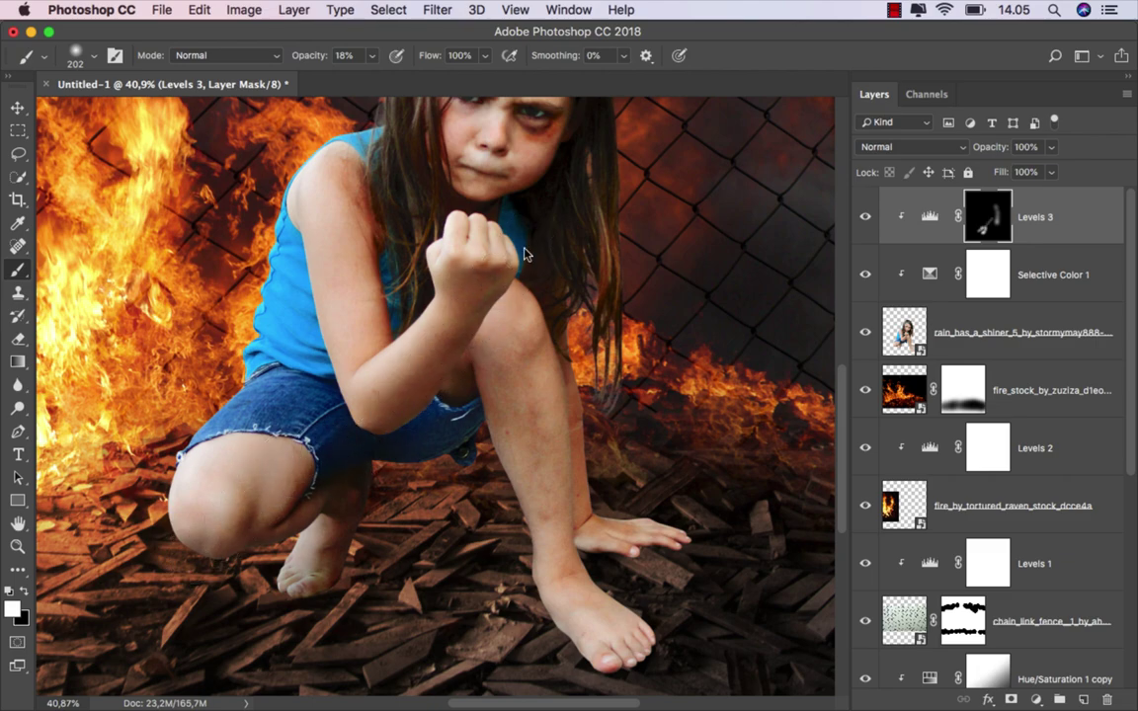
Paint the darkening along the upper arm and from the hand up to the knee.
key(bracketleft)
key(bracketleft)
key(bracketleft)
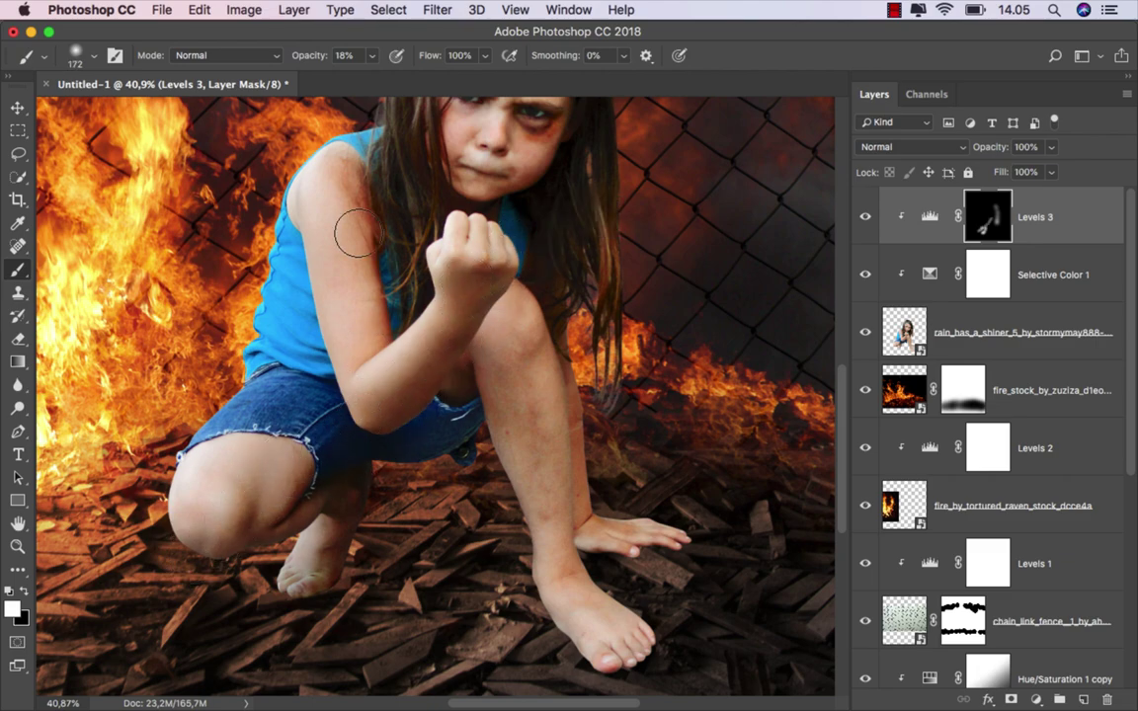
drag(356, 232, 372, 285)
drag(484, 401, 503, 401)
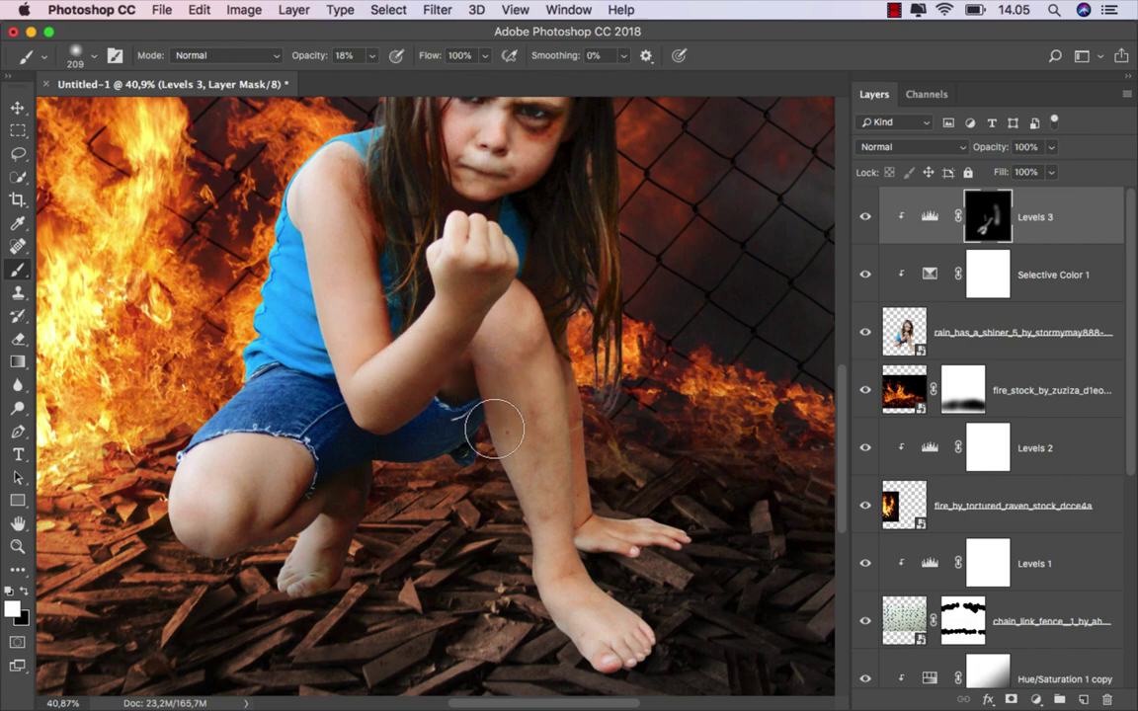
key(bracketright)
key(bracketright)
key(bracketright)
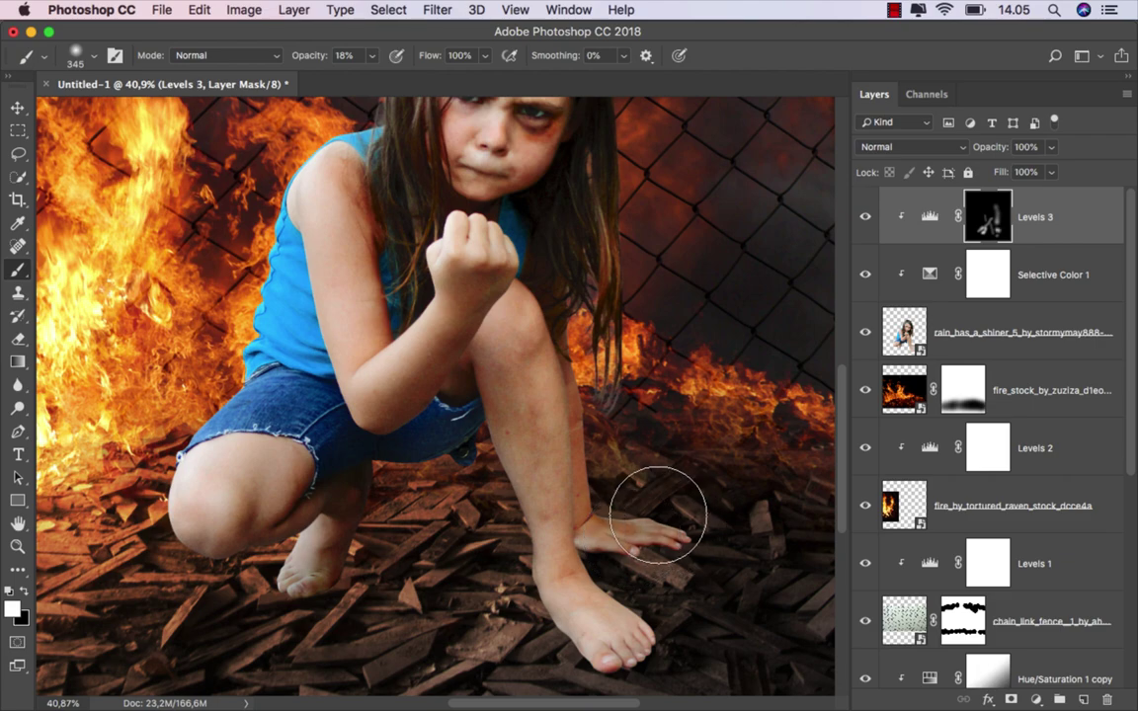
drag(677, 546, 588, 395)
key(bracketleft)
key(bracketleft)
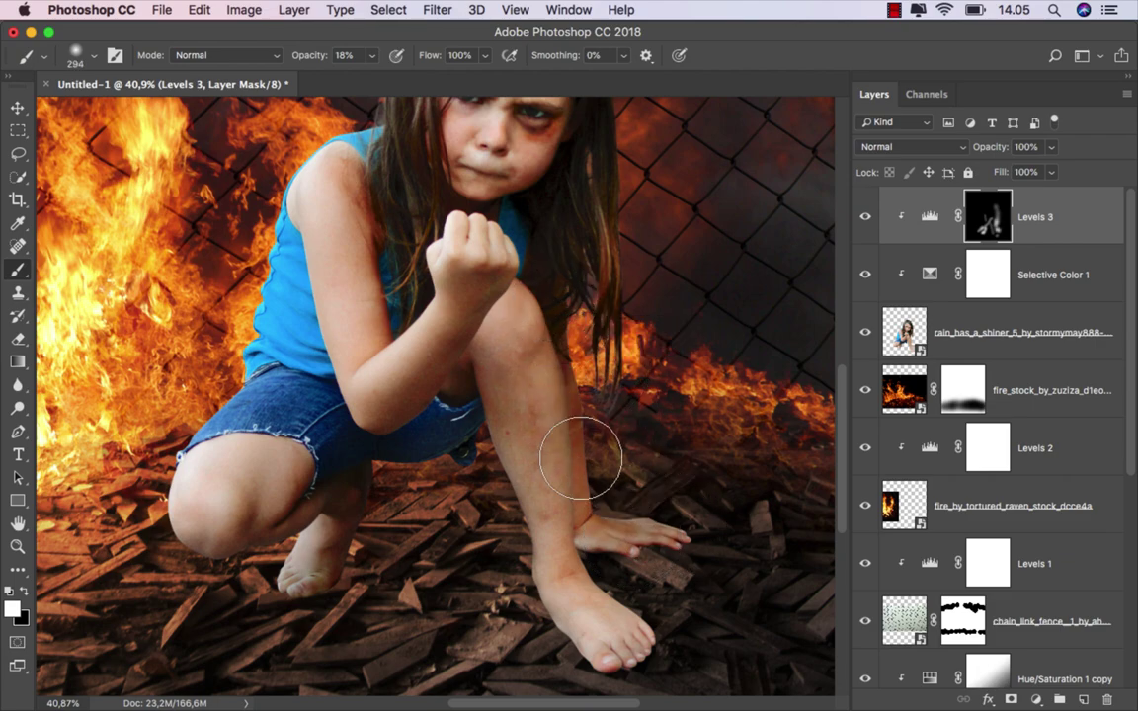
scroll(632, 538, down, 2)
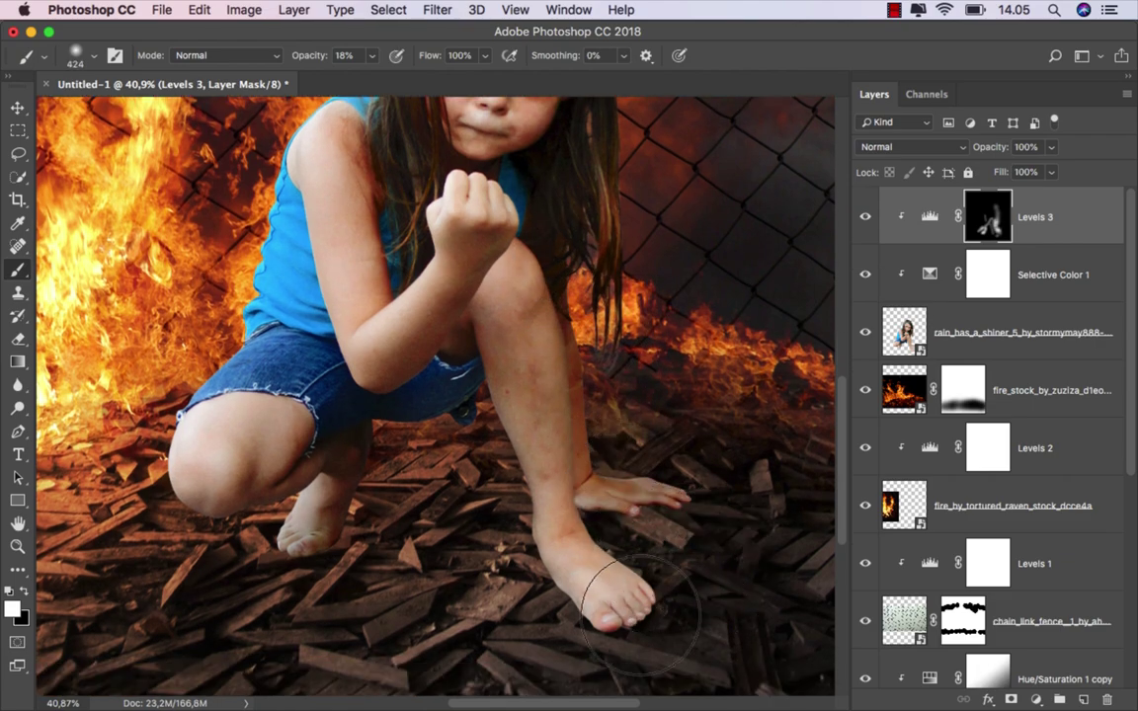
Paint the darkening over the foot and shin, then review the face and fence area.
key(bracketright)
key(bracketright)
drag(603, 578, 547, 269)
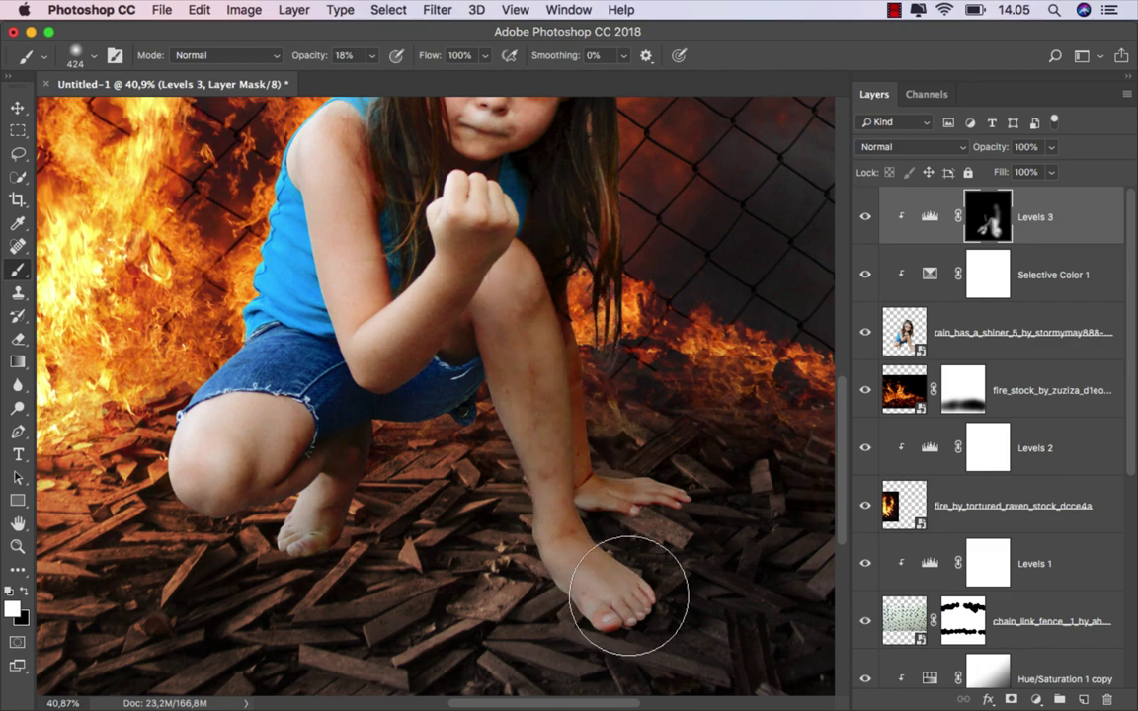
key(bracketleft)
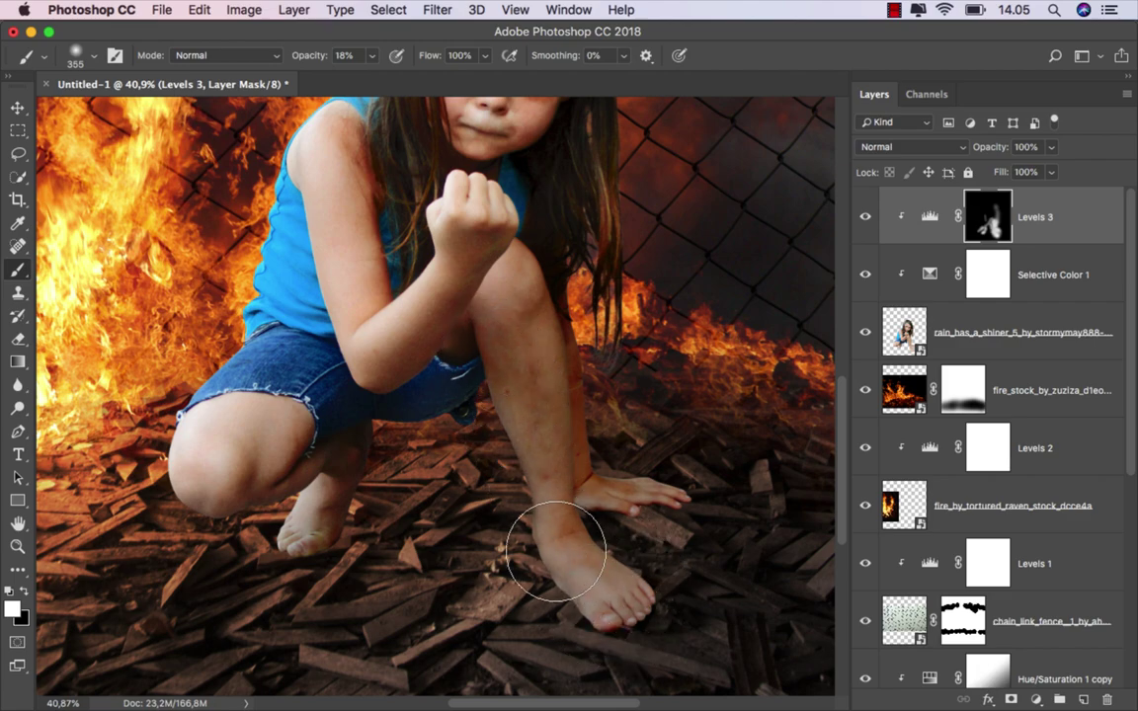
scroll(559, 338, up, 1)
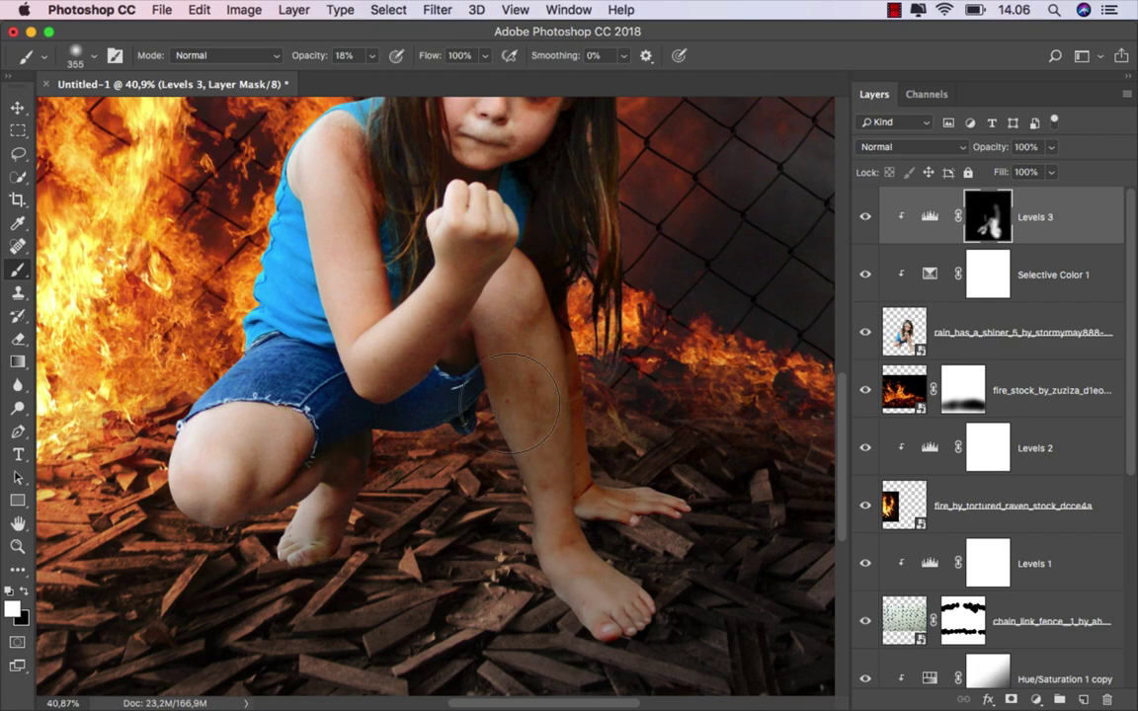
drag(453, 440, 492, 479)
mouse_move(471, 521)
mouse_down()
mouse_move(436, 571)
mouse_move(516, 383)
mouse_up()
drag(579, 279, 559, 350)
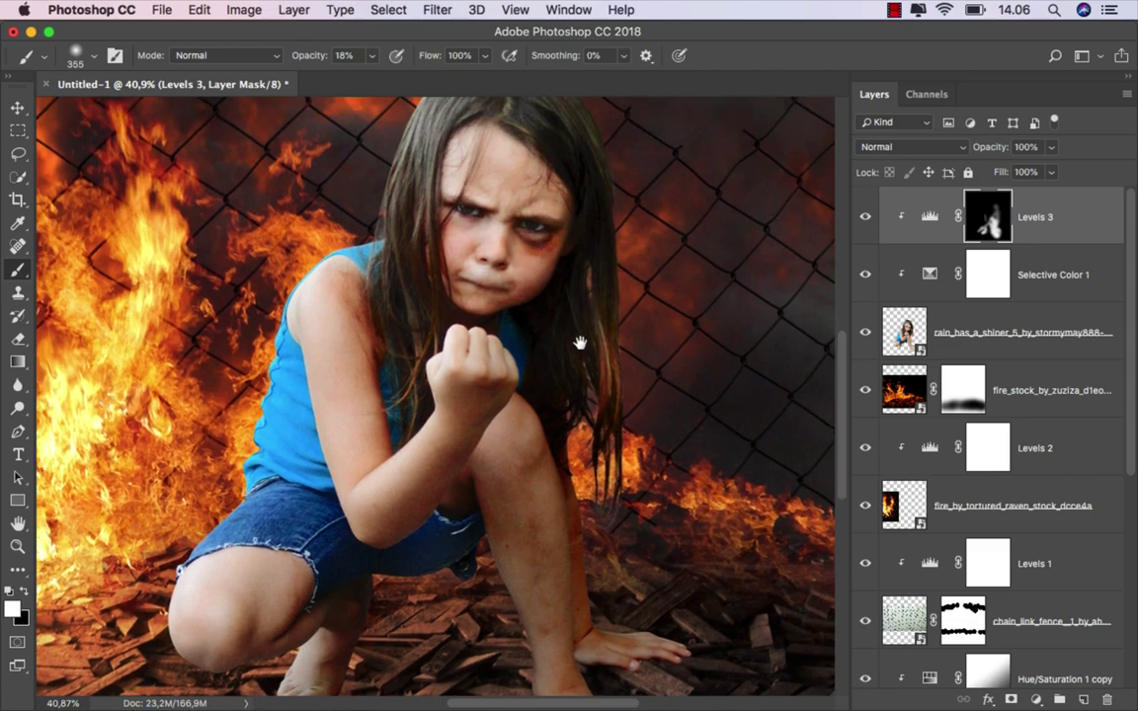
scroll(564, 553, down, 3)
scroll(579, 520, down, 4)
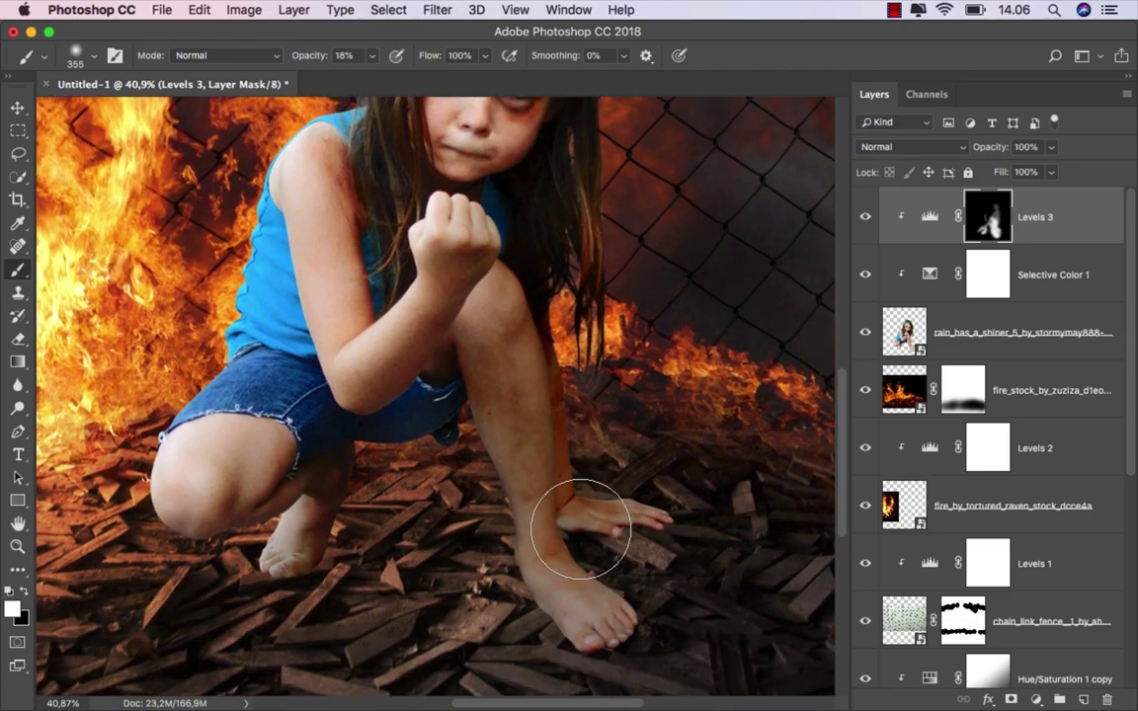
alt+scroll(573, 554, down, 3)
scroll(581, 415, up, 3)
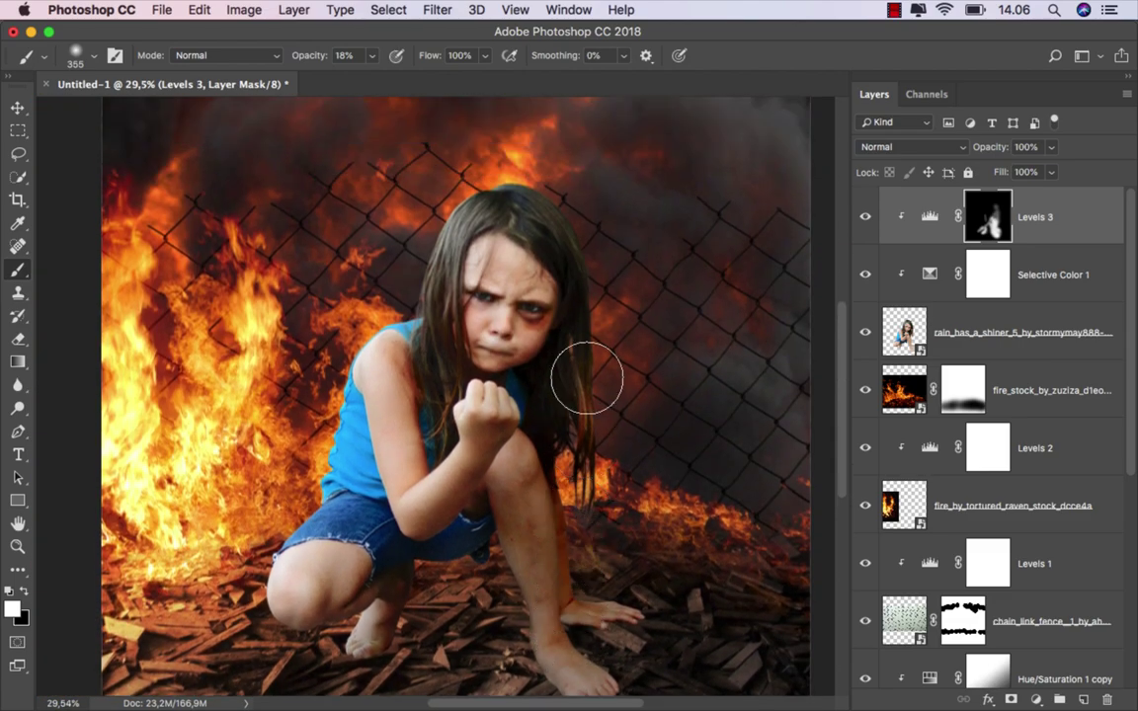
Shrink the brush to about 230 px and compare the image with and without Levels 3.
drag(434, 350, 415, 351)
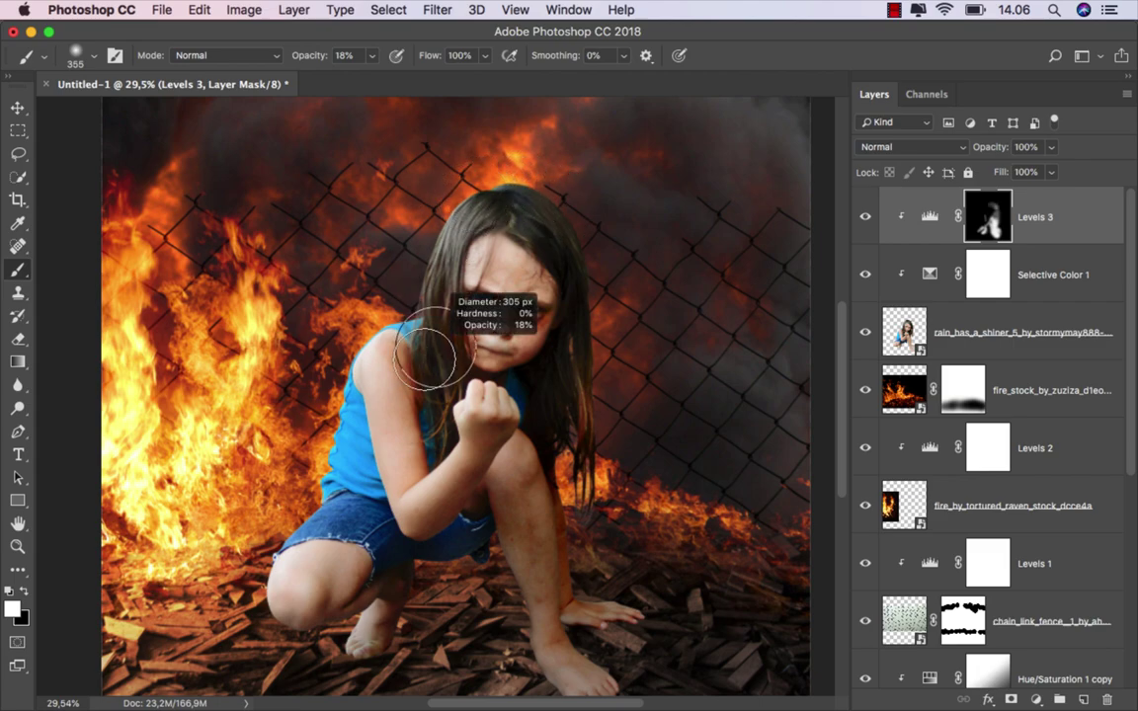
drag(371, 472, 355, 503)
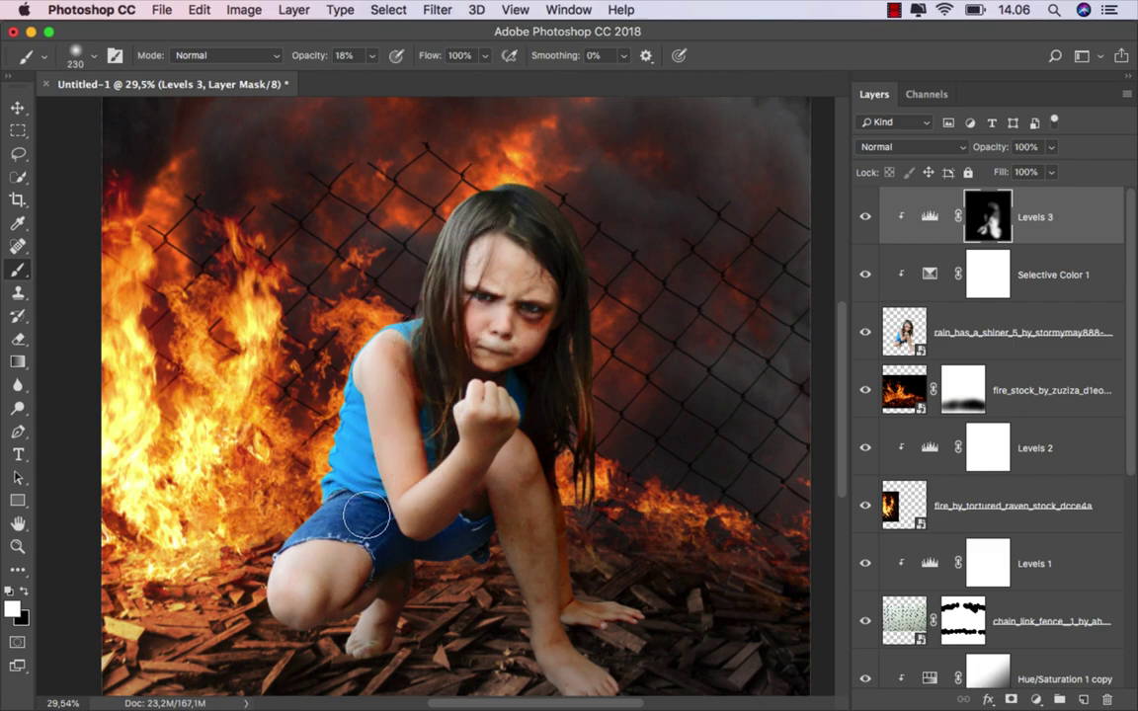
scroll(553, 539, down, 2)
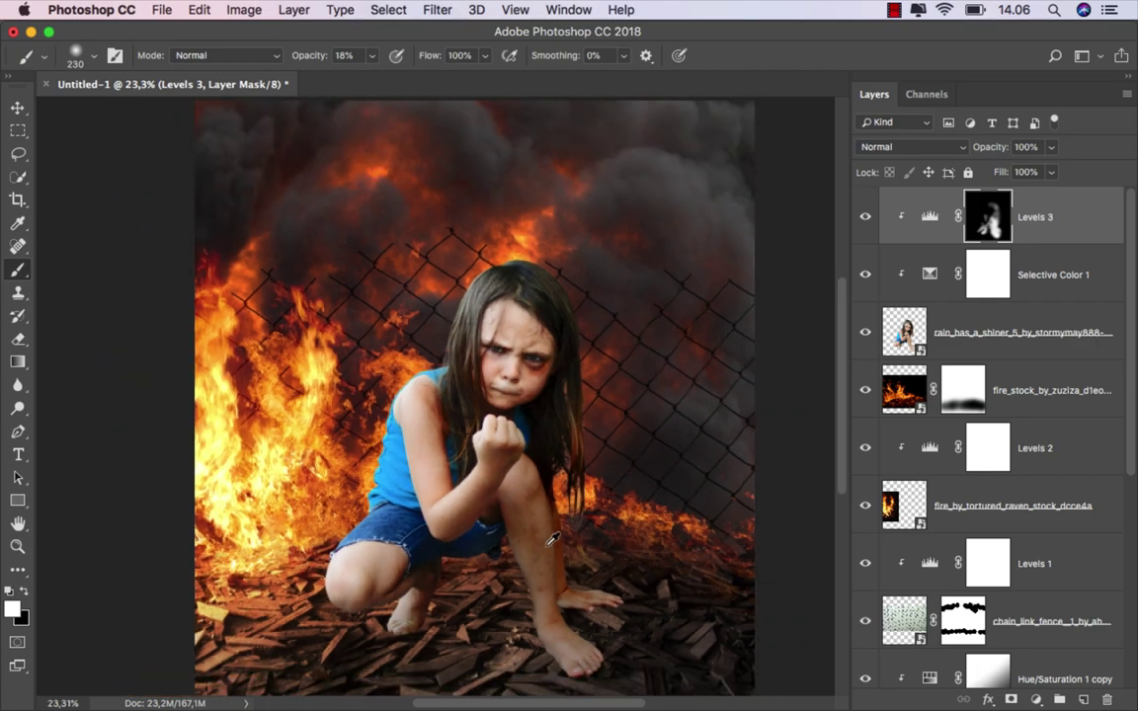
scroll(542, 545, down, 1)
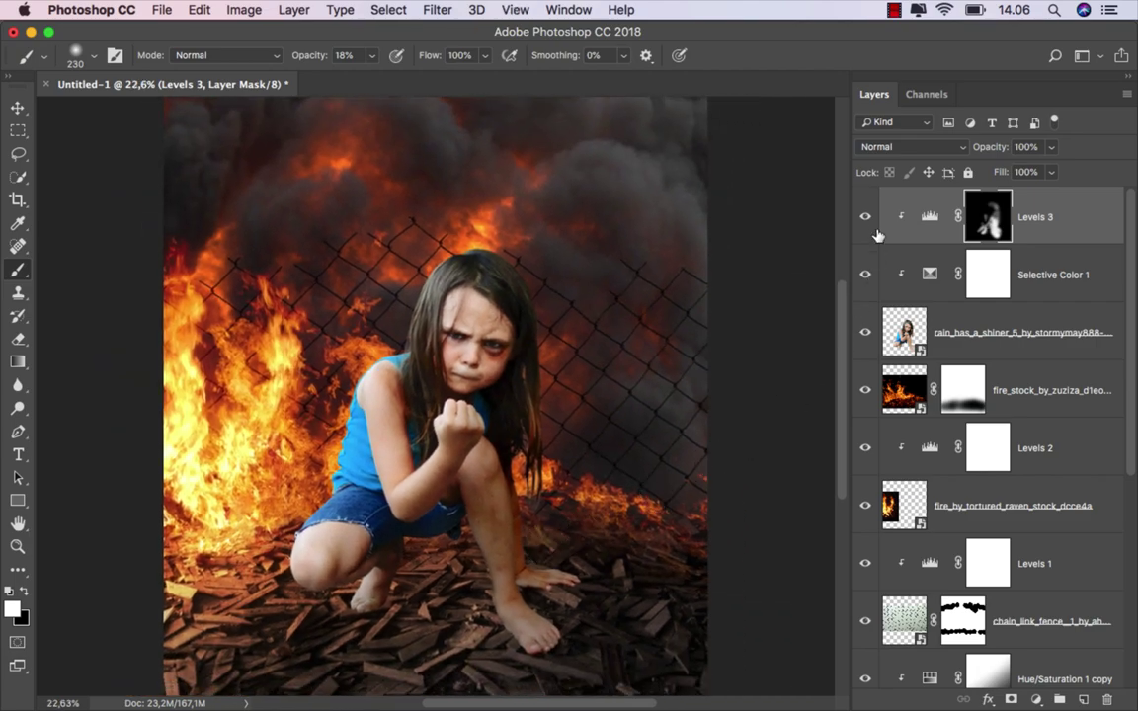
click(866, 217)
click(866, 218)
key(ctrl+2)
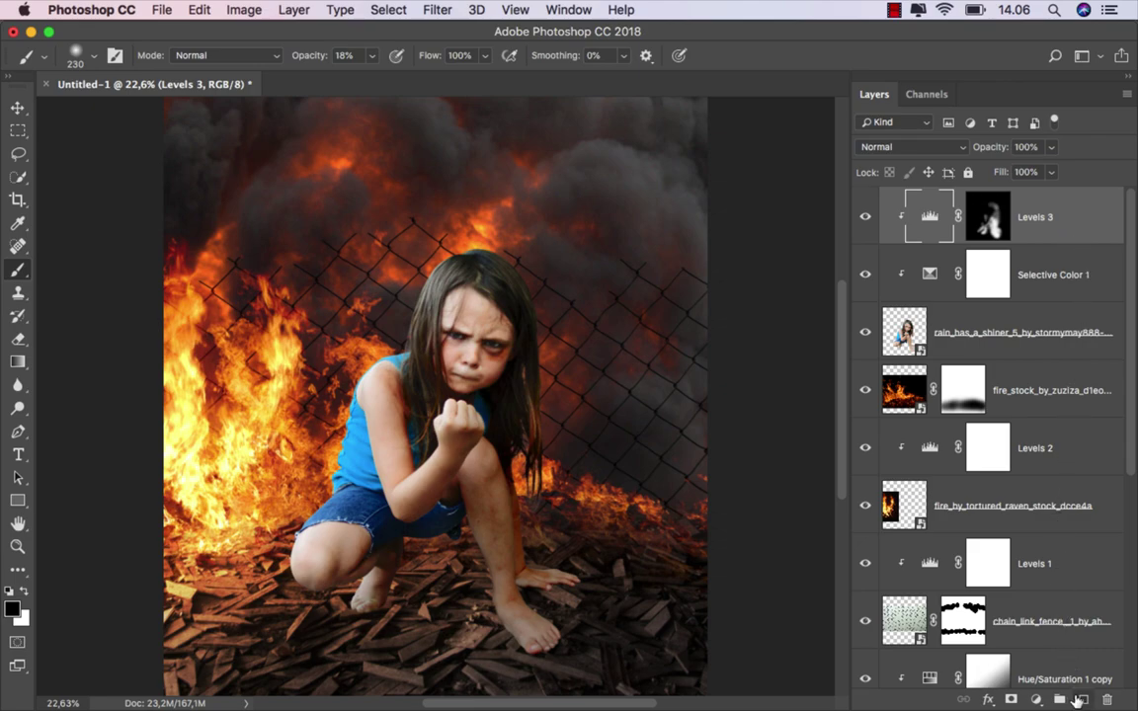
Add a new layer named 'black', clipped above Levels 3, in Overlay blend mode.
click(1079, 699)
right_click(1015, 223)
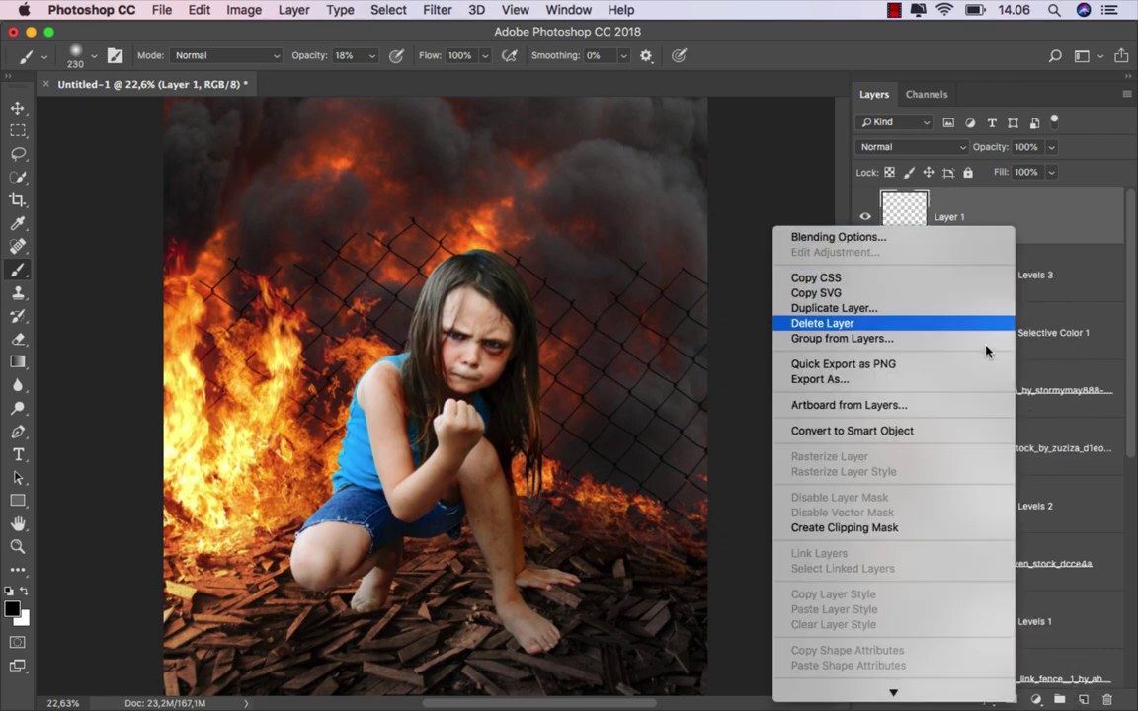
click(926, 529)
text(black)
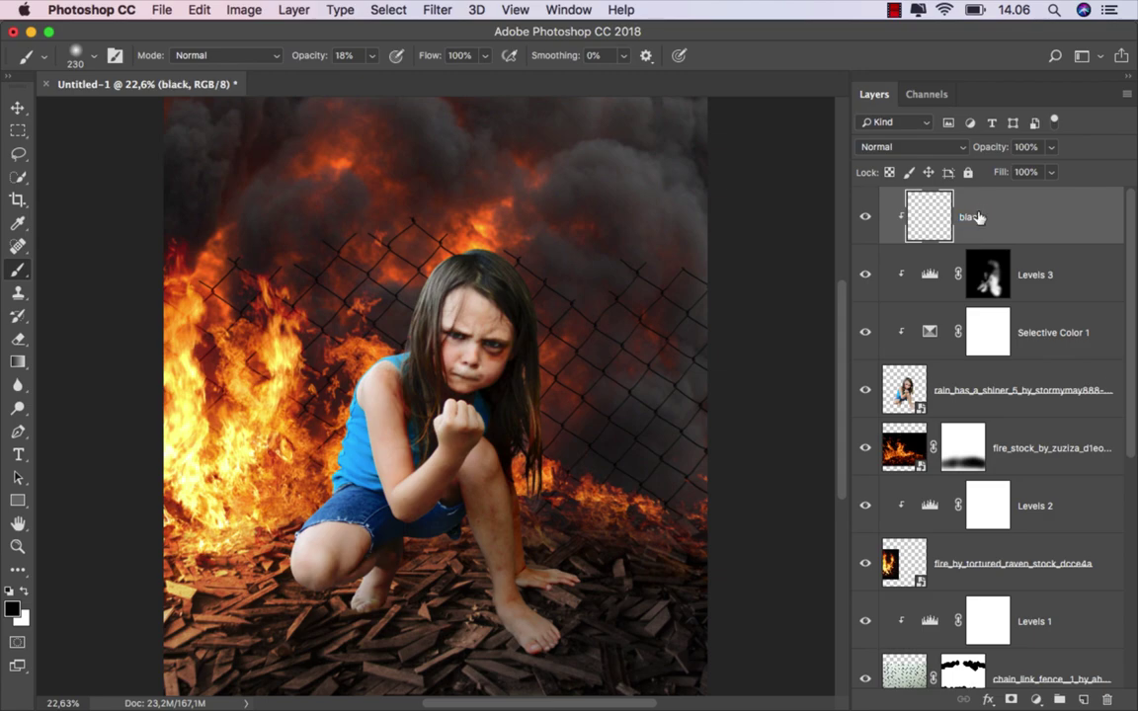
click(941, 148)
click(921, 336)
Set a black brush to 204 px at 11% opacity and darken the foot and heel.
alt+scroll(395, 464, up, 5)
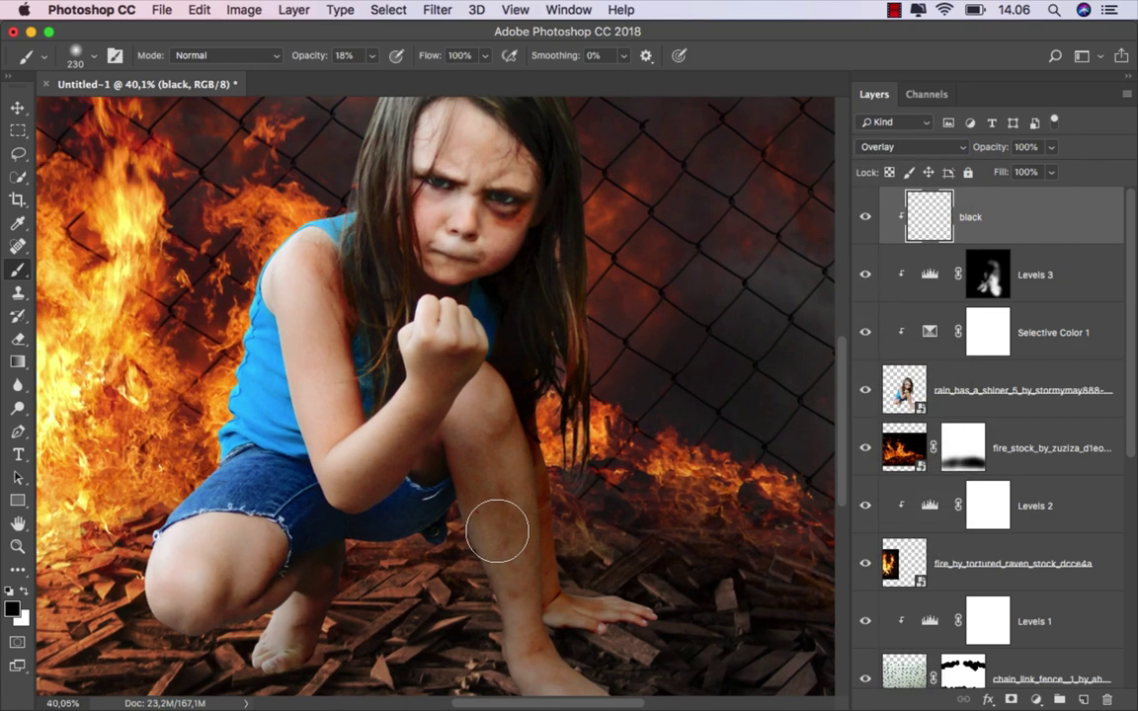
scroll(498, 529, down, 2)
alt+scroll(483, 531, up, 1)
drag(463, 541, 445, 543)
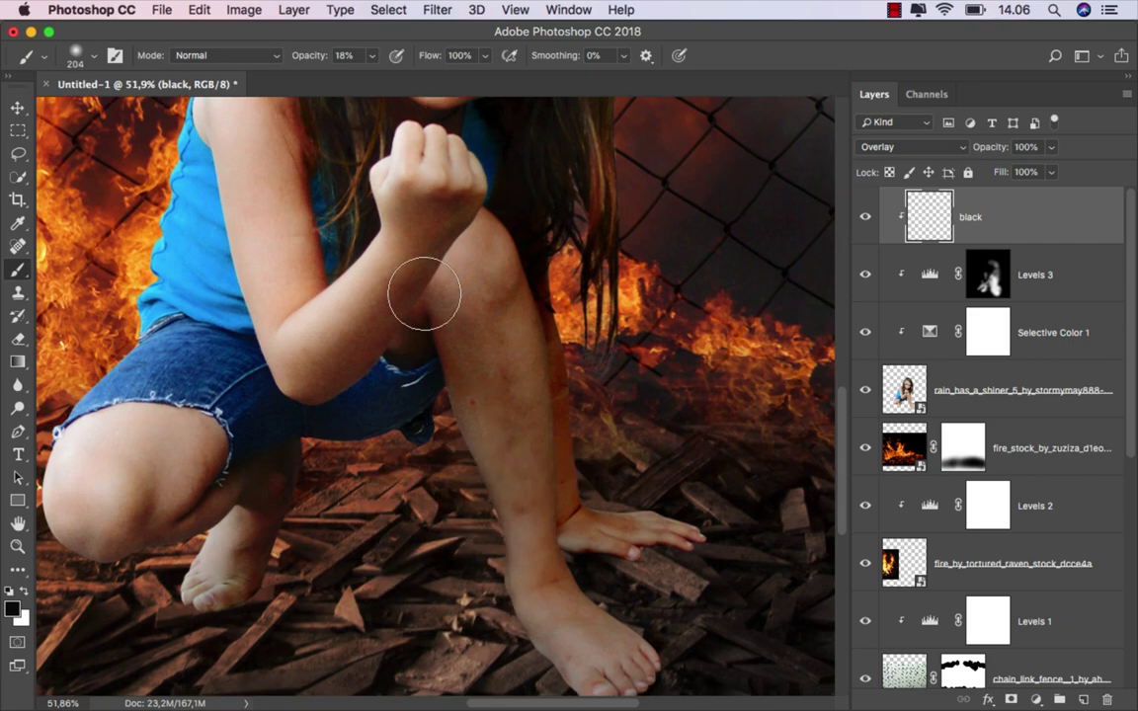
click(371, 56)
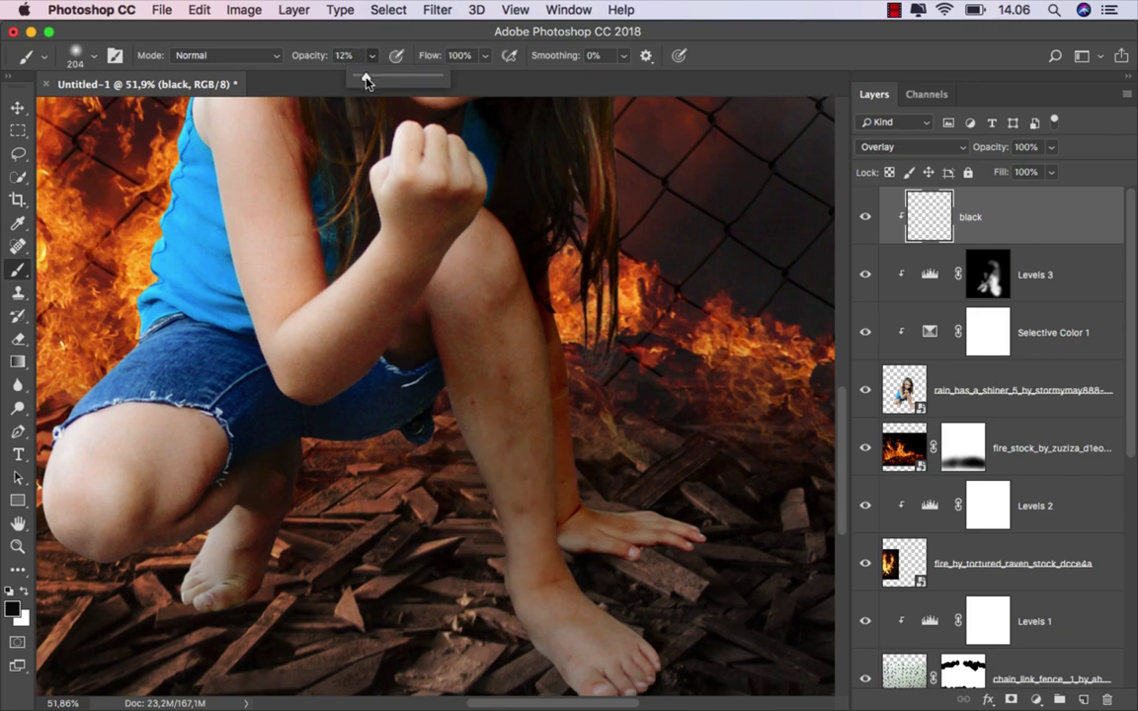
click(262, 451)
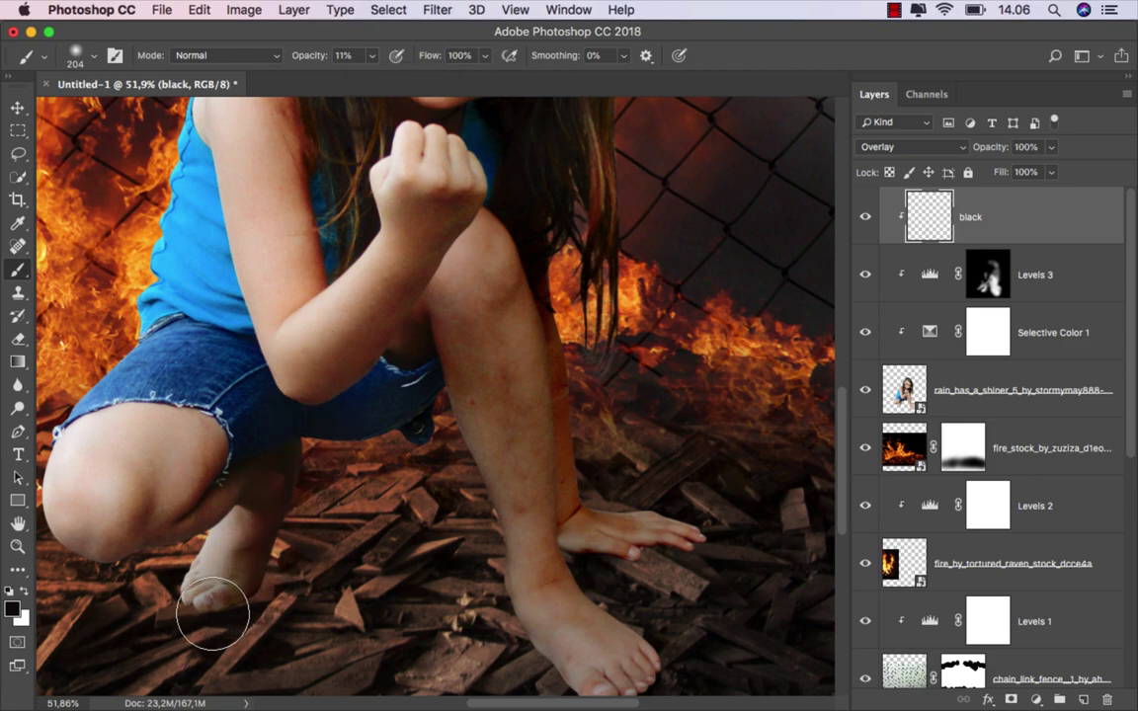
mouse_move(194, 606)
mouse_down()
mouse_move(254, 534)
mouse_move(270, 579)
mouse_move(217, 506)
mouse_up()
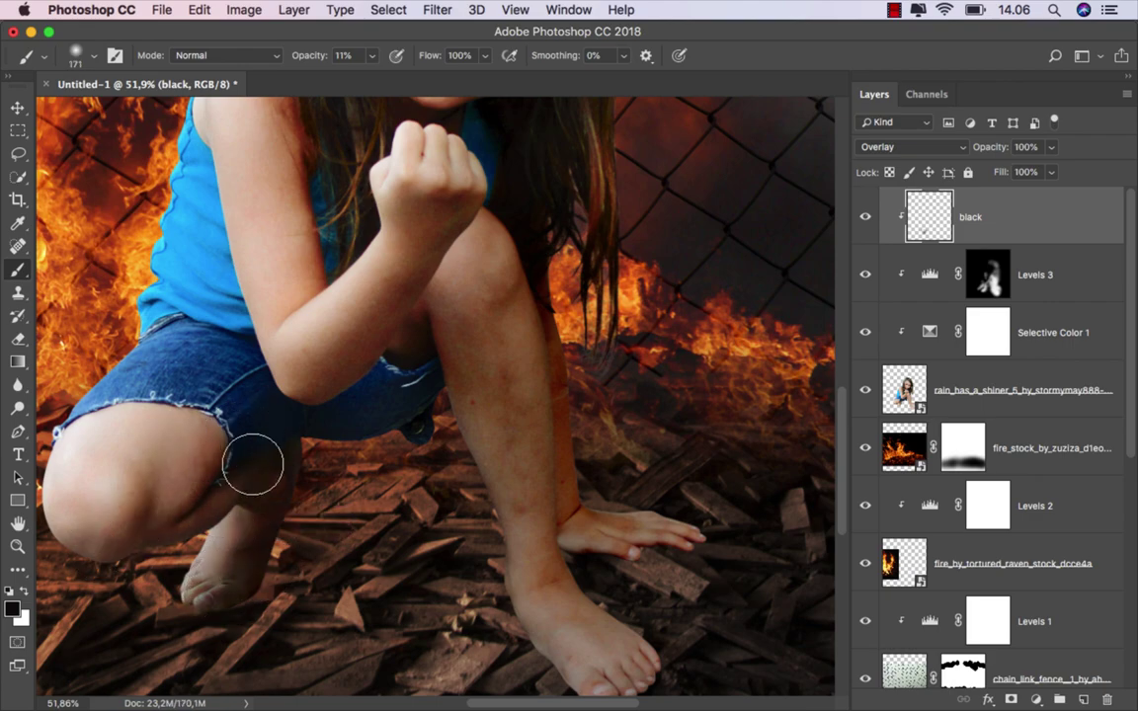
Deepen the shadows around the heel, wrist and shin with more black strokes.
scroll(344, 462, up, 2)
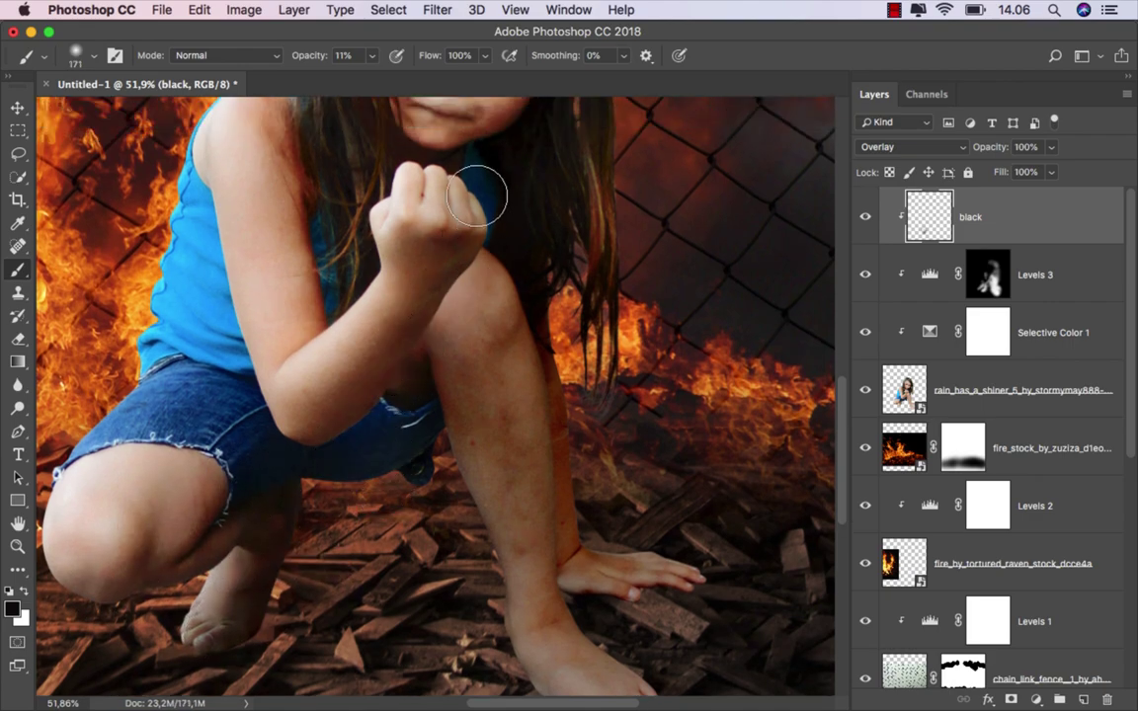
scroll(535, 382, down, 2)
drag(533, 300, 567, 299)
scroll(579, 462, down, 2)
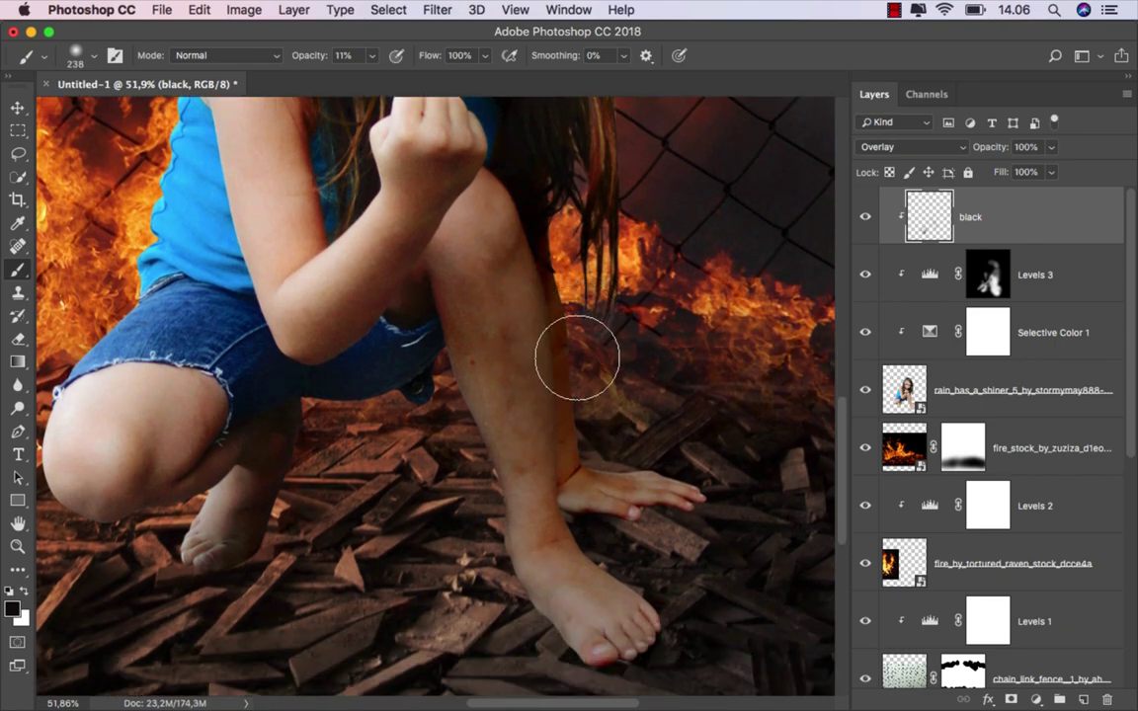
drag(694, 501, 590, 496)
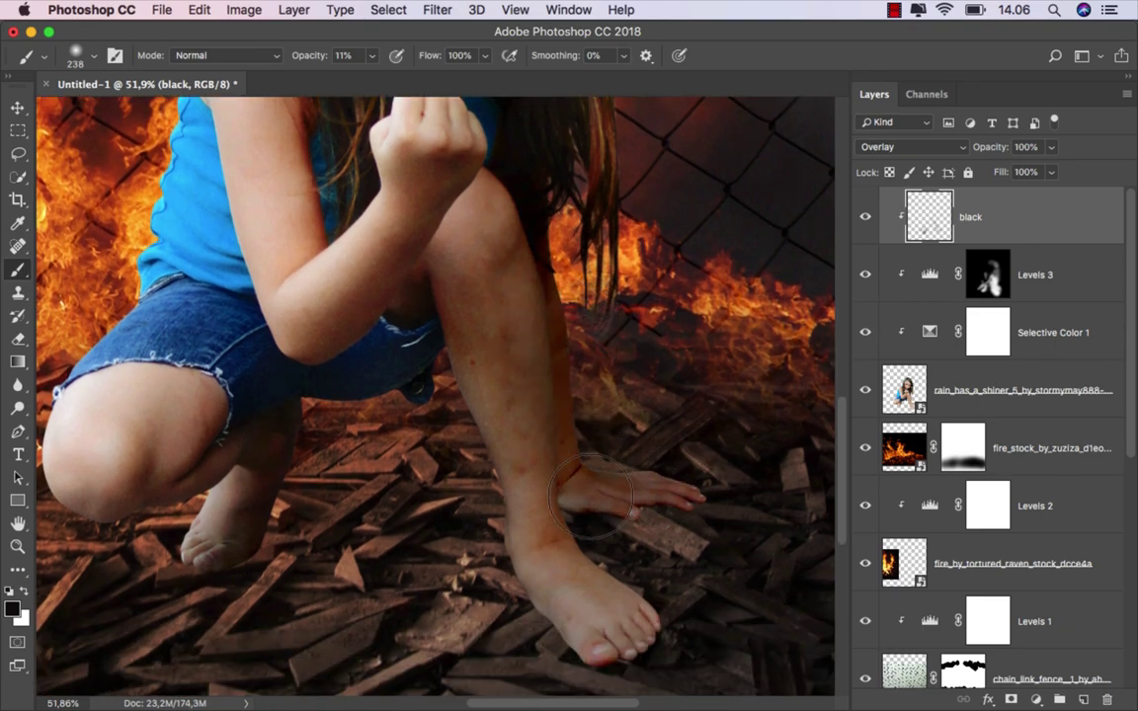
scroll(535, 270, down, 1)
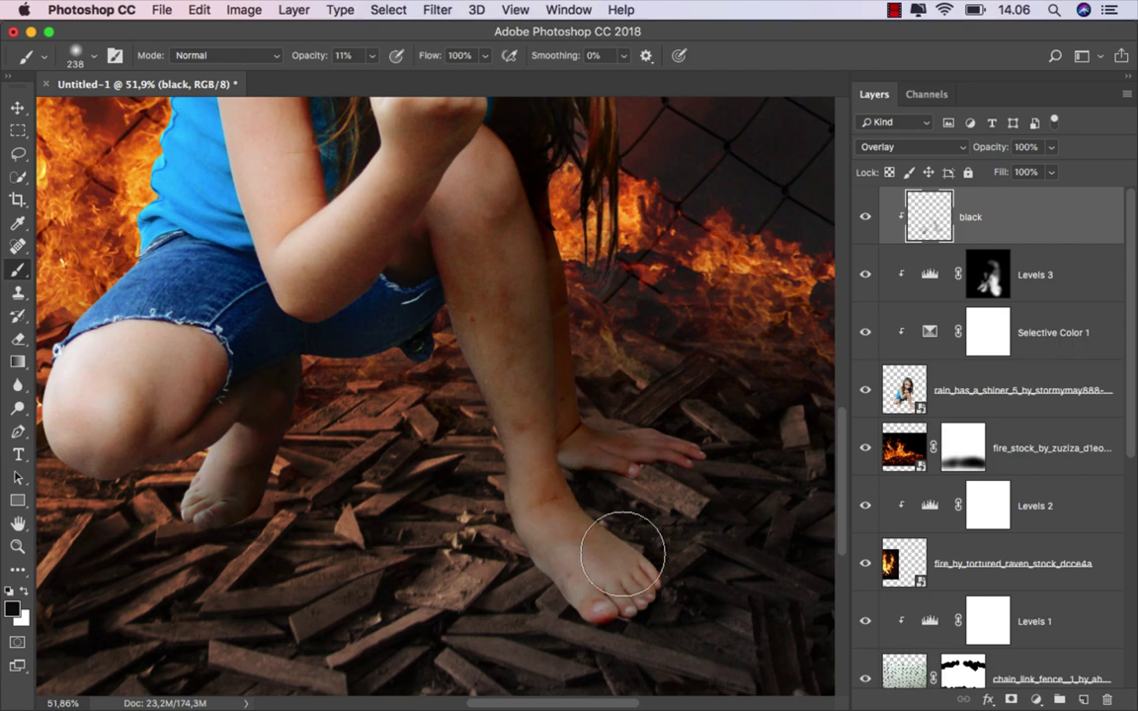
mouse_move(617, 546)
mouse_down()
mouse_move(660, 609)
mouse_move(558, 558)
mouse_up()
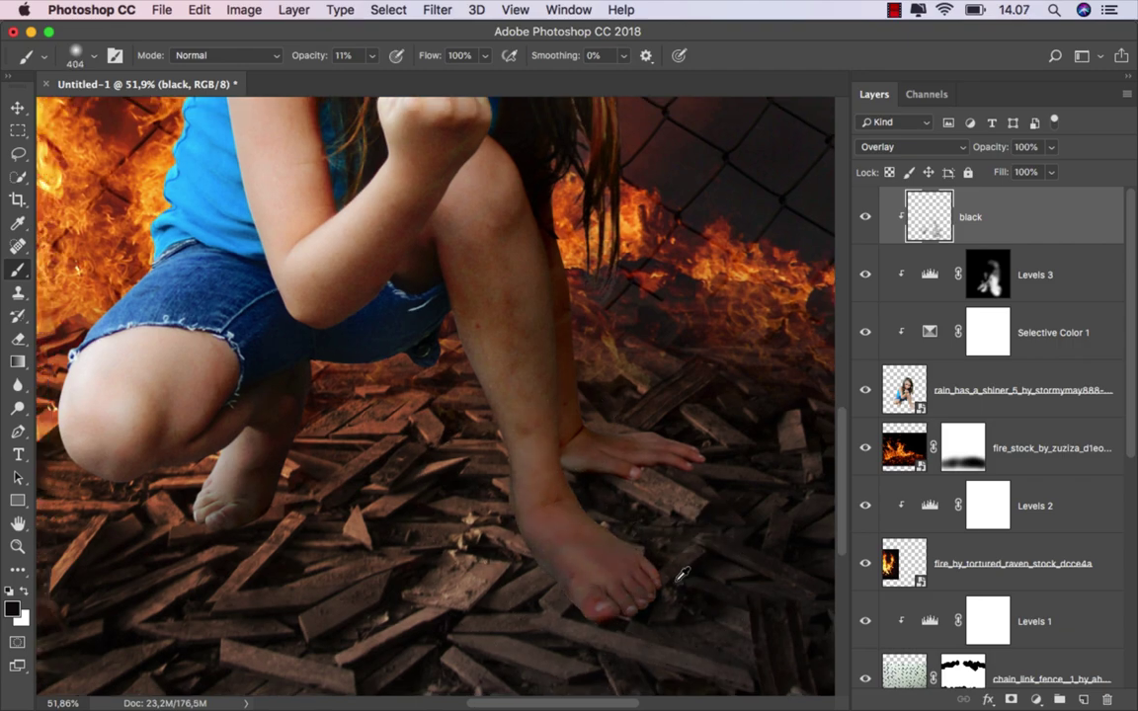
scroll(548, 538, down, 2)
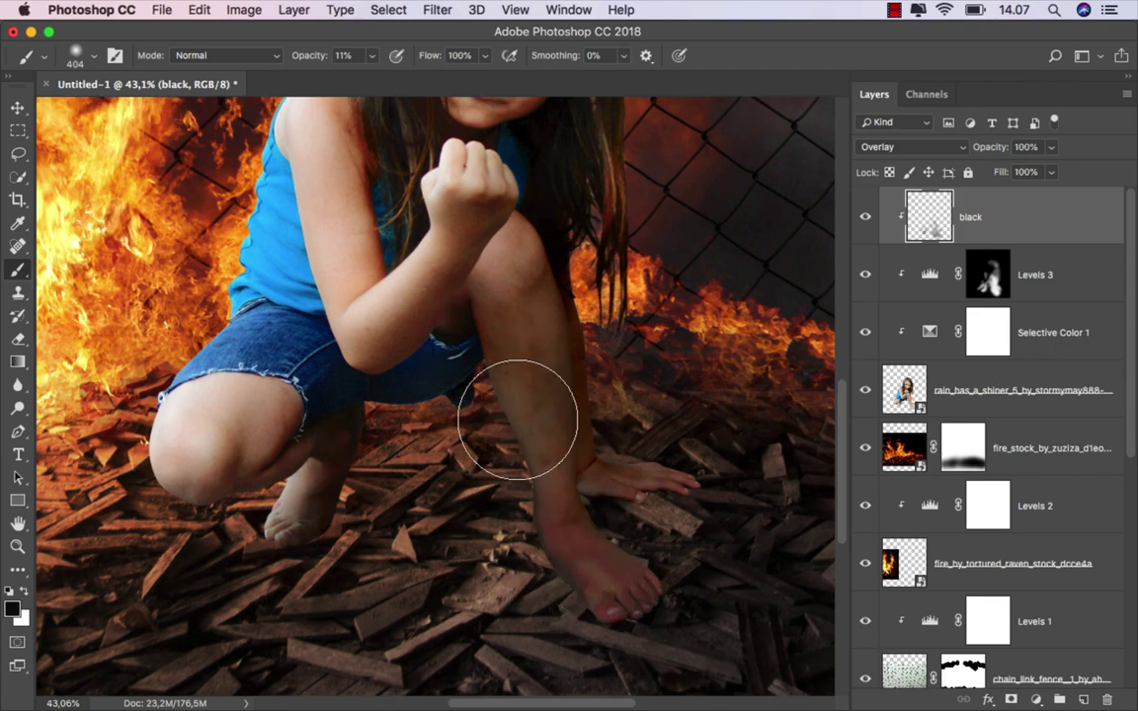
Make the brush smaller for finer shading and move around the legs and feet.
drag(483, 380, 490, 374)
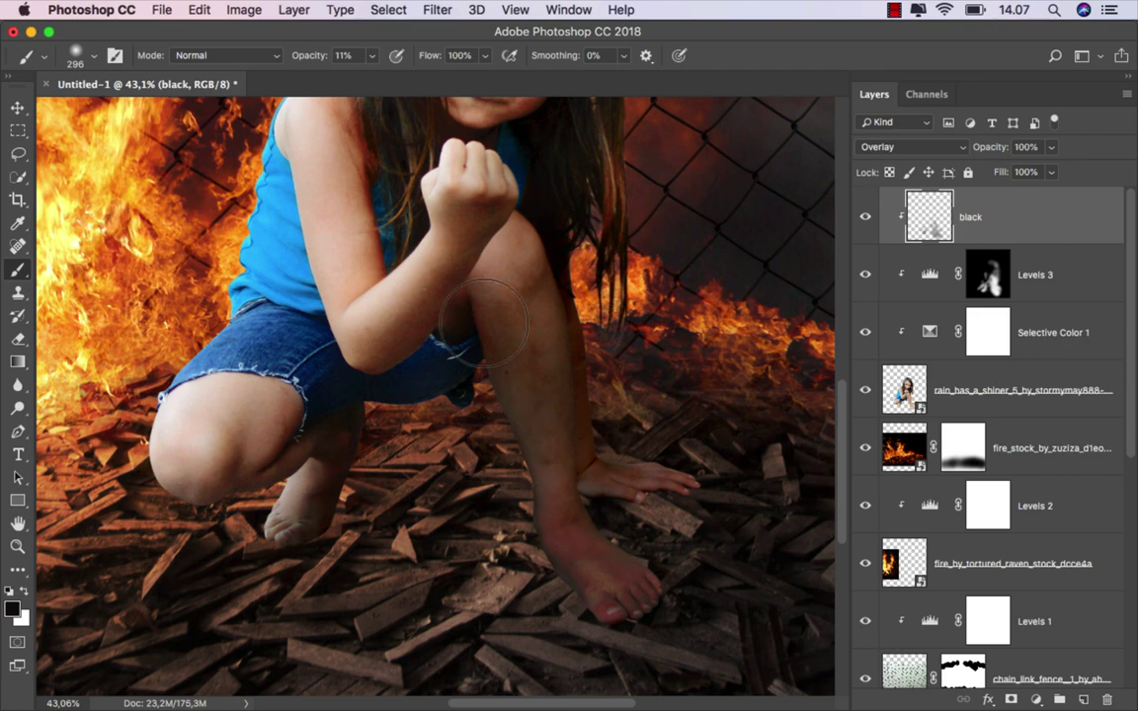
scroll(533, 296, up, 1)
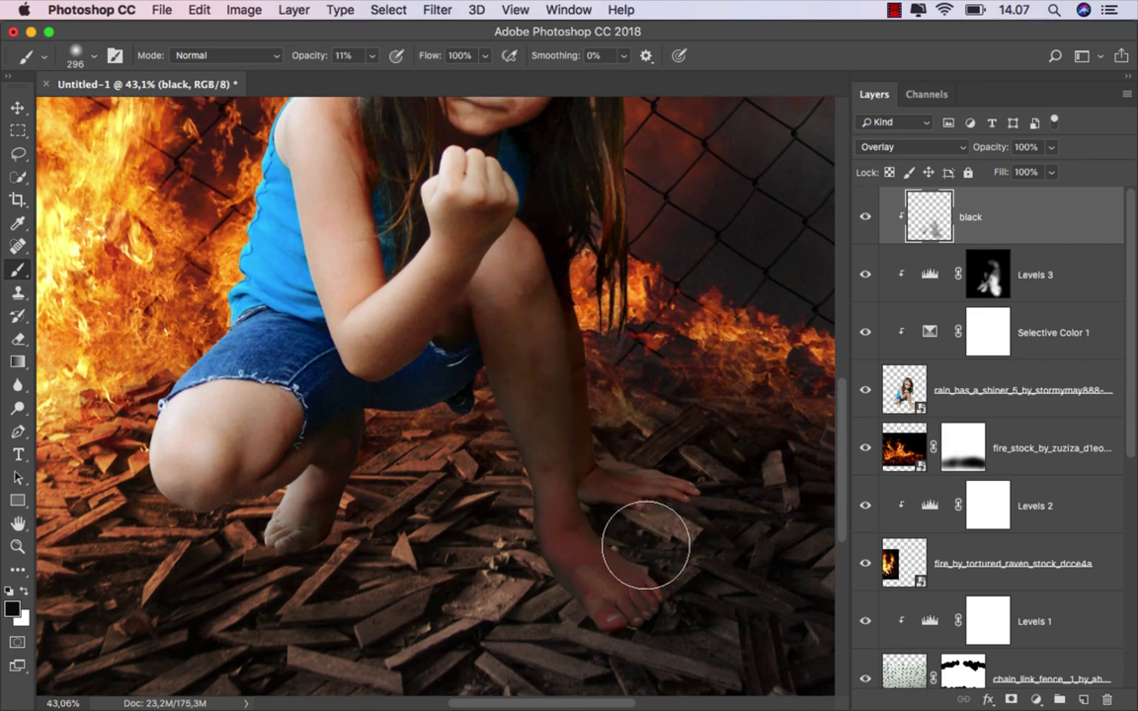
scroll(689, 474, down, 2)
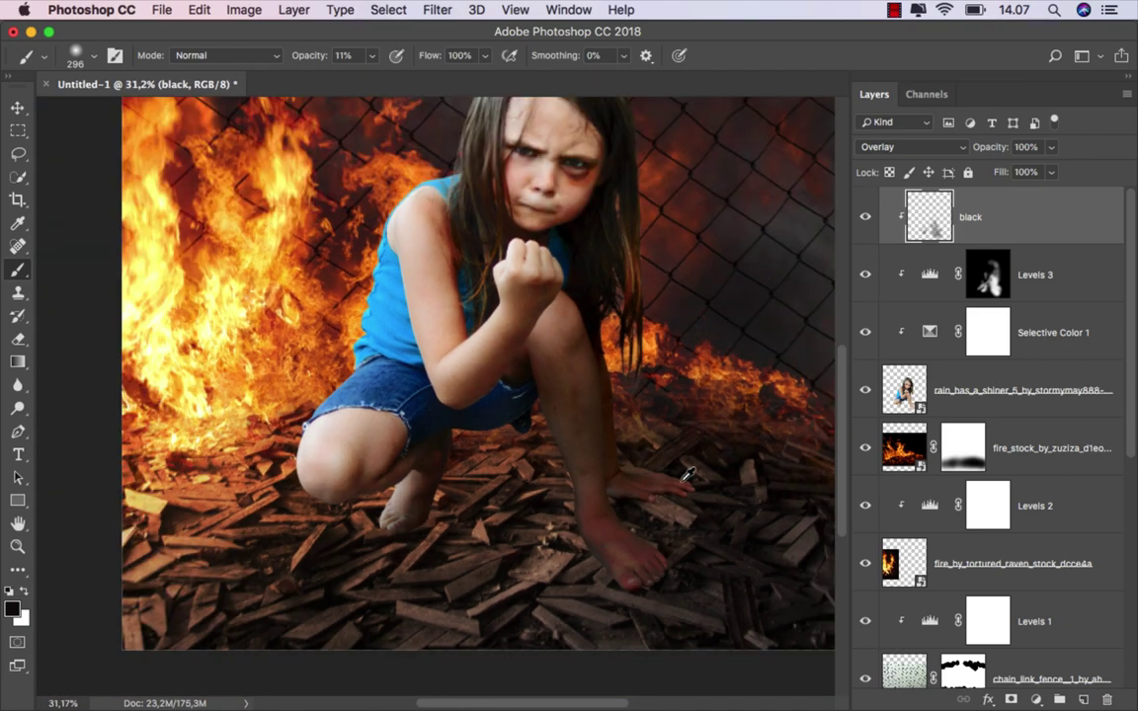
scroll(668, 538, right, 2)
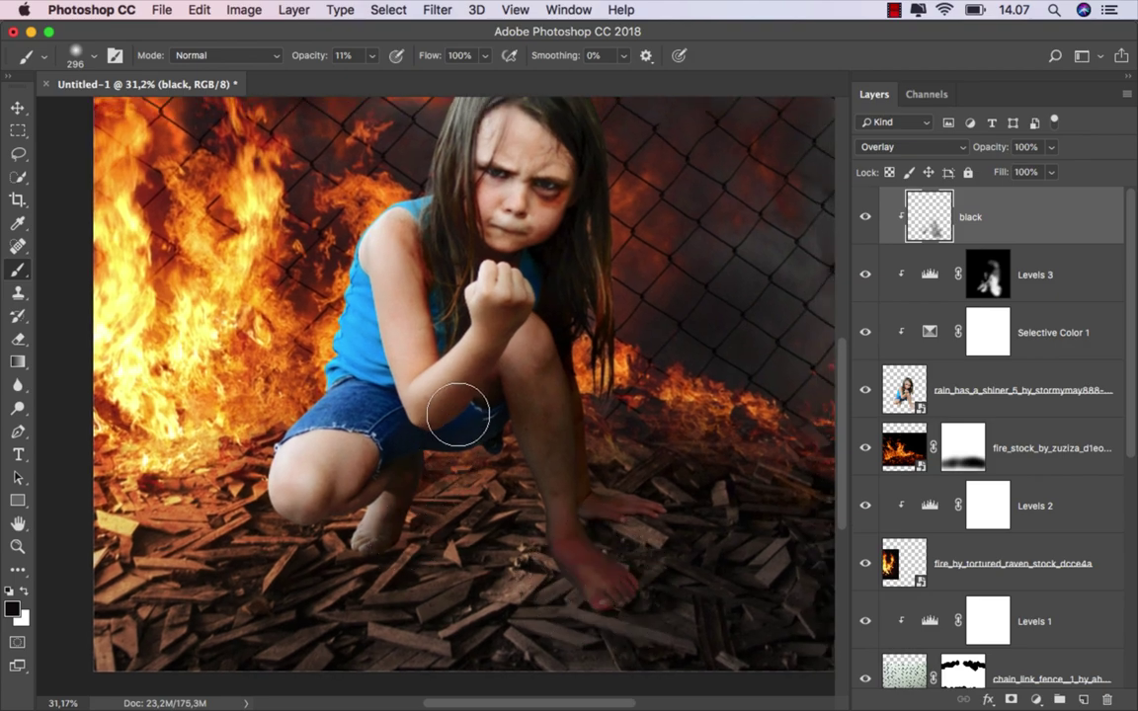
scroll(500, 435, down, 1)
scroll(598, 373, up, 2)
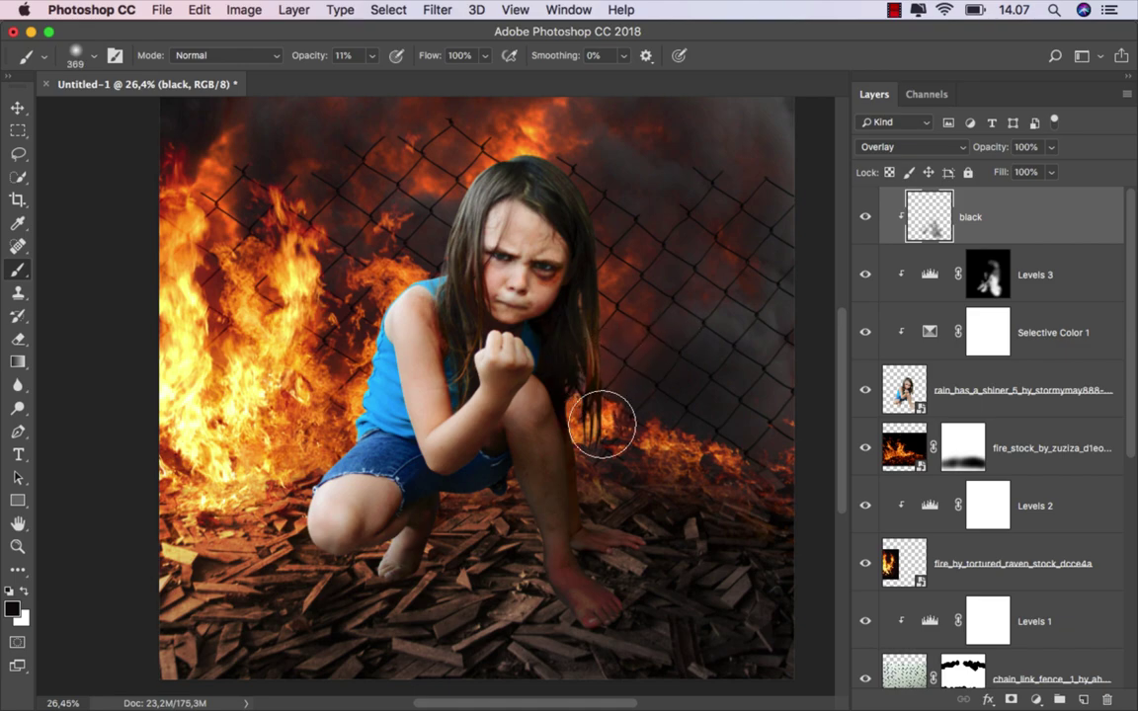
scroll(601, 424, down, 1)
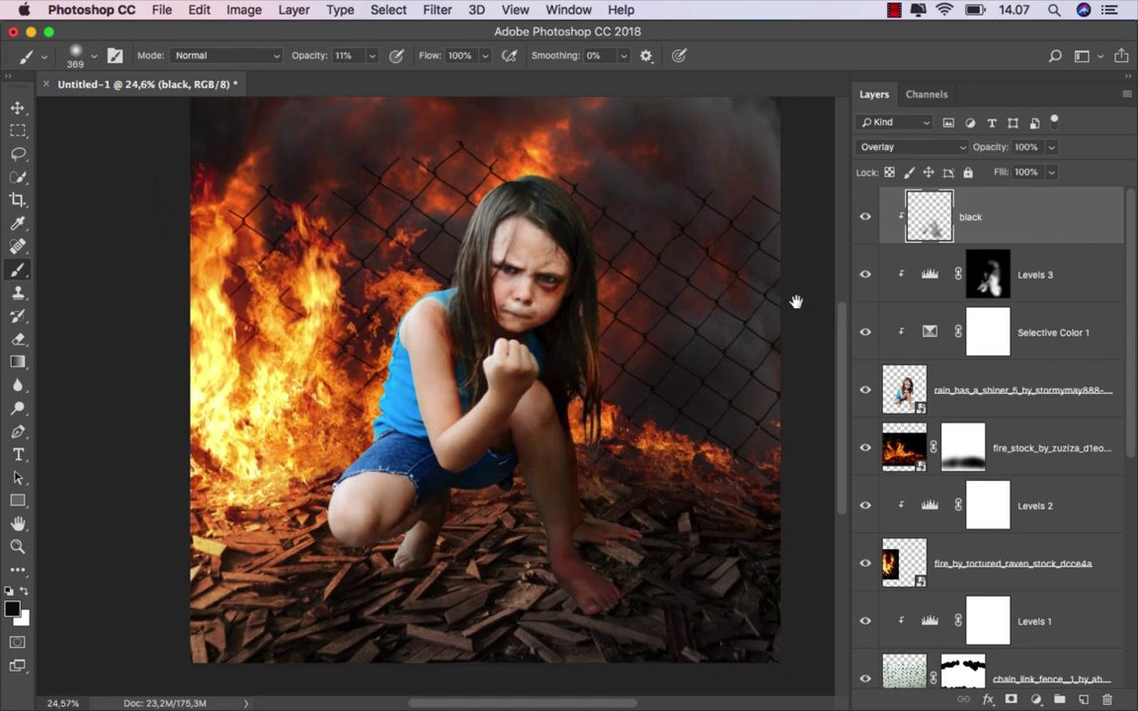
scroll(751, 341, up, 2)
scroll(751, 341, right, 2)
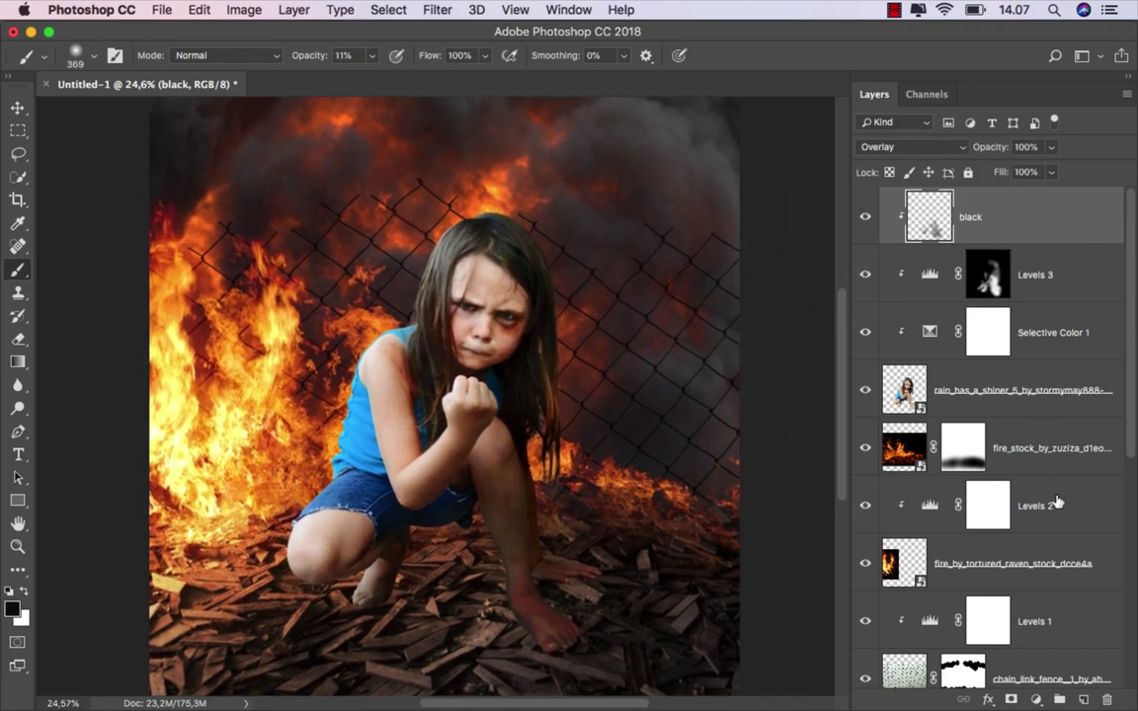
Add a new layer named 'color', clipped above black, in Color blend mode.
click(1082, 700)
right_click(984, 211)
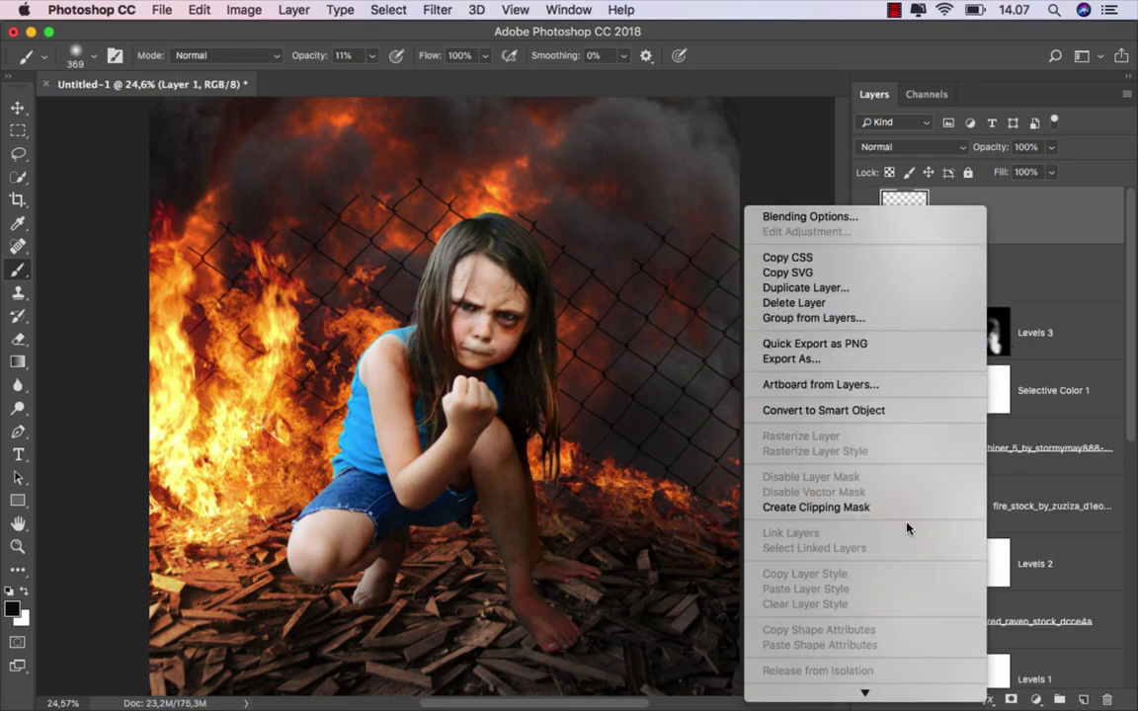
click(903, 512)
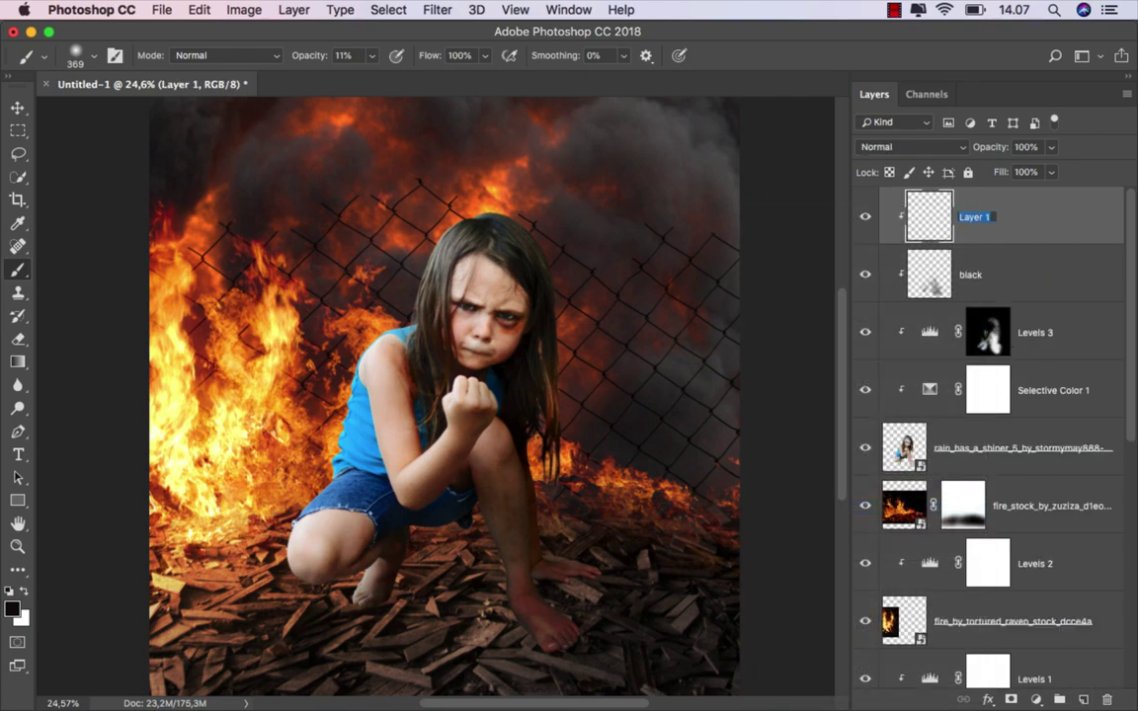
click(909, 147)
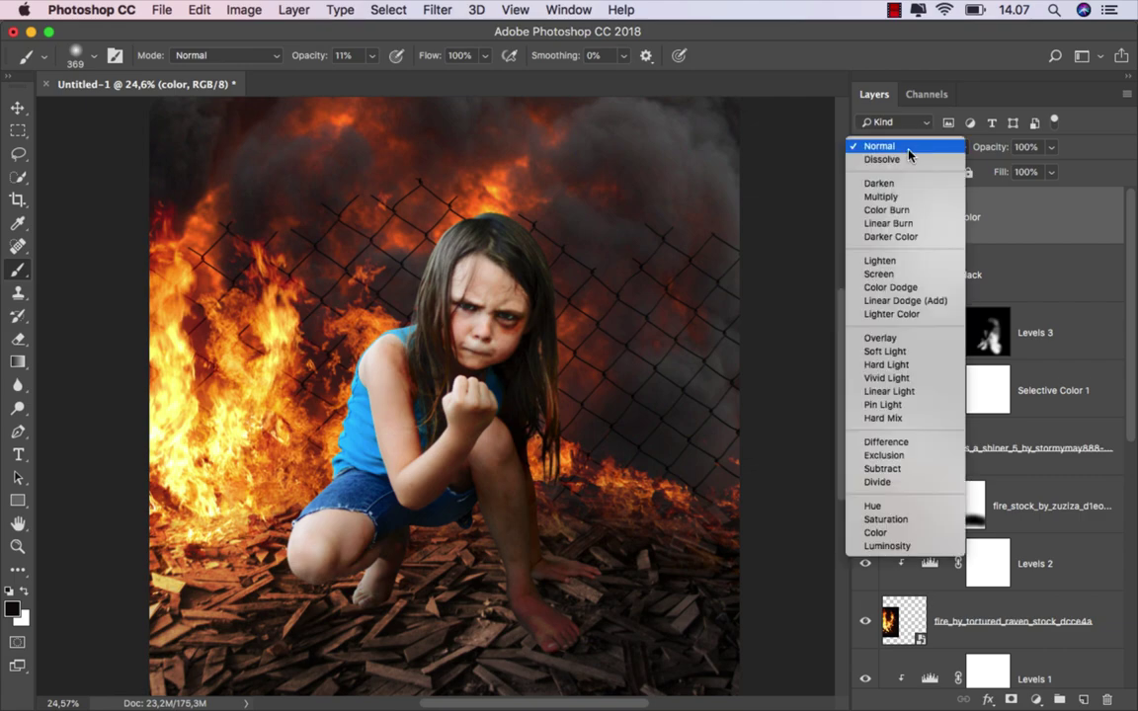
click(894, 530)
Paint colour over the girl's ankle and foot, then make the black layer visible again.
scroll(525, 583, up, 5)
scroll(526, 584, down, 2)
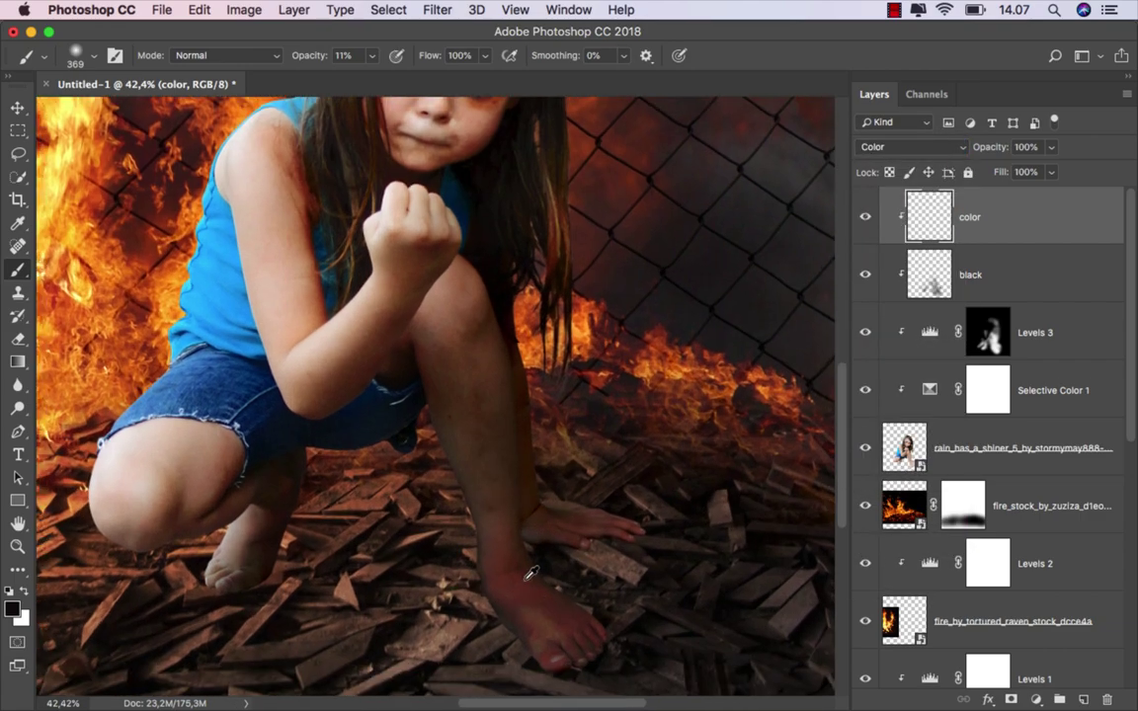
scroll(99, 601, up, 1)
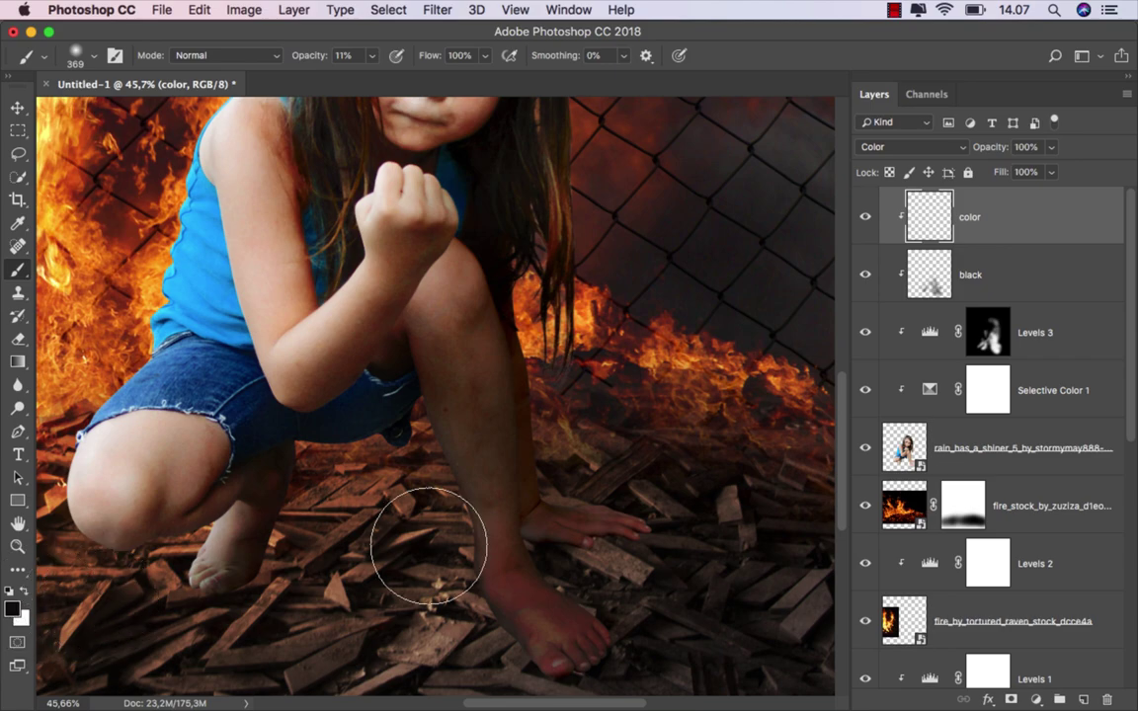
scroll(425, 546, up, 1)
mouse_move(499, 547)
mouse_down()
mouse_move(596, 622)
mouse_move(526, 589)
mouse_move(549, 538)
mouse_move(635, 602)
mouse_move(554, 477)
mouse_move(666, 479)
mouse_move(538, 437)
mouse_move(528, 329)
mouse_move(521, 360)
mouse_move(538, 511)
mouse_move(604, 578)
mouse_move(589, 604)
mouse_move(462, 539)
mouse_move(397, 549)
mouse_move(239, 500)
mouse_move(386, 454)
mouse_move(419, 348)
mouse_move(446, 359)
mouse_move(480, 480)
mouse_move(630, 627)
mouse_up()
scroll(657, 577, down, 3)
drag(667, 572, 612, 585)
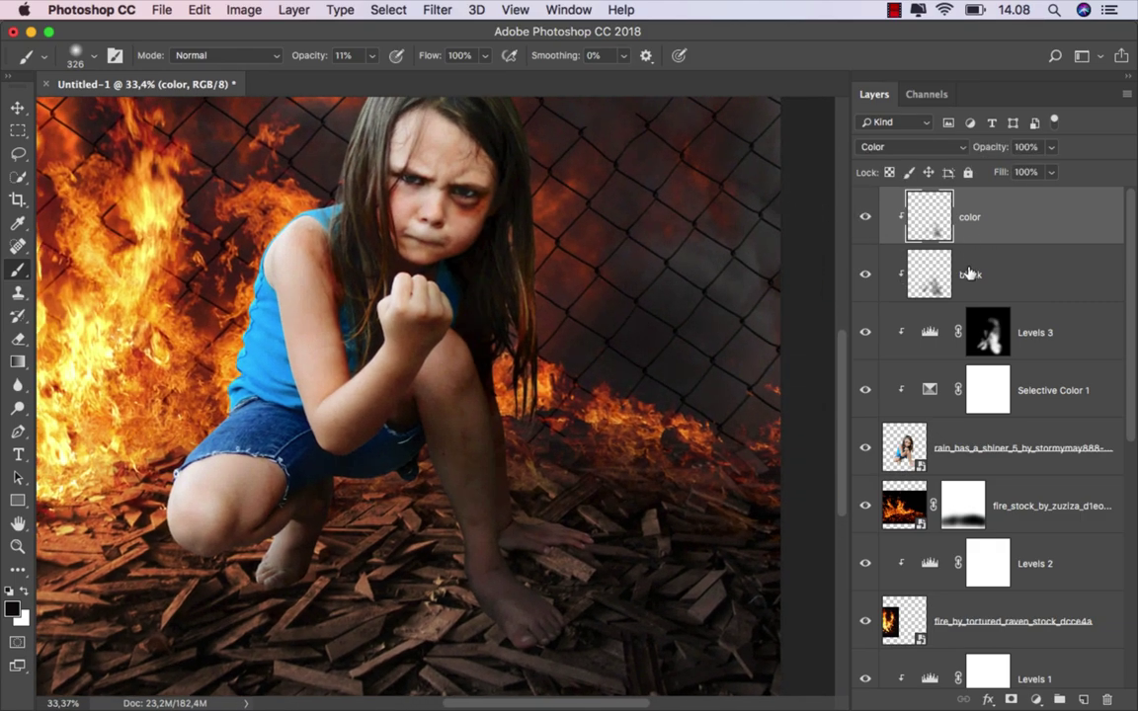
click(864, 278)
scroll(597, 324, down, 3)
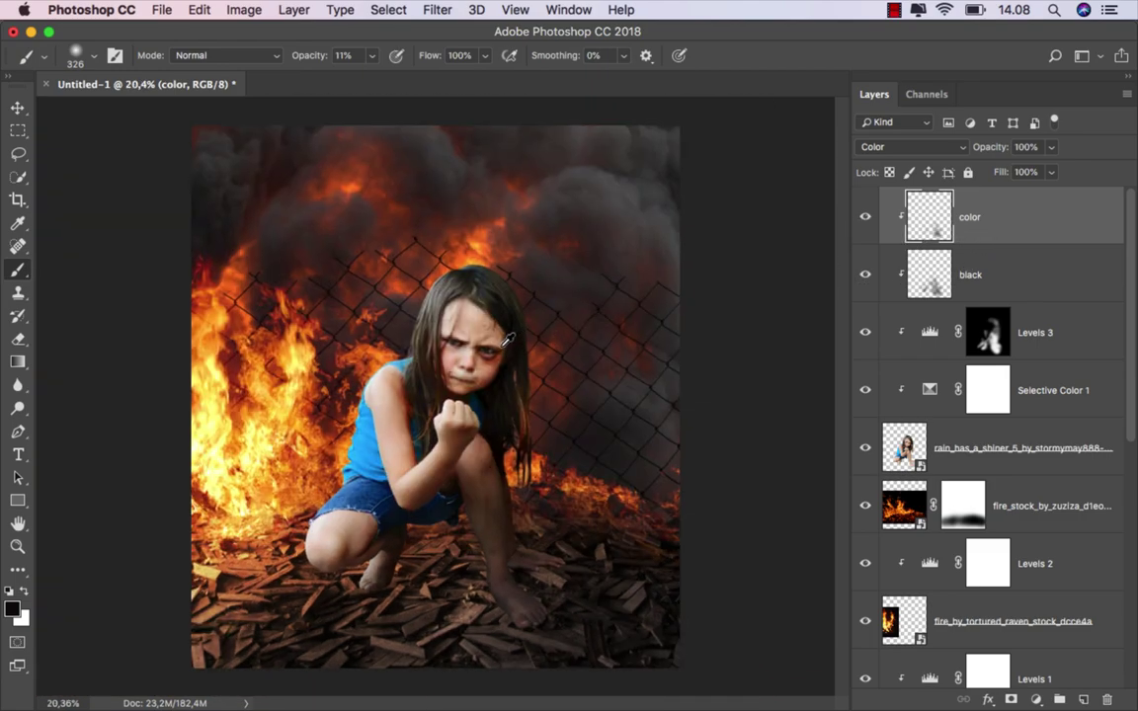
scroll(553, 331, up, 1)
scroll(526, 338, up, 1)
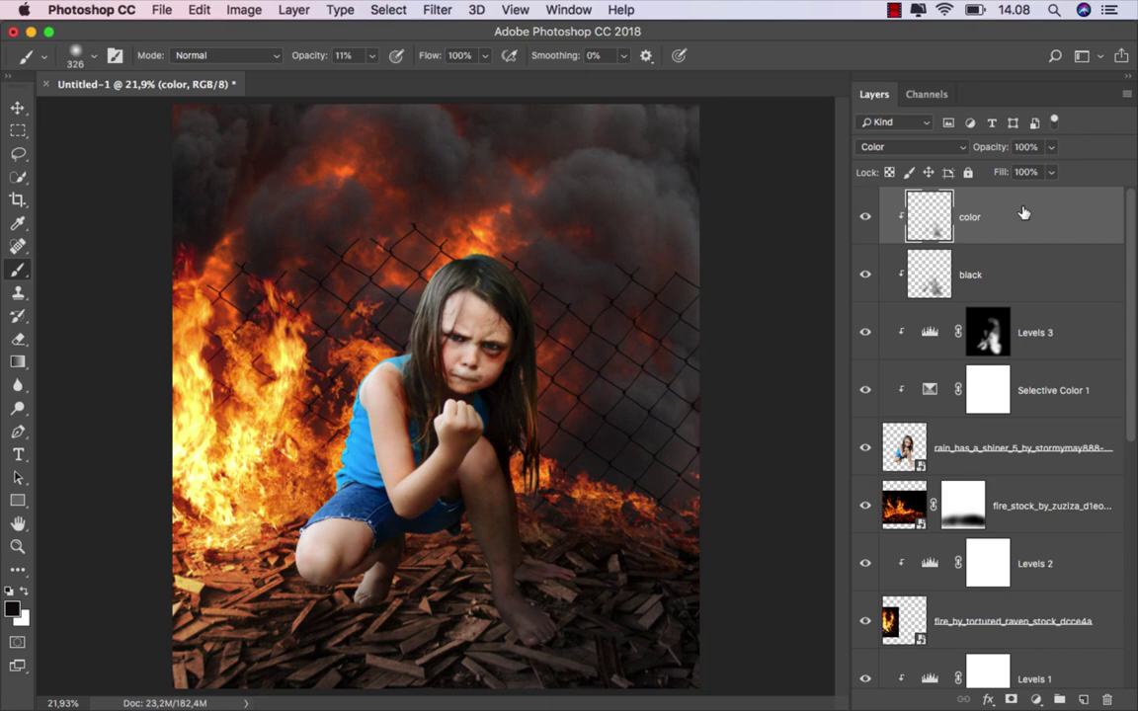
click(1036, 700)
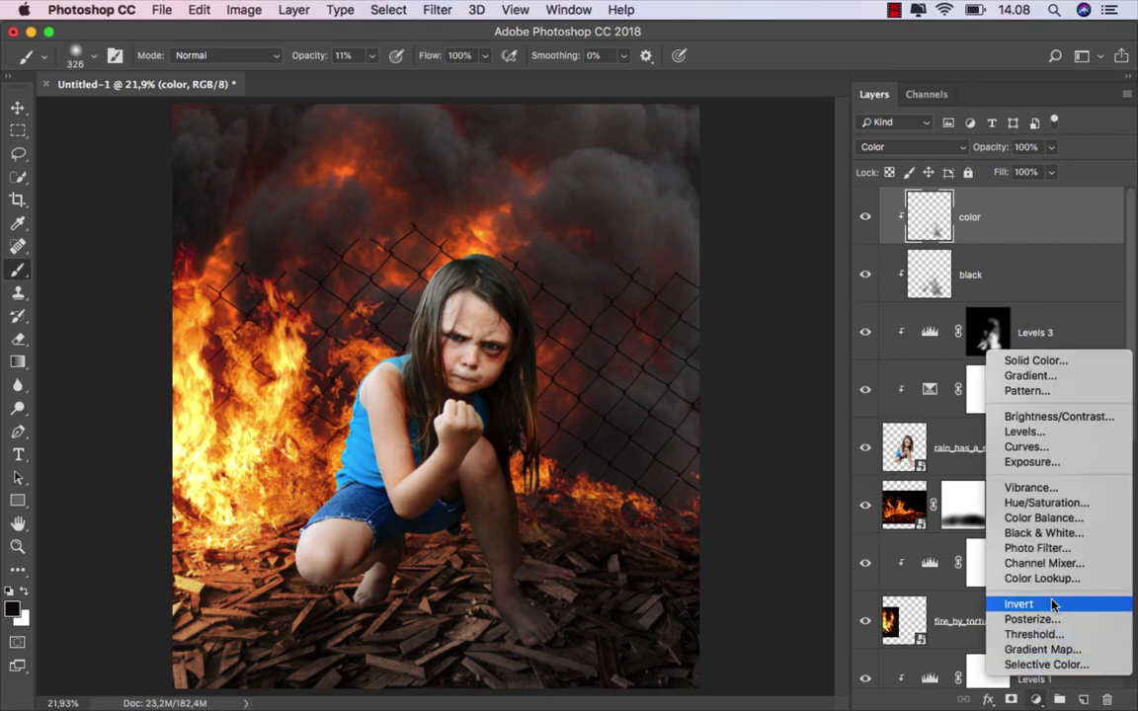
Add a Hue/Saturation adjustment with Colorize on, Hue 12 and Saturation 74, tinting the girl red.
click(1047, 503)
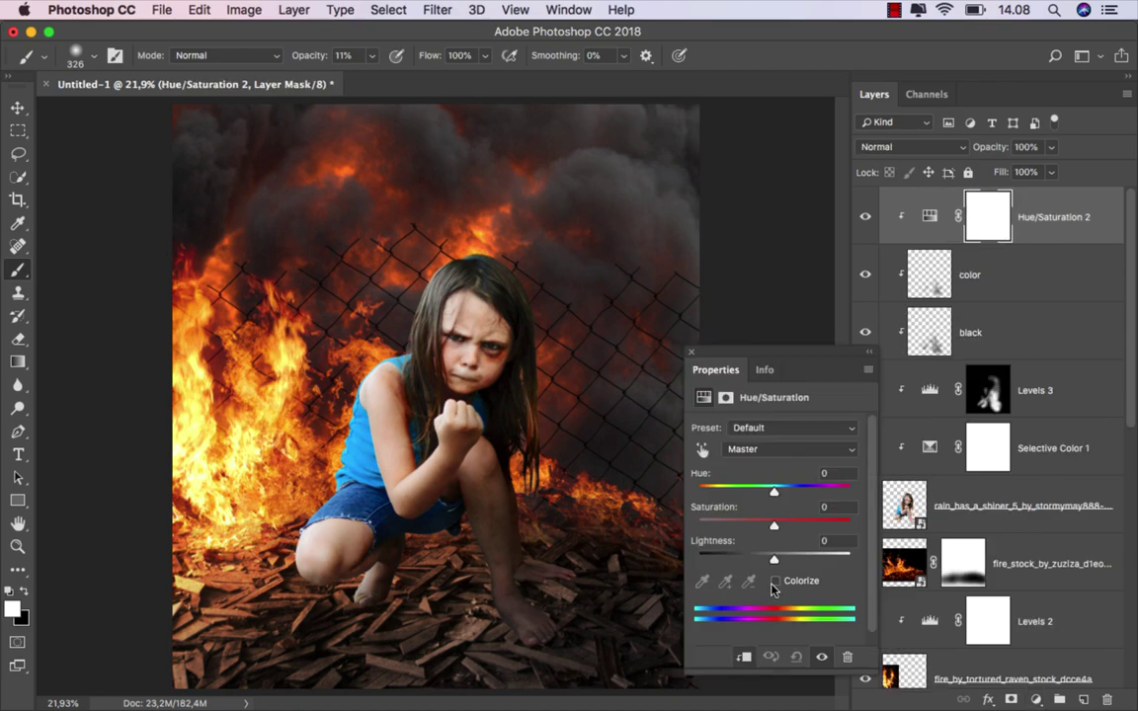
click(774, 582)
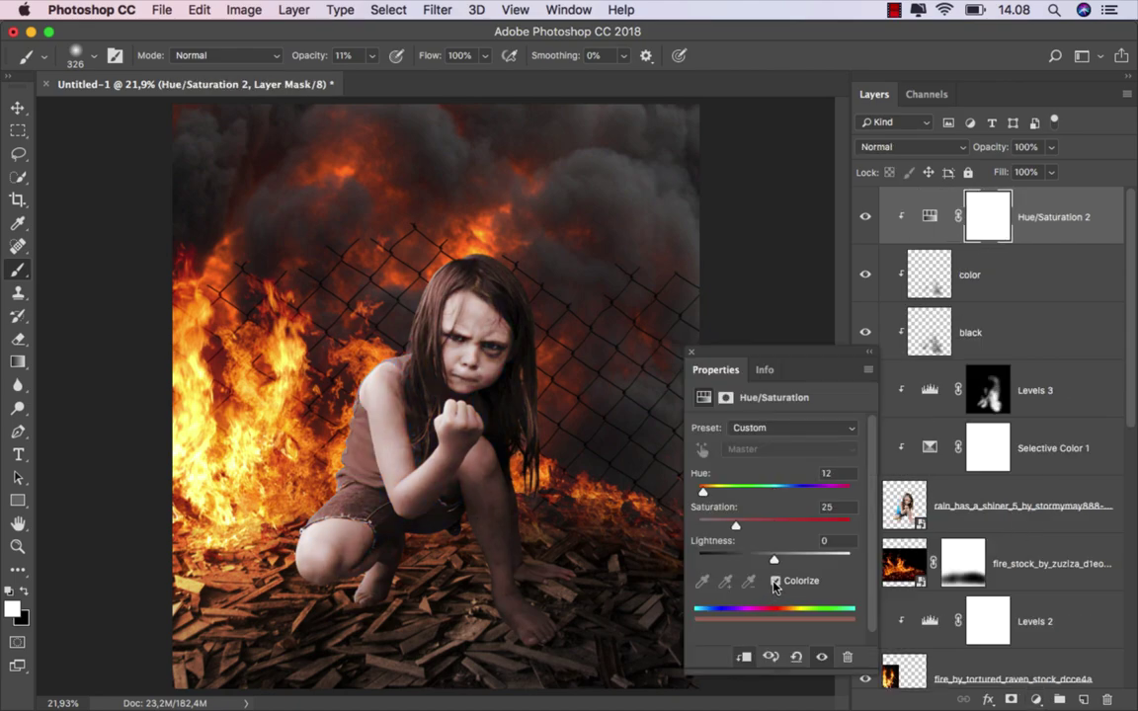
click(797, 522)
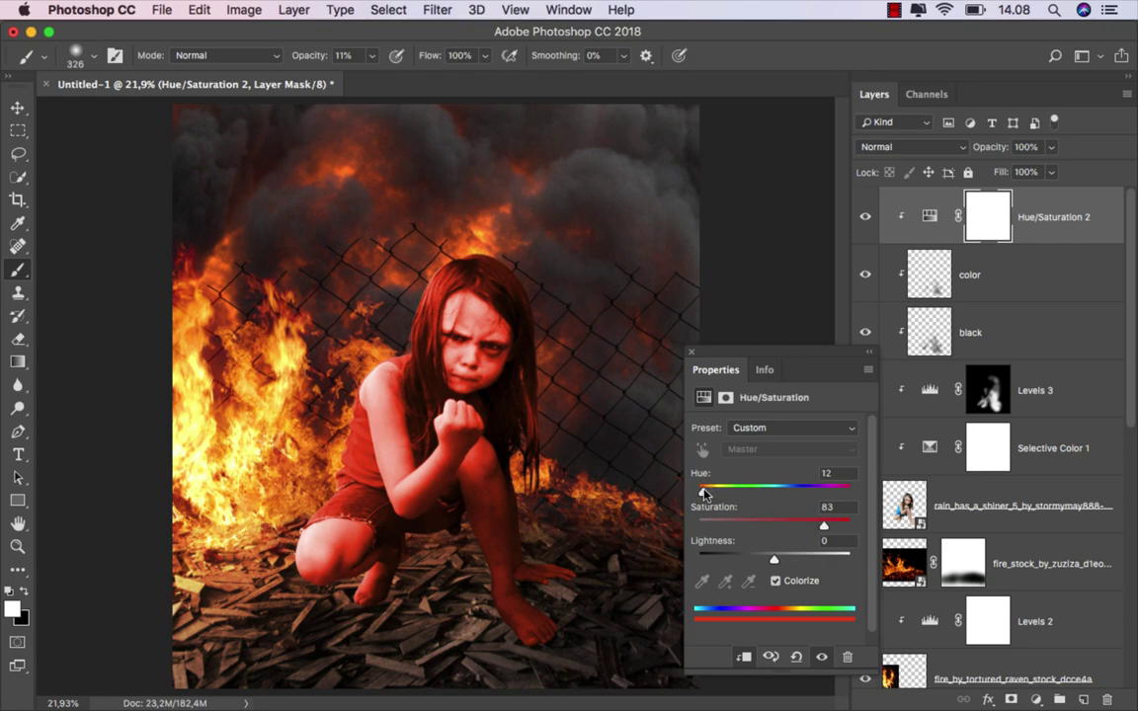
Shift the Hue/Saturation 2 colorize hue from 12 to about 19, then close Properties.
drag(704, 493, 708, 494)
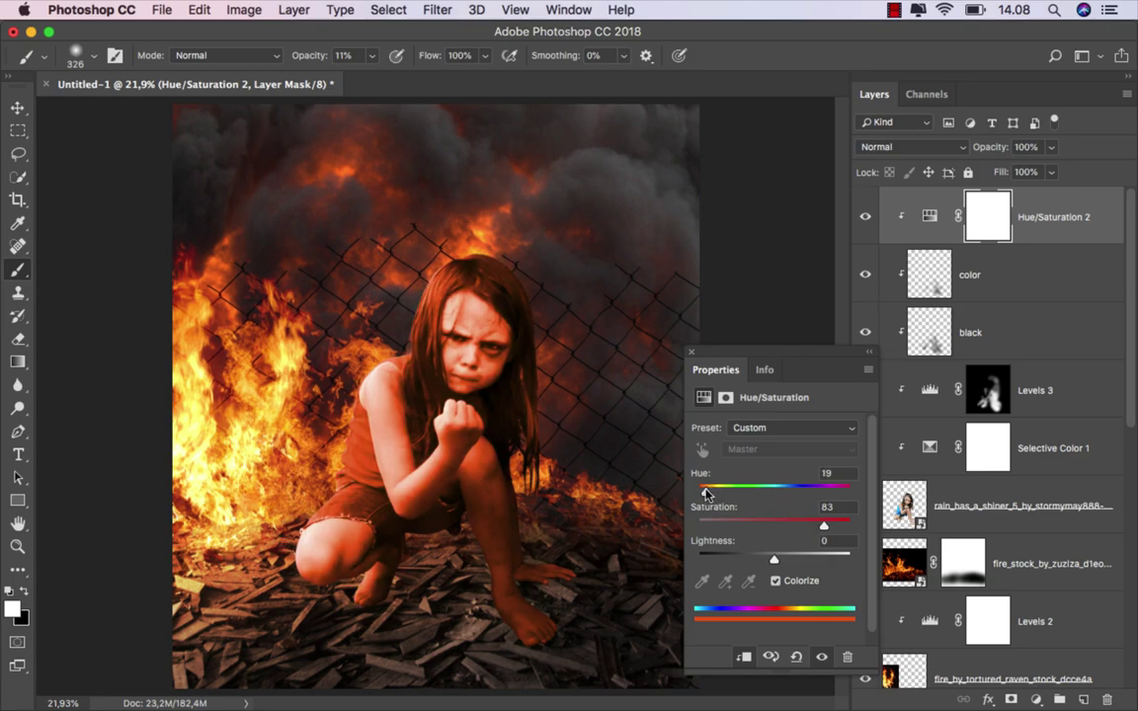
click(691, 352)
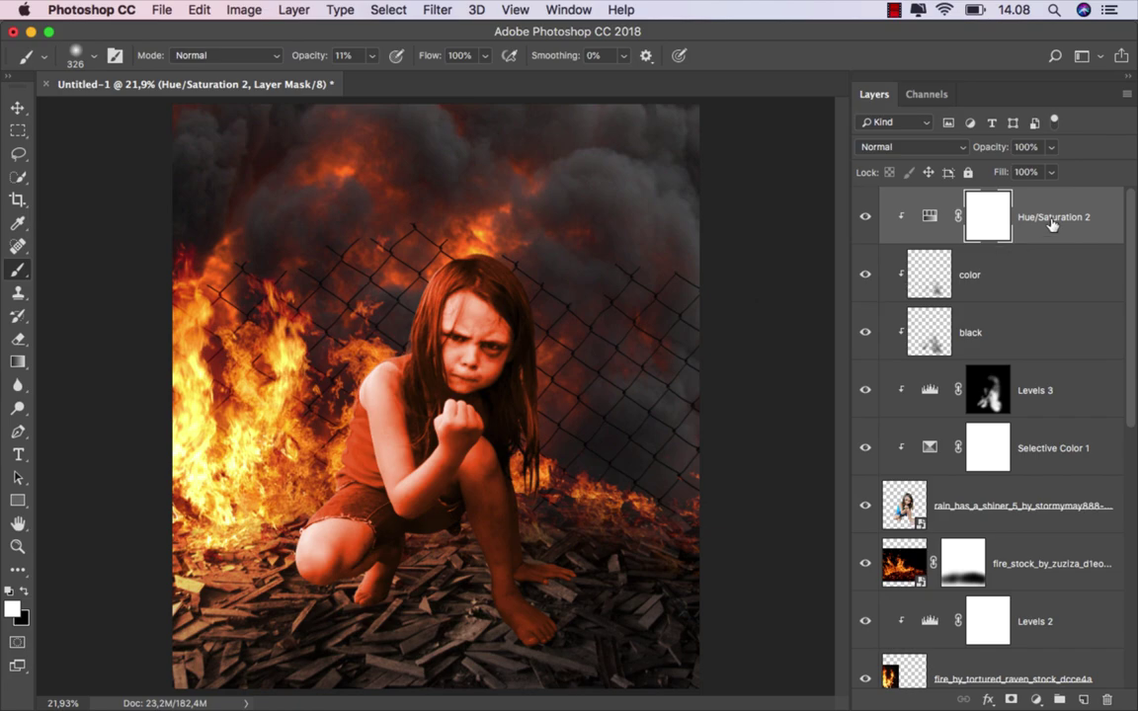
key(ctrl+2)
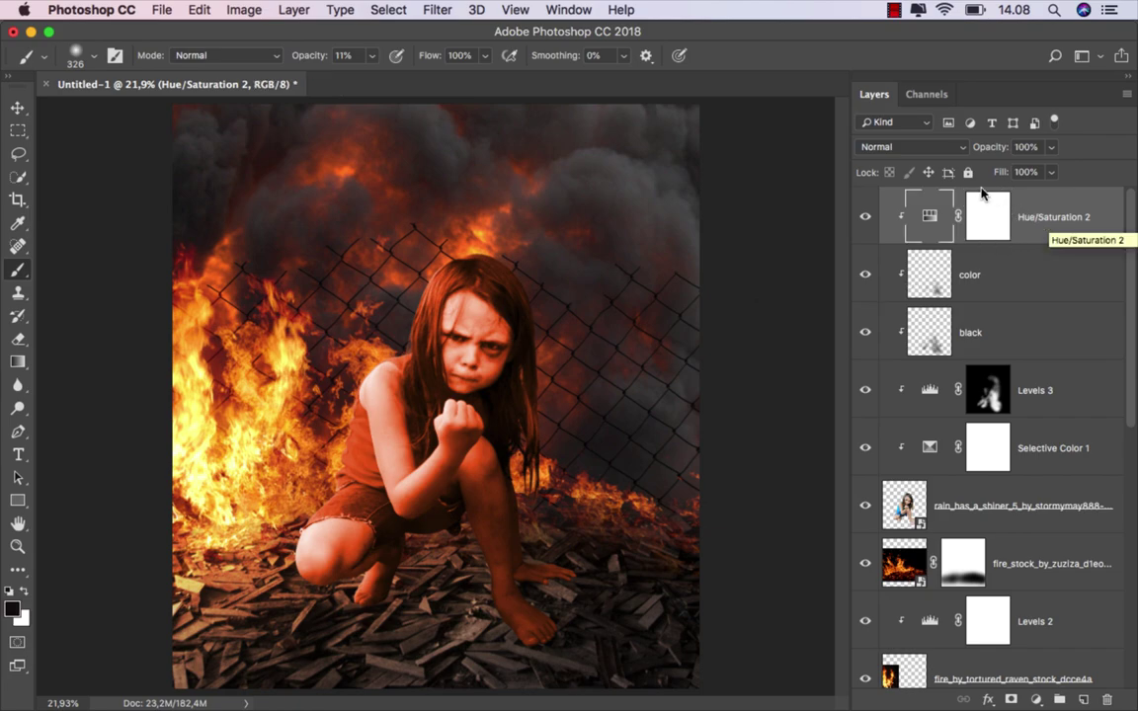
Blend Hue/Saturation 2 as Linear Dodge (Add) at 40% fill and invert its mask to black.
click(909, 146)
click(906, 300)
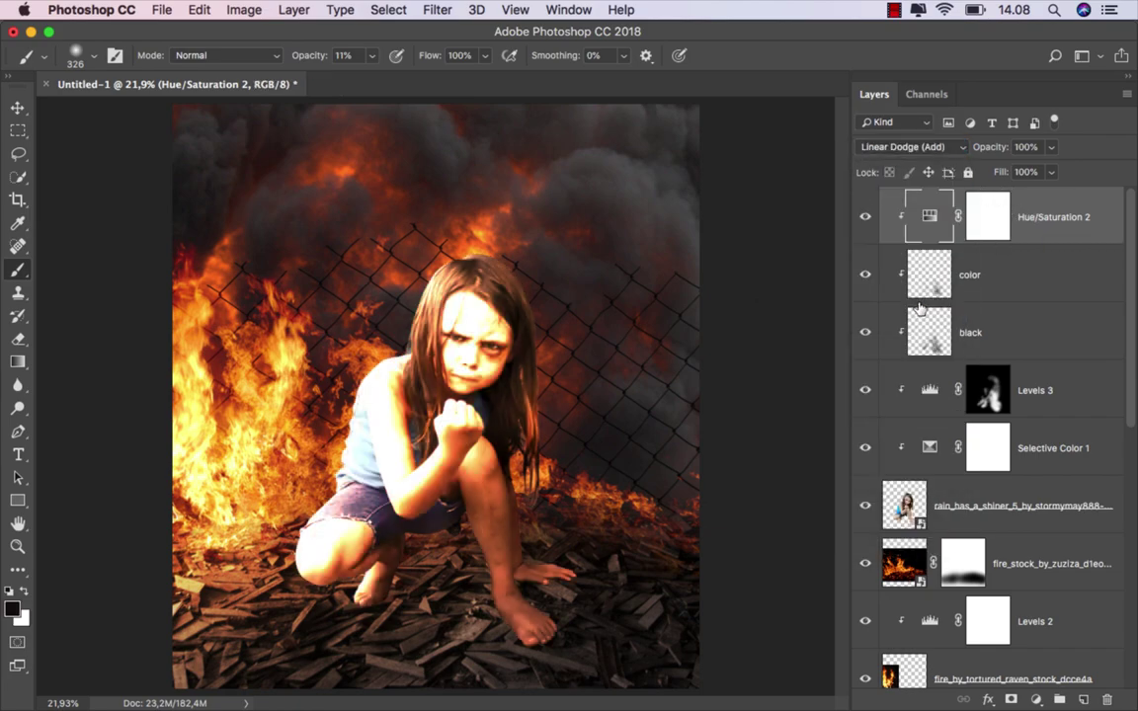
click(1052, 173)
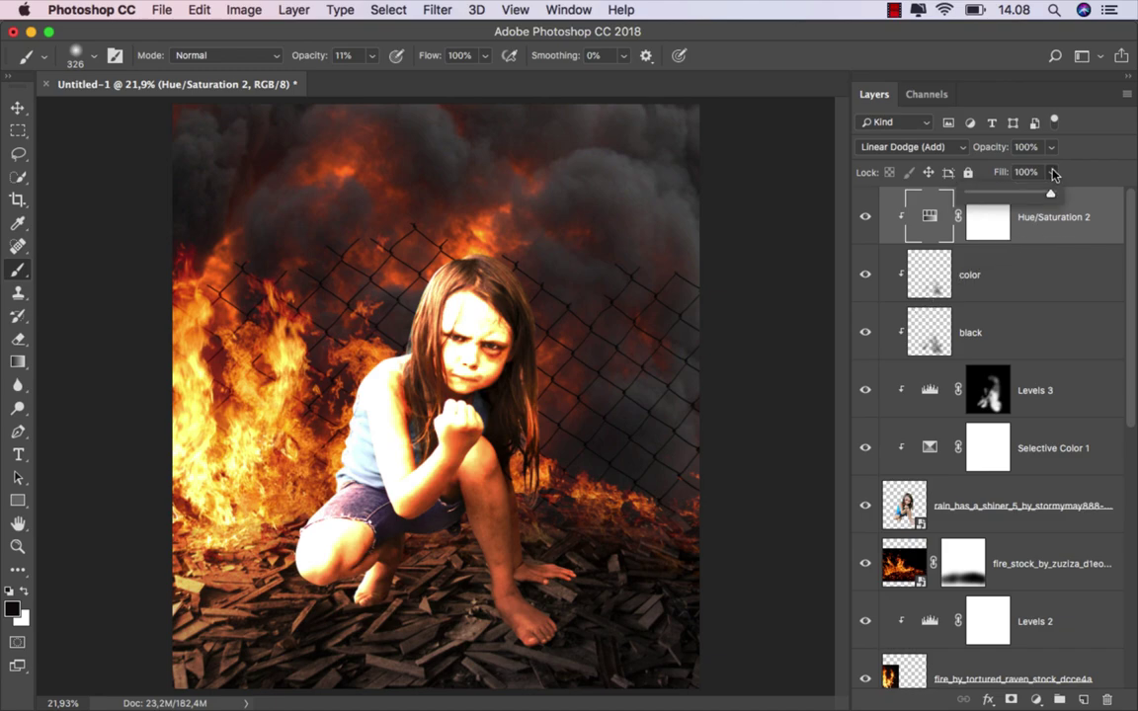
drag(1038, 195, 1001, 196)
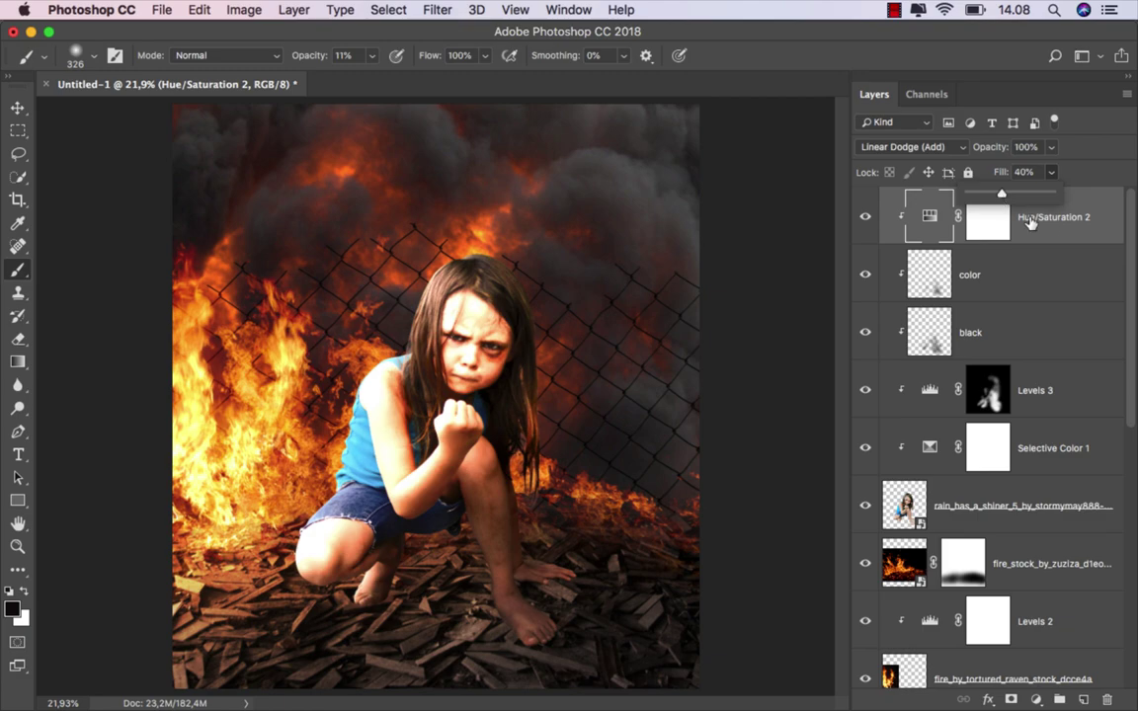
click(866, 217)
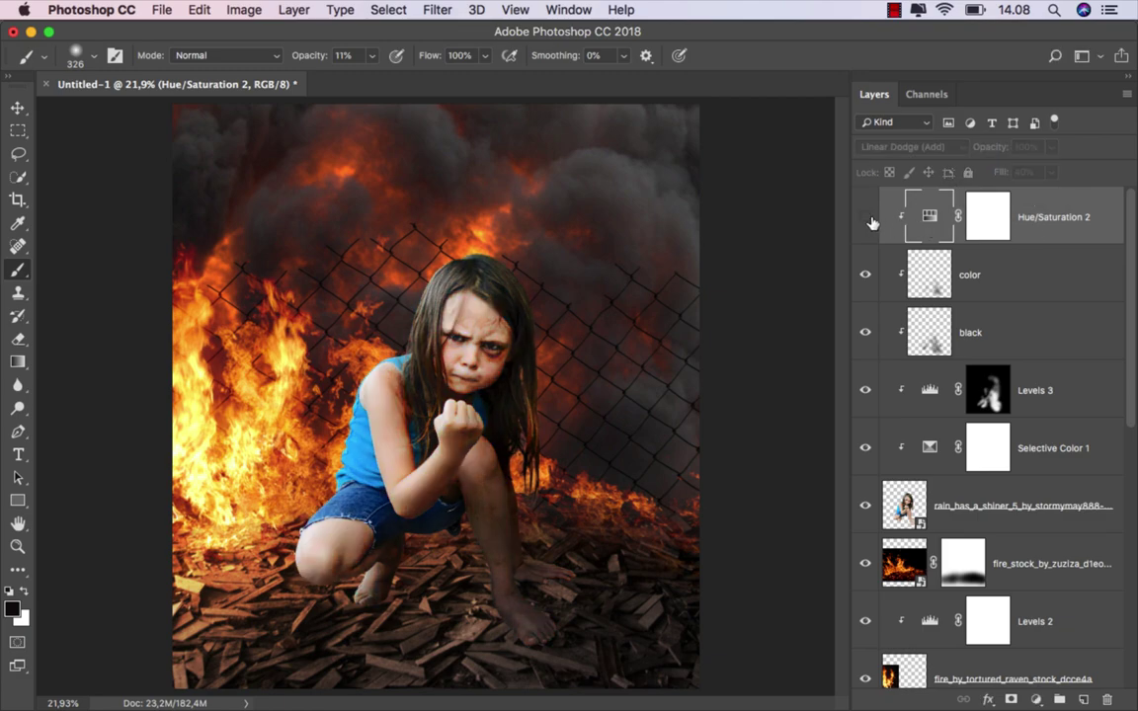
click(981, 226)
key(super+i)
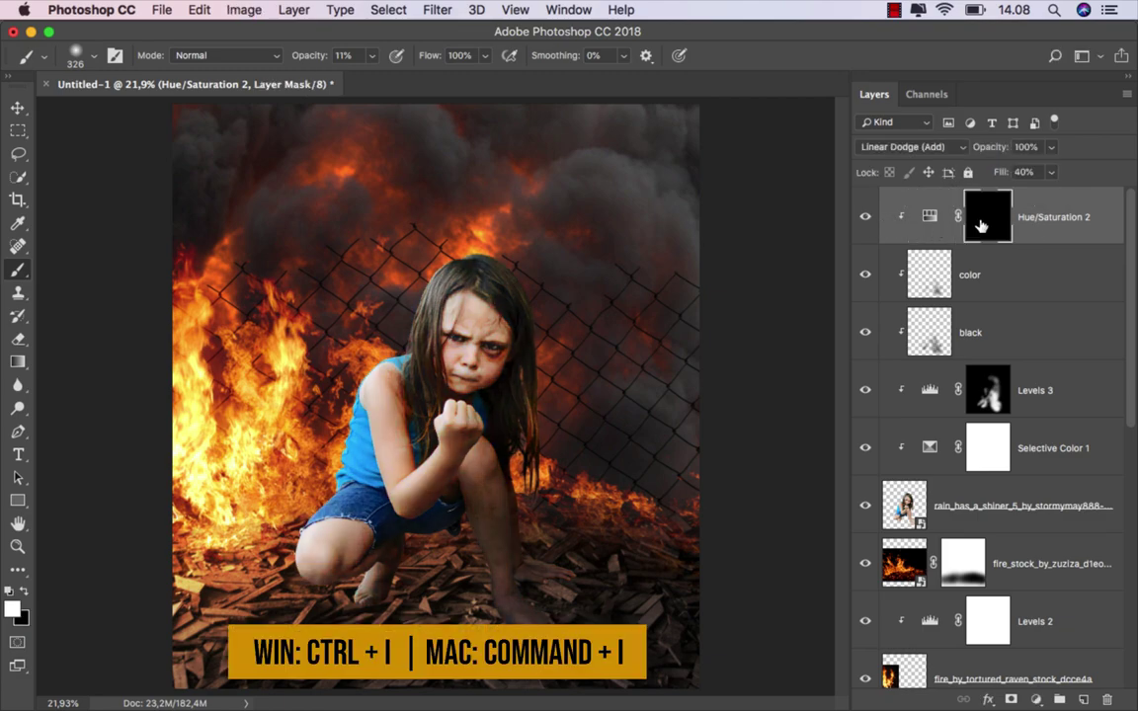
Paint the glow back onto the hair top, shoulder and upper arm, shrinking the brush to 112 px.
scroll(449, 346, up, 3)
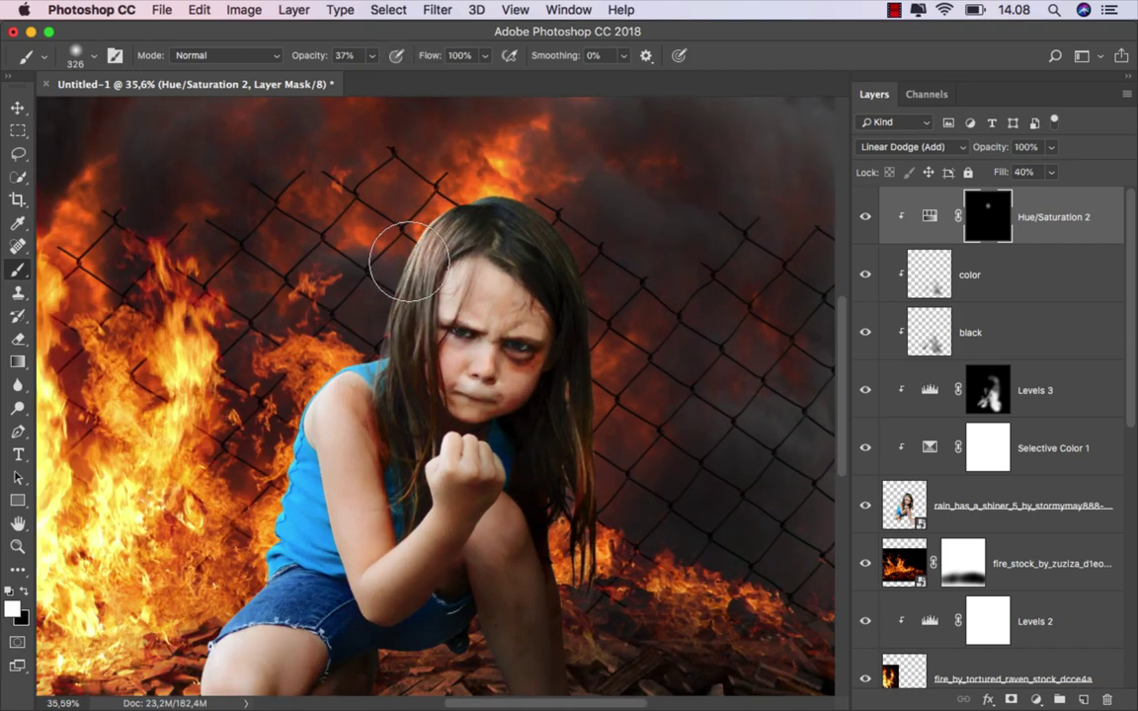
mouse_move(394, 254)
mouse_down()
mouse_move(472, 193)
mouse_move(535, 205)
mouse_up()
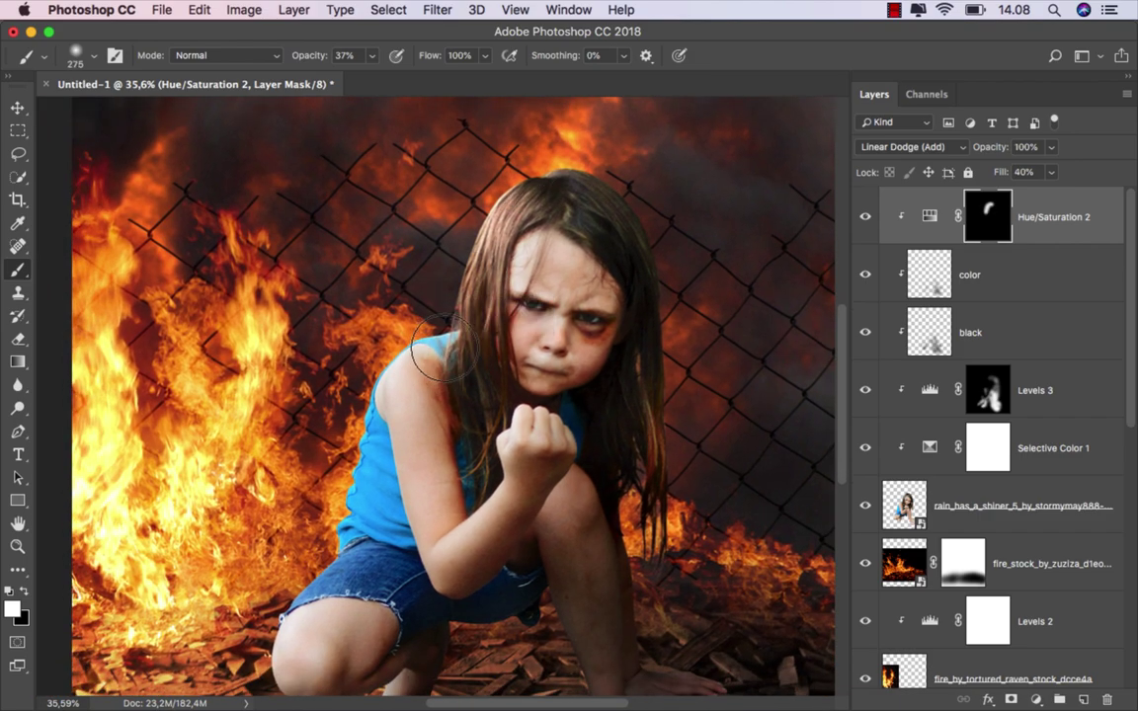
mouse_move(437, 351)
mouse_down()
mouse_move(341, 400)
mouse_move(405, 345)
mouse_move(373, 494)
mouse_move(414, 473)
mouse_up()
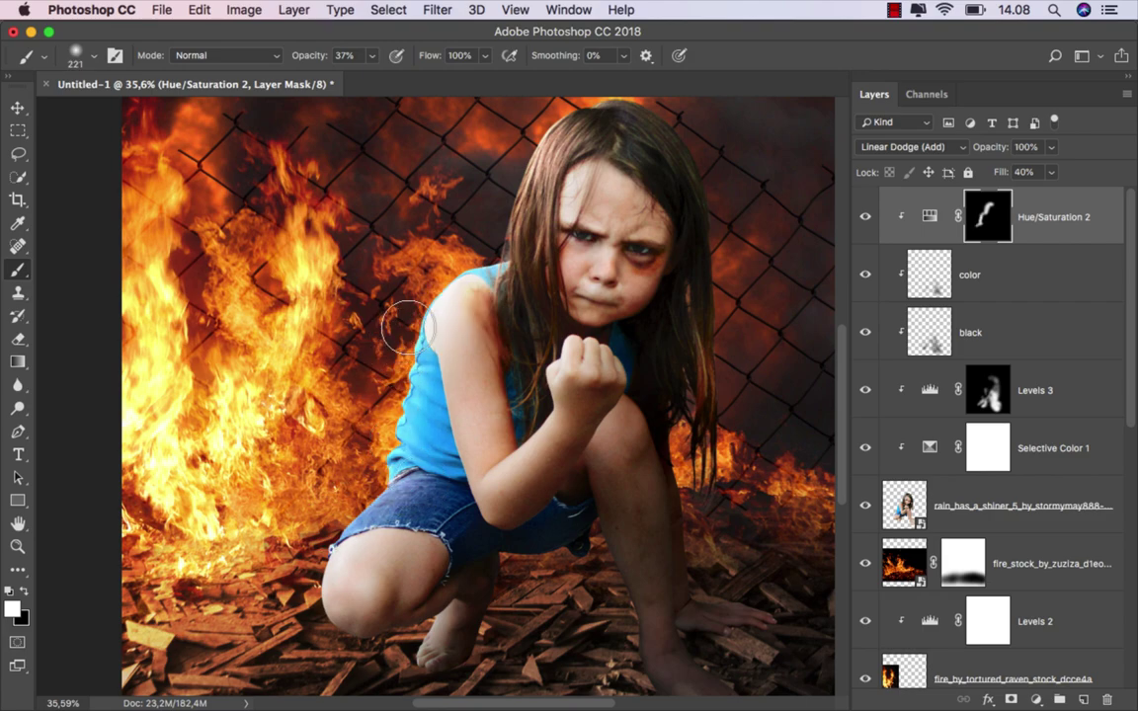
mouse_move(405, 327)
mouse_down()
mouse_move(457, 419)
mouse_move(457, 480)
mouse_up()
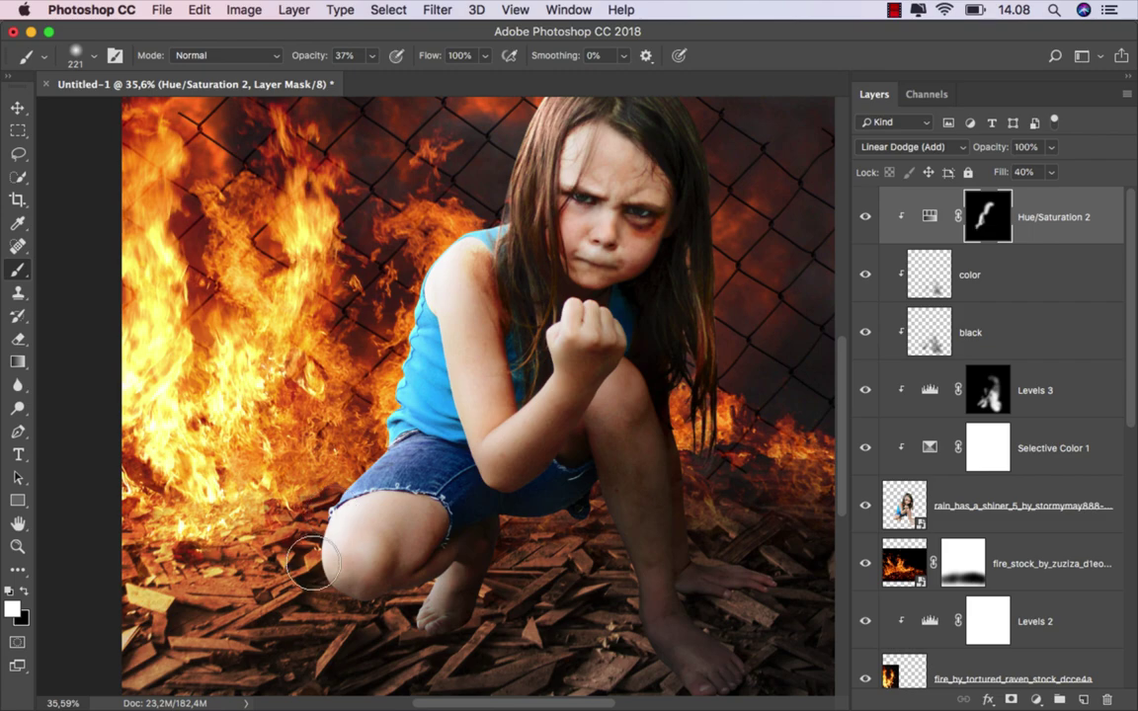
scroll(326, 514, down, 2)
key(bracketleft)
key(bracketleft)
key(bracketleft)
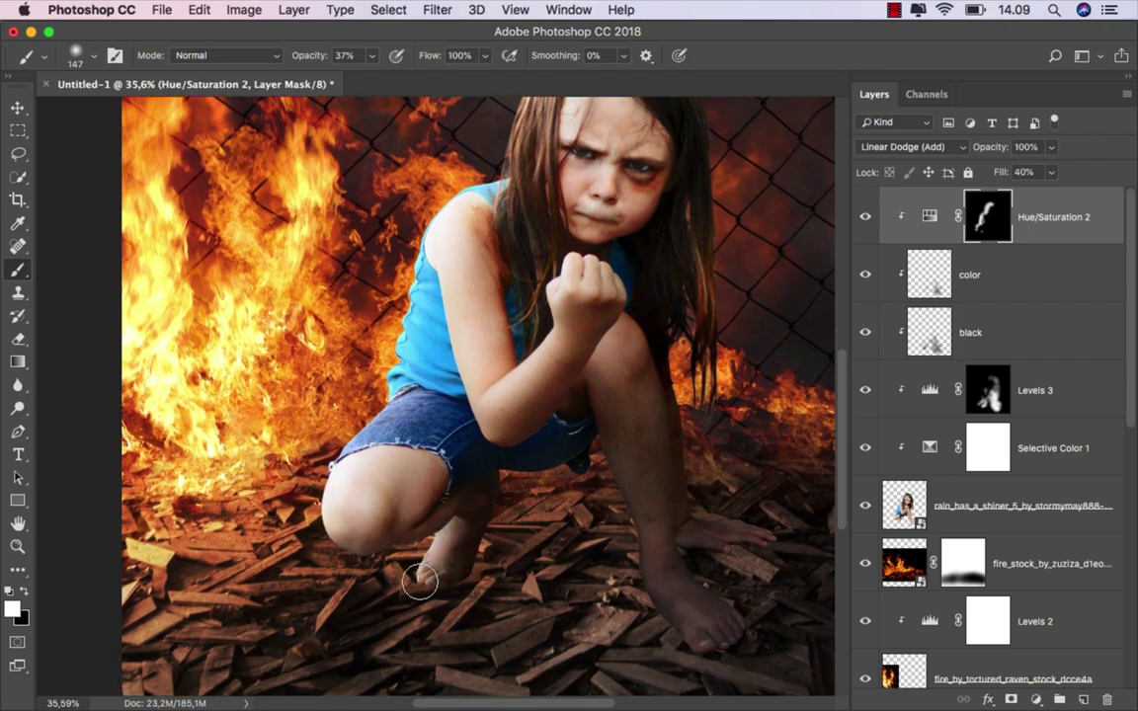
scroll(419, 583, up, 3)
drag(444, 553, 432, 544)
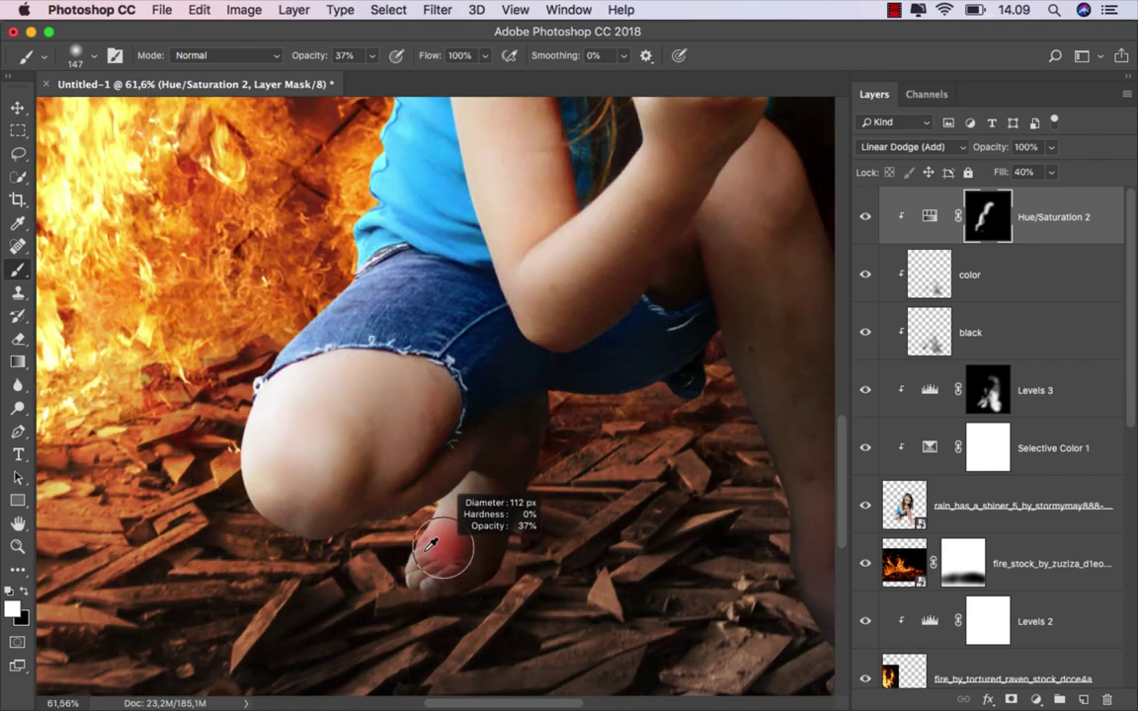
Continue painting glow along the girl's fire-facing side, varying the brush from 61 to 386 px.
scroll(454, 484, down, 2)
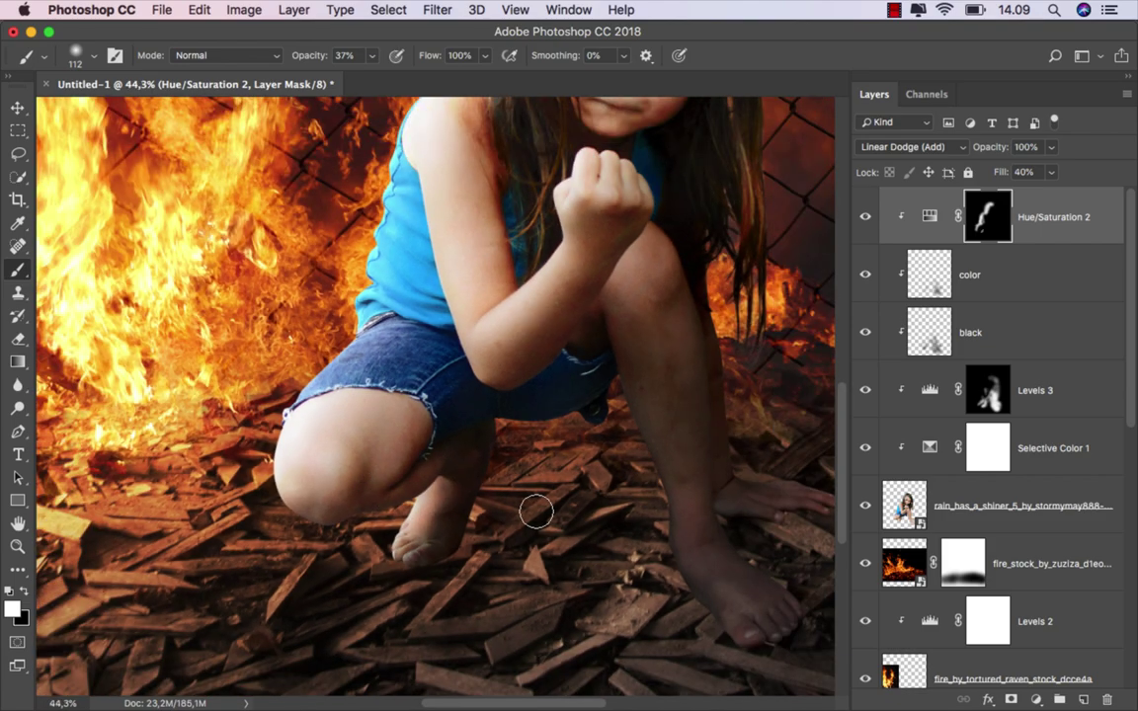
drag(537, 511, 480, 518)
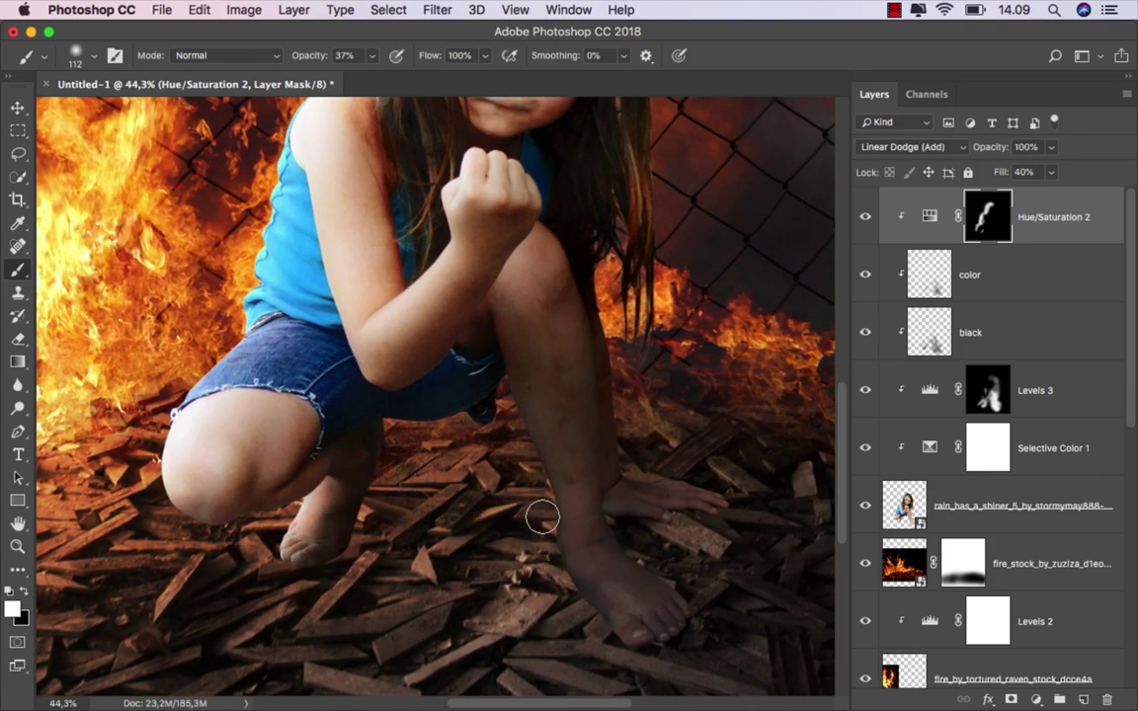
scroll(539, 516, down, 1)
scroll(539, 516, down, 2)
drag(376, 445, 425, 583)
drag(445, 431, 415, 432)
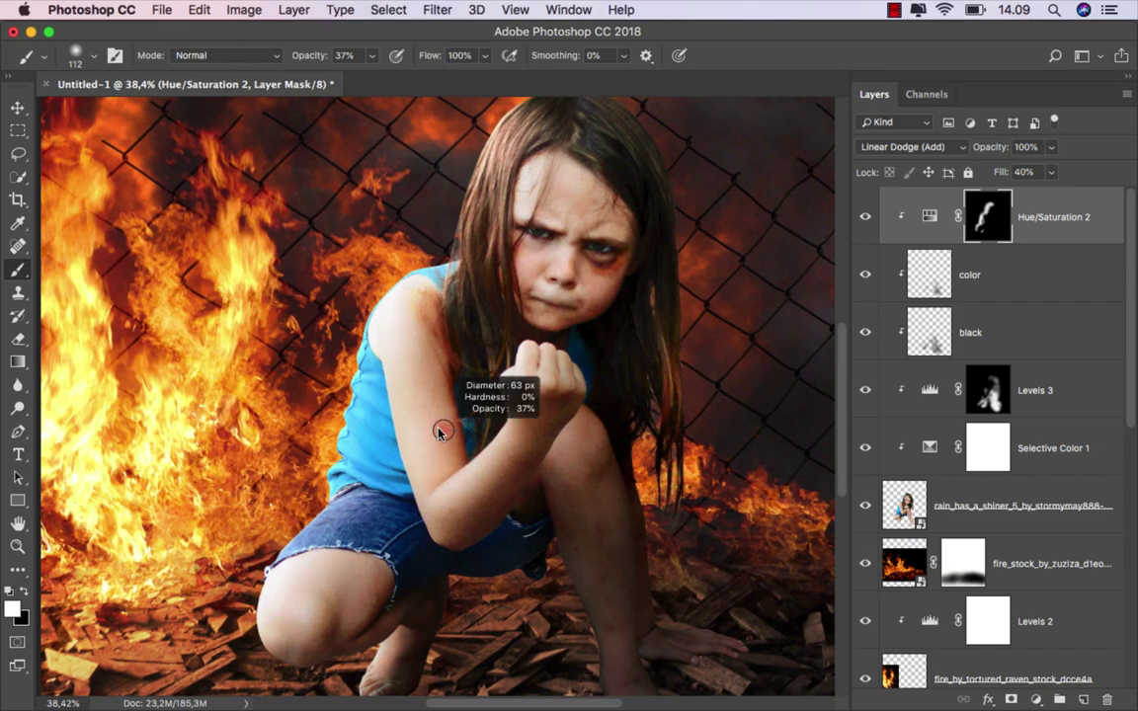
drag(521, 420, 553, 420)
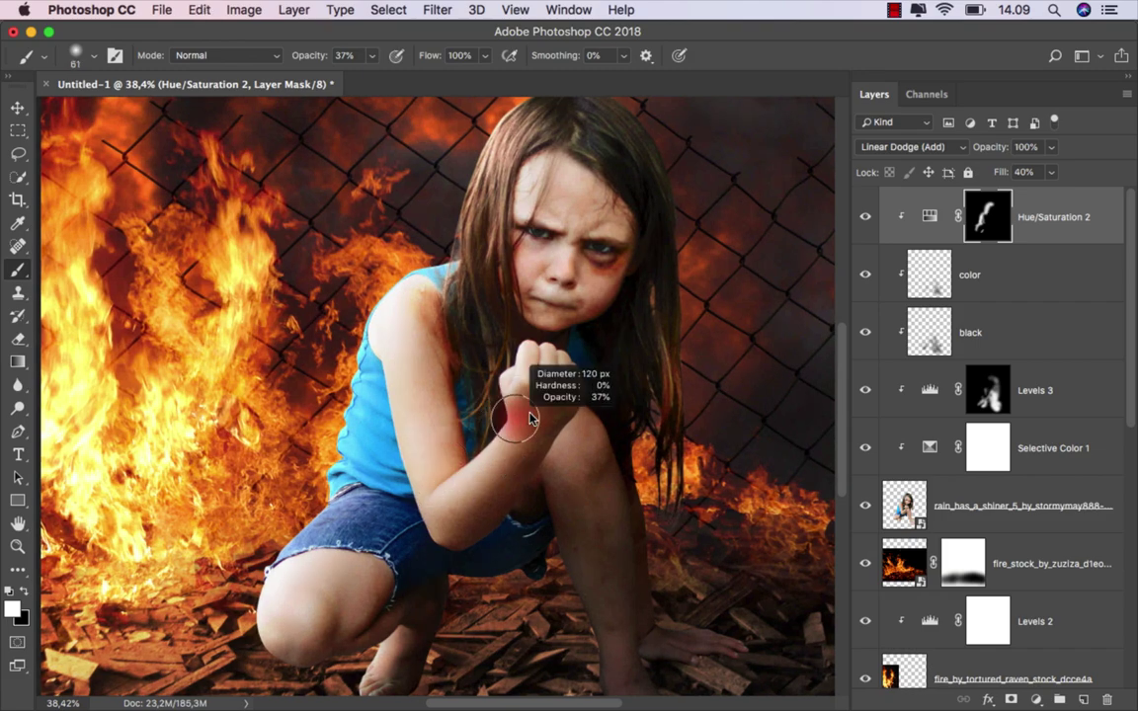
scroll(464, 410, up, 2)
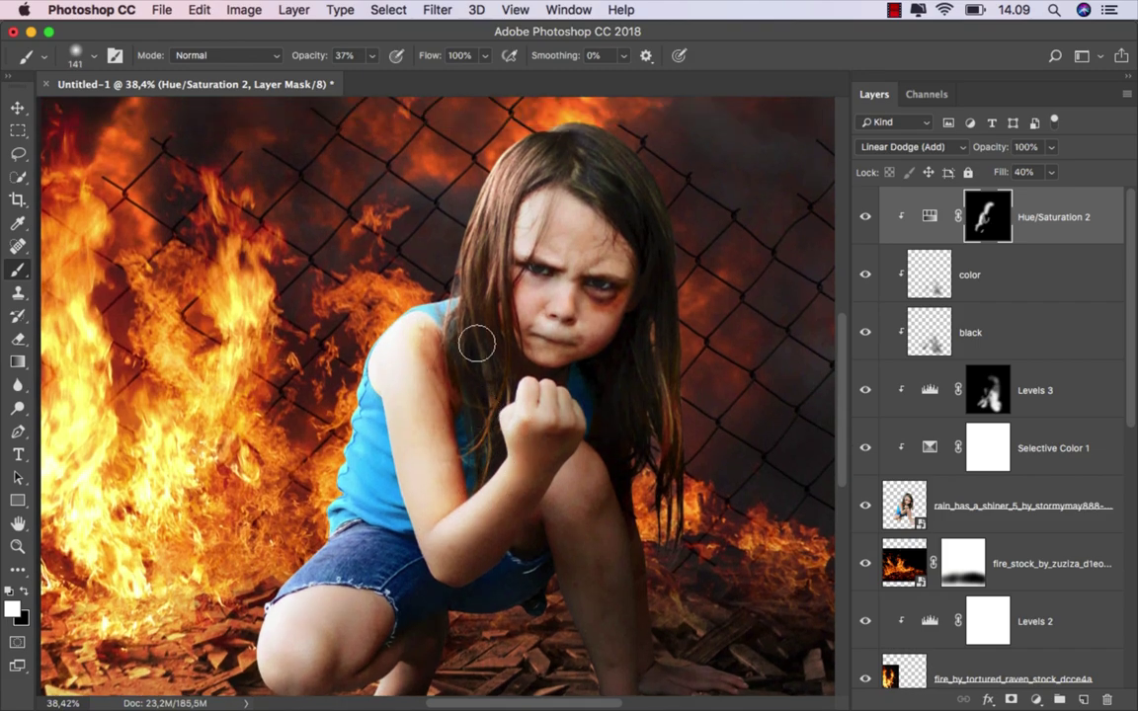
mouse_move(424, 360)
mouse_down()
mouse_move(464, 361)
mouse_move(385, 276)
mouse_move(457, 204)
mouse_move(480, 362)
mouse_up()
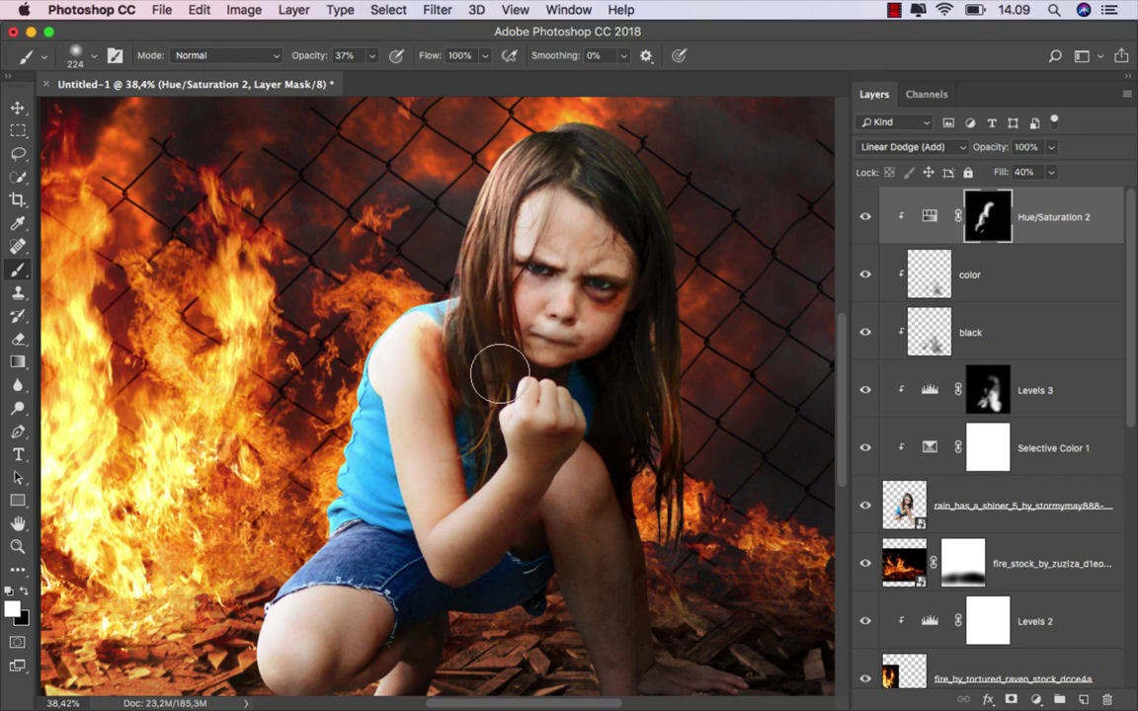
drag(508, 255, 586, 255)
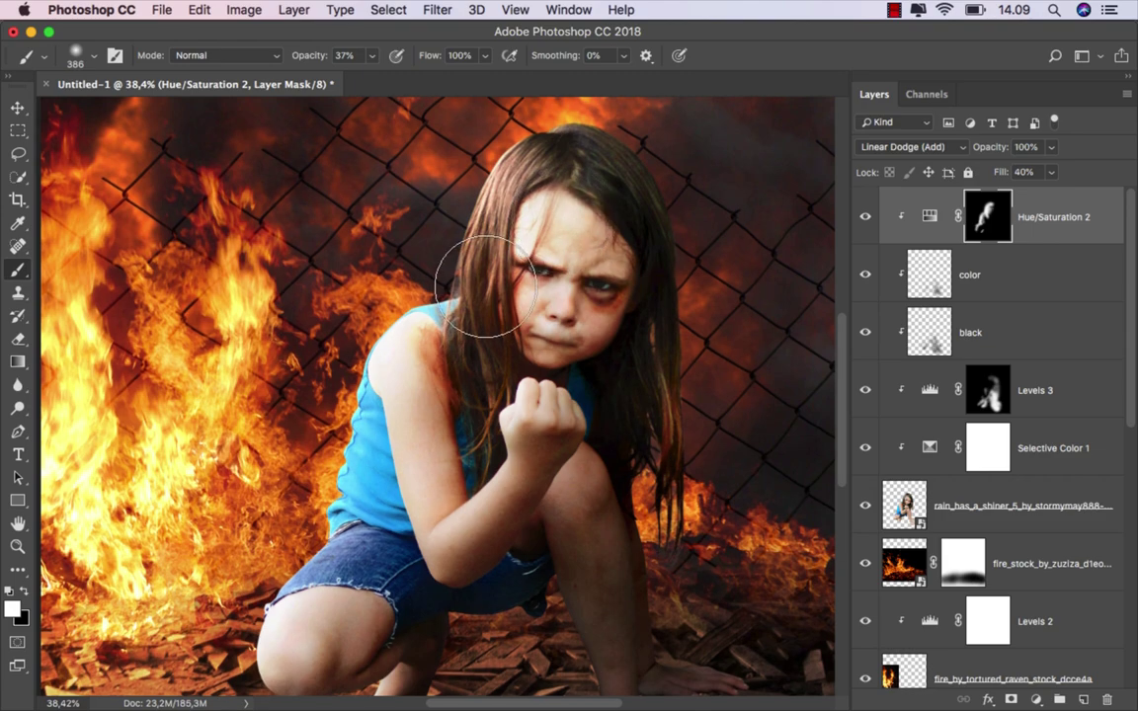
scroll(489, 198, up, 2)
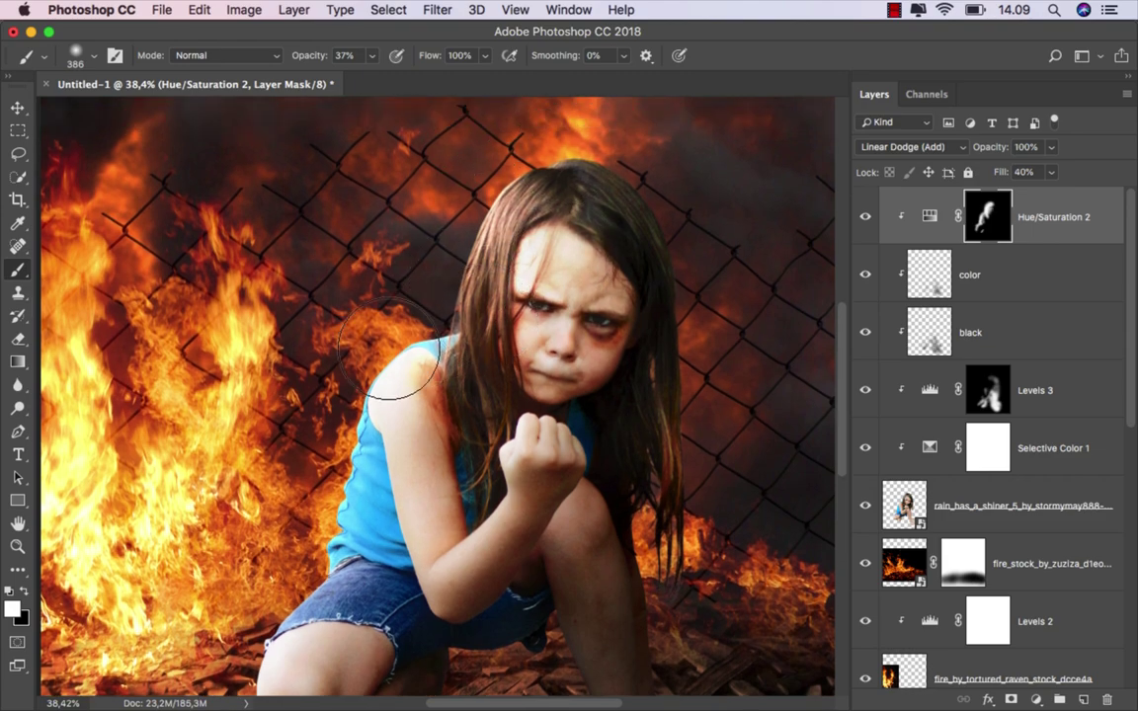
scroll(336, 375, down, 5)
scroll(336, 375, left, 3)
scroll(375, 445, down, 3)
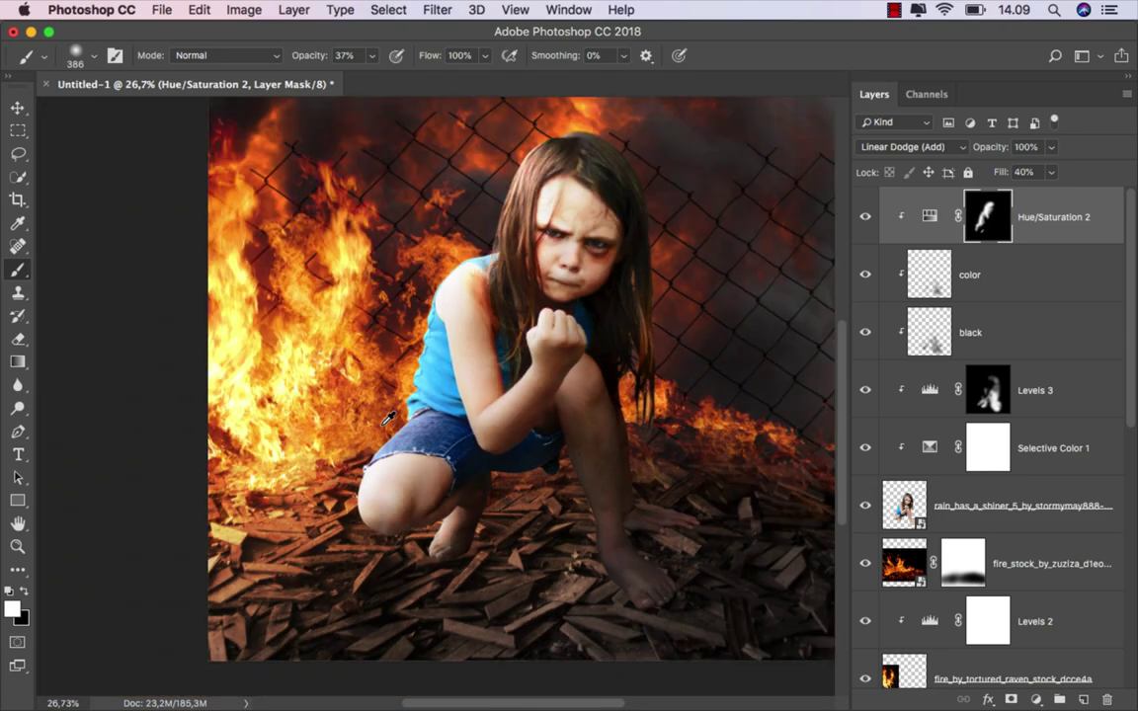
scroll(376, 444, down, 1)
scroll(494, 396, down, 3)
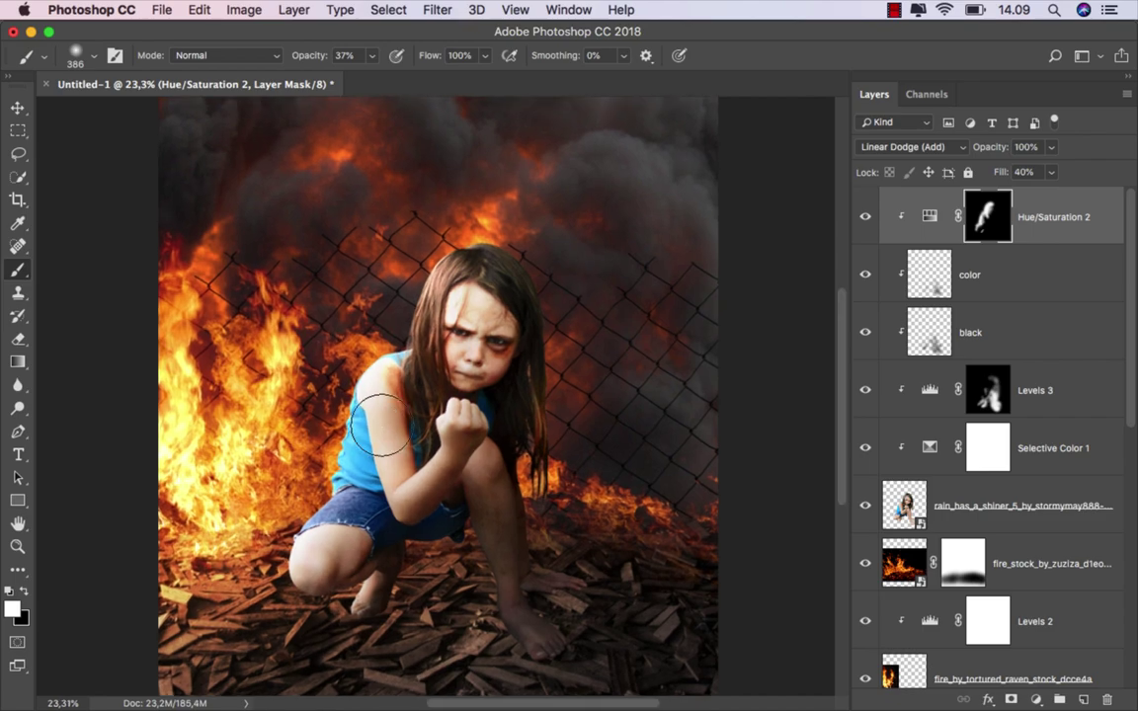
Duplicate the glow layer as a clipped Hue/Saturation 2 copy set to Normal blending.
click(867, 218)
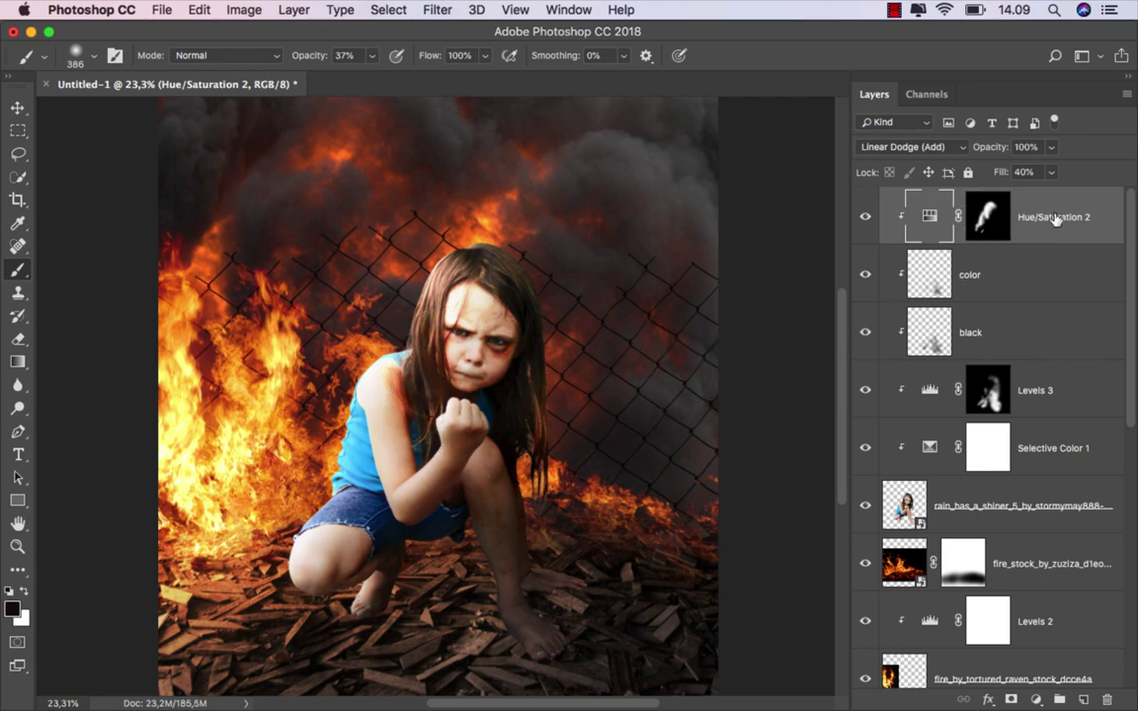
key(super+j)
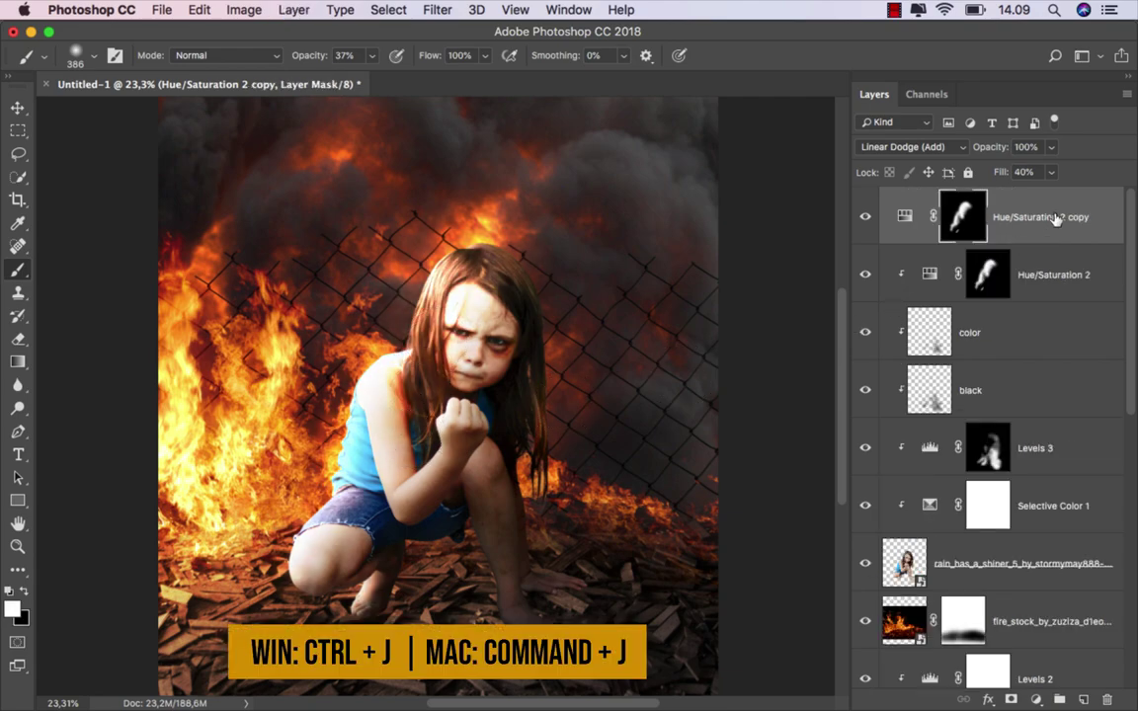
right_click(1053, 220)
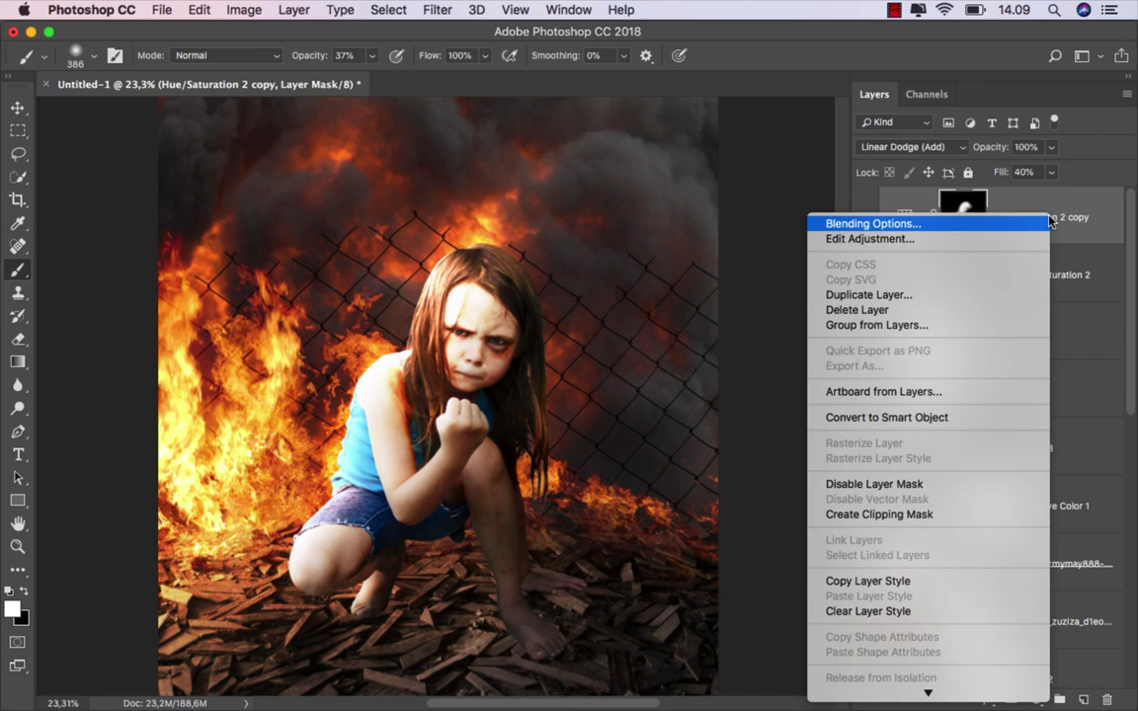
click(933, 514)
click(934, 213)
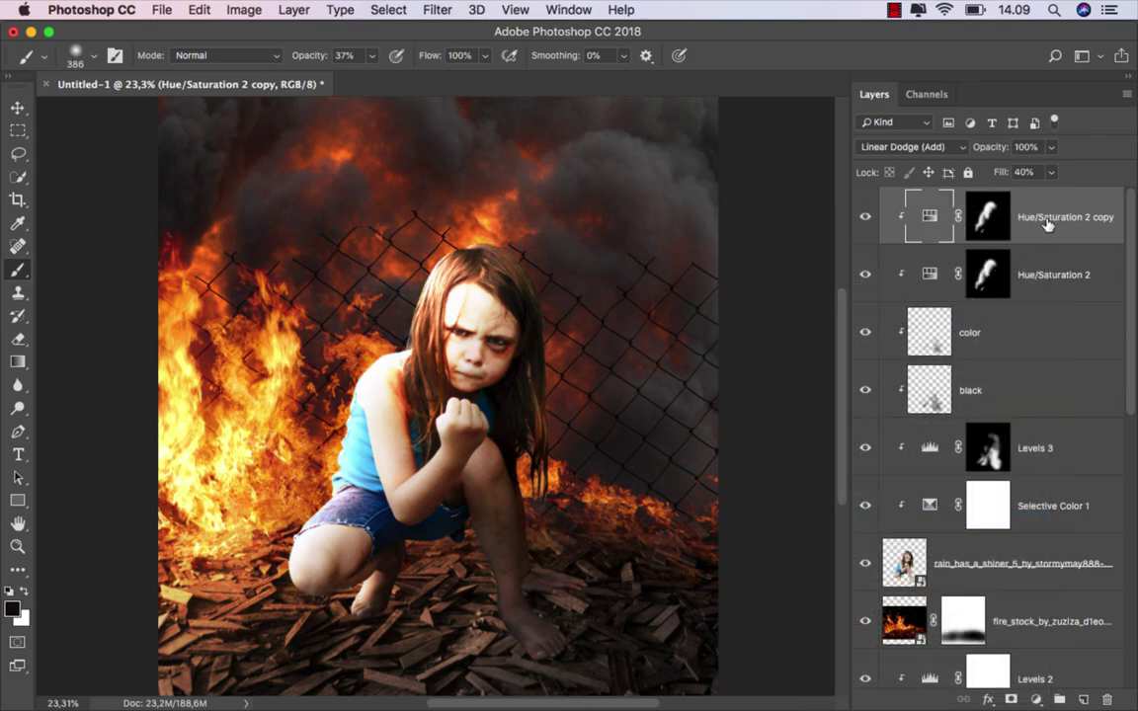
click(908, 151)
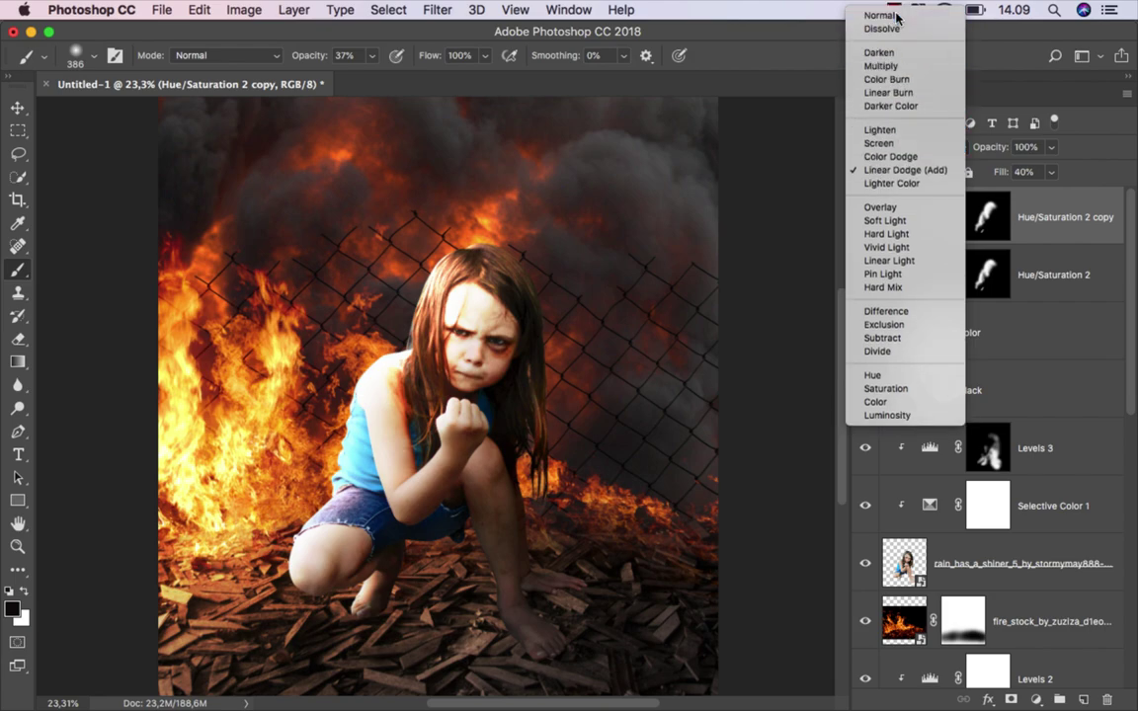
click(896, 13)
click(867, 218)
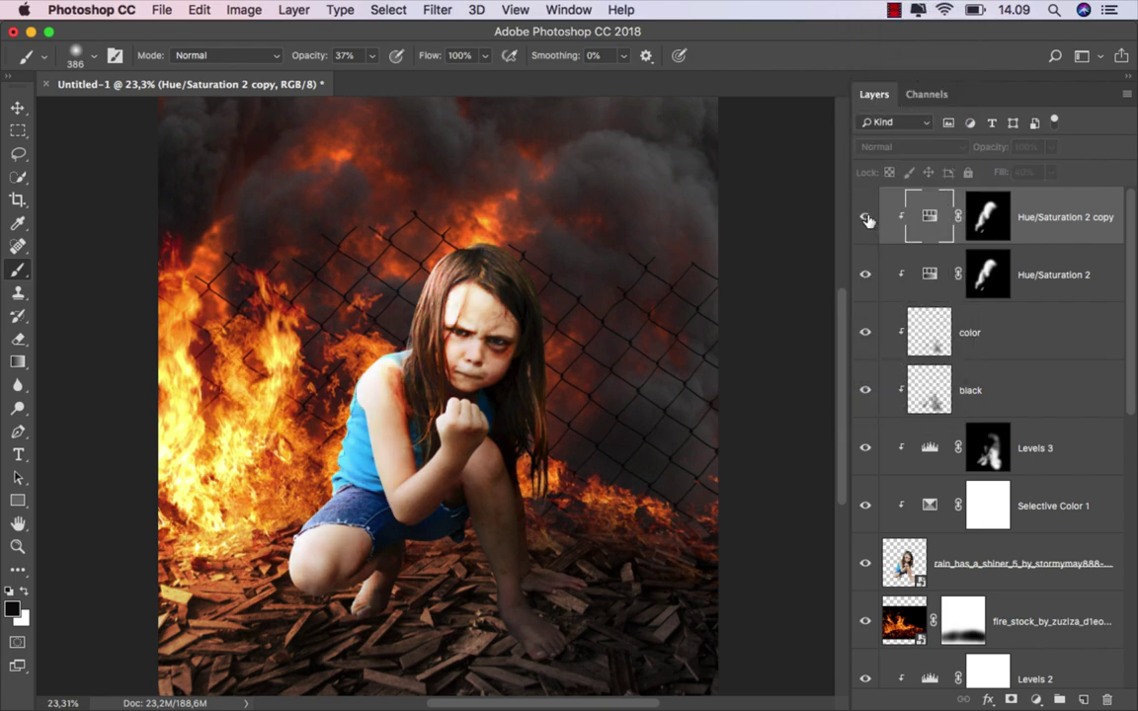
Paint the copy's mask with the opposite colour over the shorts so they stay blue.
scroll(359, 509, up, 5)
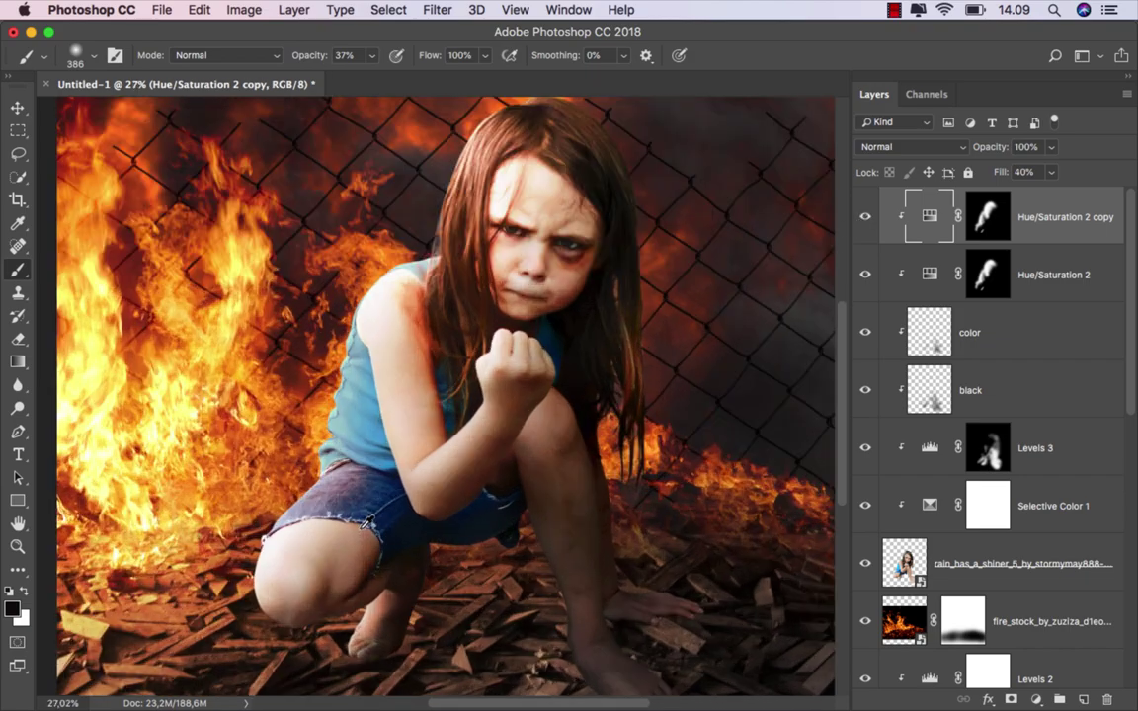
click(987, 217)
key(x)
key(bracketleft)
mouse_move(296, 499)
mouse_down()
mouse_move(331, 479)
mouse_move(378, 512)
mouse_move(295, 494)
mouse_up()
scroll(352, 486, up, 1)
key(bracketleft)
key(bracketleft)
key(bracketleft)
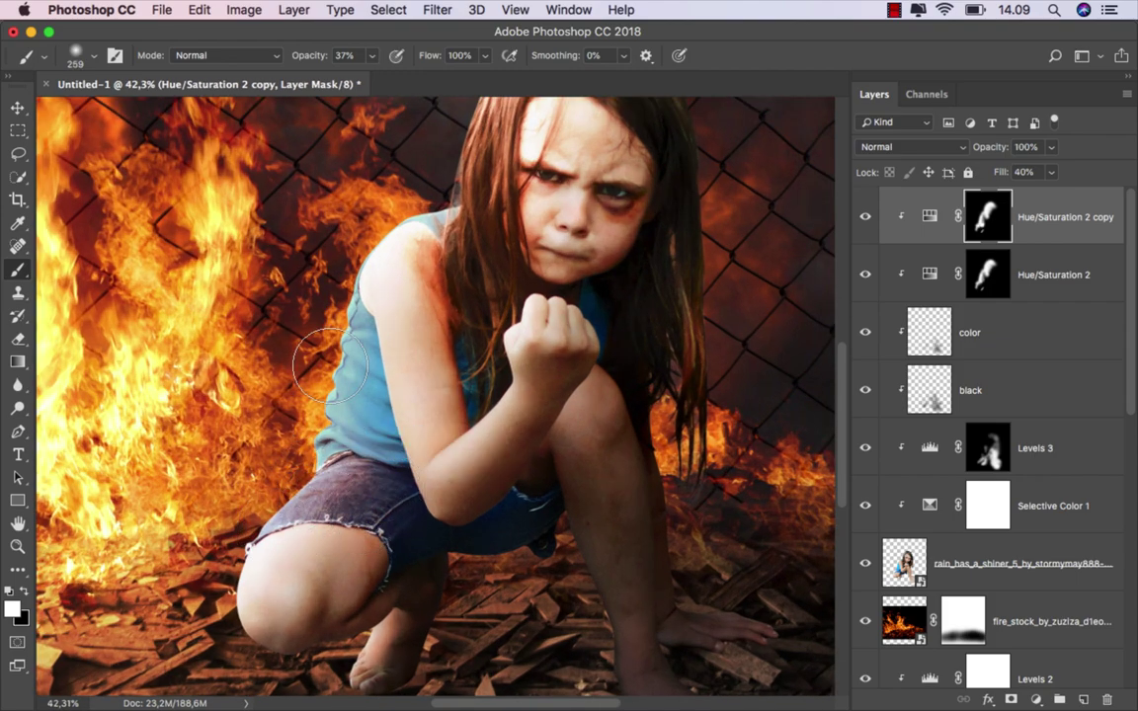
scroll(413, 462, down, 1)
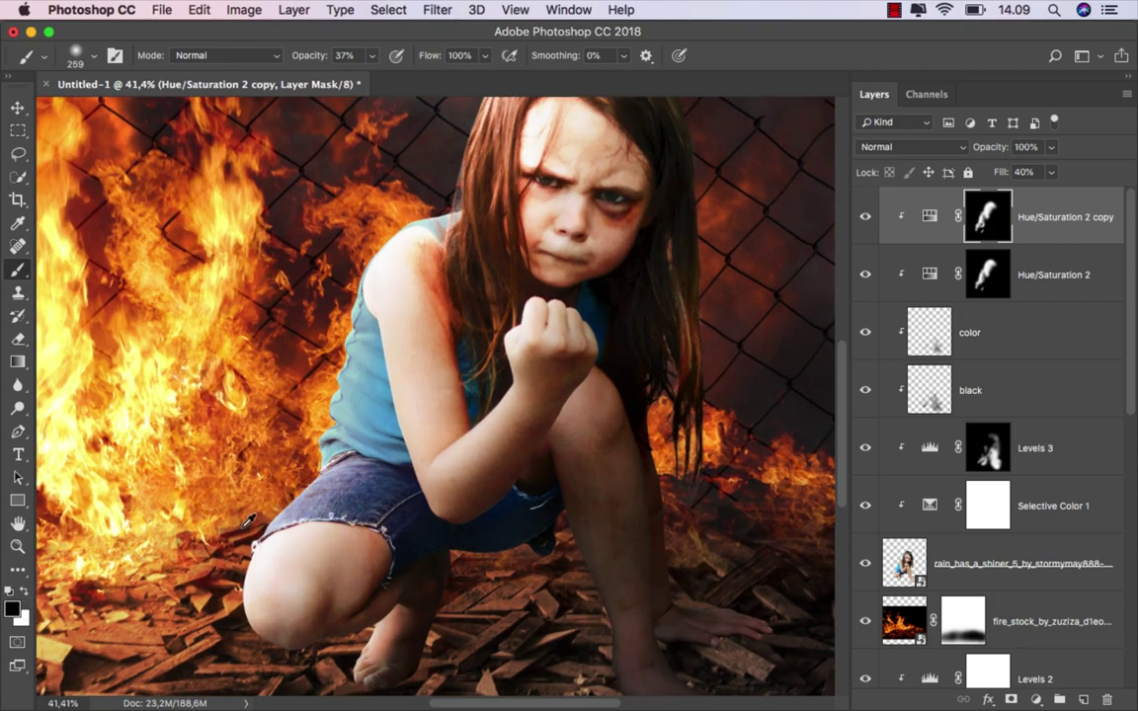
scroll(249, 520, down, 2)
scroll(257, 516, down, 1)
scroll(272, 511, down, 1)
scroll(287, 508, down, 1)
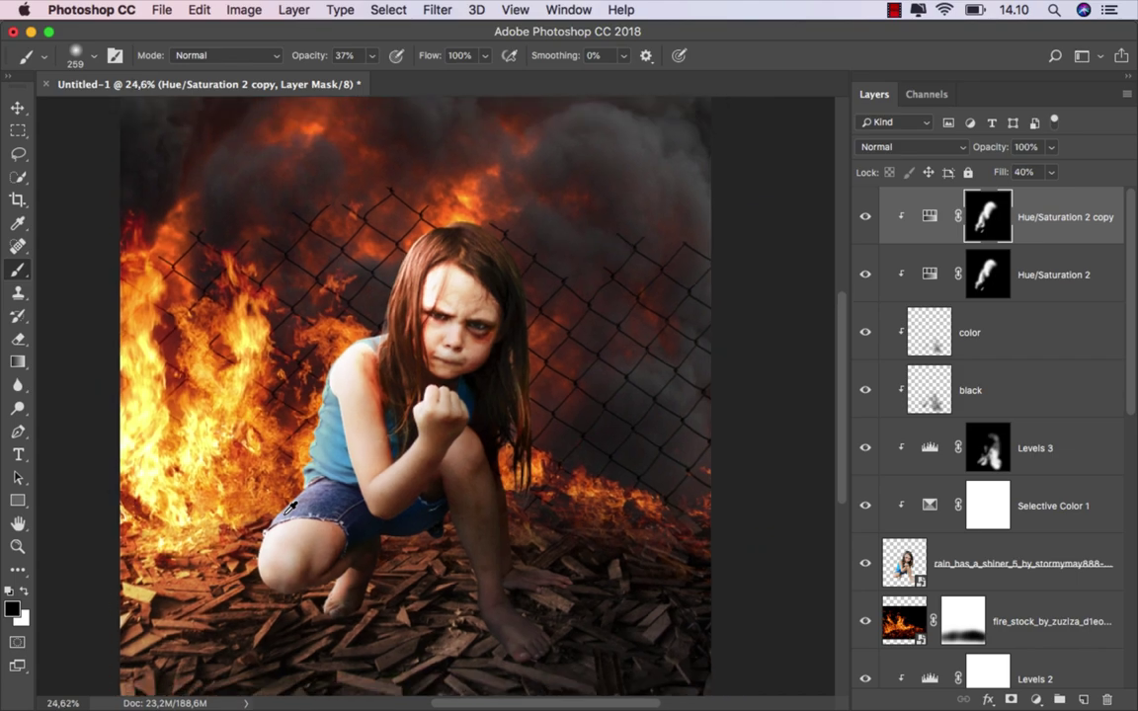
click(19, 109)
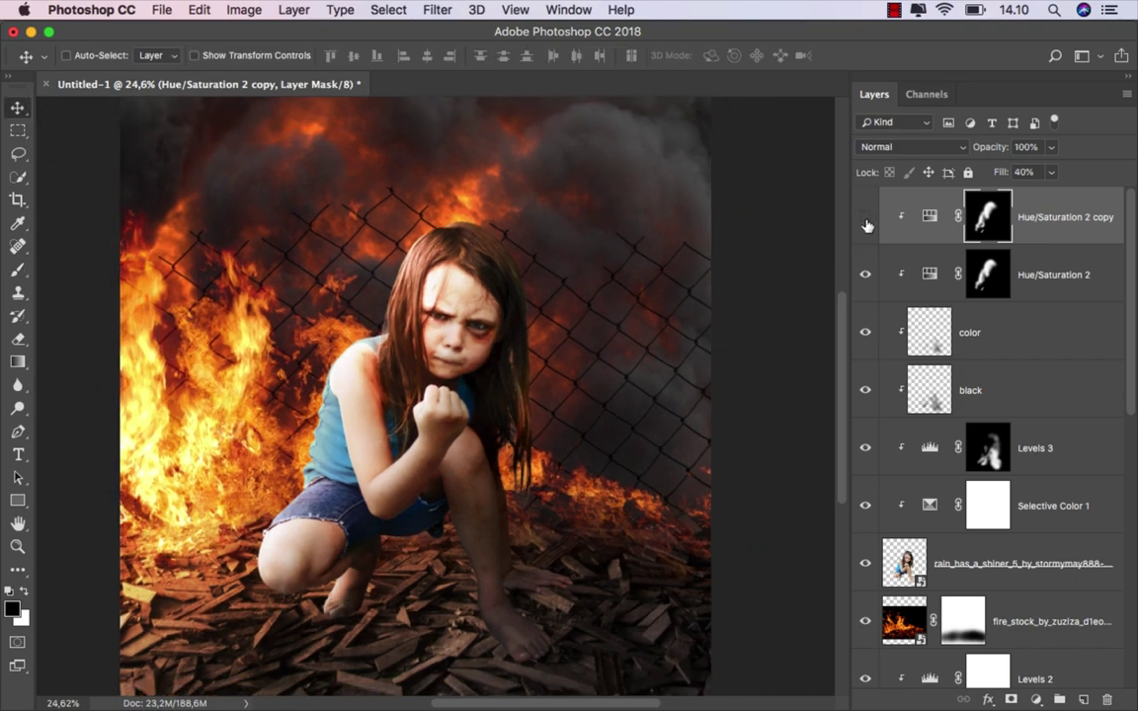
Add a new clipped layer named 'black' set to Multiply blending.
drag(657, 318, 647, 318)
key(super+2)
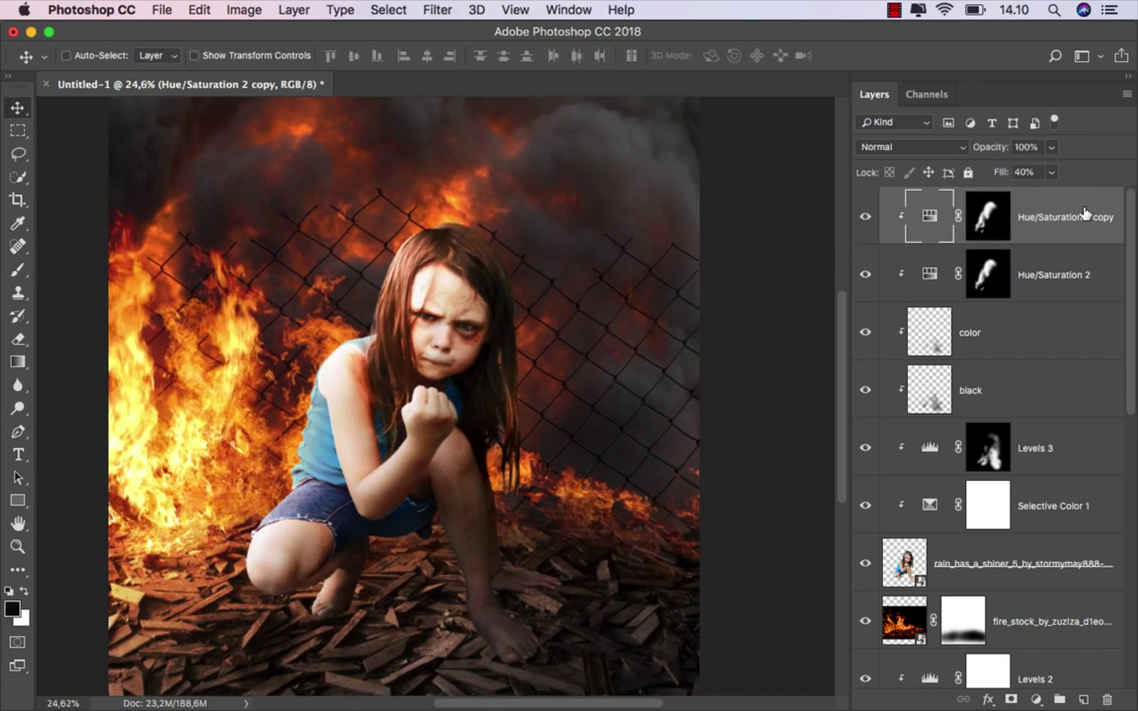
click(1083, 700)
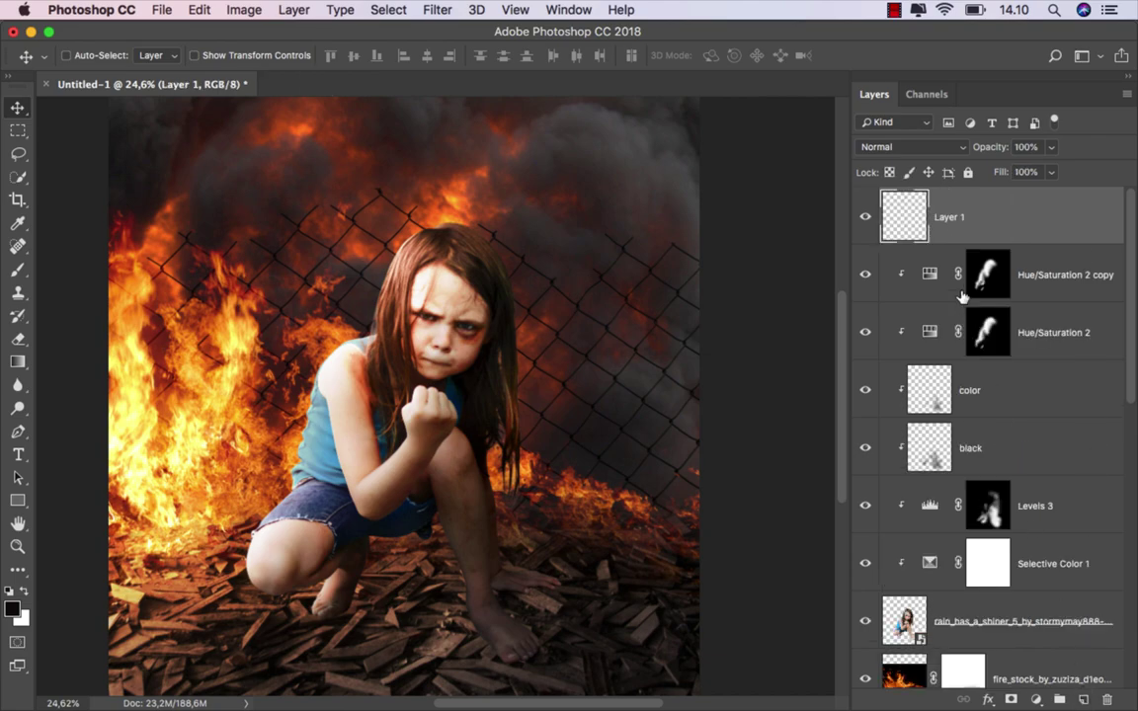
right_click(966, 214)
click(848, 505)
text(black)
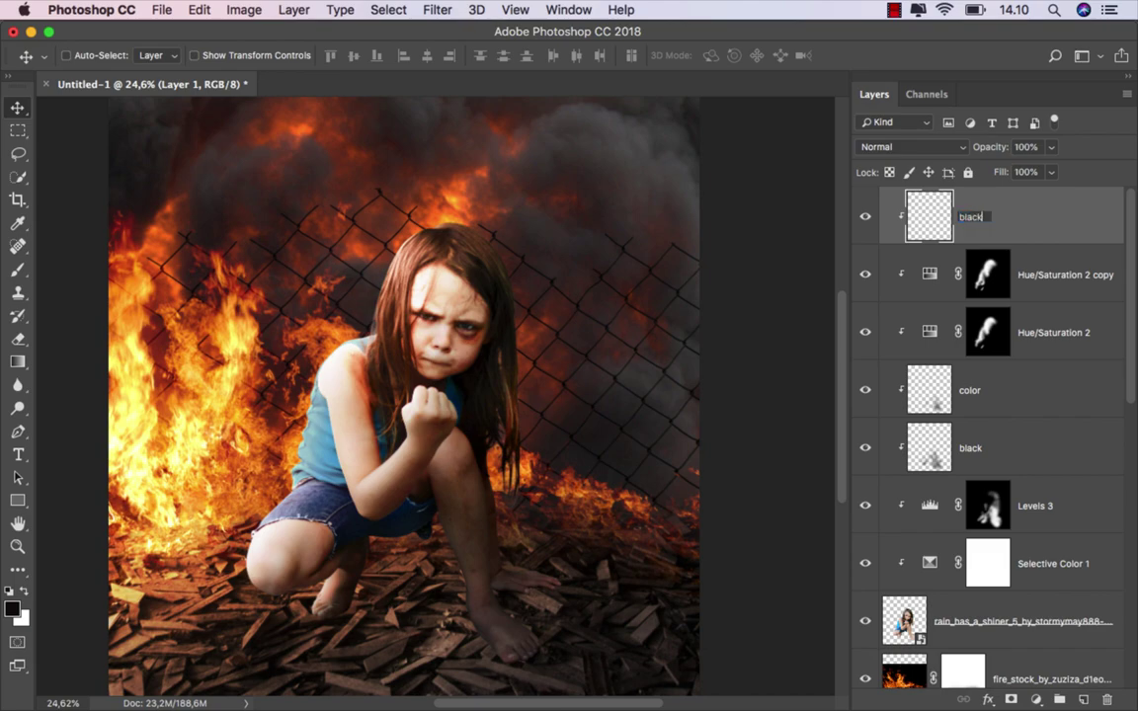
key(Return)
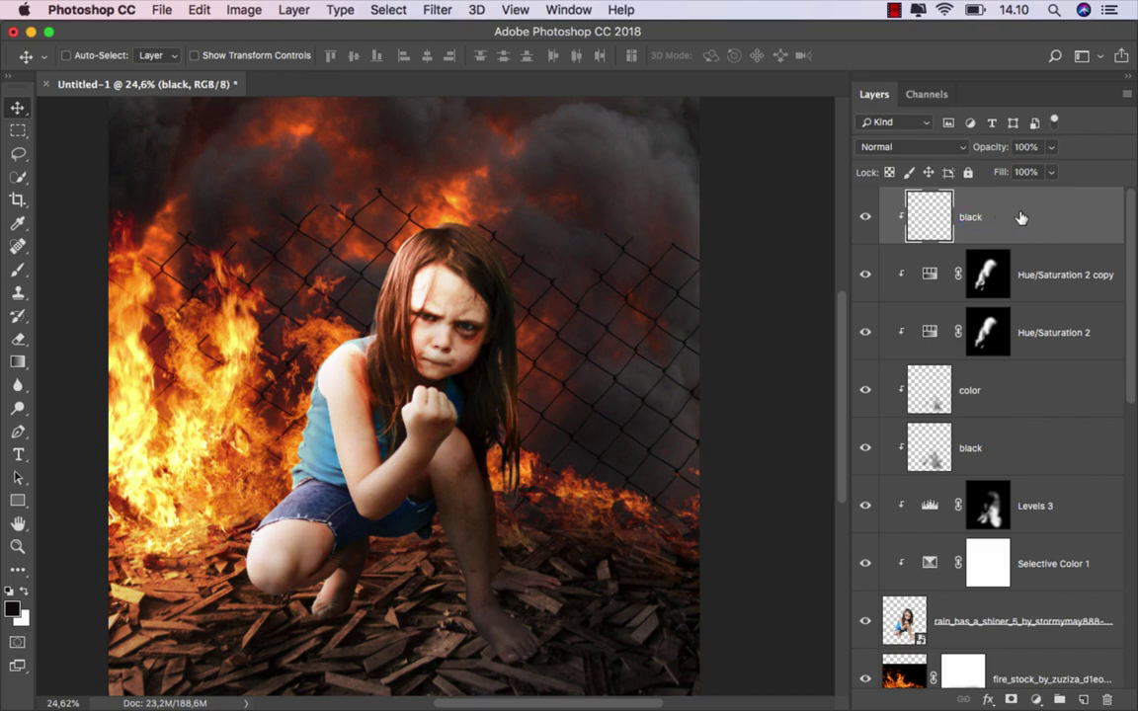
click(899, 150)
click(895, 199)
Set up a soft Brush (316 px, 20% opacity) with a brown sampled from the hair.
right_click(18, 270)
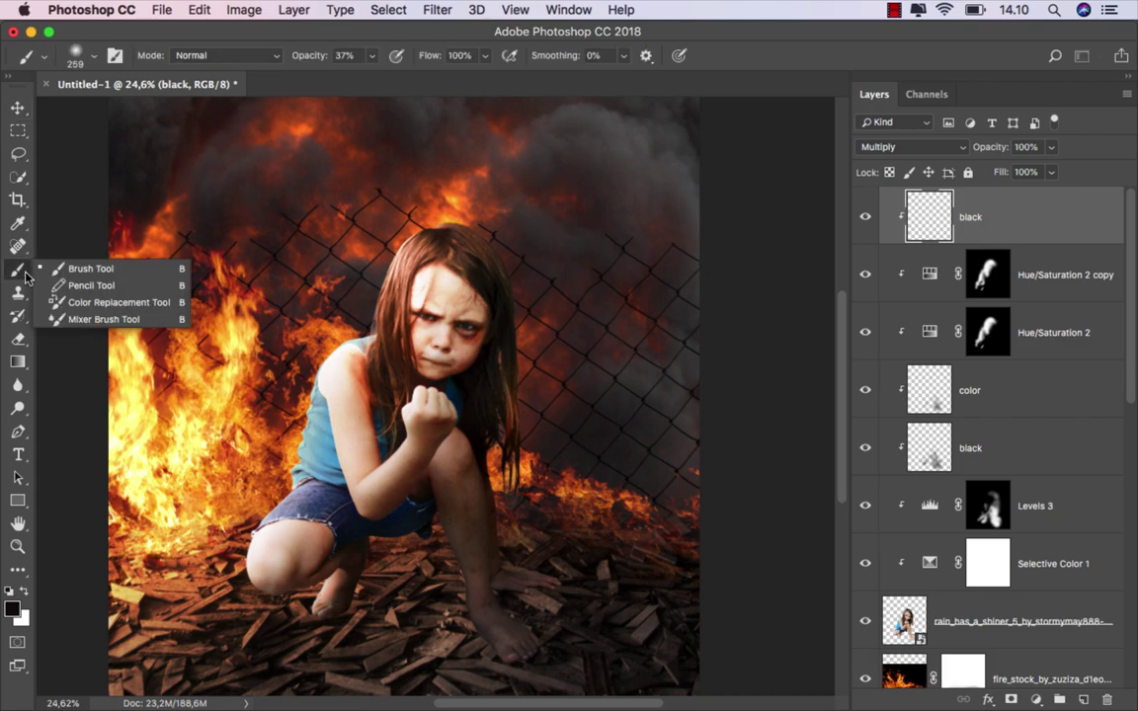
click(69, 247)
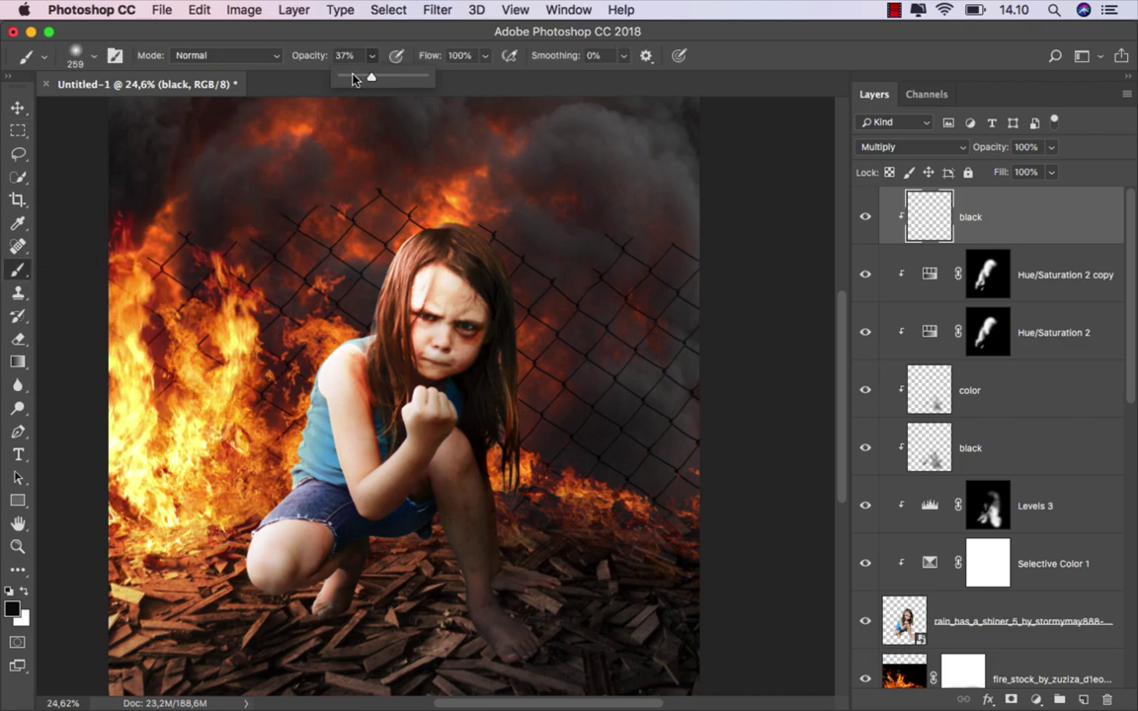
scroll(373, 301, up, 2)
drag(373, 301, 362, 299)
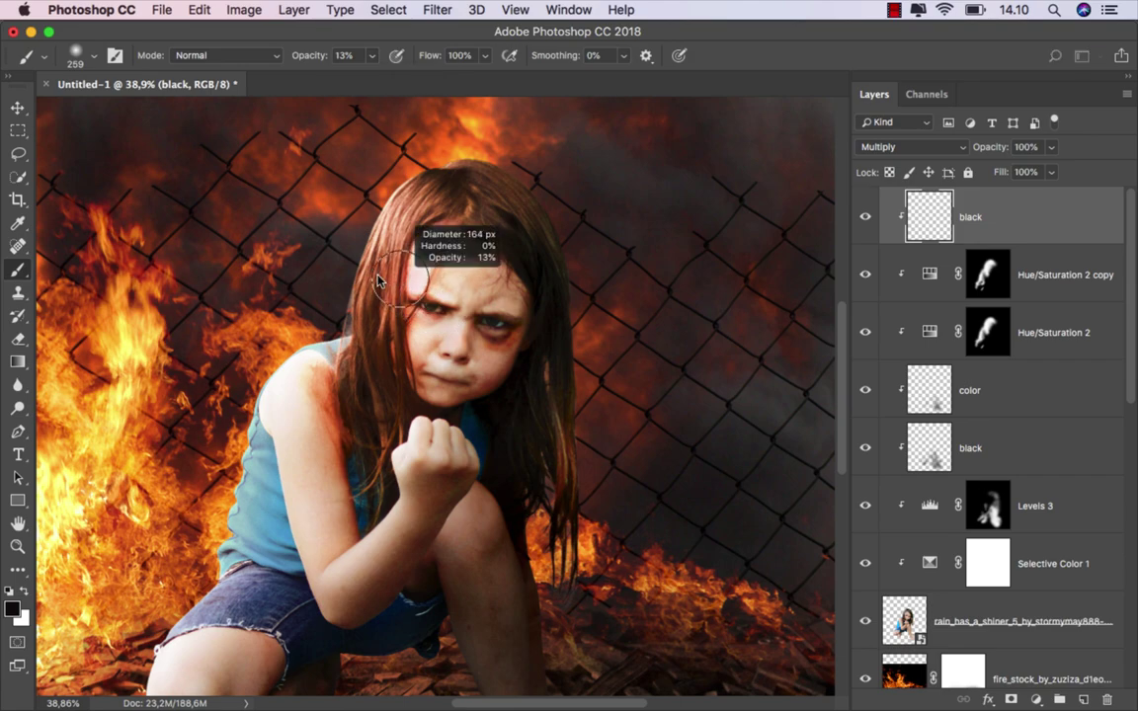
scroll(362, 299, up, 1)
scroll(361, 299, up, 3)
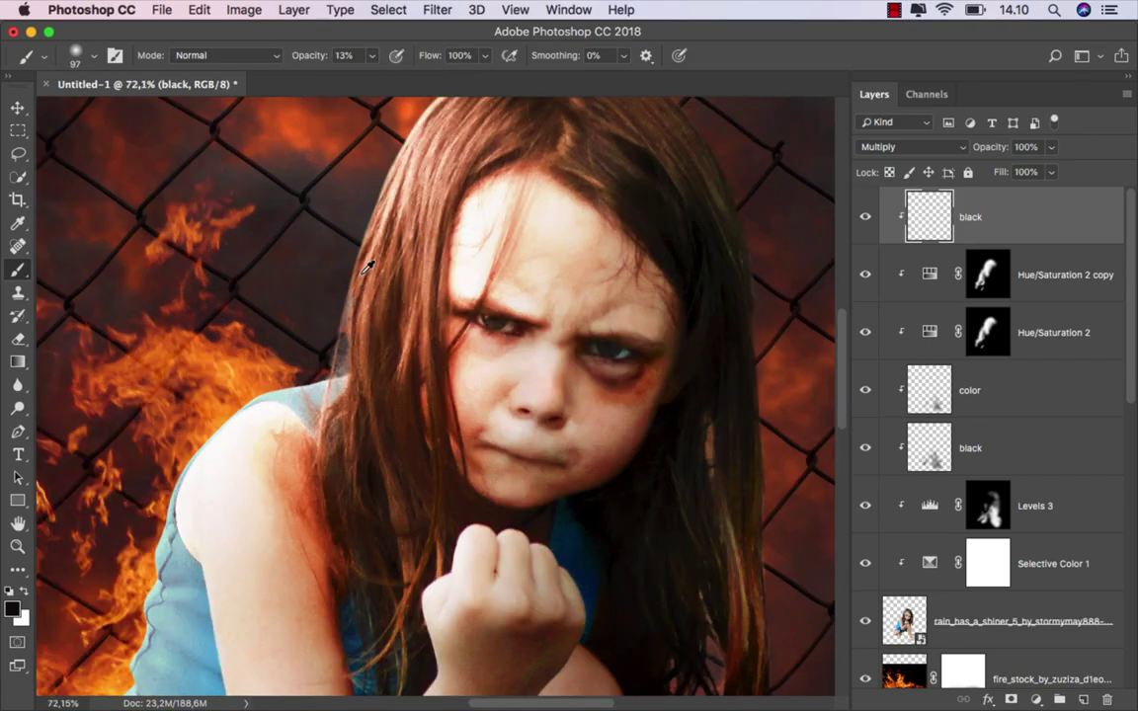
scroll(341, 341, up, 1)
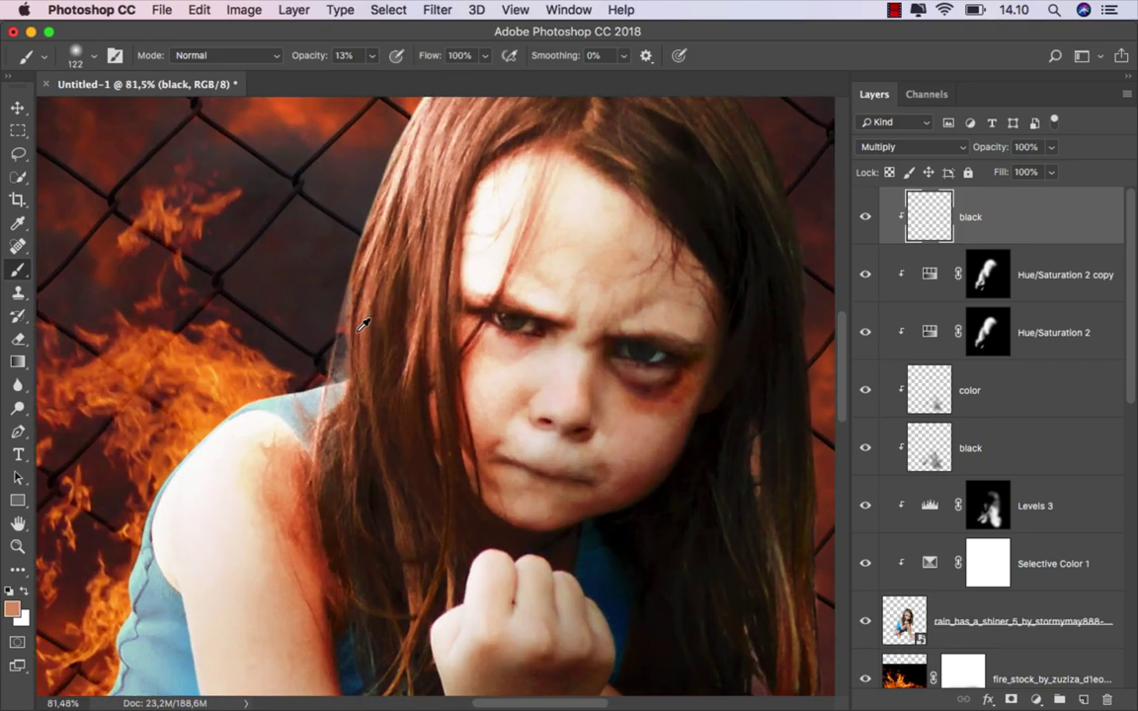
mouse_move(346, 336)
mouse_down()
mouse_move(356, 332)
mouse_move(336, 313)
mouse_up()
scroll(316, 346, up, 5)
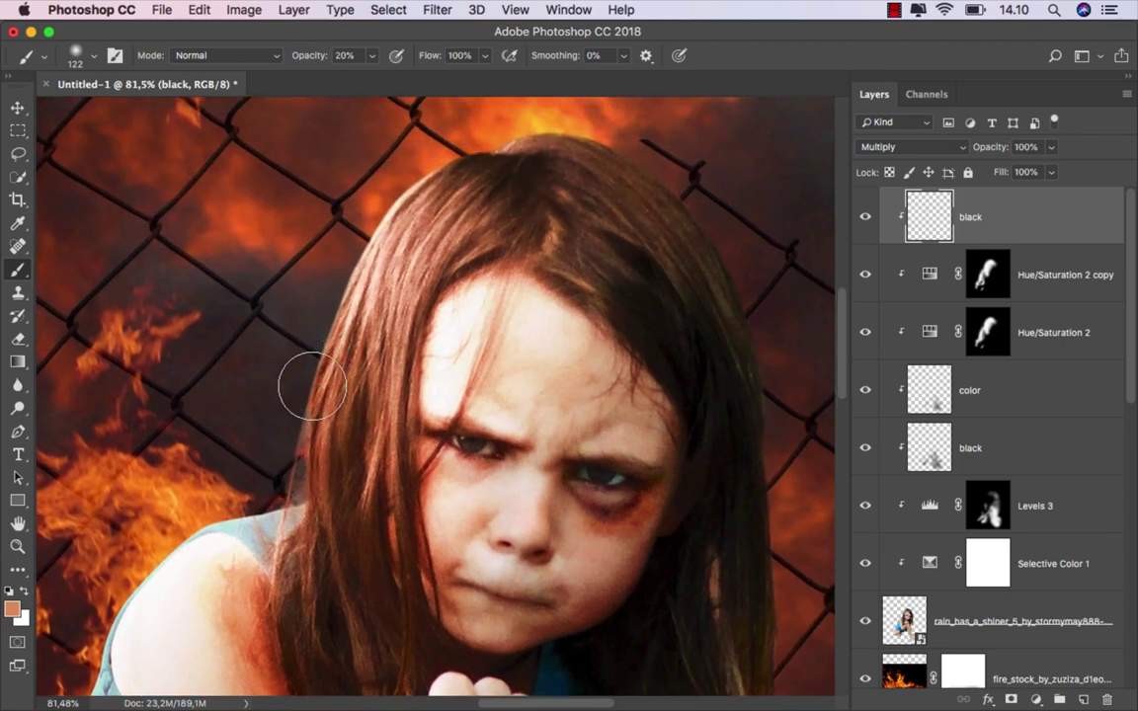
scroll(494, 133, up, 3)
scroll(494, 134, right, 4)
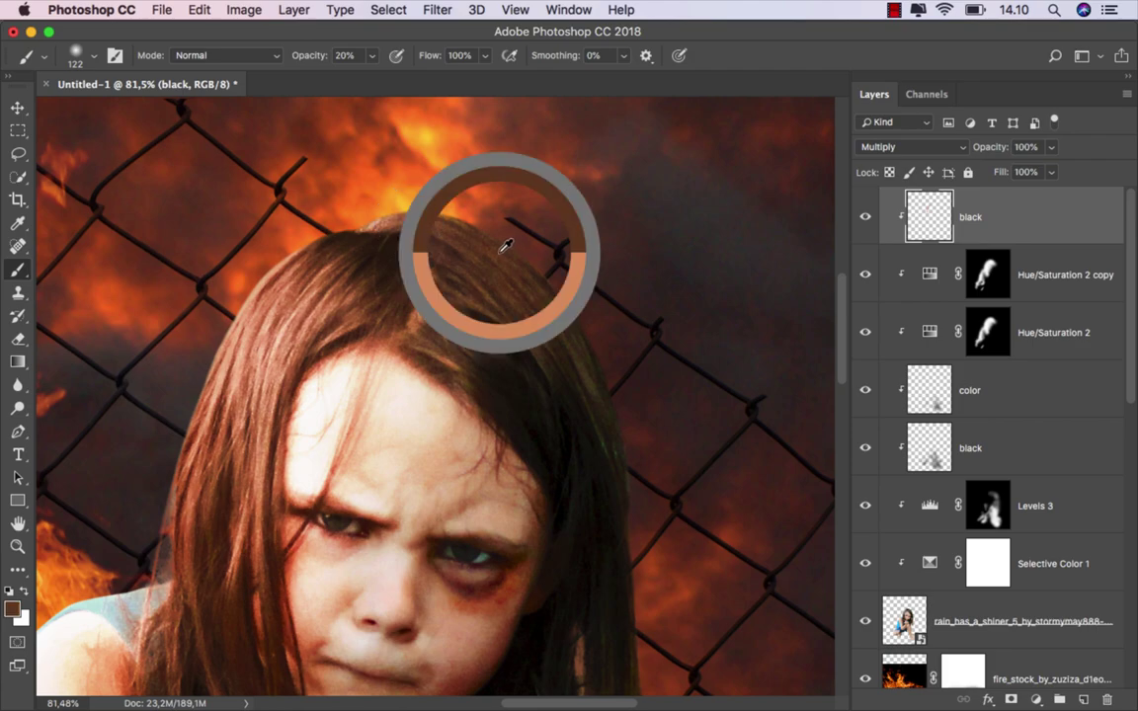
scroll(593, 415, down, 3)
scroll(593, 415, right, 4)
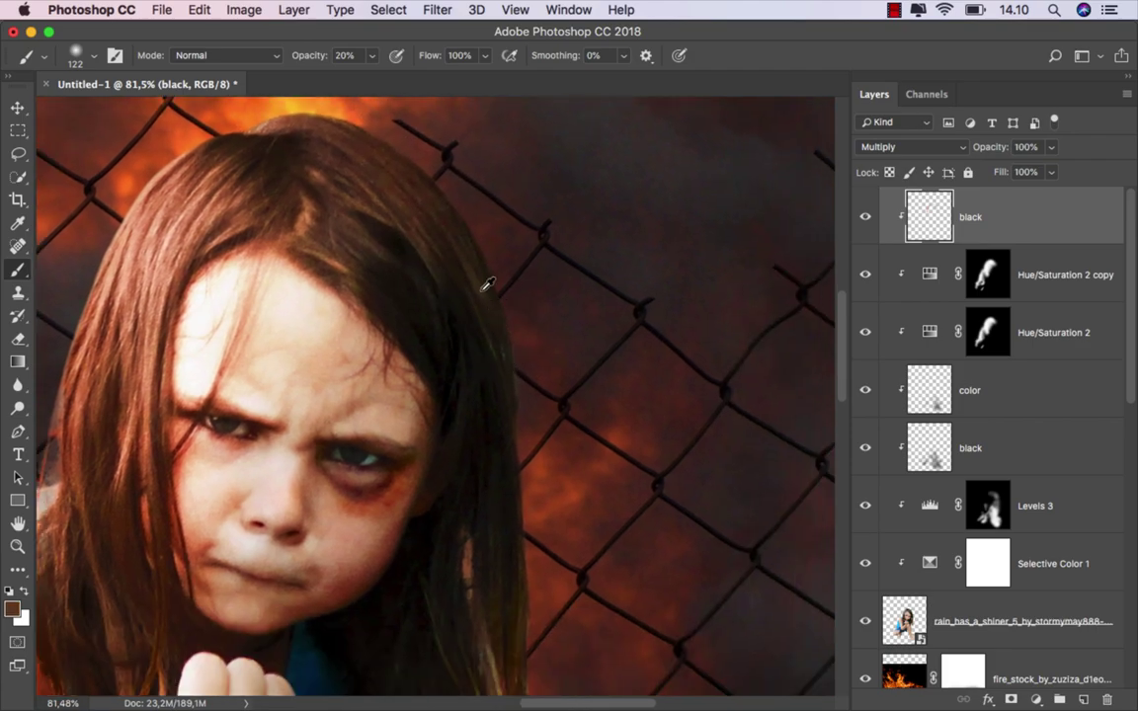
alt+click(464, 247)
Paint soft brown shadows over the girl's legs and feet on the black layer.
drag(523, 392, 444, 175)
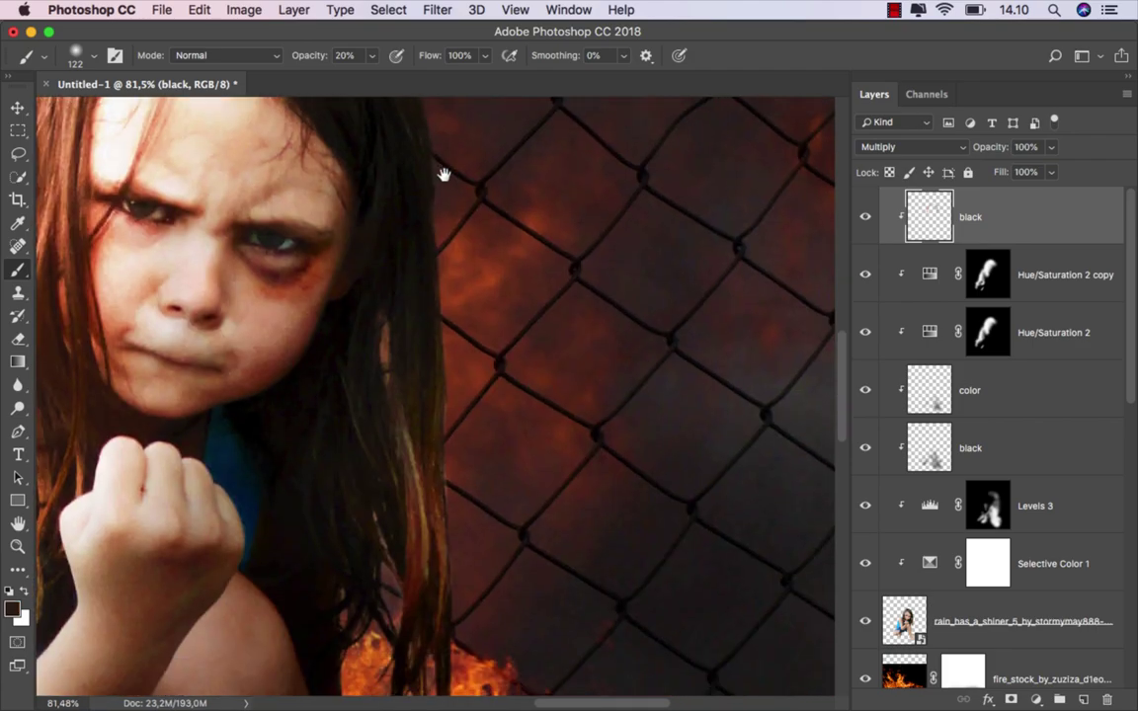
scroll(439, 391, down, 3)
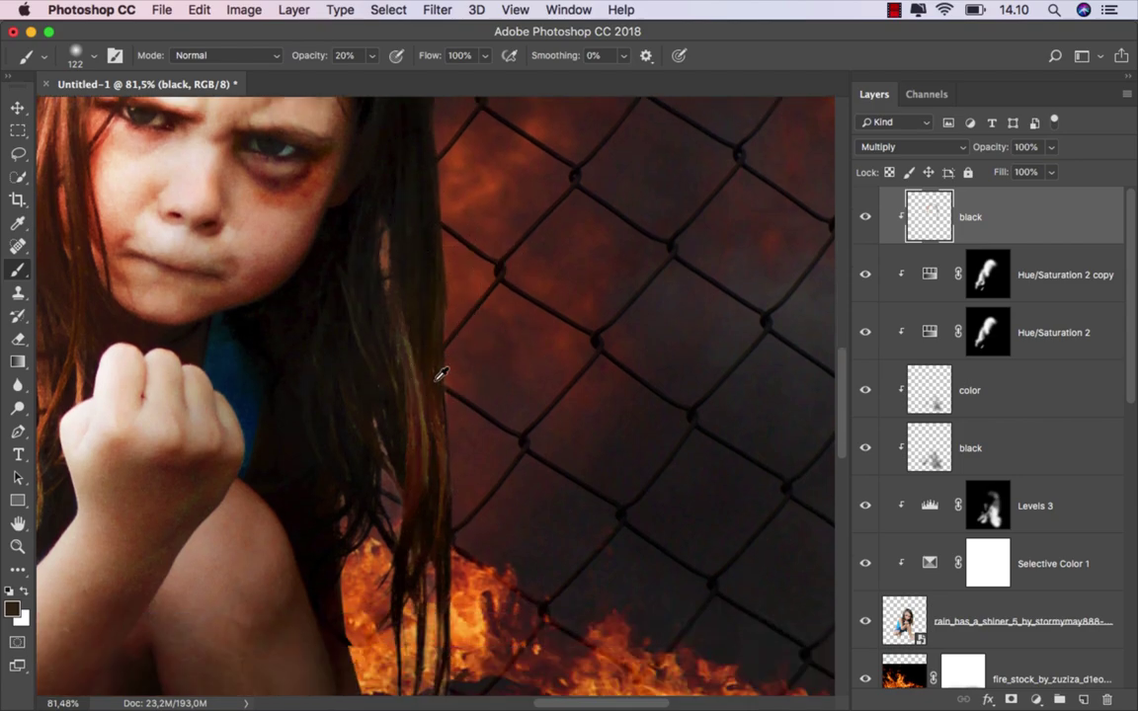
scroll(436, 360, down, 1)
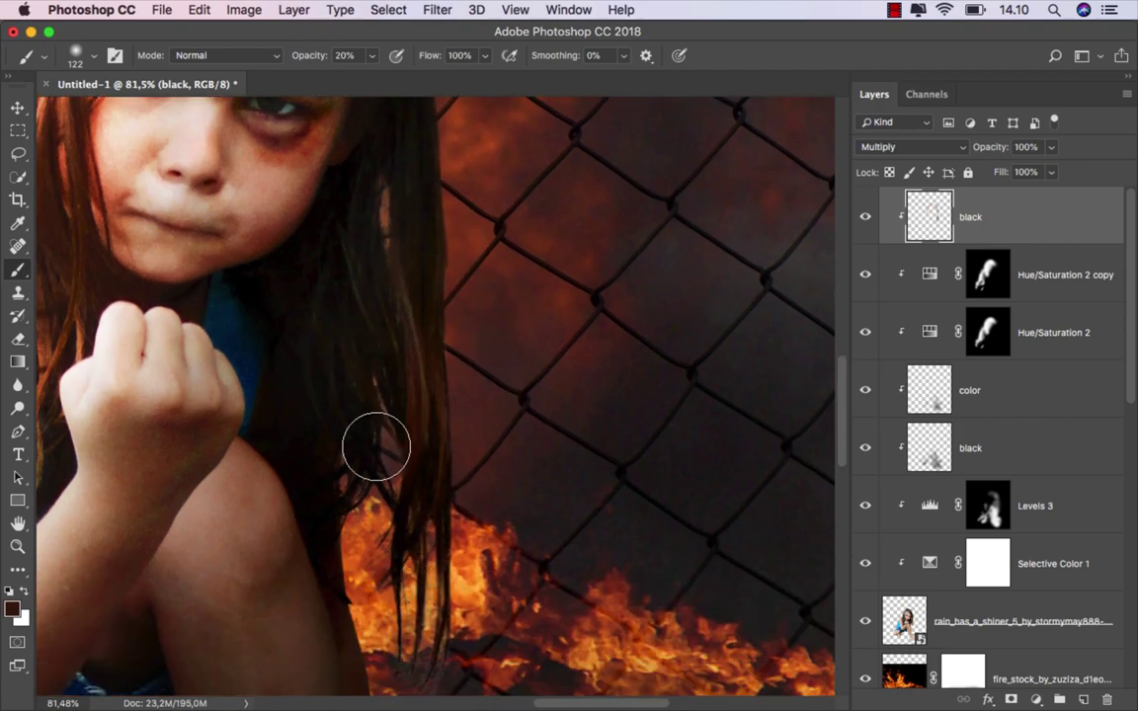
scroll(395, 405, down, 3)
scroll(437, 360, down, 3)
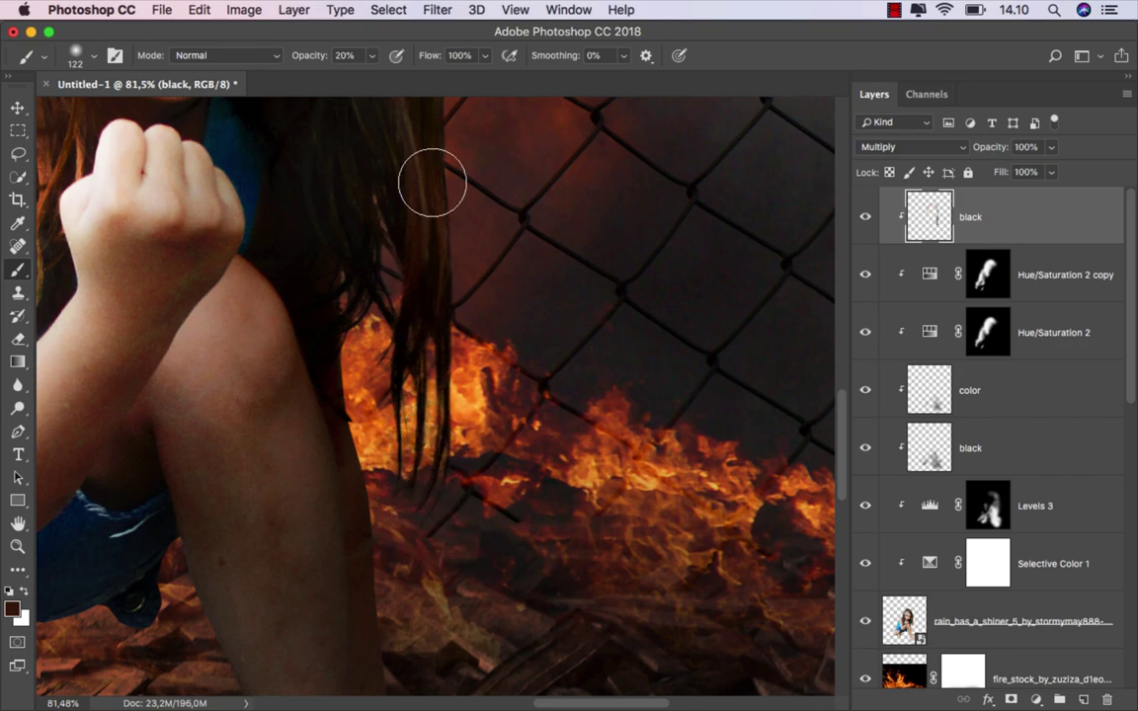
alt+scroll(464, 326, down, 2)
scroll(491, 351, up, 2)
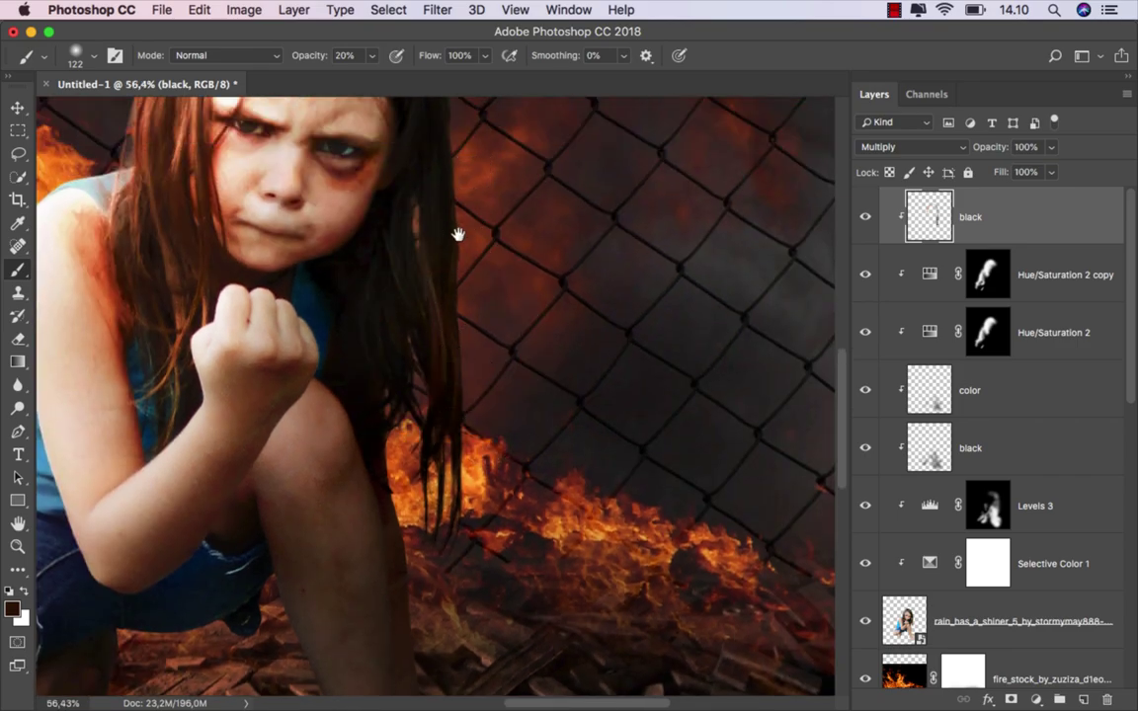
drag(457, 232, 537, 480)
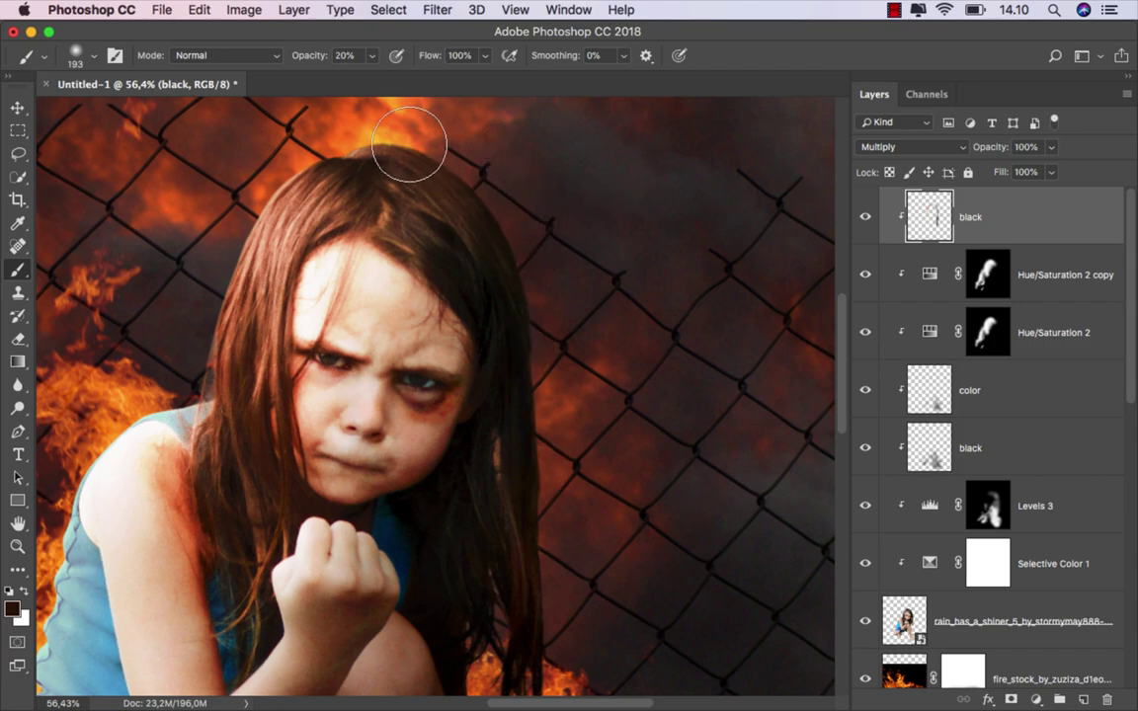
alt+scroll(529, 292, down, 2)
alt+scroll(530, 295, down, 1)
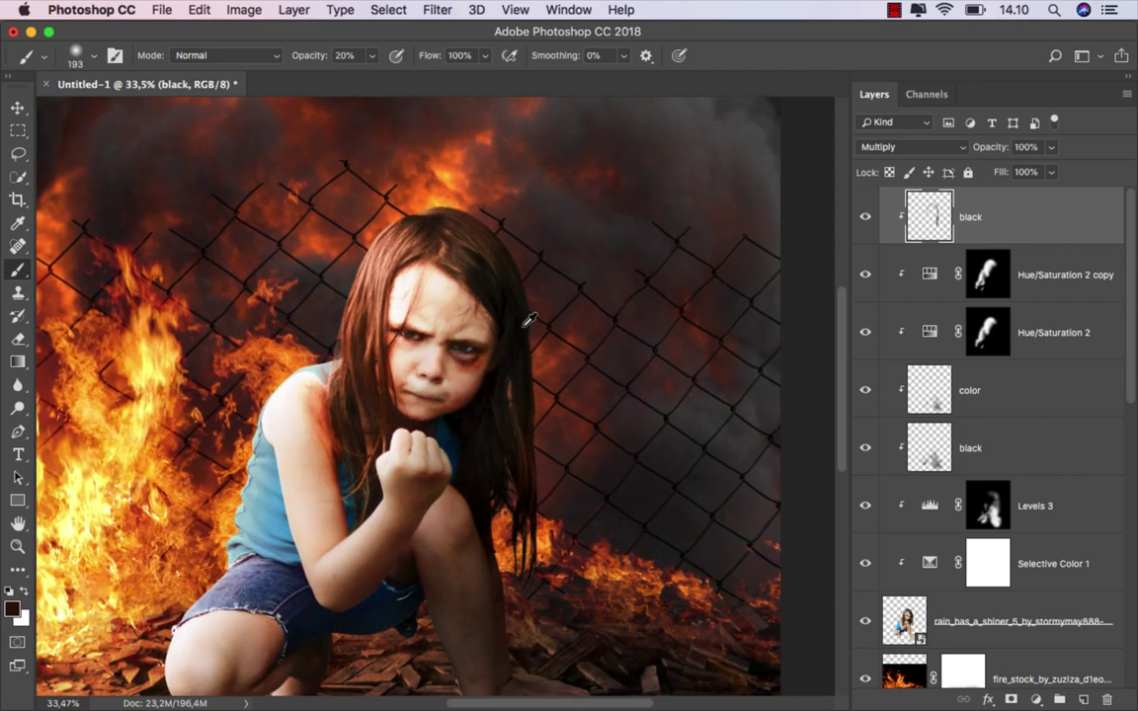
alt+scroll(530, 319, down, 1)
alt+scroll(346, 346, up, 2)
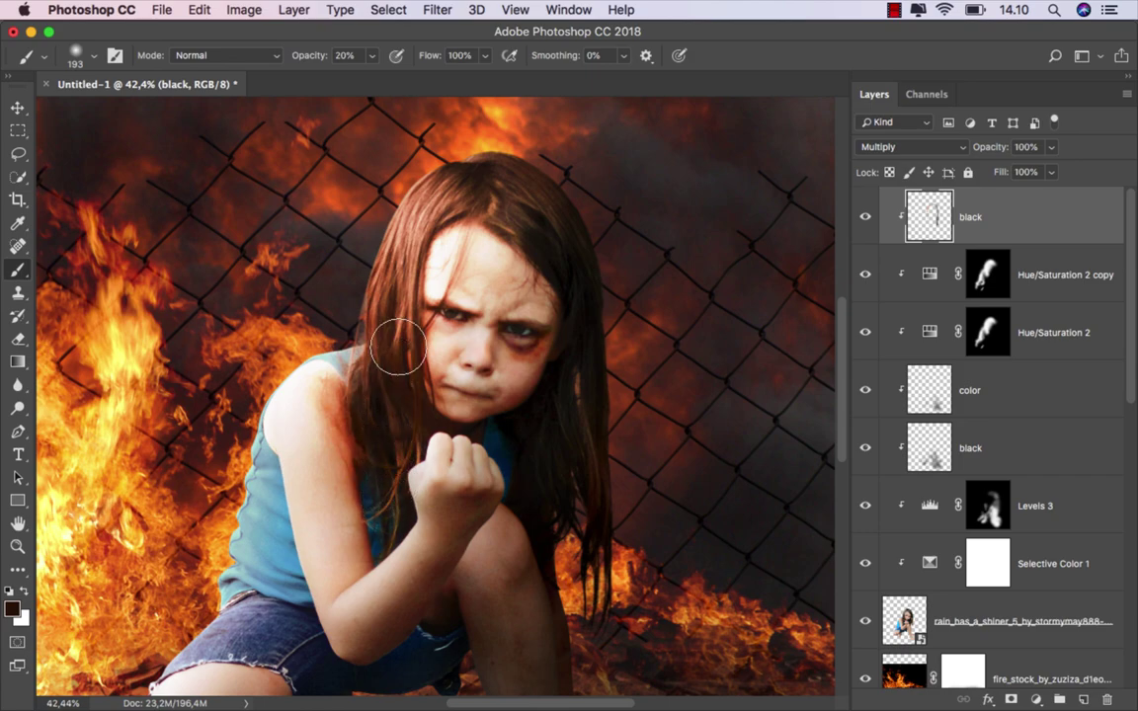
scroll(546, 432, down, 3)
scroll(546, 432, down, 2)
alt+scroll(469, 355, up, 2)
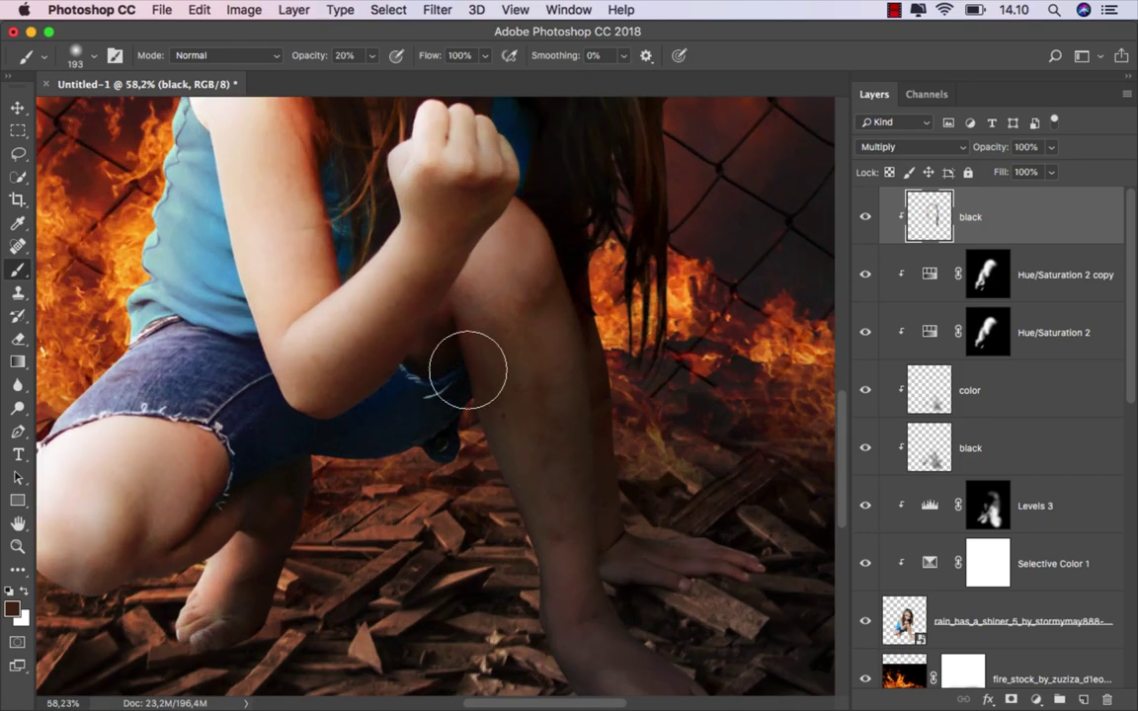
scroll(458, 345, down, 1)
scroll(457, 341, down, 1)
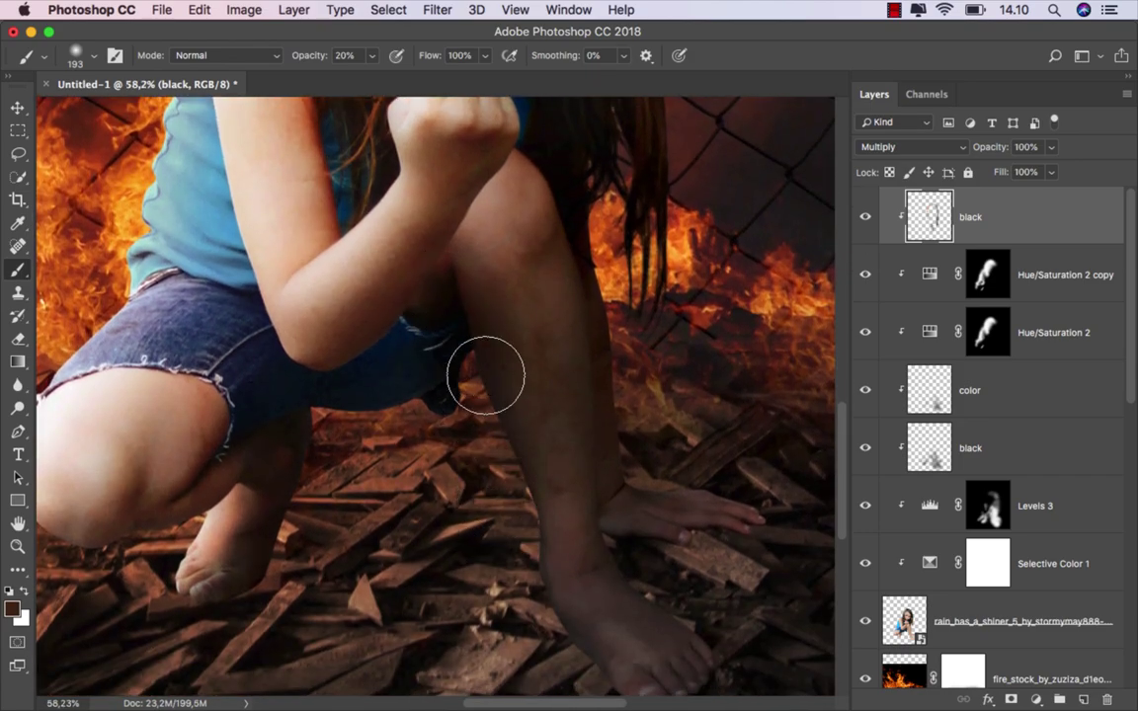
scroll(498, 454, down, 1)
alt+scroll(415, 415, up, 1)
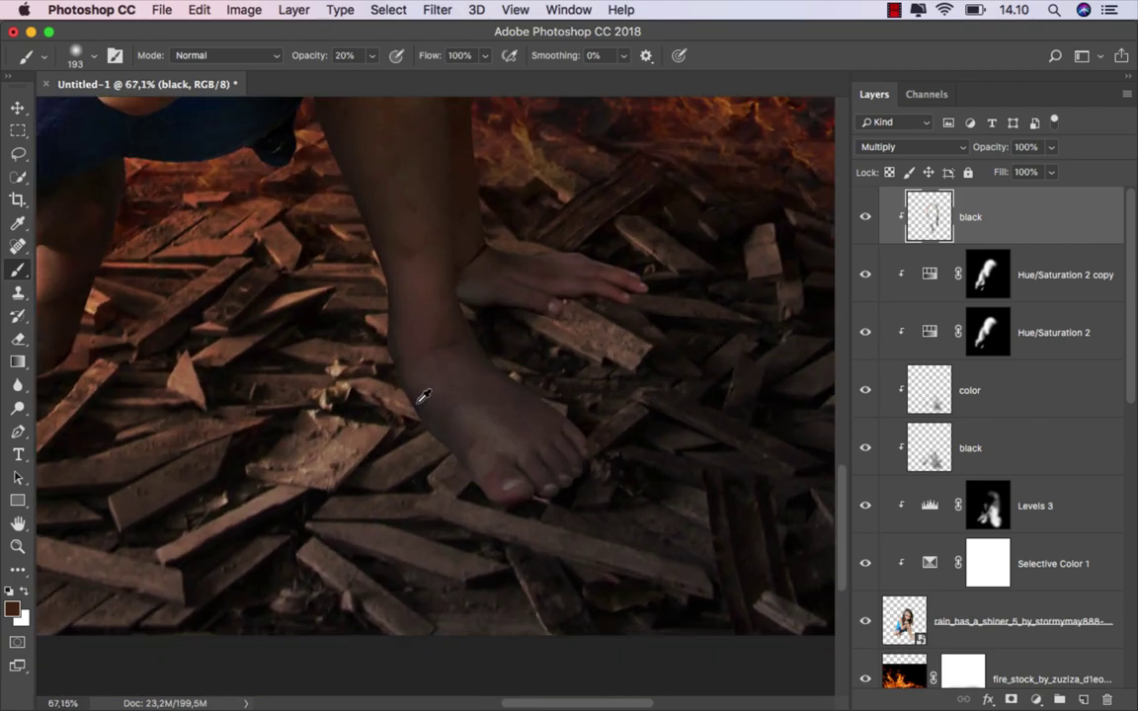
Broaden the shading with a larger brush and compare the image with the black layer toggled.
ctrl+alt+drag(542, 502, 587, 499)
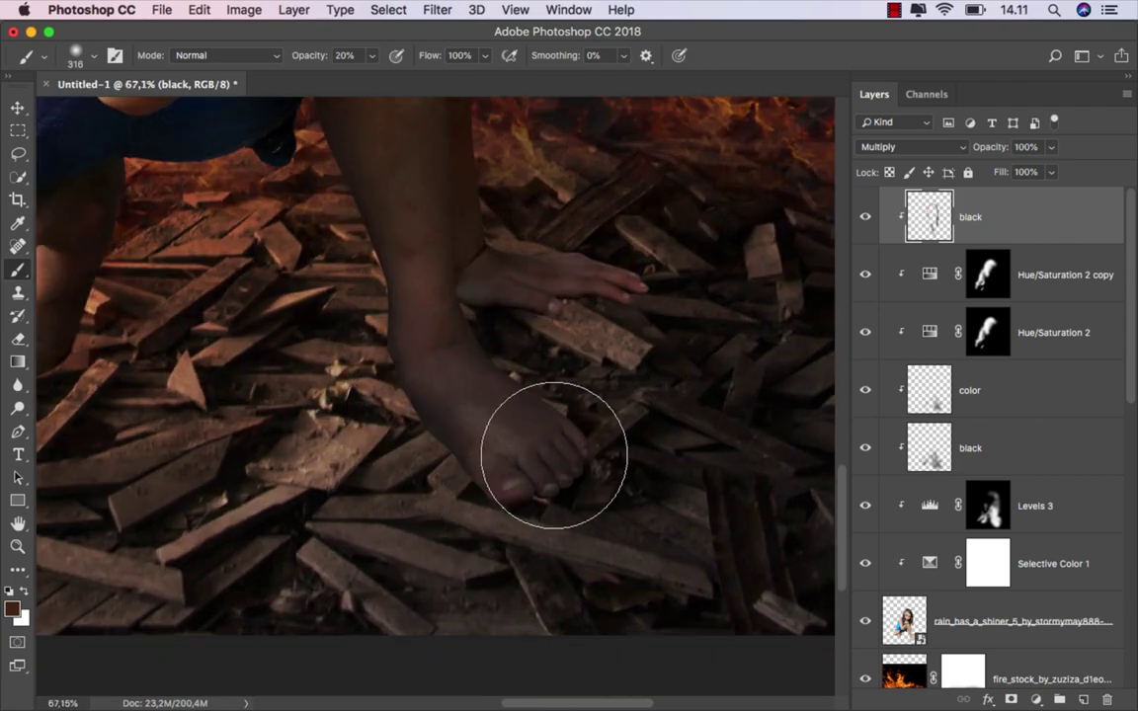
scroll(593, 439, up, 1)
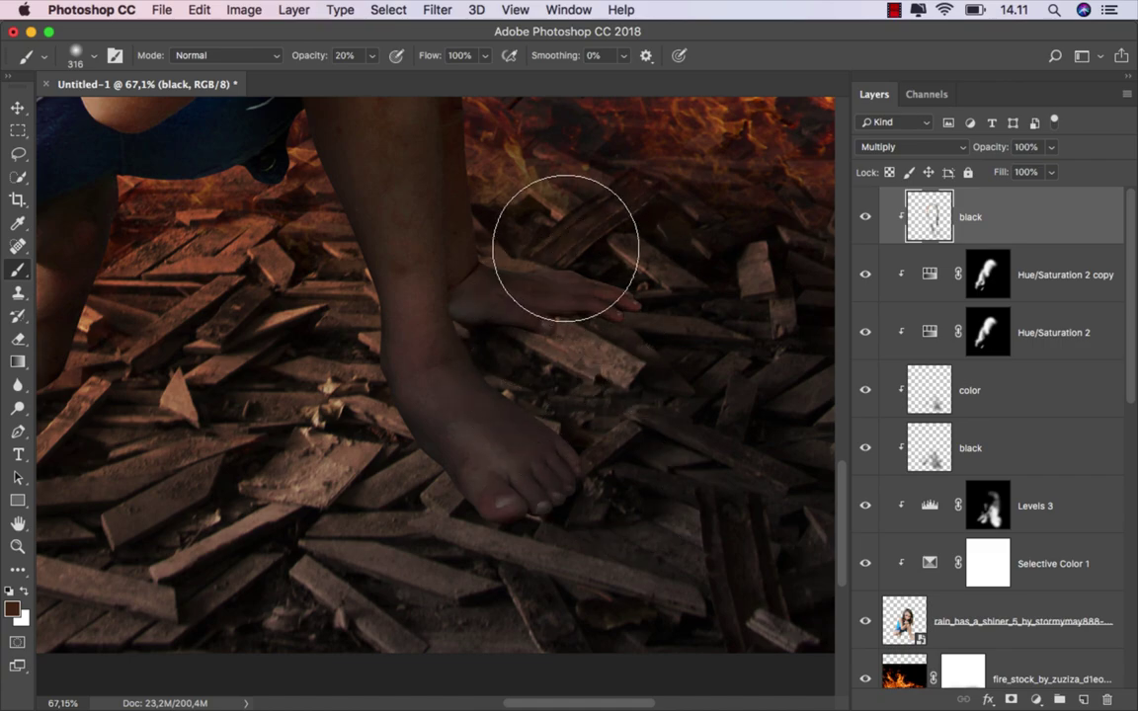
scroll(603, 316, down, 2)
scroll(642, 385, down, 2)
scroll(632, 415, down, 5)
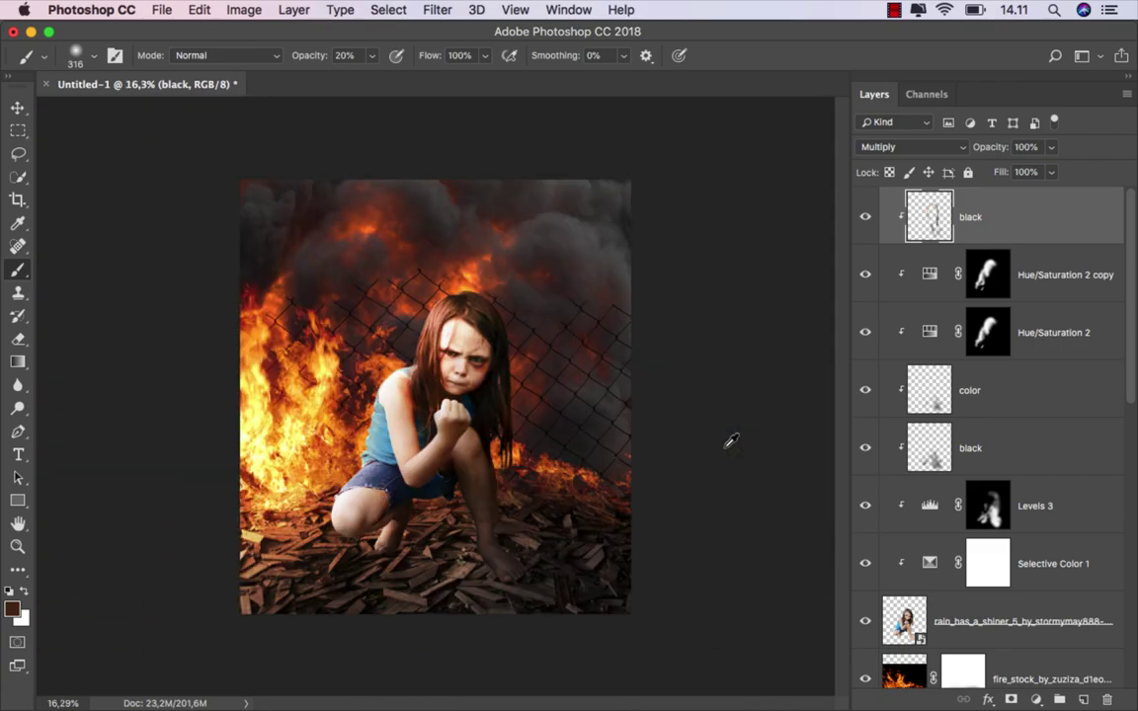
scroll(554, 457, up, 1)
scroll(426, 435, up, 1)
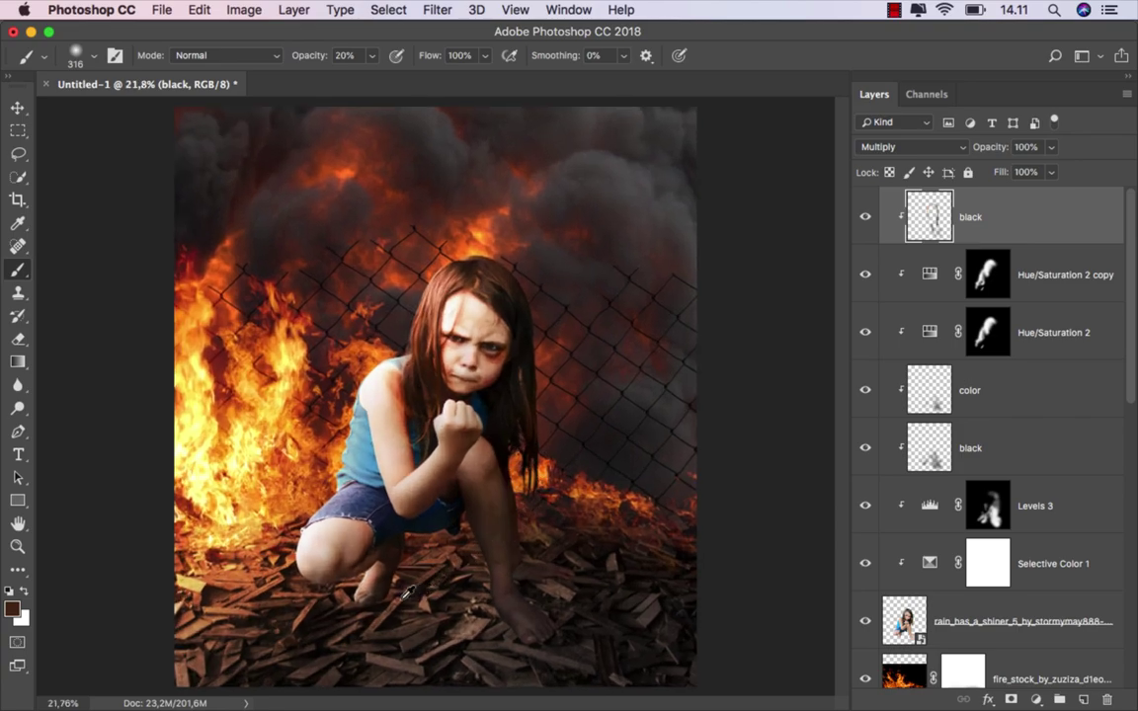
scroll(400, 553, up, 3)
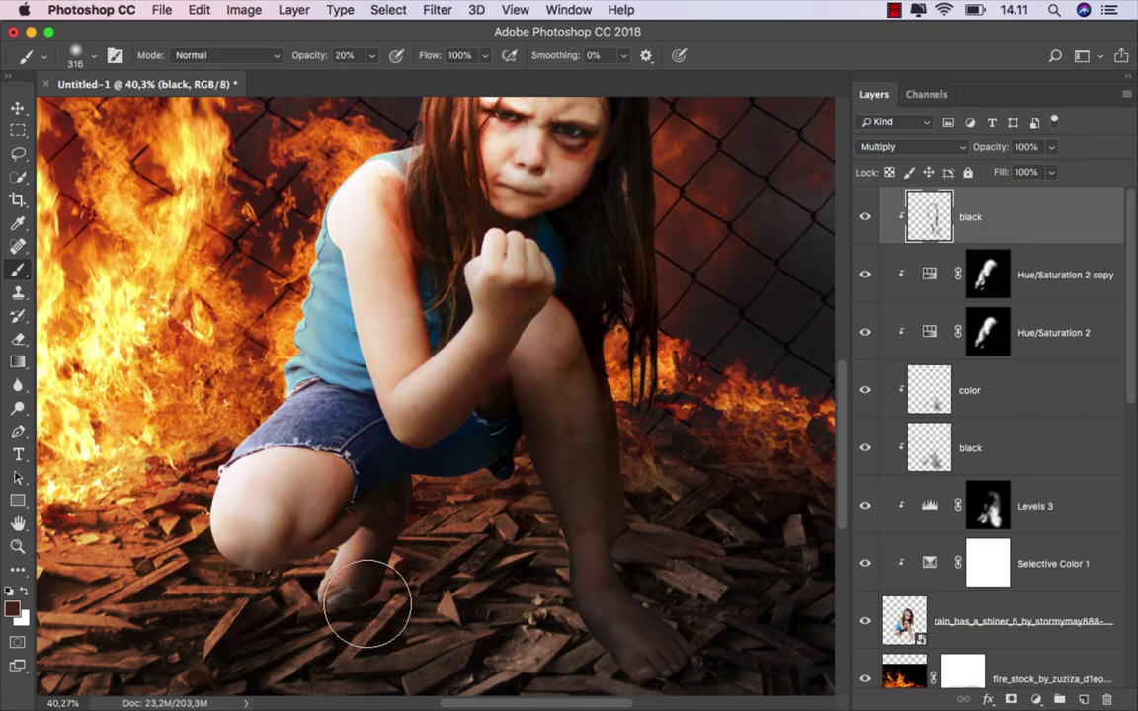
scroll(415, 538, down, 4)
key(ctrl+plus)
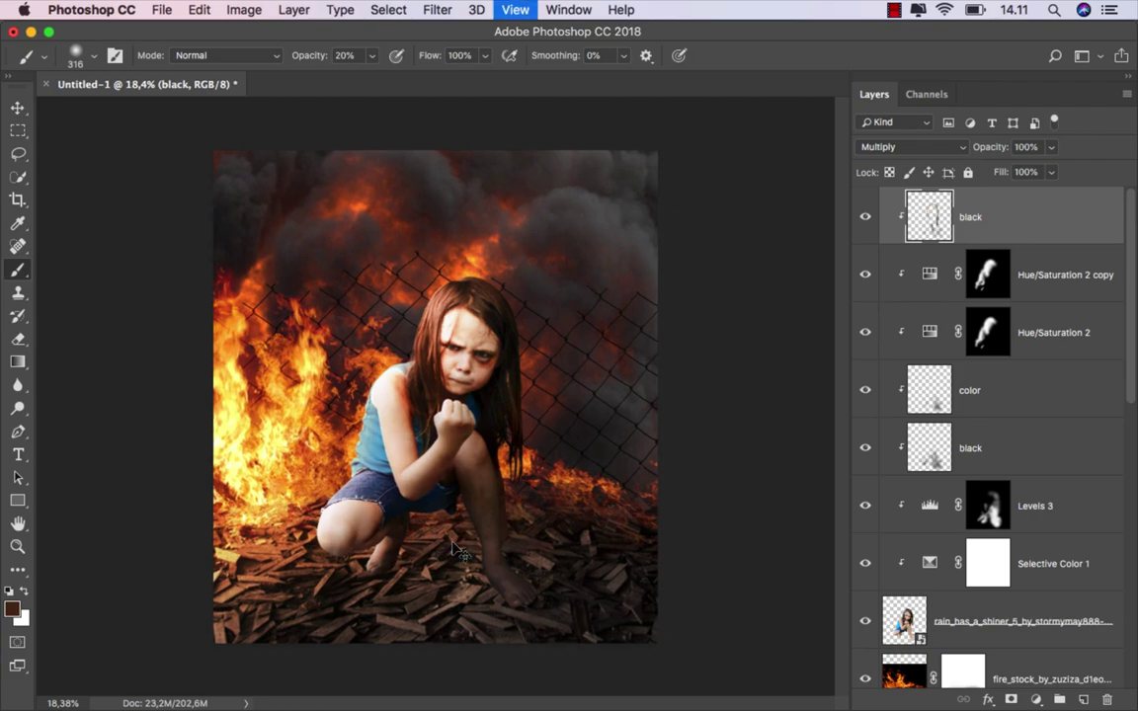
click(867, 218)
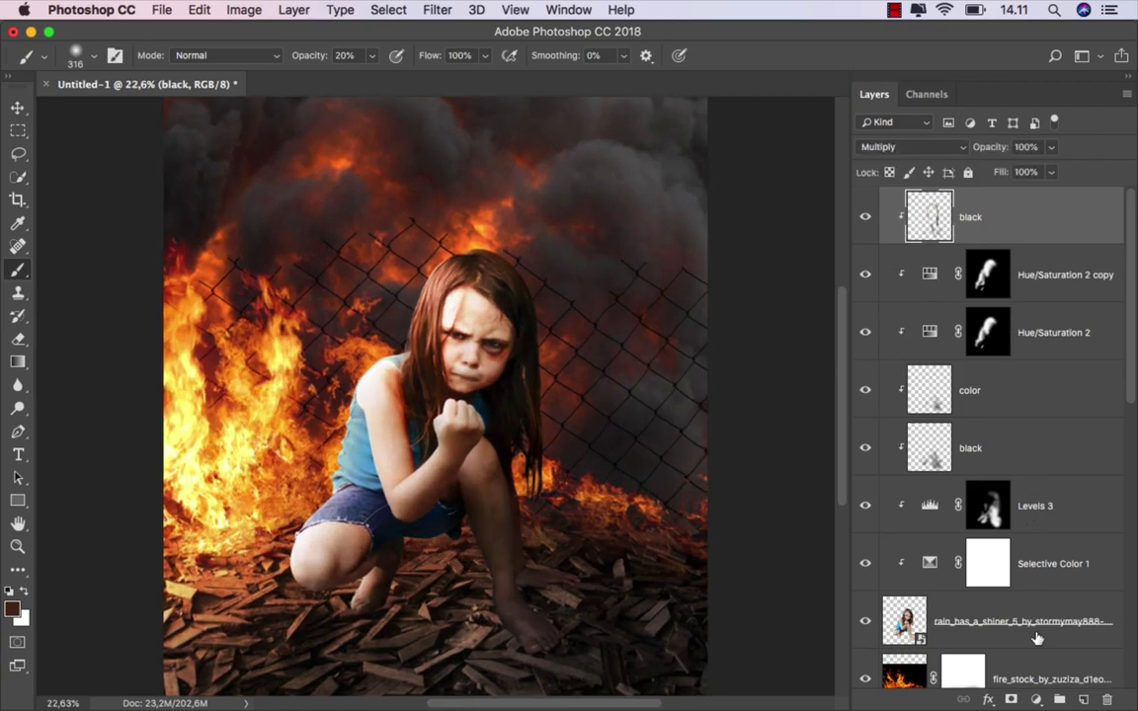
click(1035, 699)
Add a clipped Hue/Saturation layer colorized at Hue 29, Saturation 94.
click(978, 500)
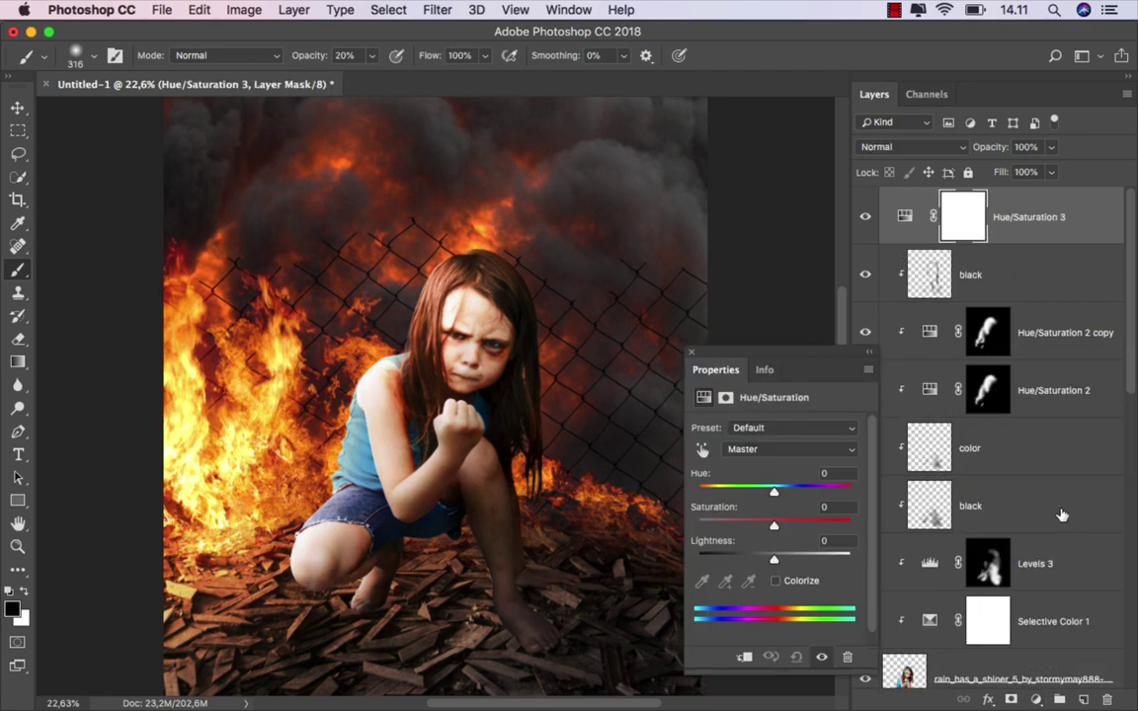
click(743, 658)
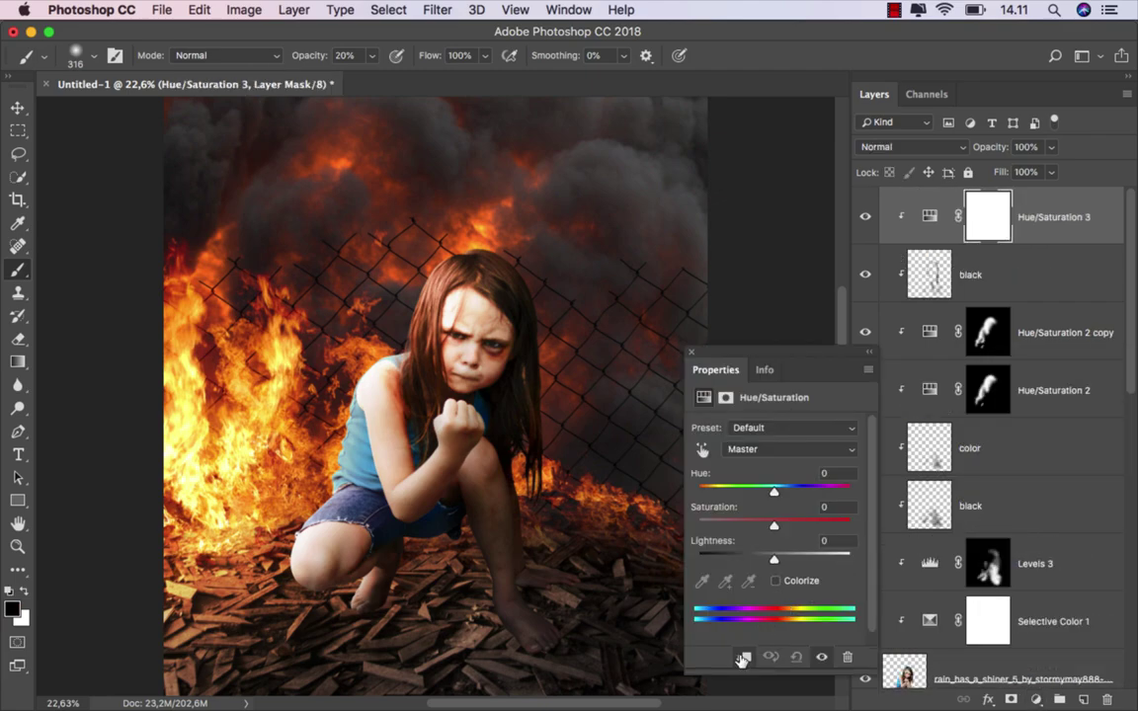
click(776, 581)
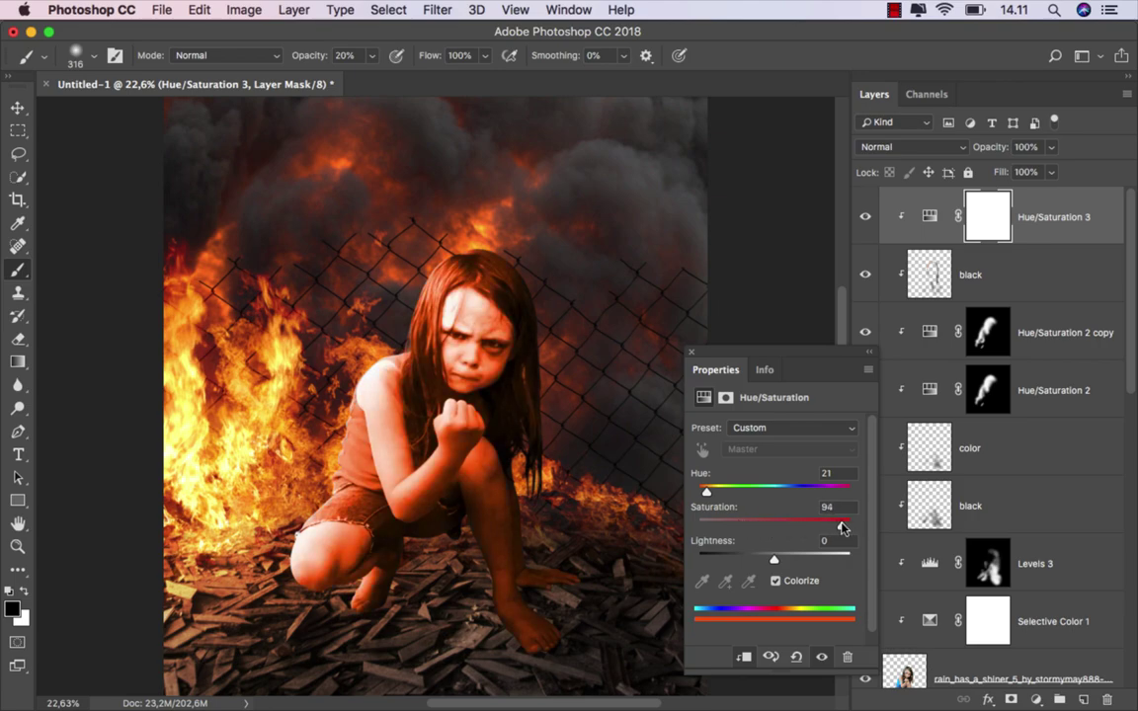
drag(709, 488, 713, 491)
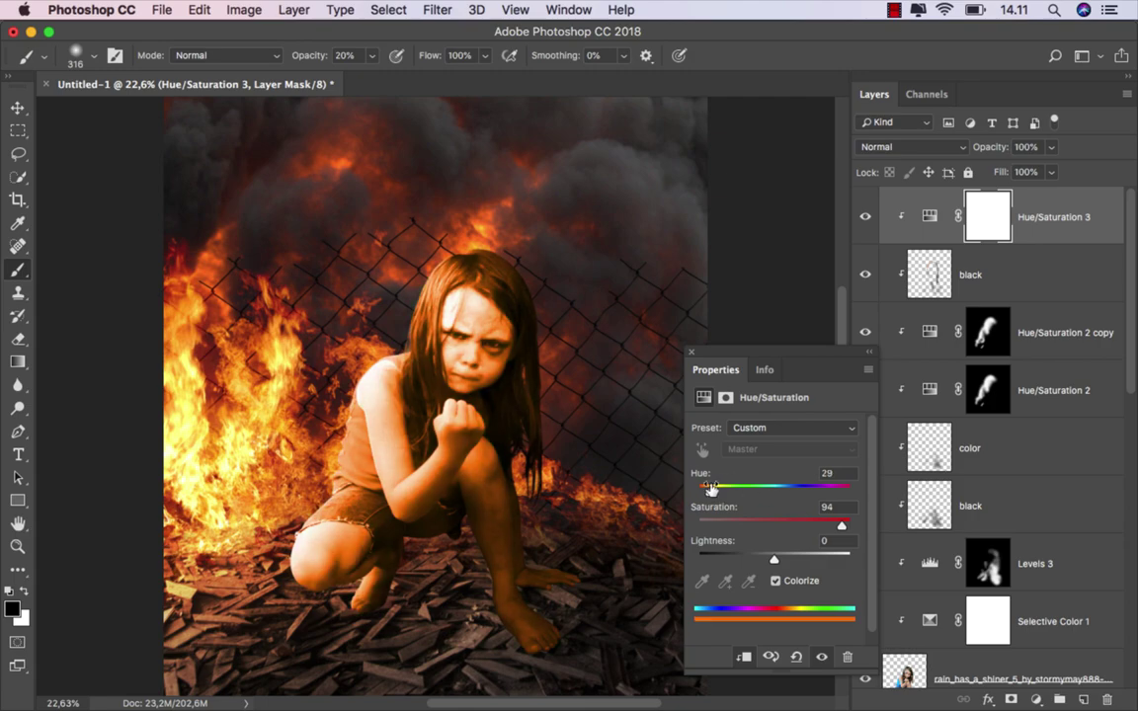
click(689, 353)
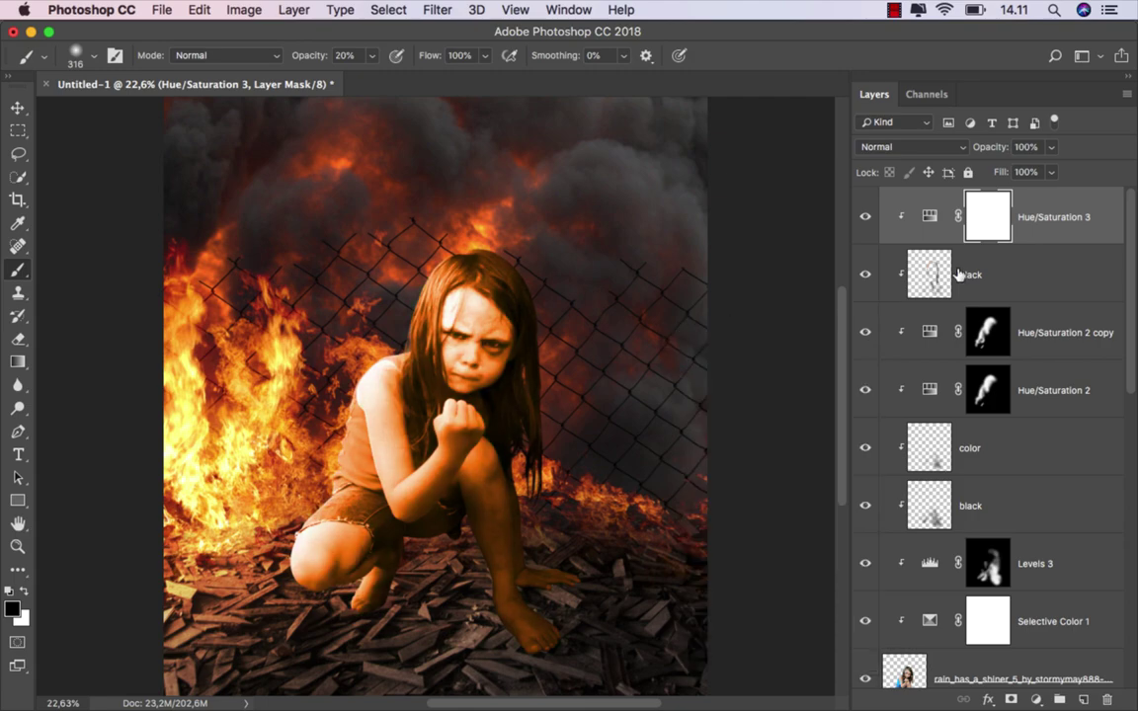
Set the Hue/Saturation 3 layer to Color blending and select its mask.
click(1028, 230)
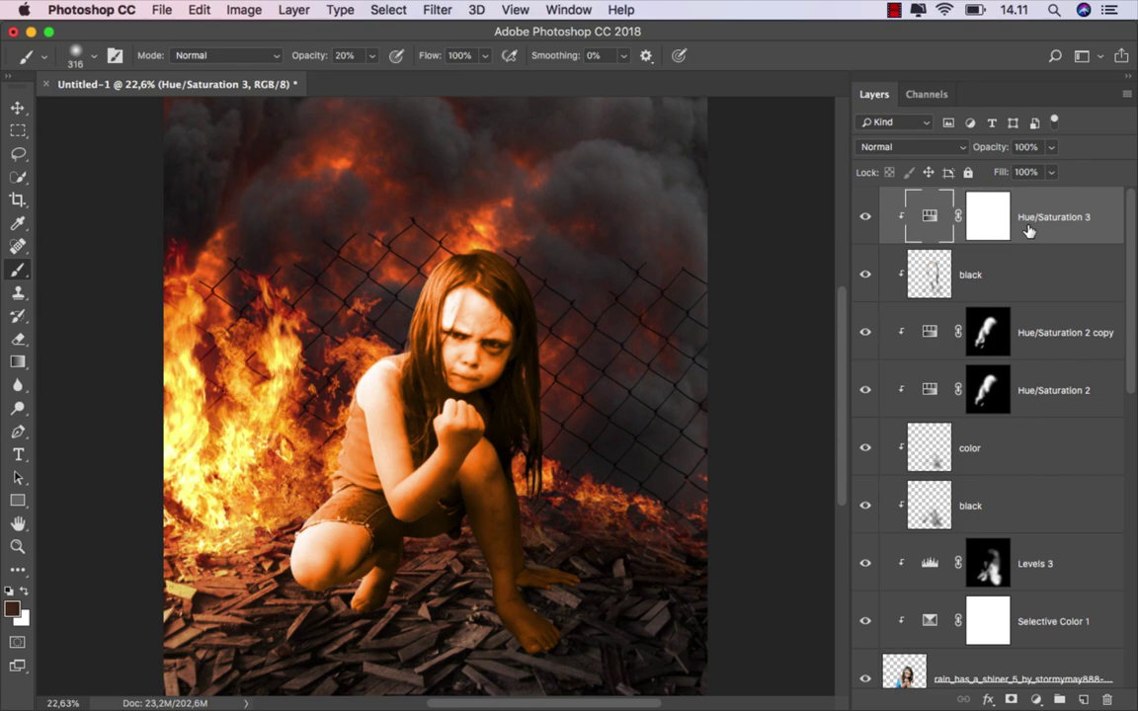
click(877, 148)
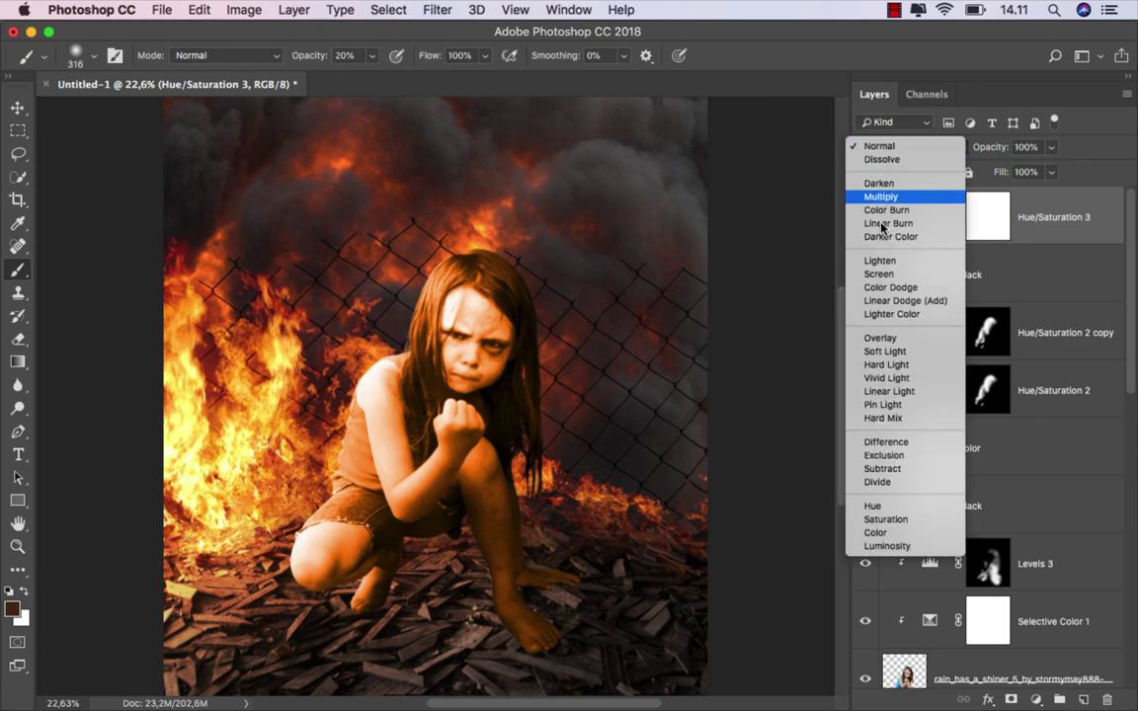
click(864, 530)
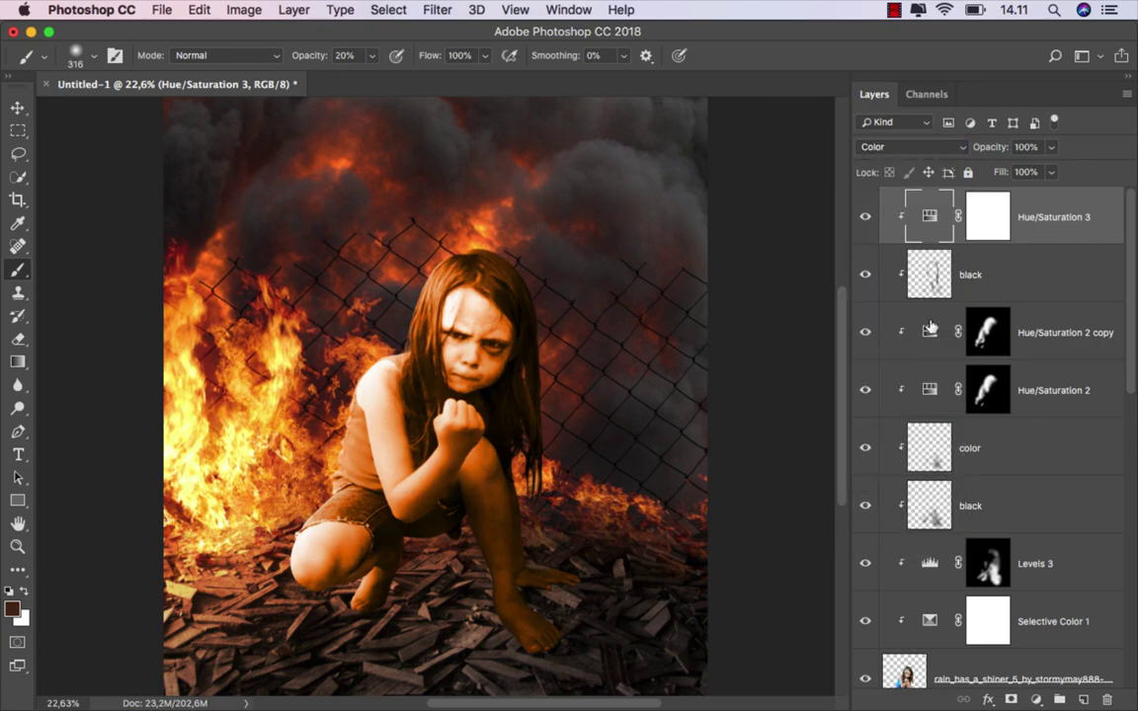
click(979, 218)
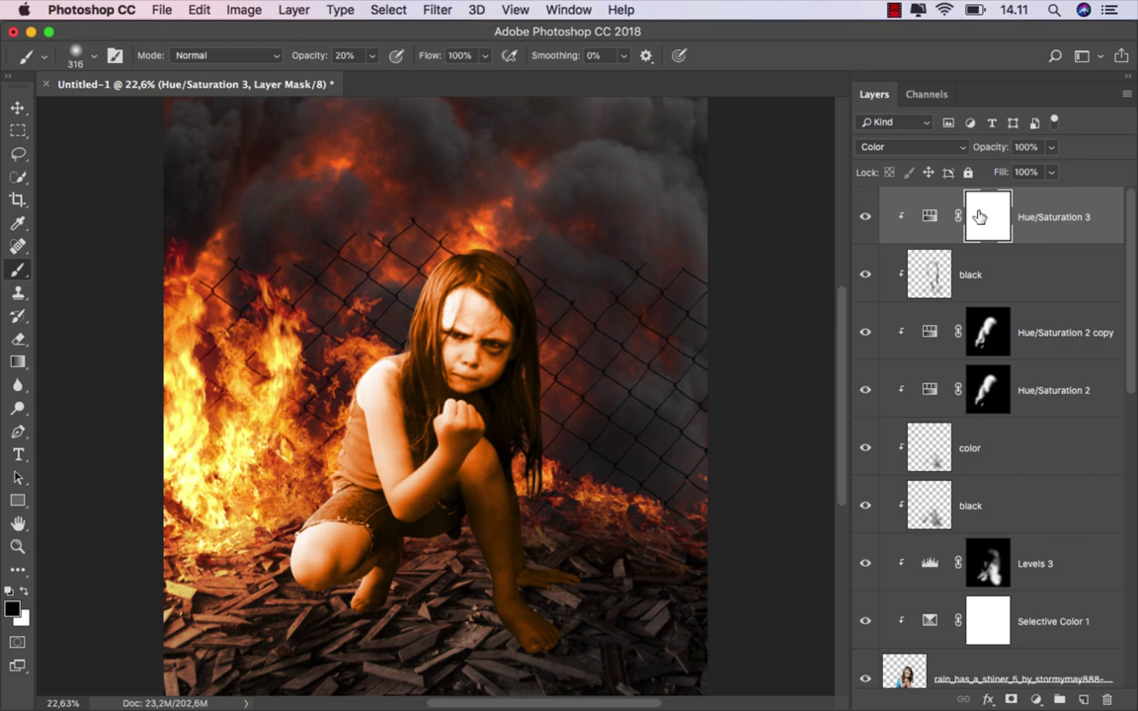
Invert the Hue/Saturation 3 mask and paint the orange tint back onto hair, shoulder and leg.
key(ctrl+i)
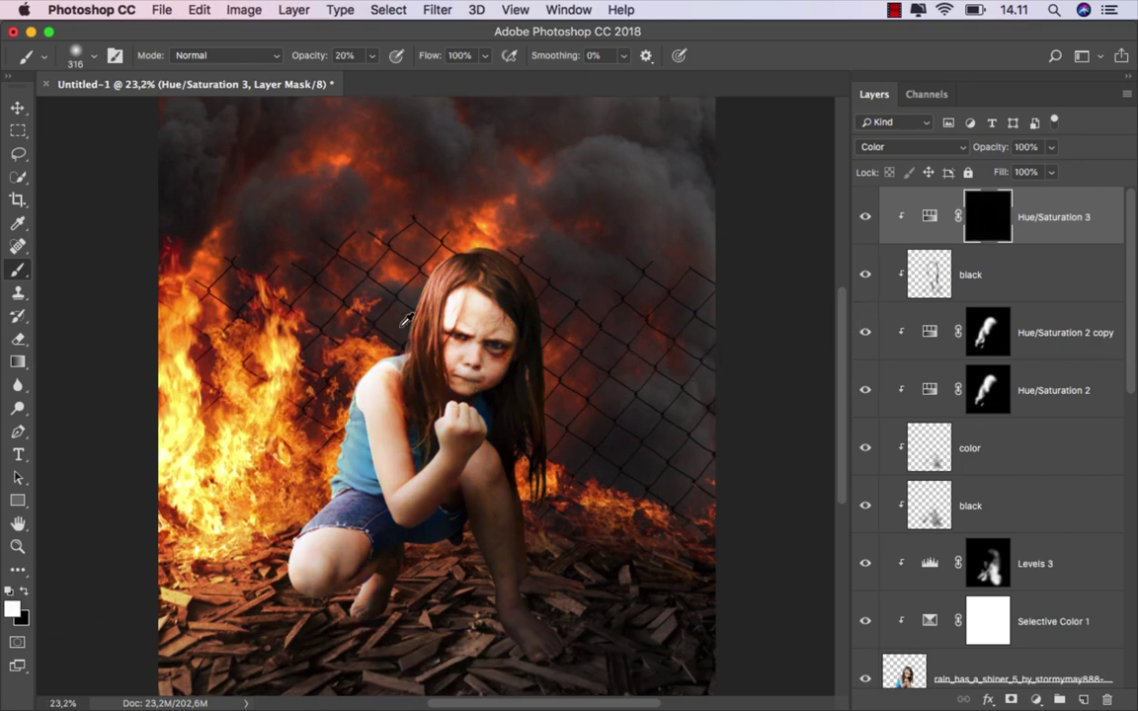
scroll(411, 237, up, 1)
scroll(411, 237, up, 4)
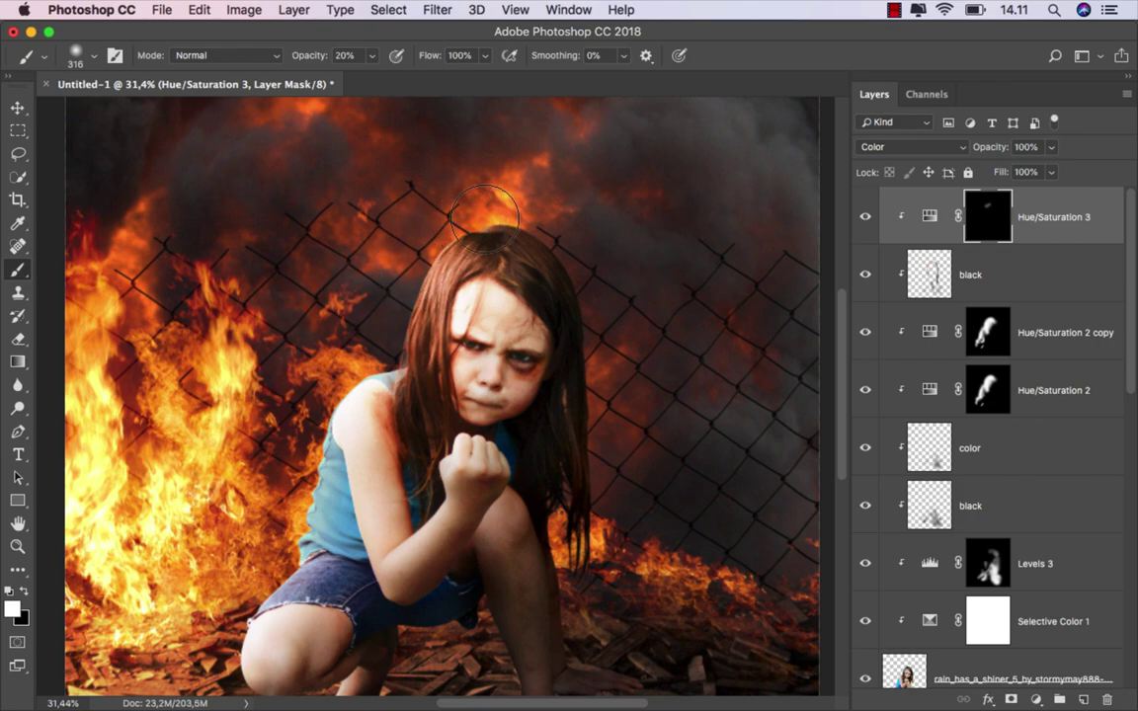
mouse_move(412, 326)
mouse_down()
mouse_move(385, 375)
mouse_move(301, 405)
mouse_move(296, 444)
mouse_move(315, 535)
mouse_up()
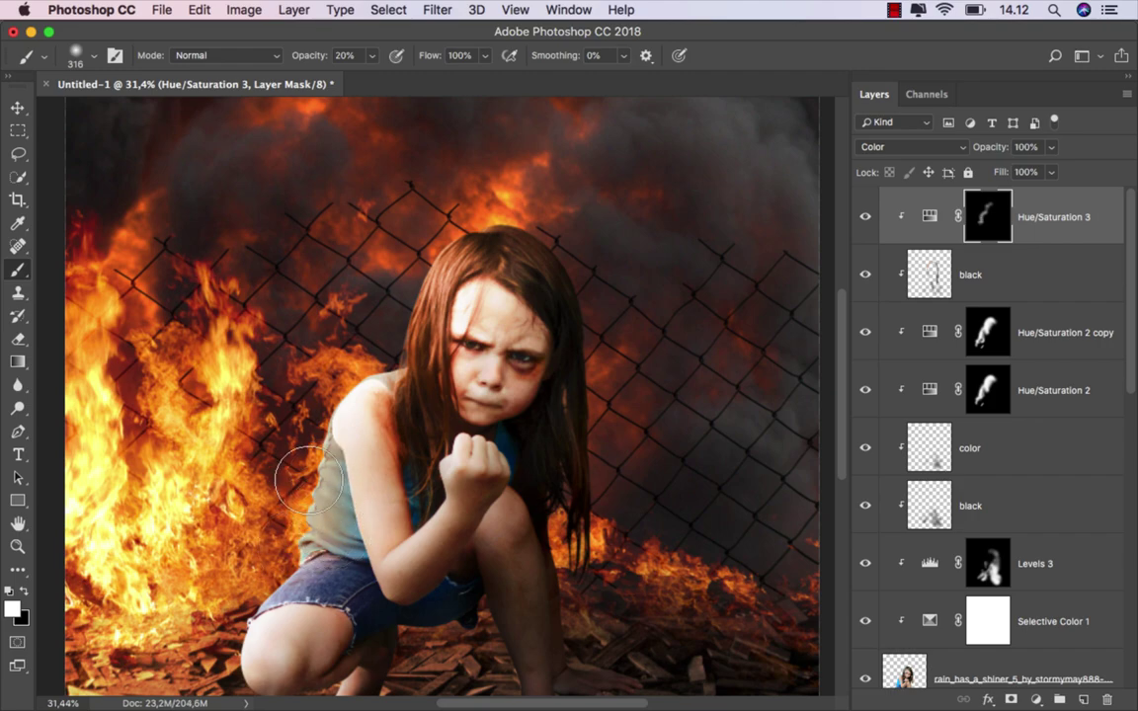
scroll(293, 530, down, 2)
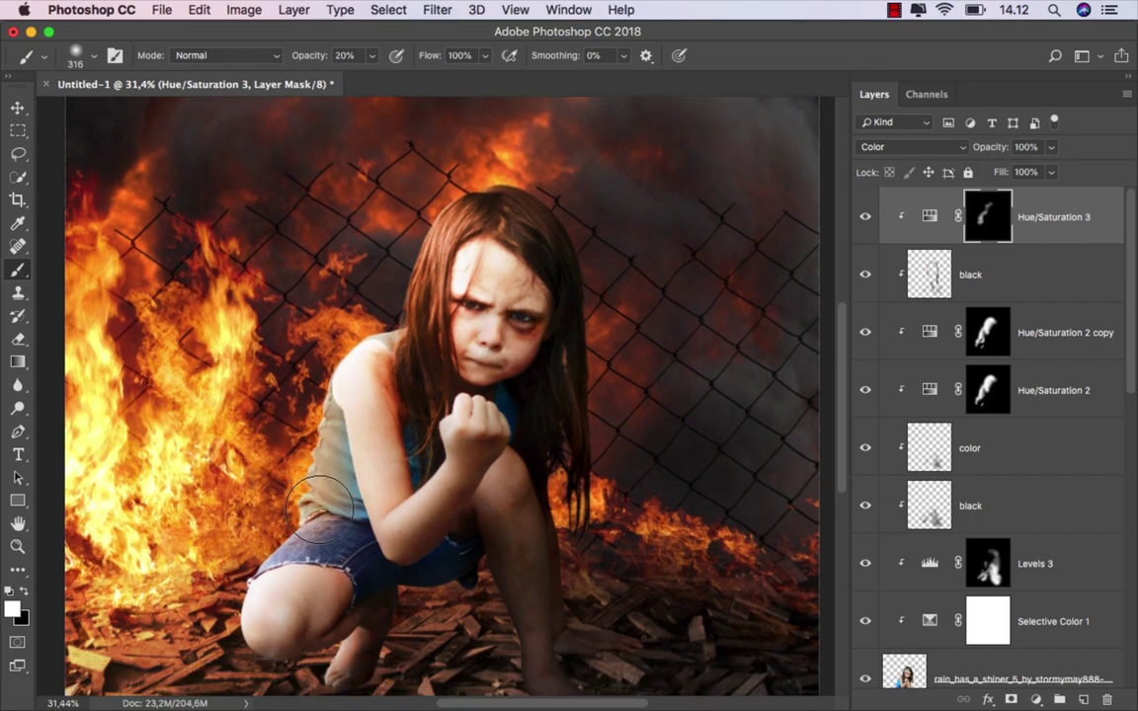
scroll(286, 523, down, 4)
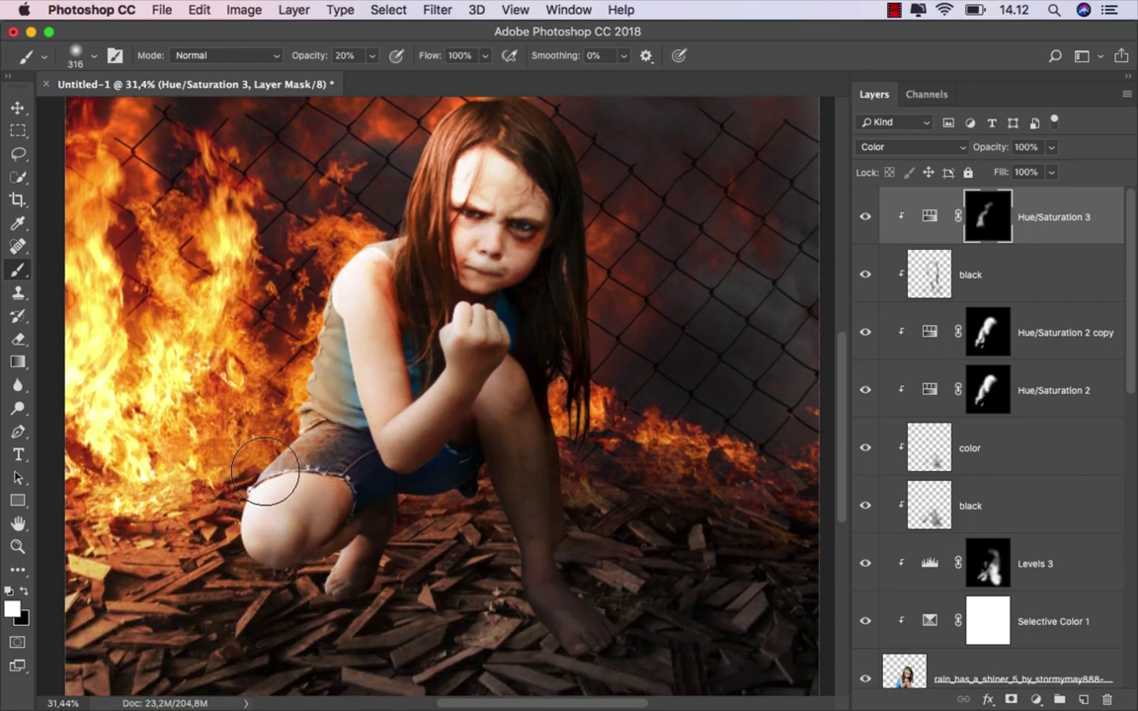
scroll(266, 472, down, 1)
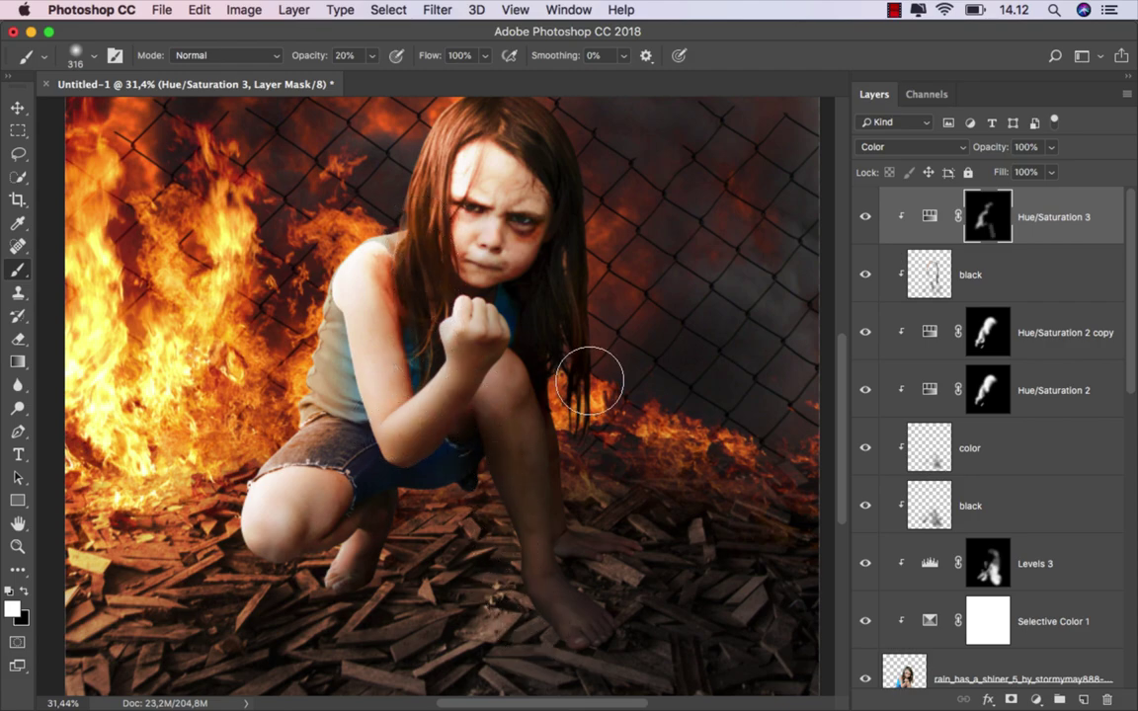
scroll(590, 388, down, 2)
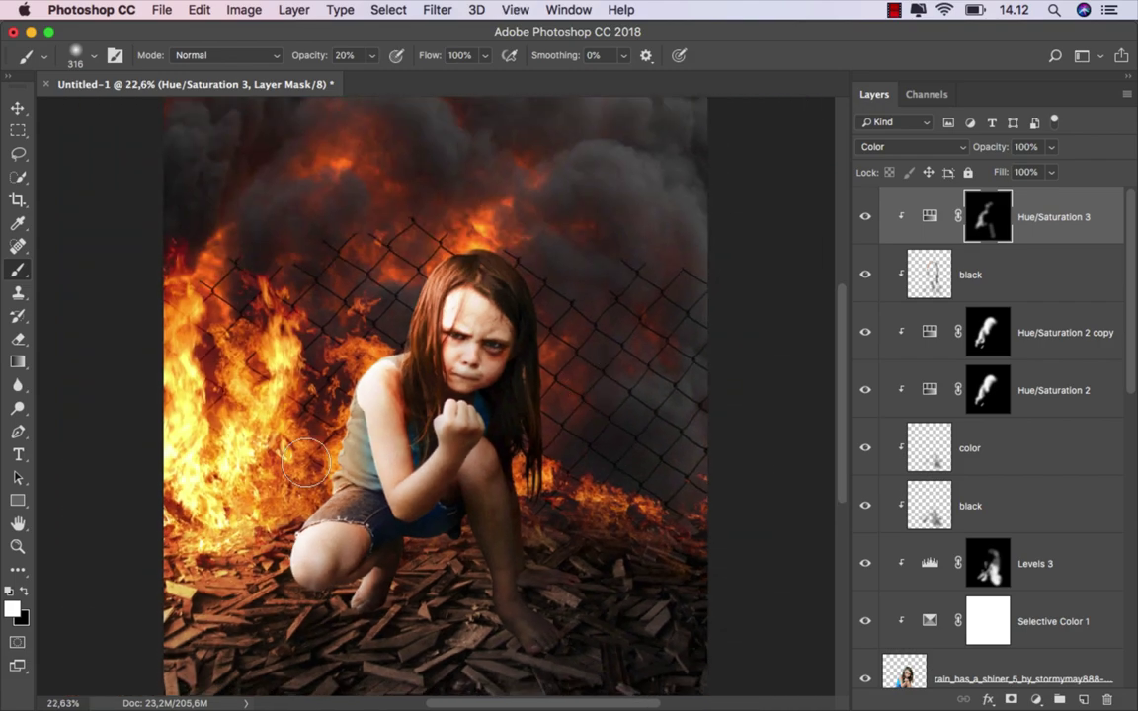
drag(375, 541, 349, 504)
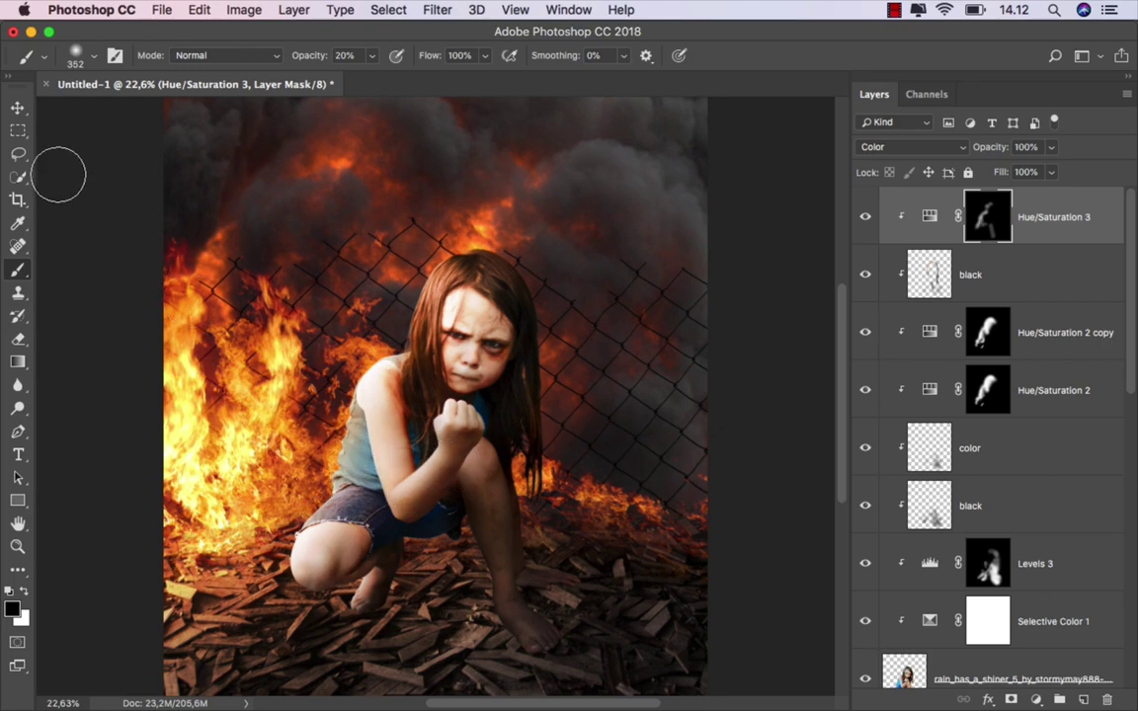
Turn the orange tint back on and select the fire_stock photo layer.
click(17, 109)
click(863, 219)
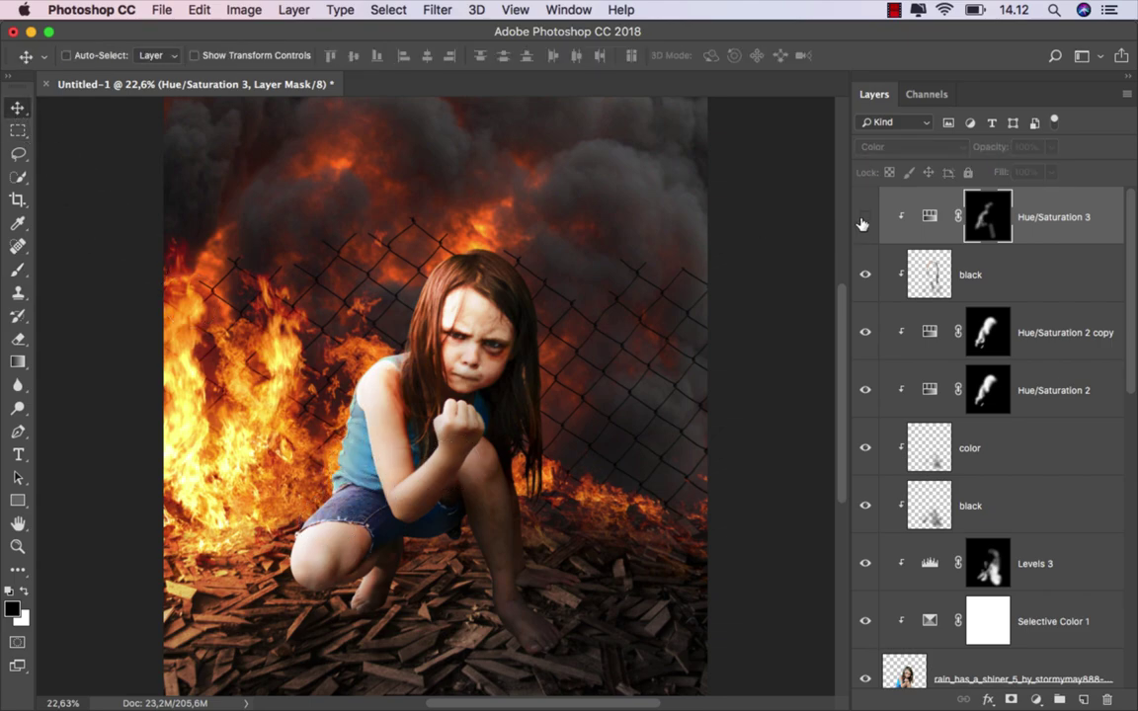
click(1055, 225)
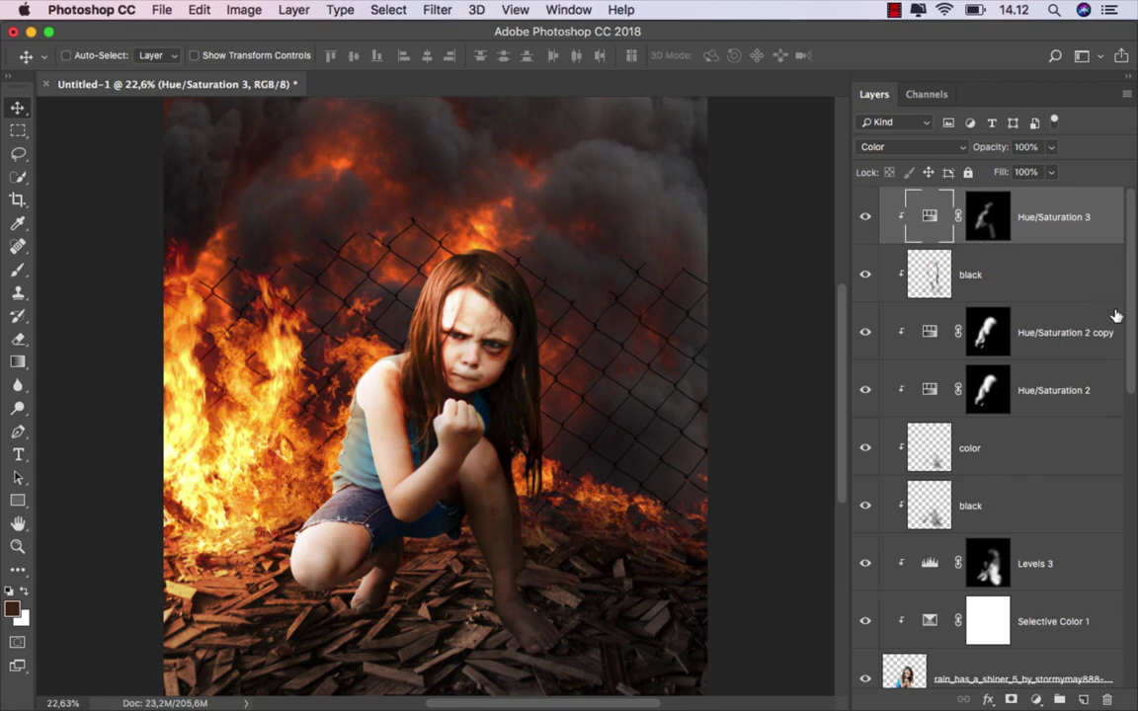
drag(1134, 363, 1117, 476)
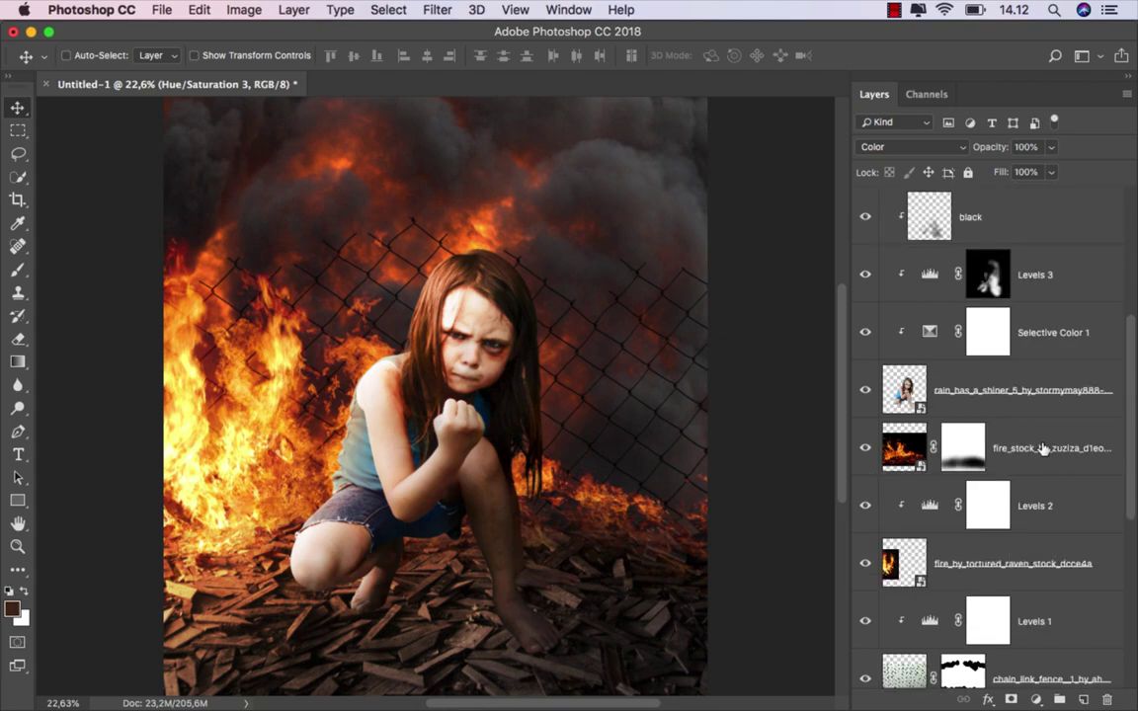
click(1043, 450)
Add a new empty layer above the fire layer and name it shadow.
click(1083, 700)
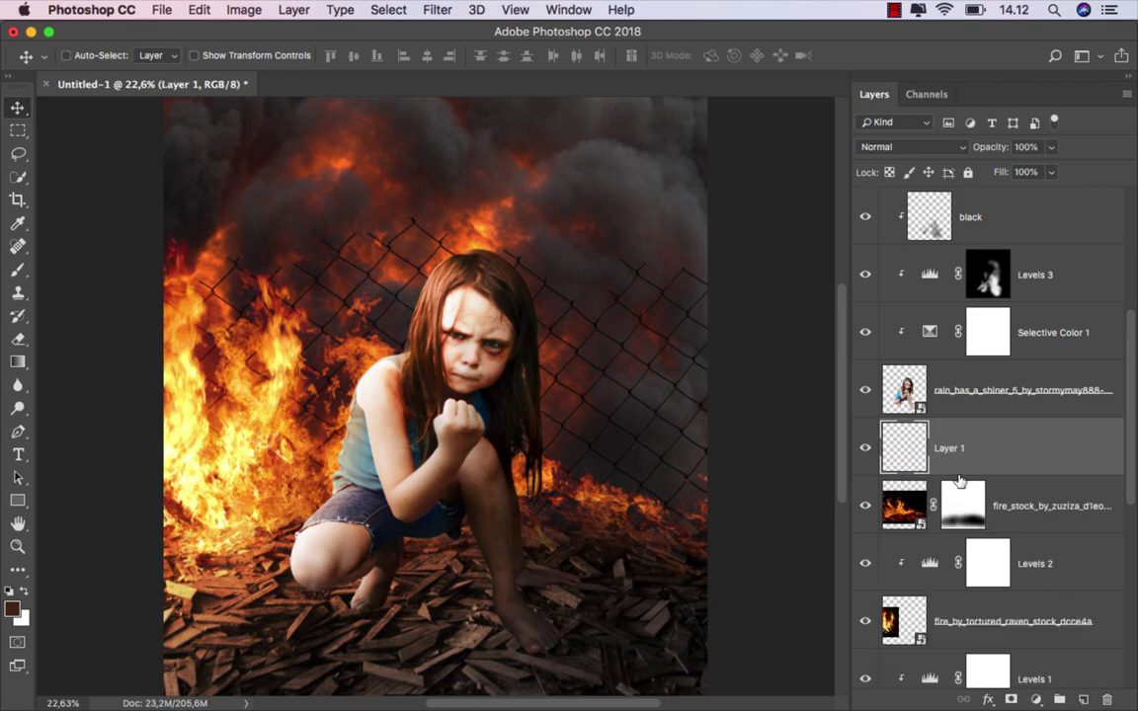
double_click(943, 448)
text(ow)
key(Return)
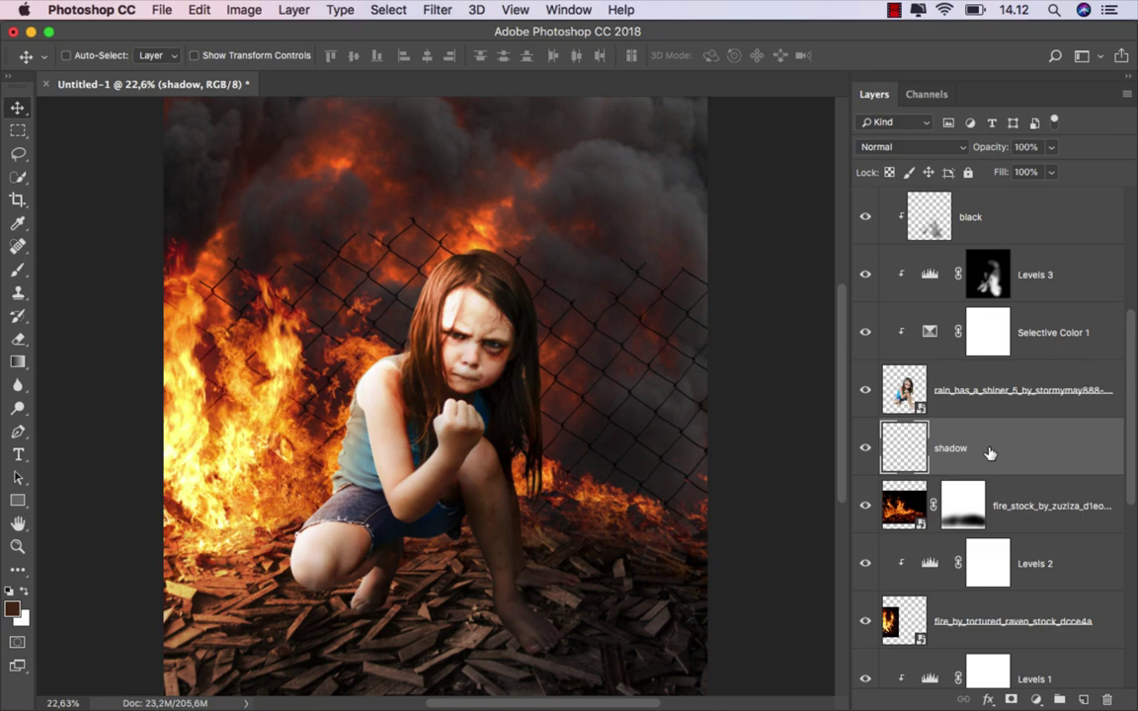
Select the Brush tool and set the shadow layer's blend mode to Multiply.
click(18, 269)
click(79, 263)
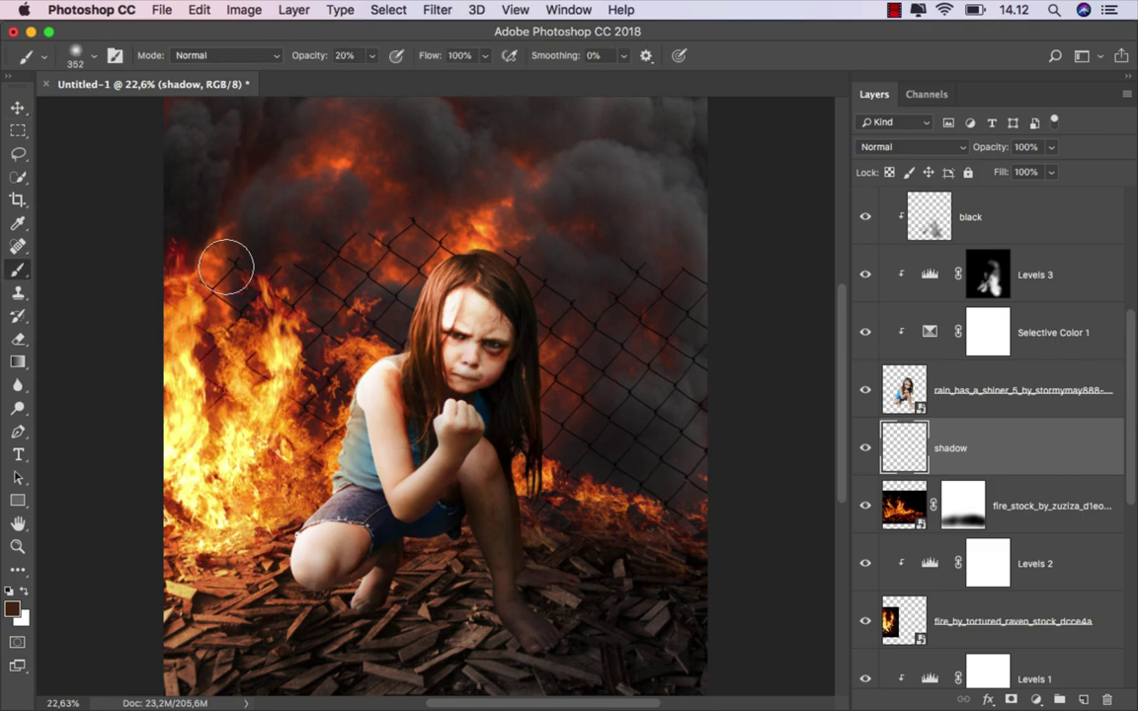
click(905, 149)
click(880, 195)
Size the soft brush to about 177 px and paint shadow beneath the girl's feet.
scroll(413, 607, up, 2)
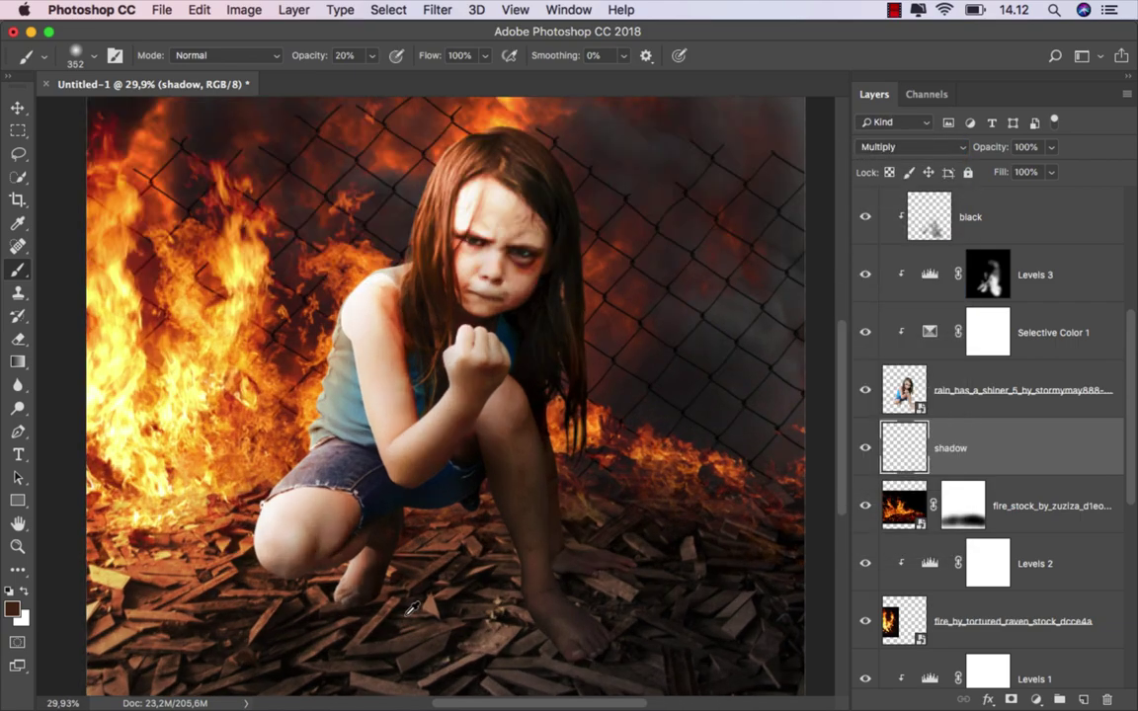
scroll(432, 553, down, 1)
drag(432, 554, 414, 551)
scroll(322, 508, right, 2)
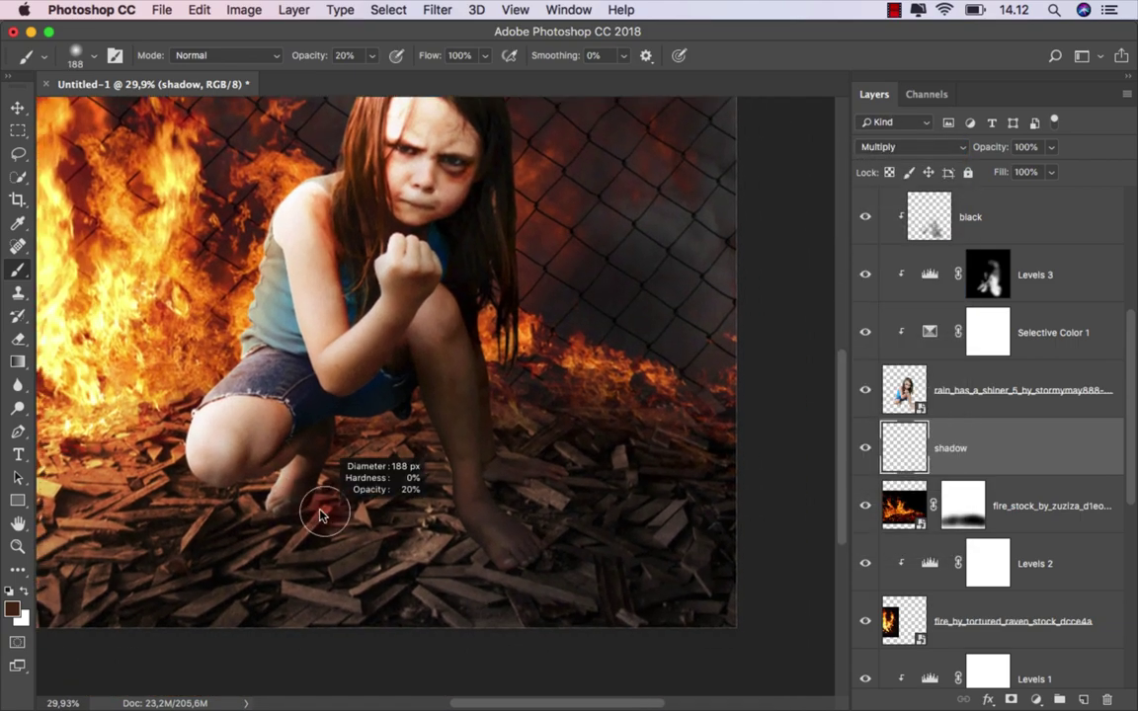
drag(322, 511, 303, 508)
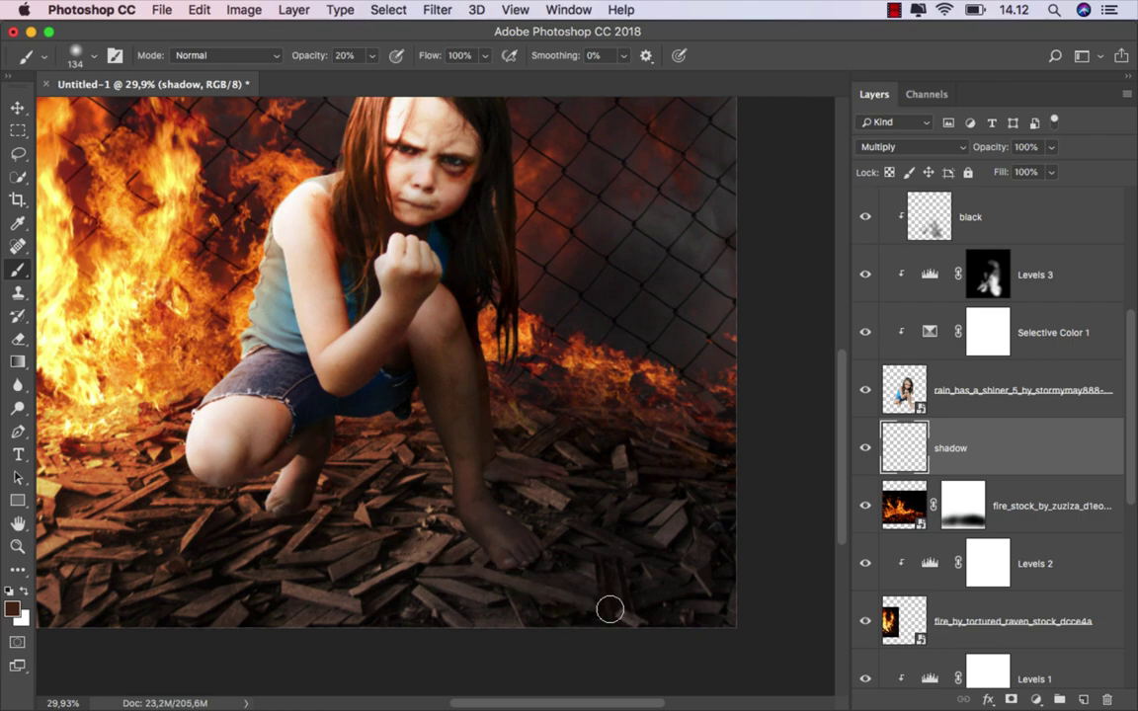
right_click(406, 482)
key(Escape)
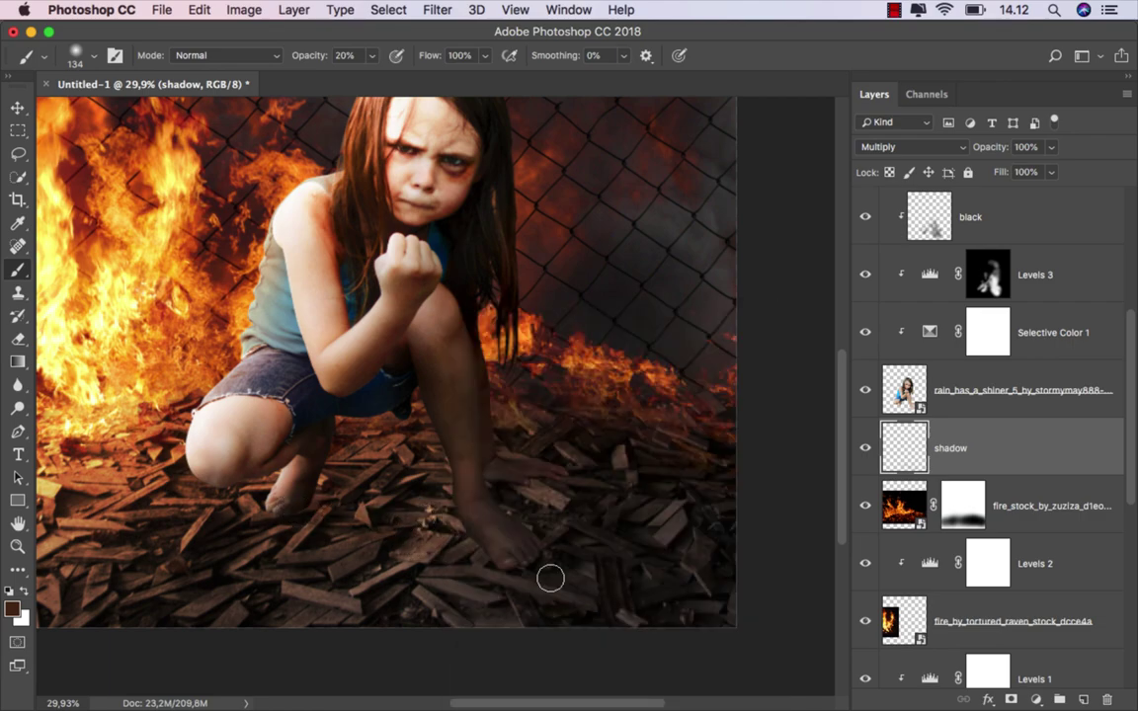
drag(482, 534, 484, 573)
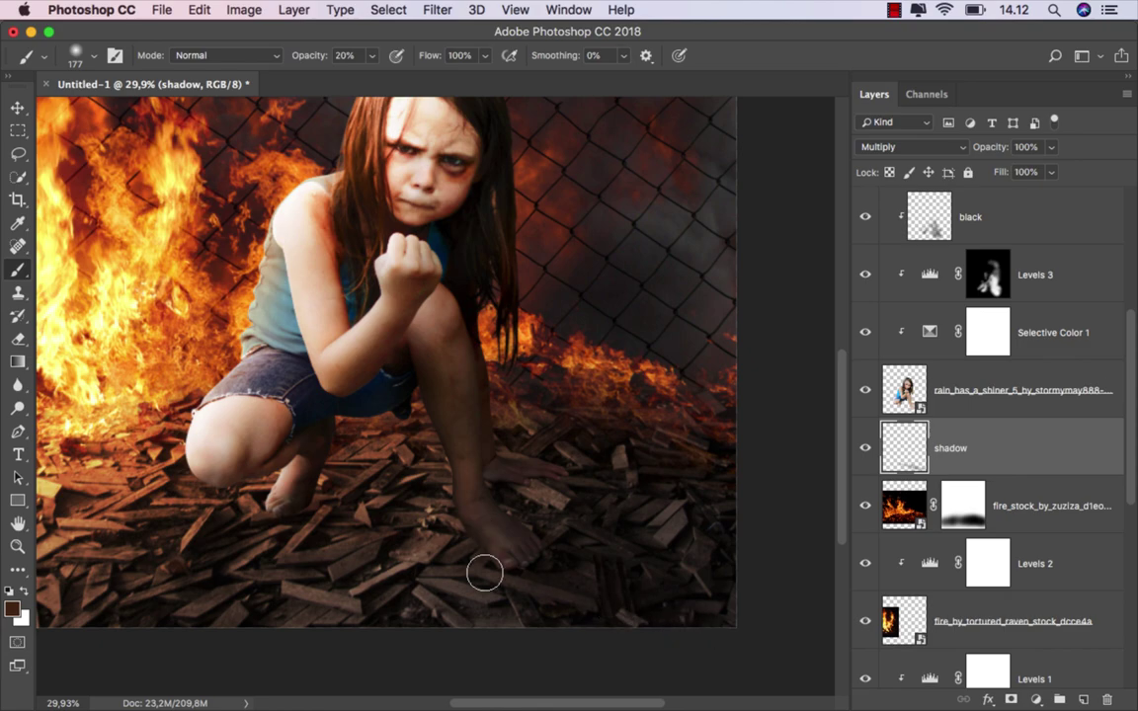
drag(284, 498, 541, 488)
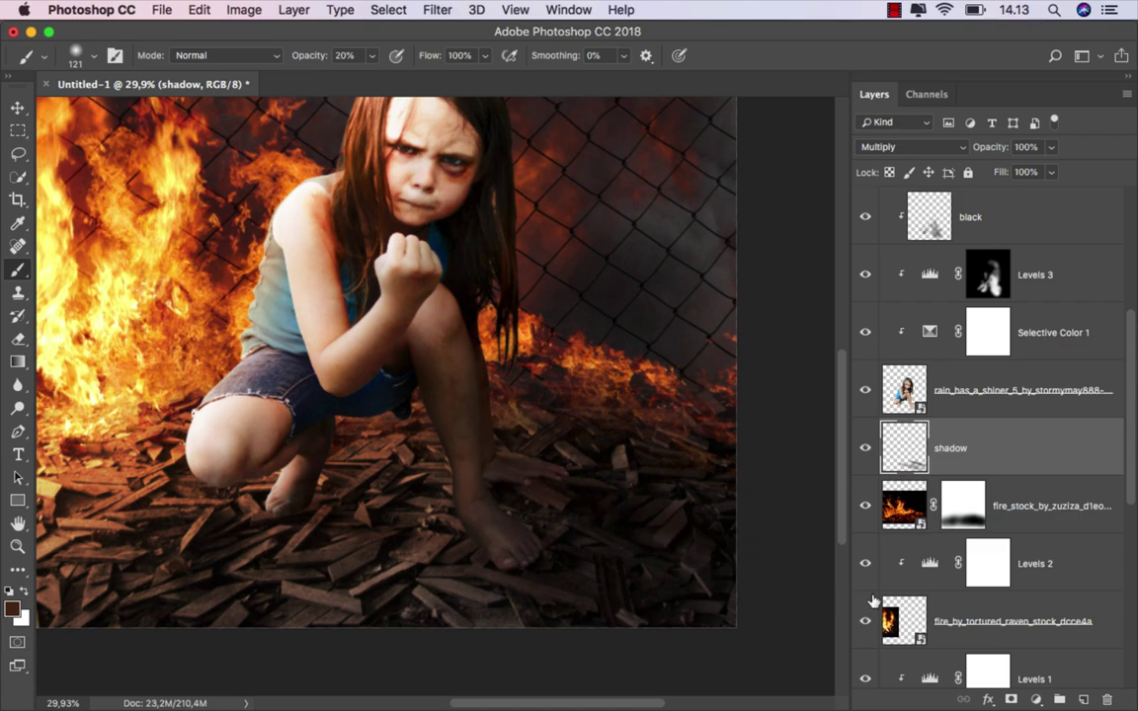
mouse_move(300, 466)
mouse_down()
mouse_move(329, 521)
mouse_move(366, 546)
mouse_up()
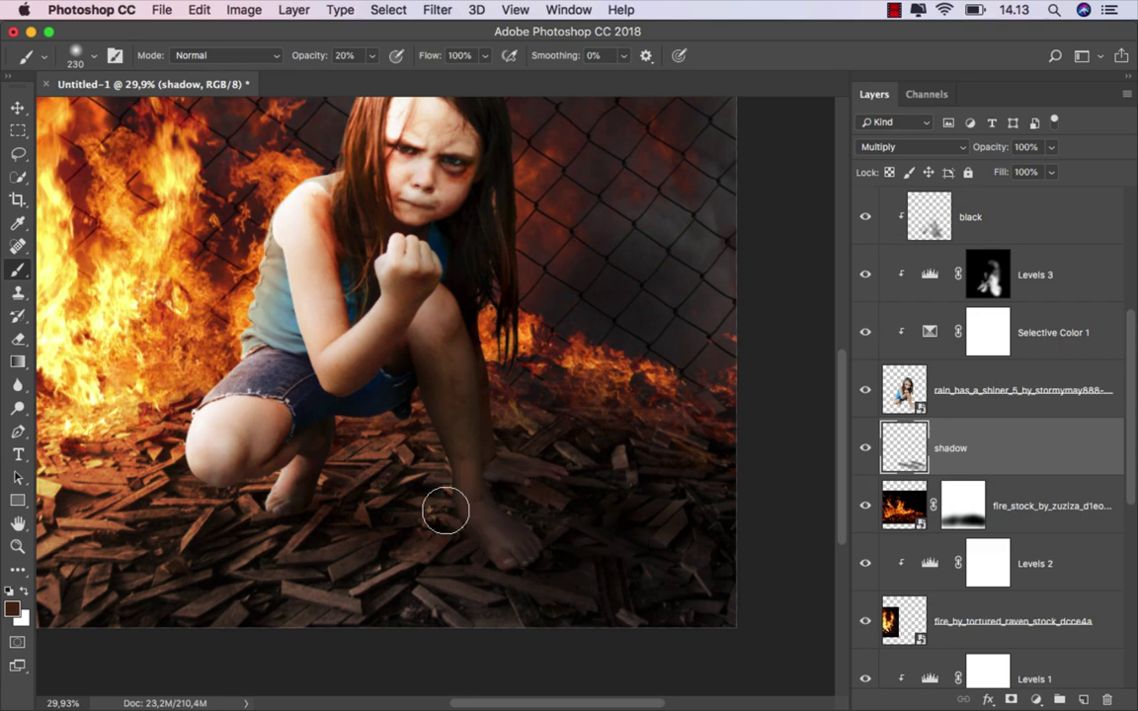
click(455, 600)
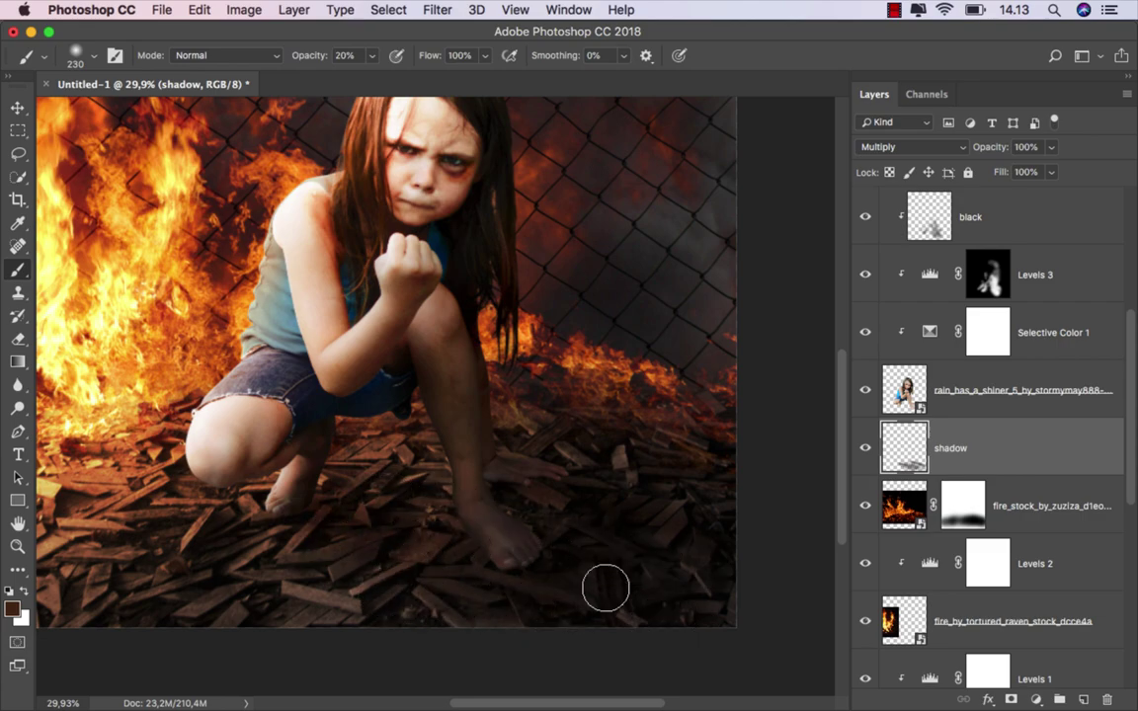
Resize the brush between about 164 and 233 px and keep refining the foot shadow.
drag(401, 521, 279, 507)
scroll(345, 509, up, 3)
scroll(241, 511, down, 2)
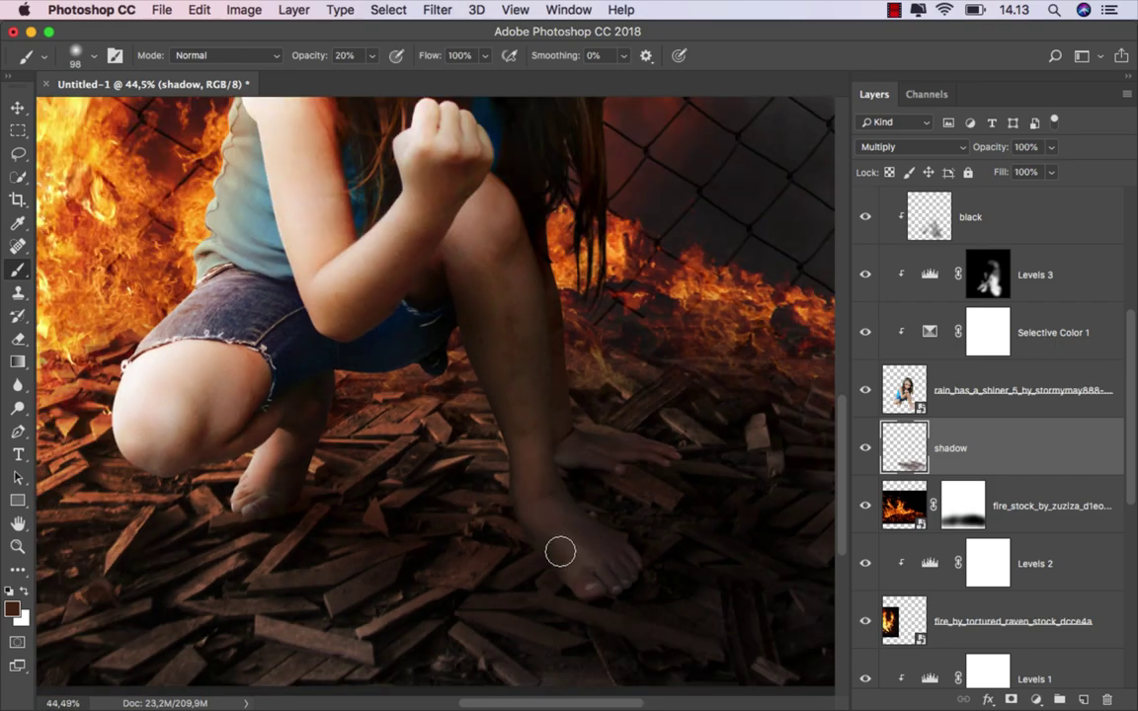
drag(592, 516, 632, 476)
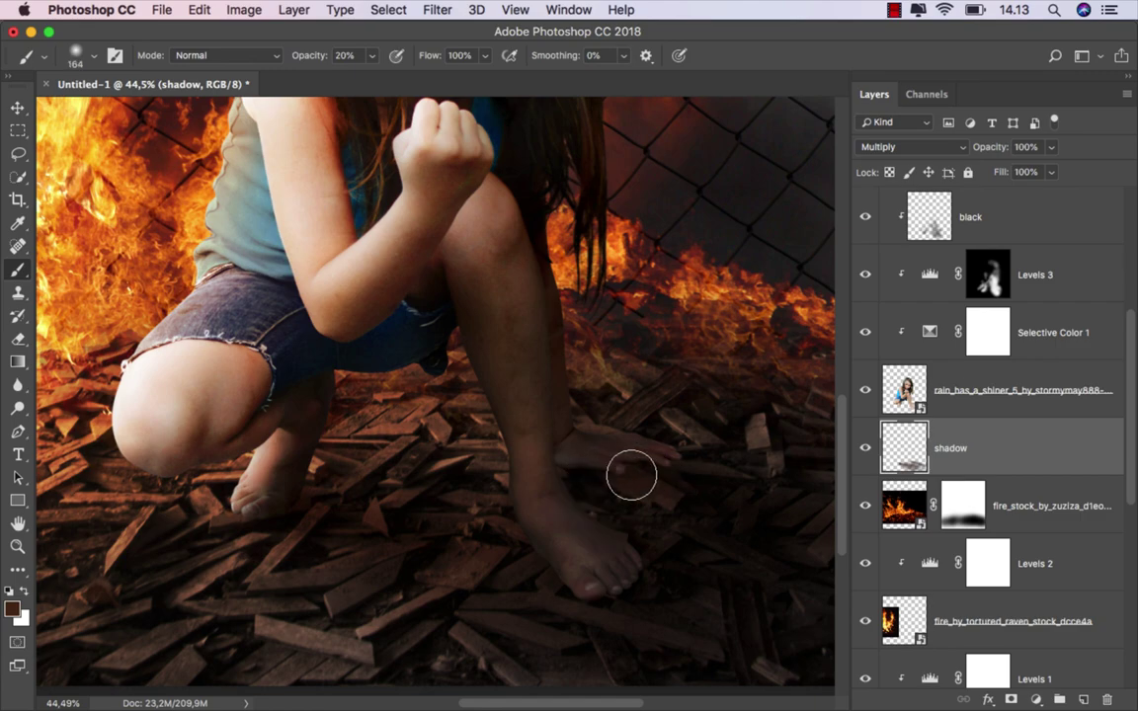
scroll(619, 500, right, 3)
scroll(582, 499, down, 1)
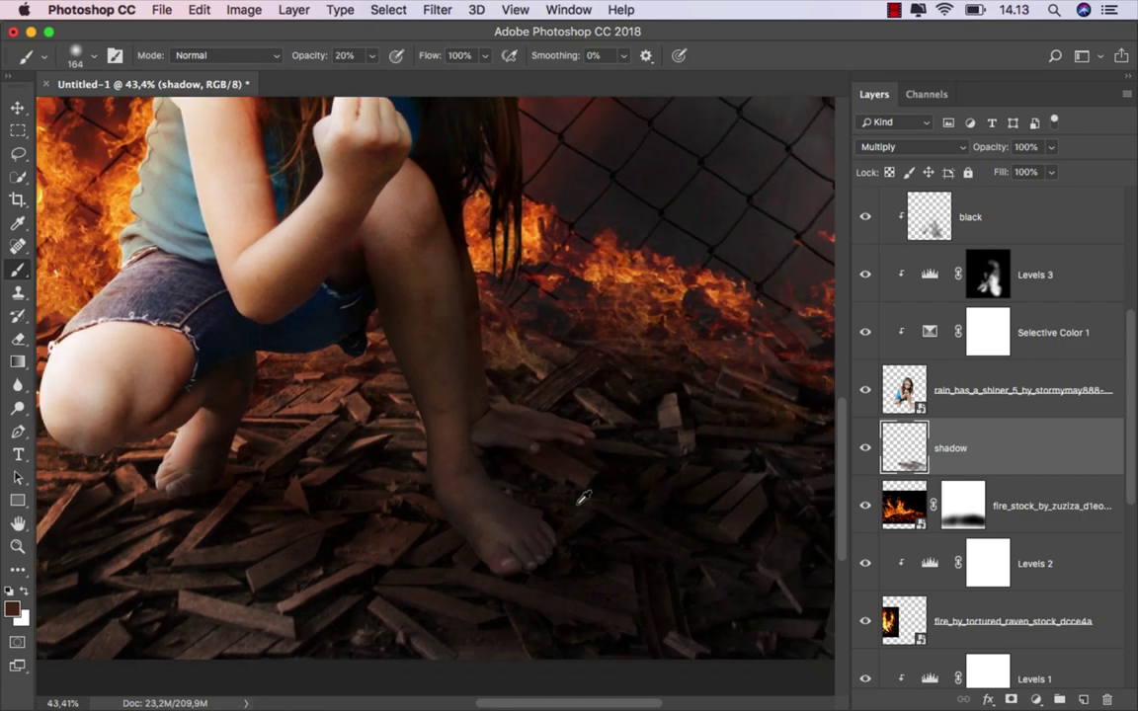
scroll(583, 499, down, 2)
drag(546, 495, 593, 484)
scroll(632, 494, up, 1)
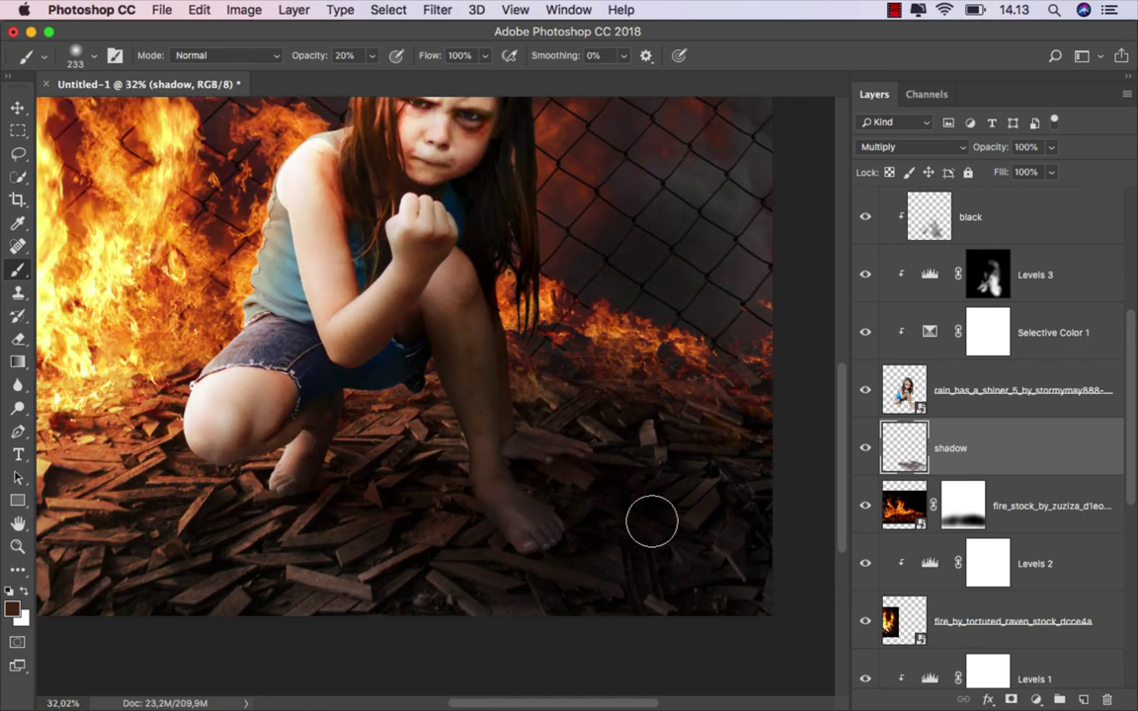
scroll(652, 521, down, 2)
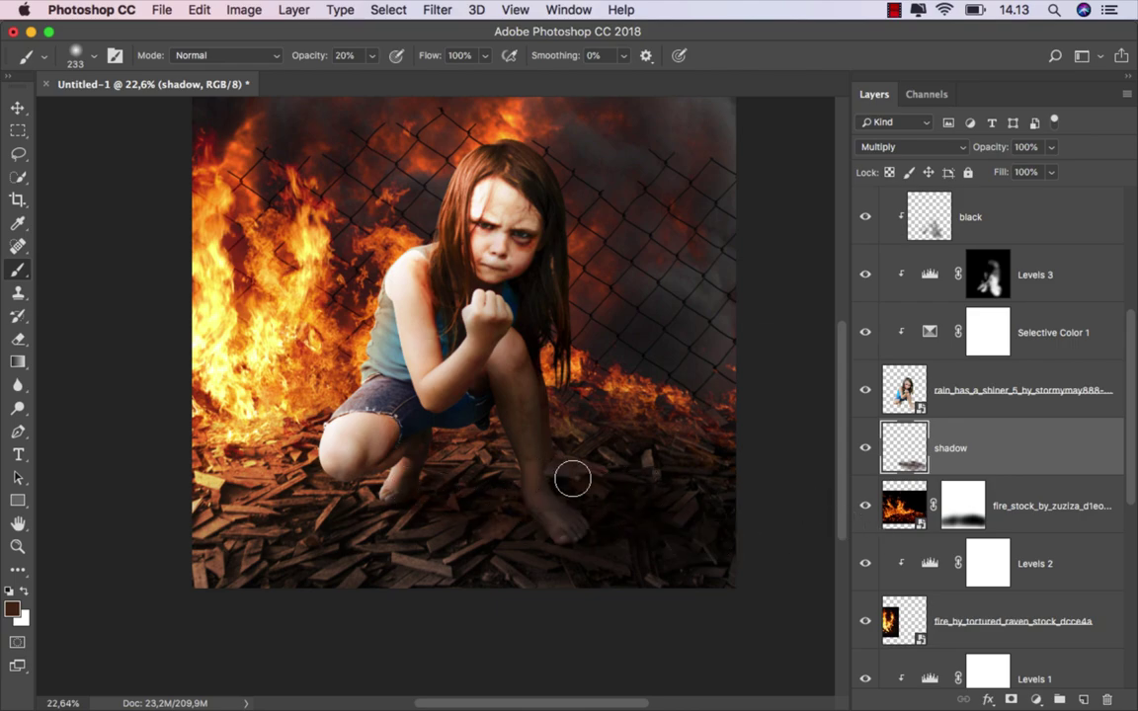
scroll(605, 515, up, 1)
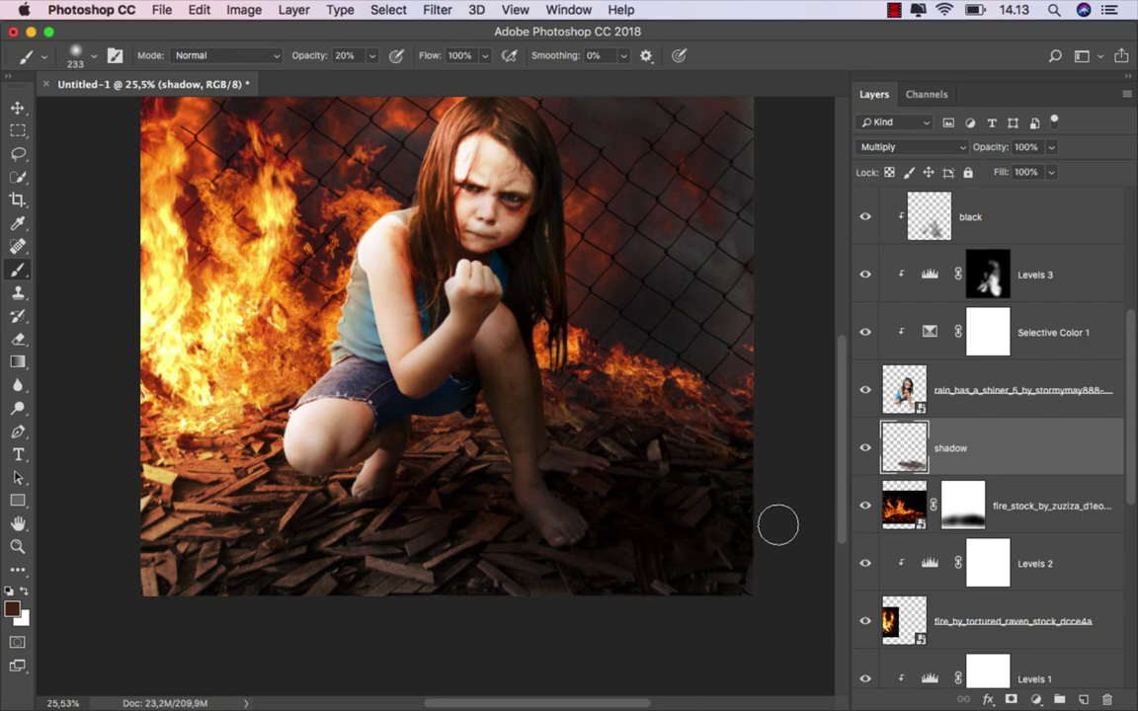
scroll(510, 441, down, 1)
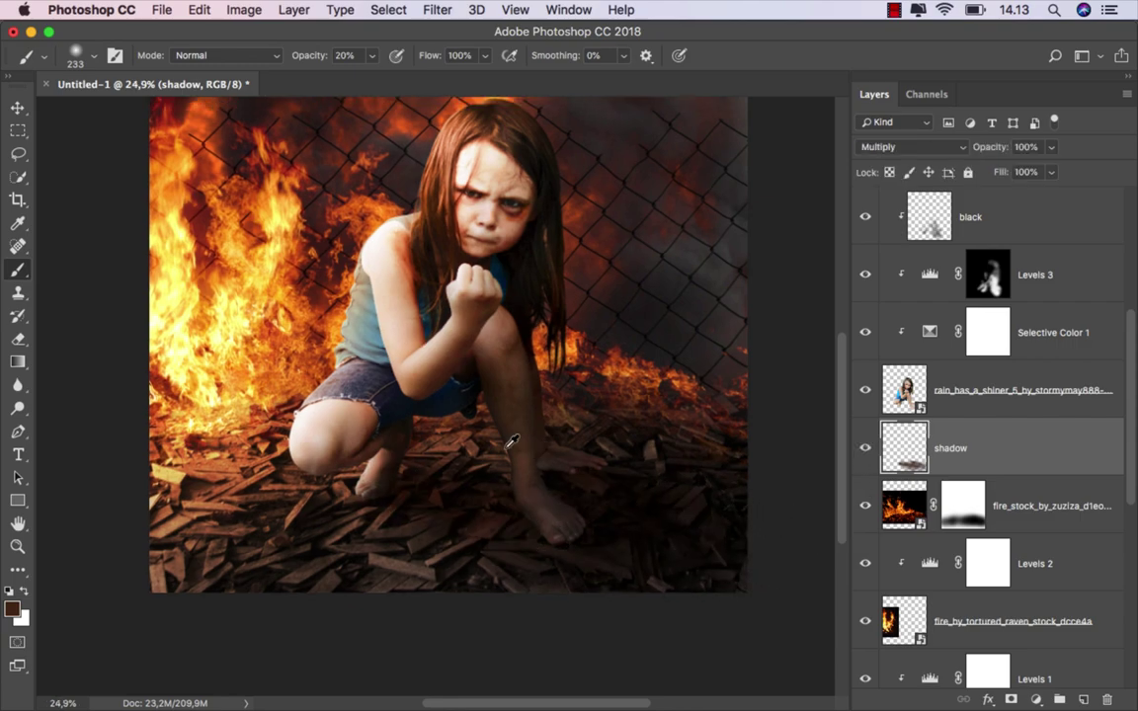
scroll(511, 441, down, 1)
scroll(504, 448, up, 3)
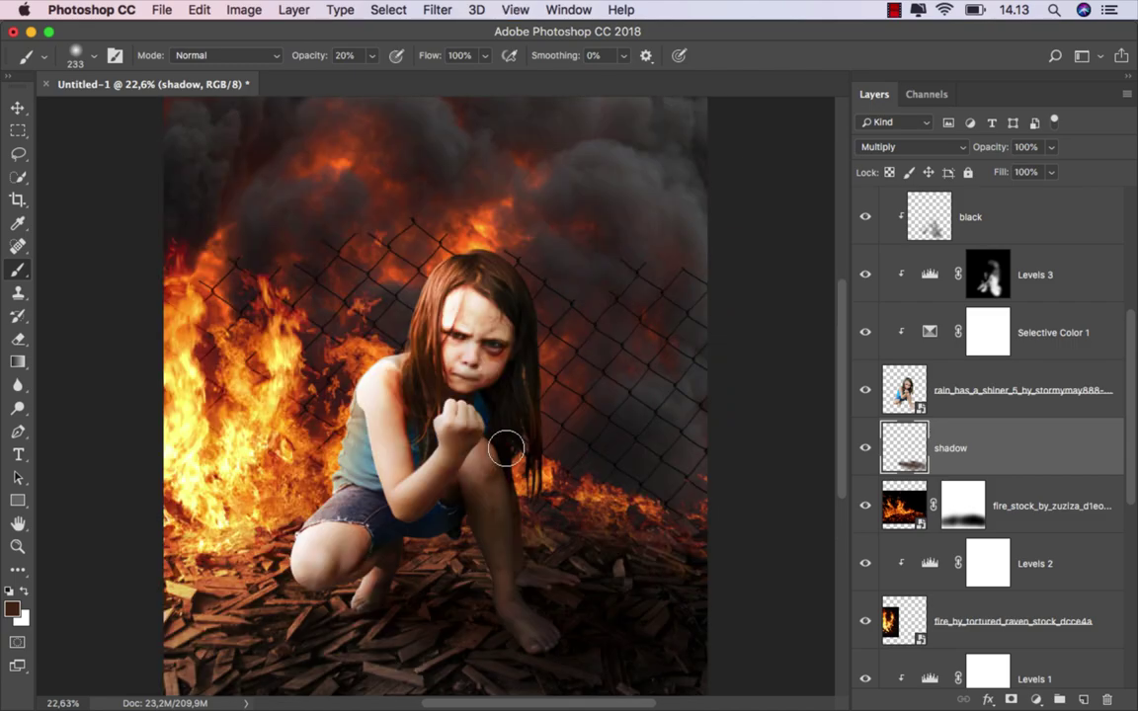
Add a Gradient Map adjustment layer above Hue/Saturation 3 at the top of the stack.
key(v)
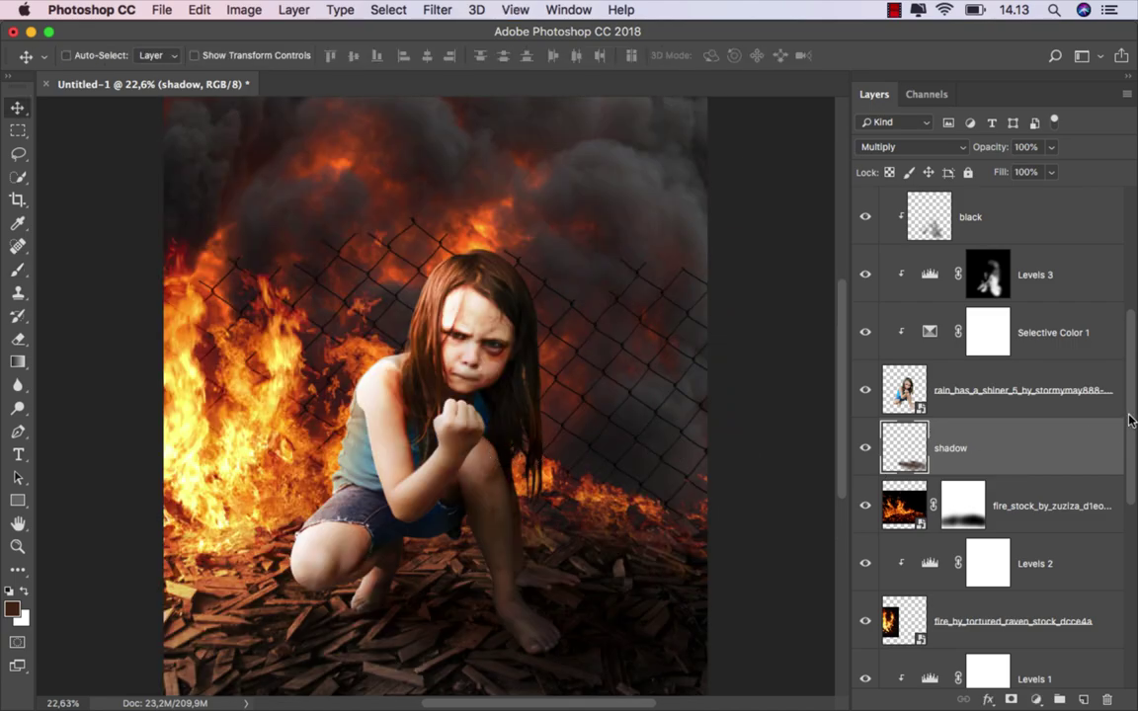
drag(1130, 420, 1119, 285)
click(1065, 211)
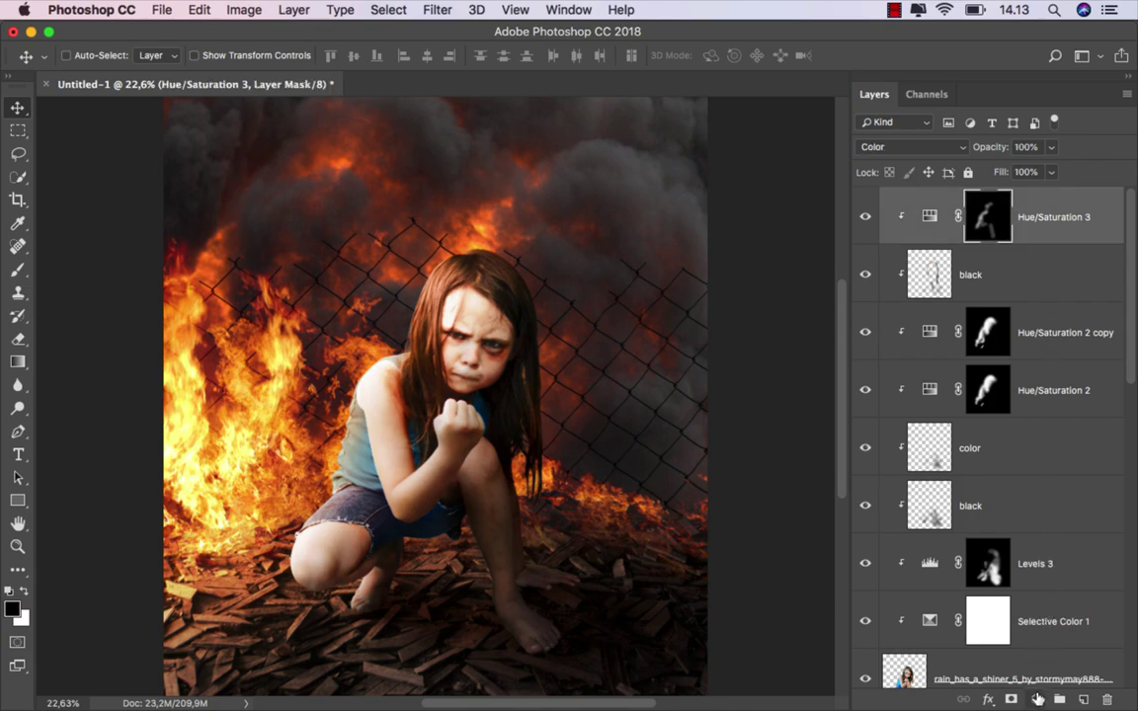
click(1036, 700)
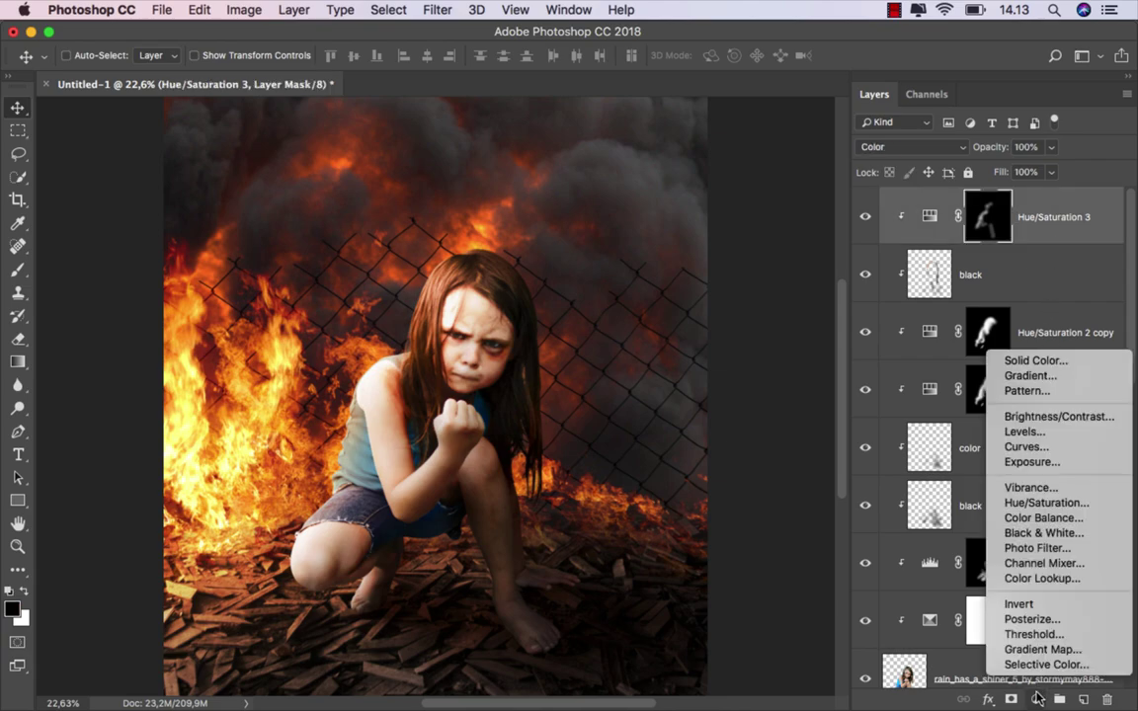
click(1048, 650)
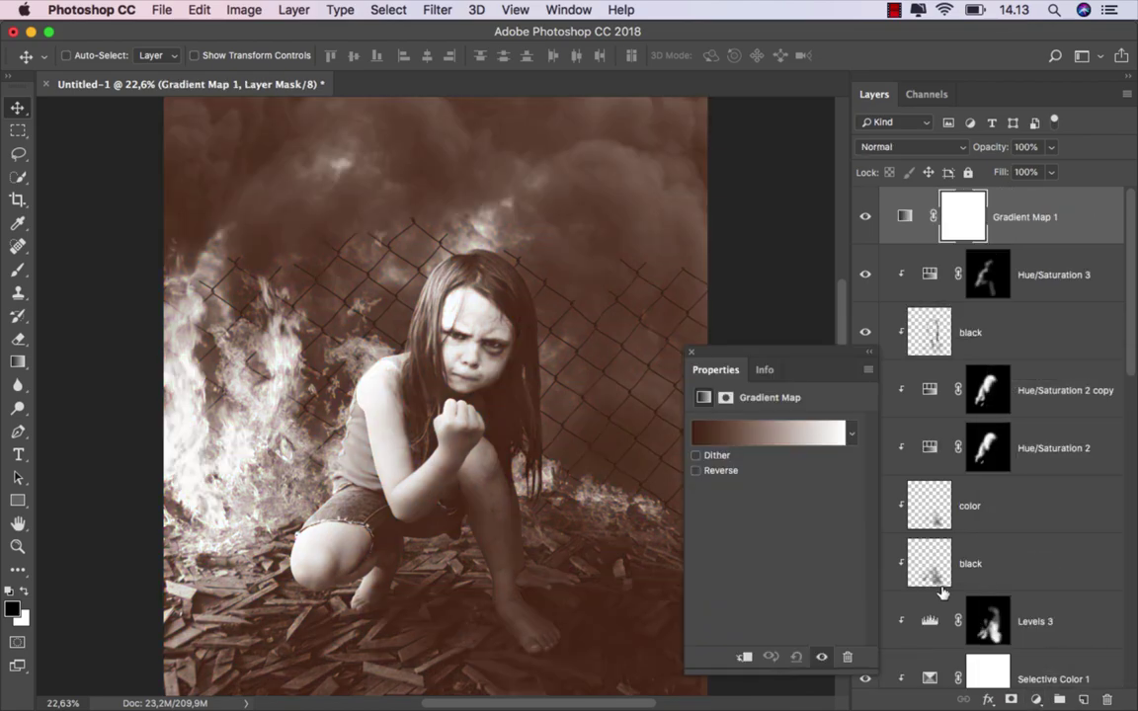
Reset the gradient presets to default and append the Photographic Toning set.
click(851, 440)
click(896, 465)
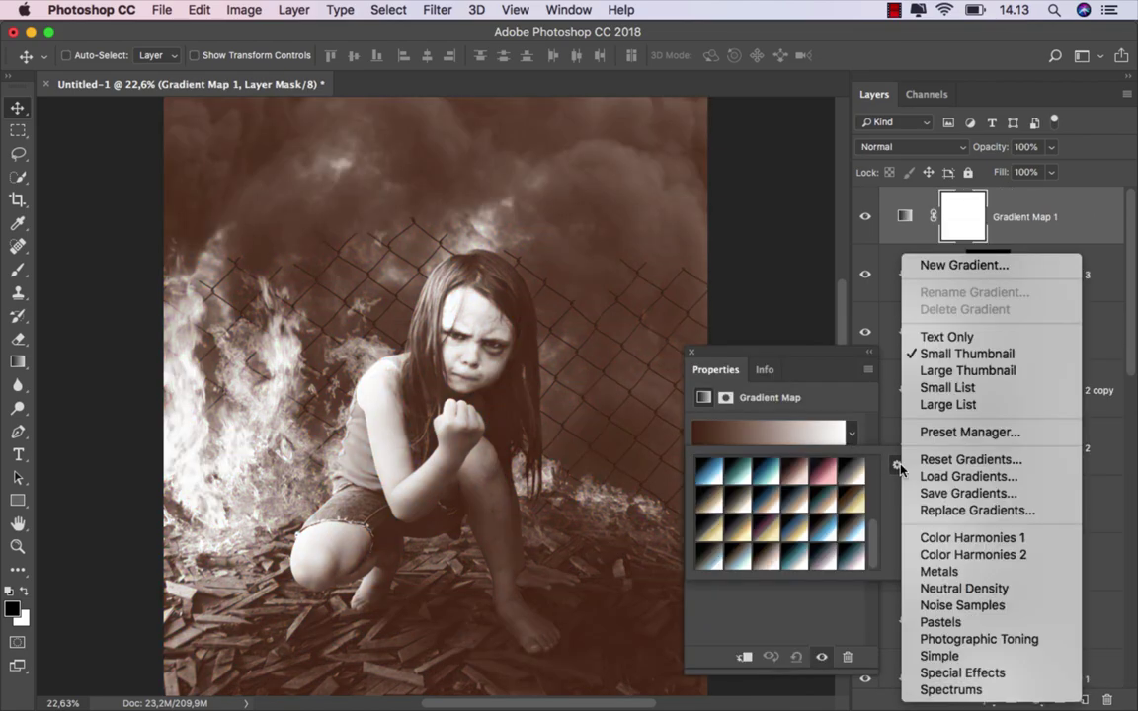
click(951, 458)
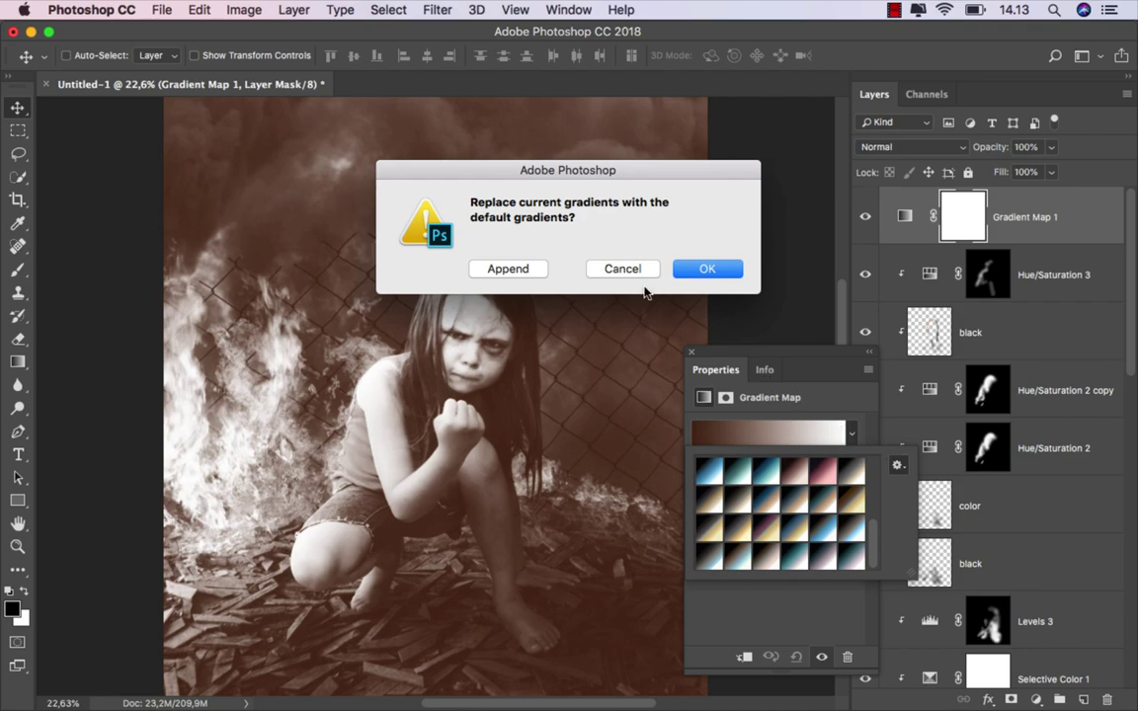
click(703, 269)
click(897, 467)
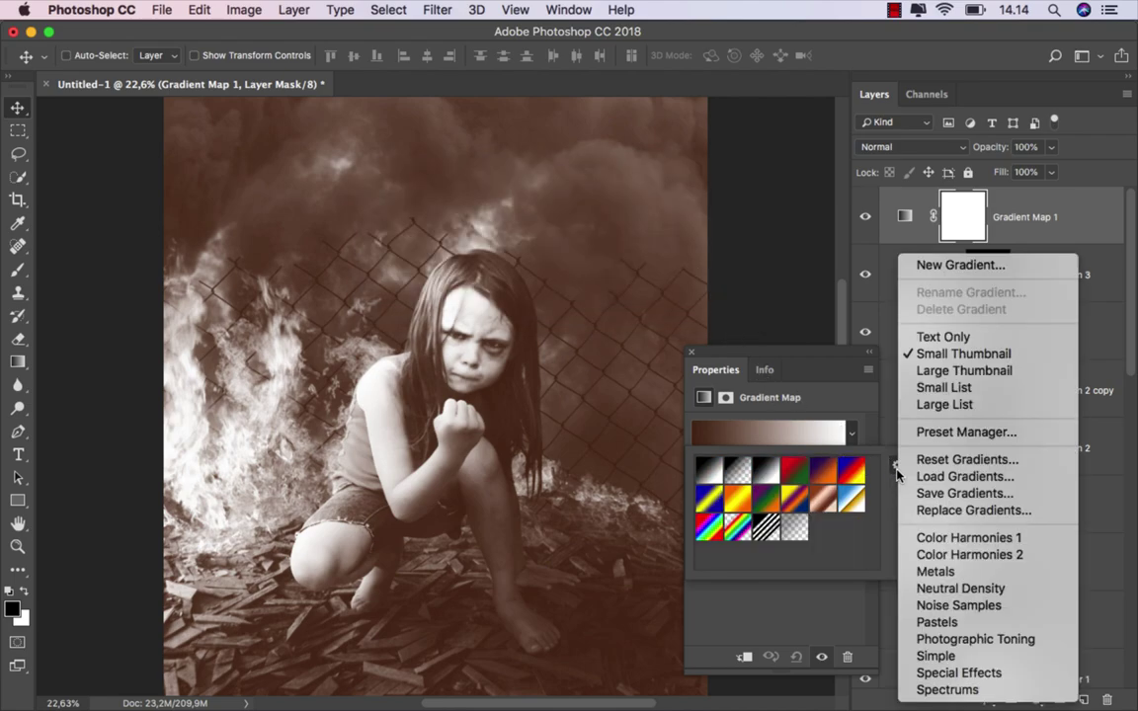
click(976, 640)
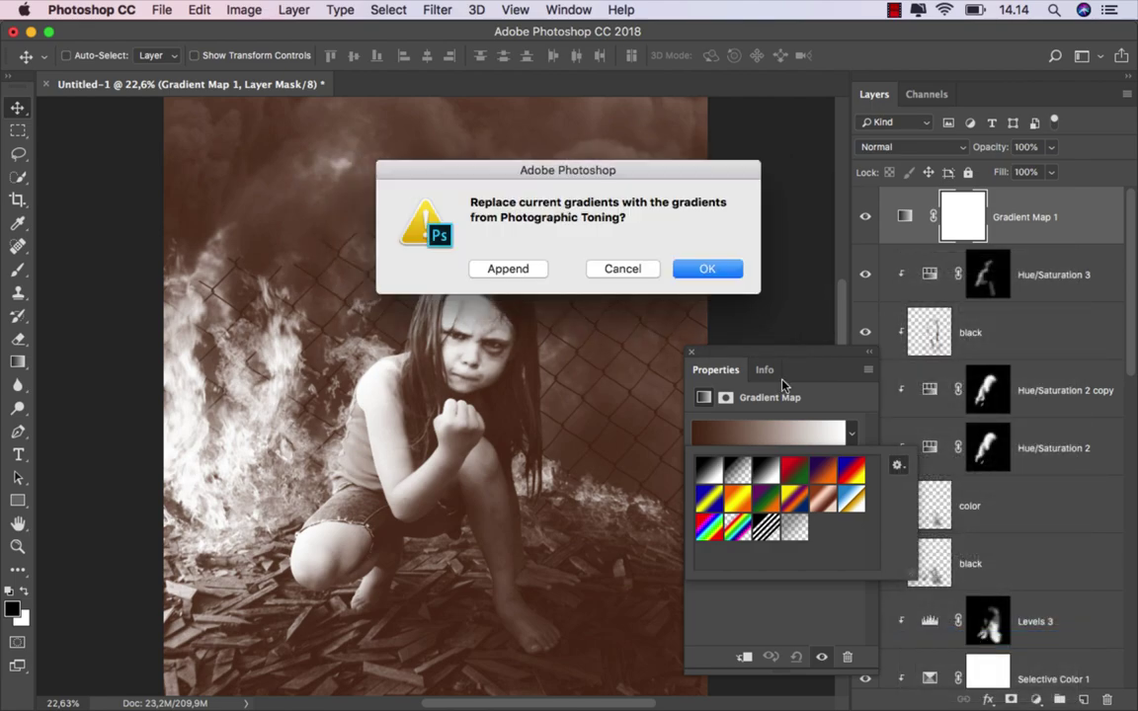
click(510, 269)
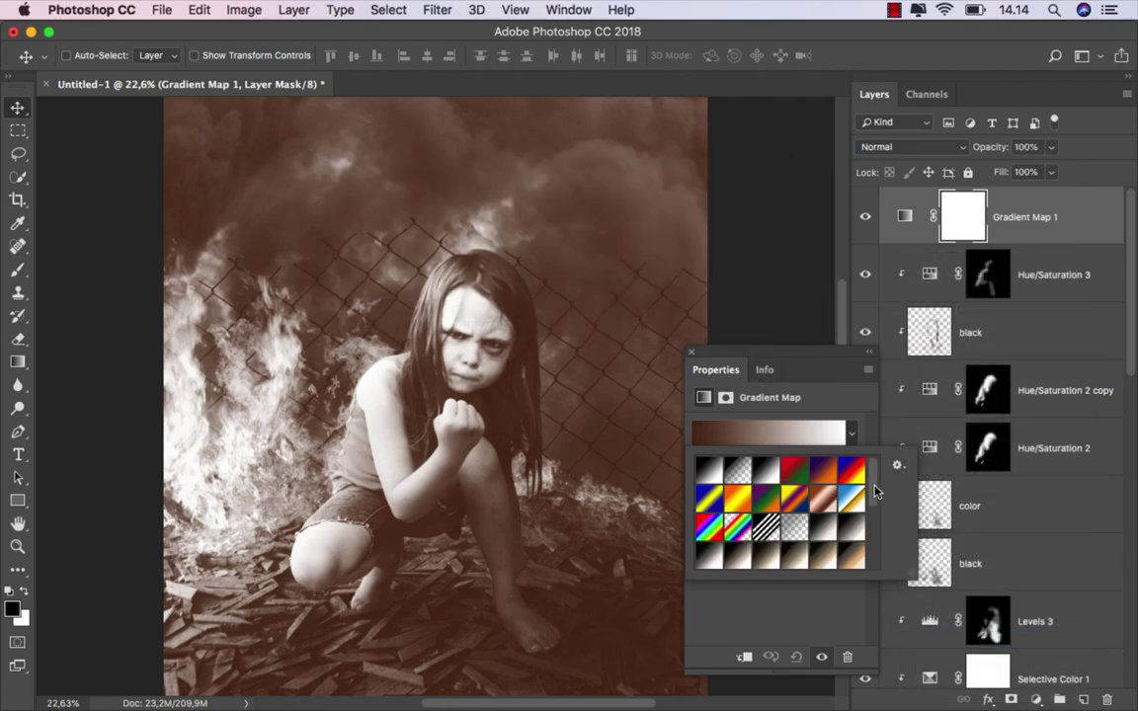
click(871, 437)
Apply the Gold-Selenium 2 gradient to the Gradient Map.
click(790, 435)
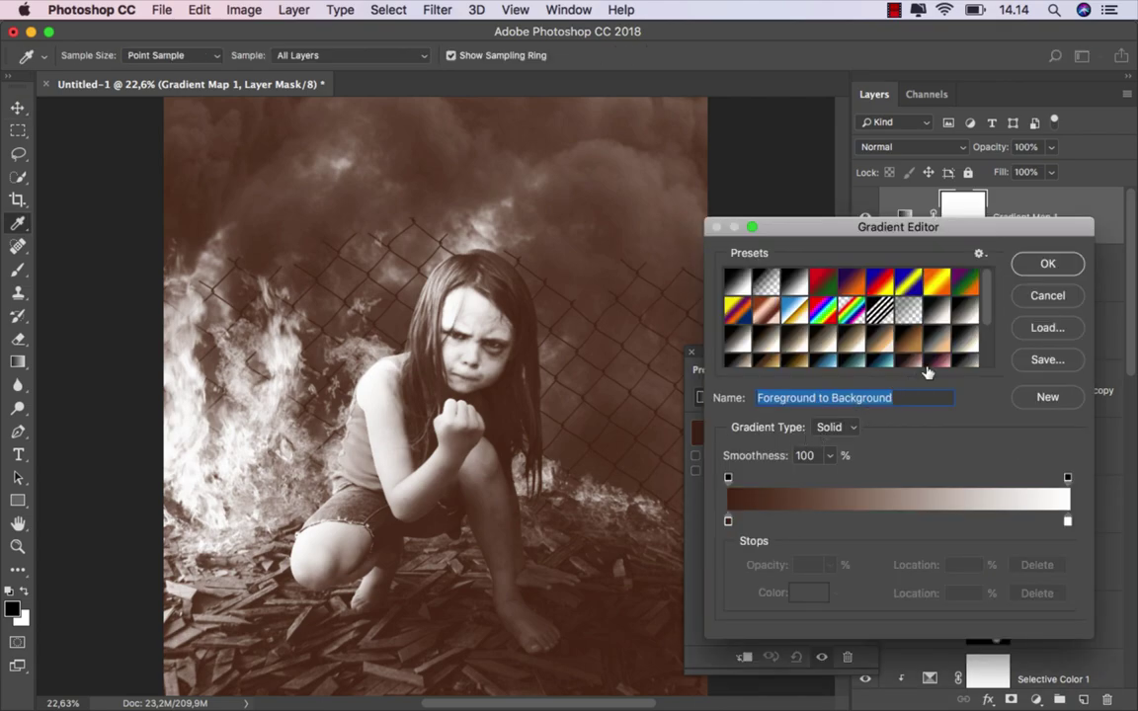
scroll(988, 306, down, 5)
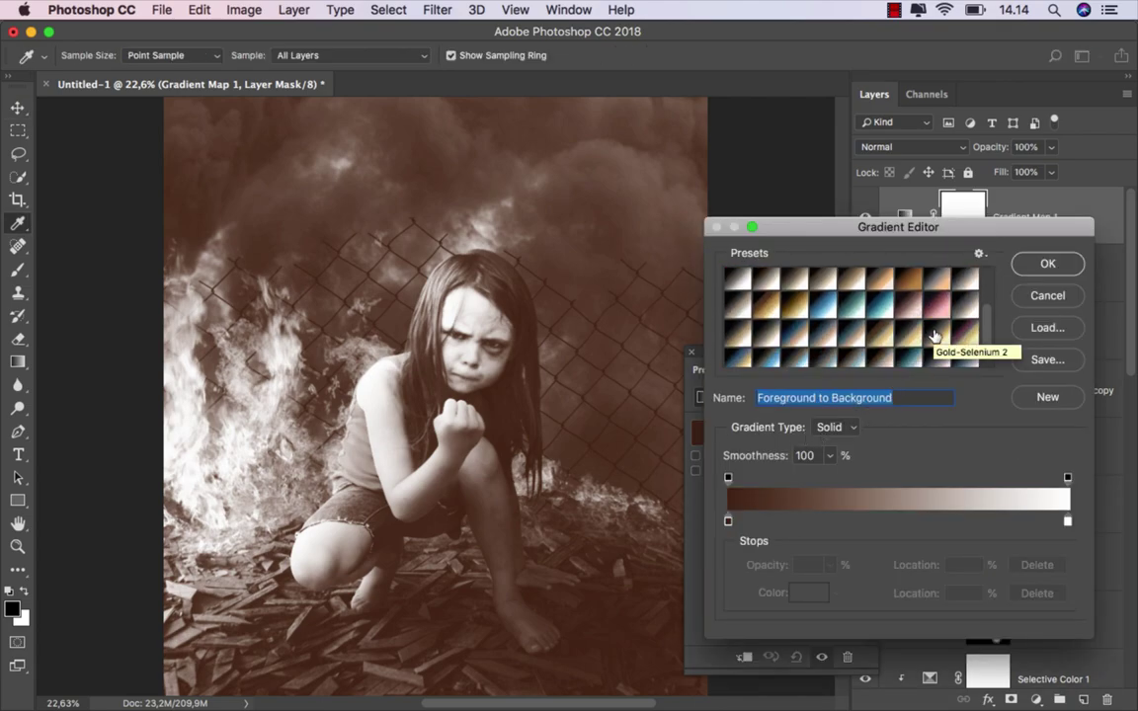
click(935, 337)
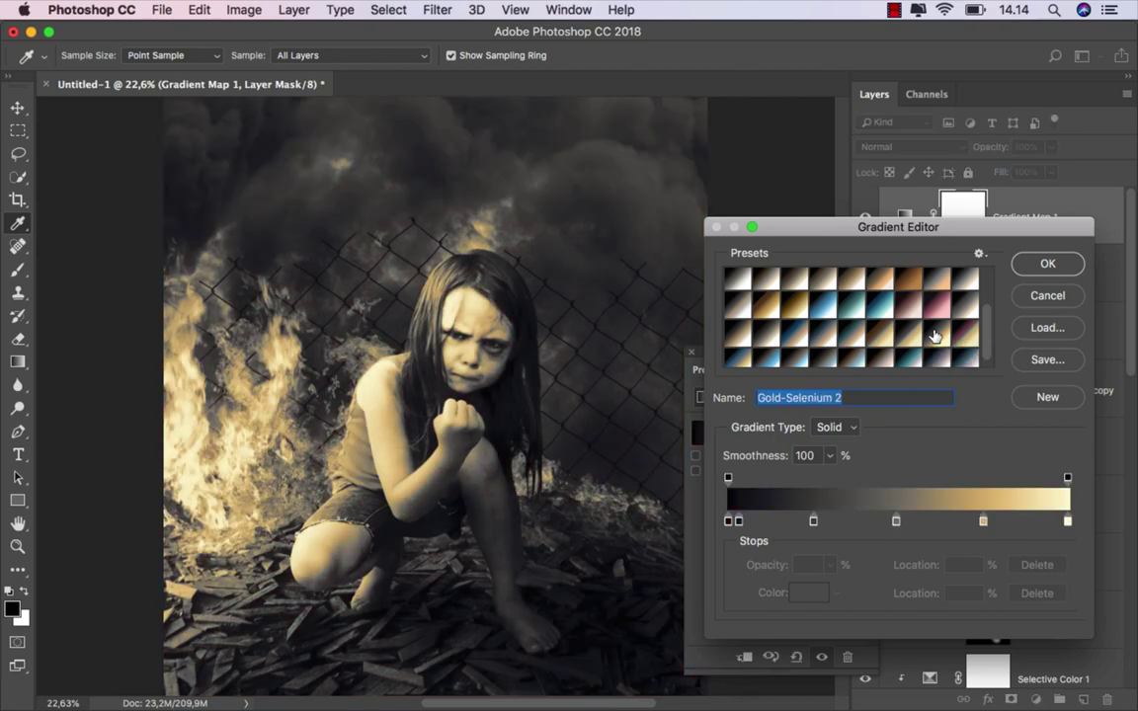
click(1045, 263)
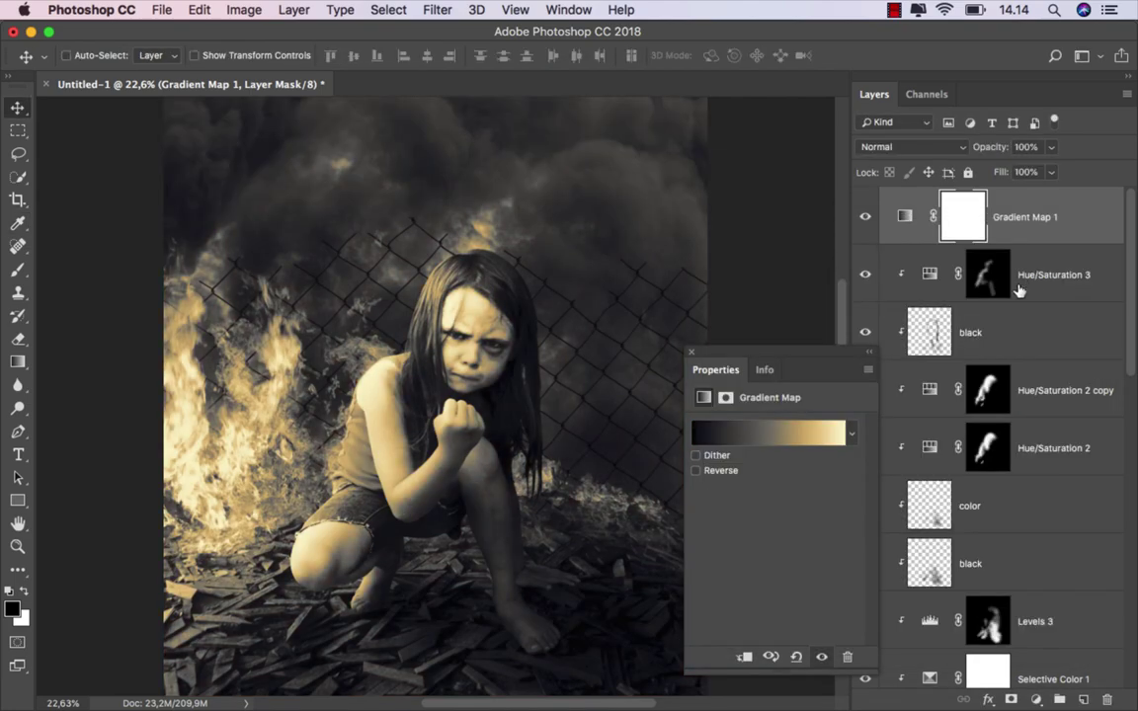
click(690, 354)
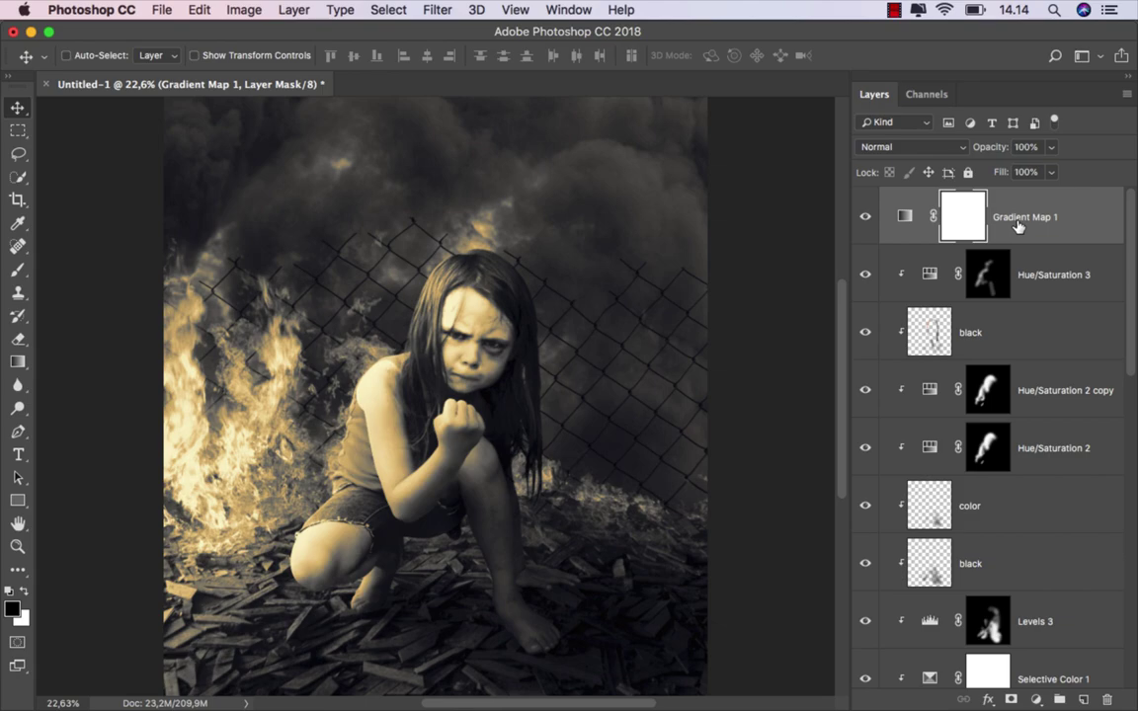
Lower the Gradient Map layer's fill to 25% and toggle its visibility to compare.
key(ctrl+2)
click(1053, 173)
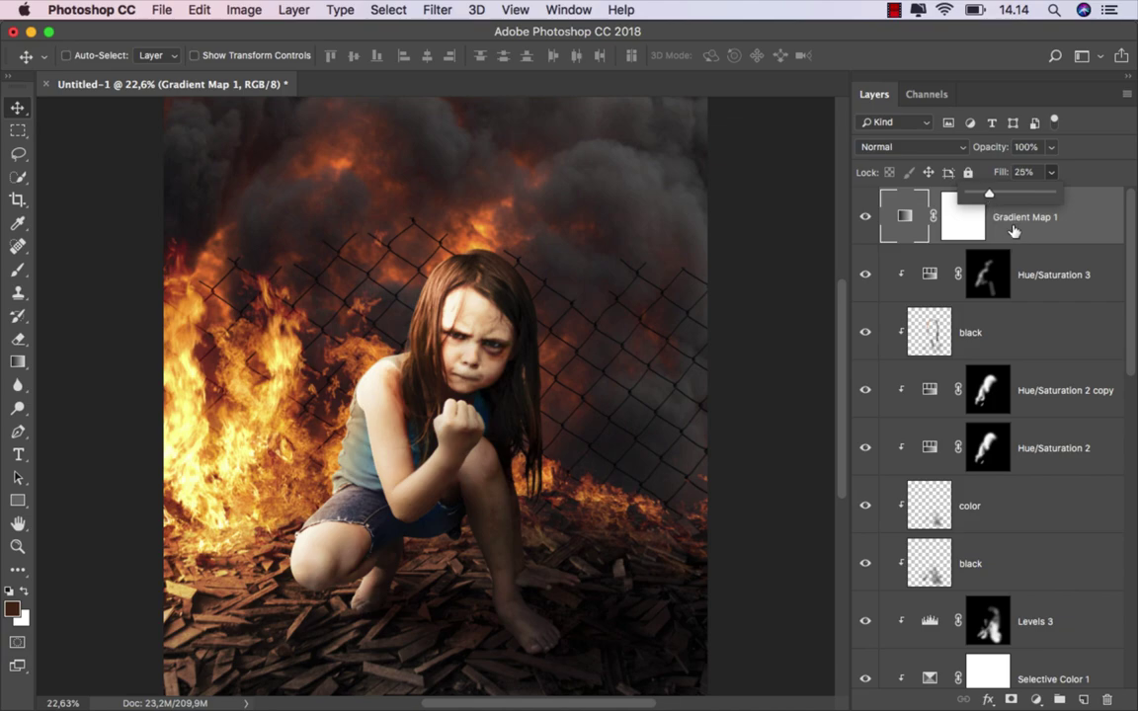
click(901, 208)
click(866, 218)
click(867, 219)
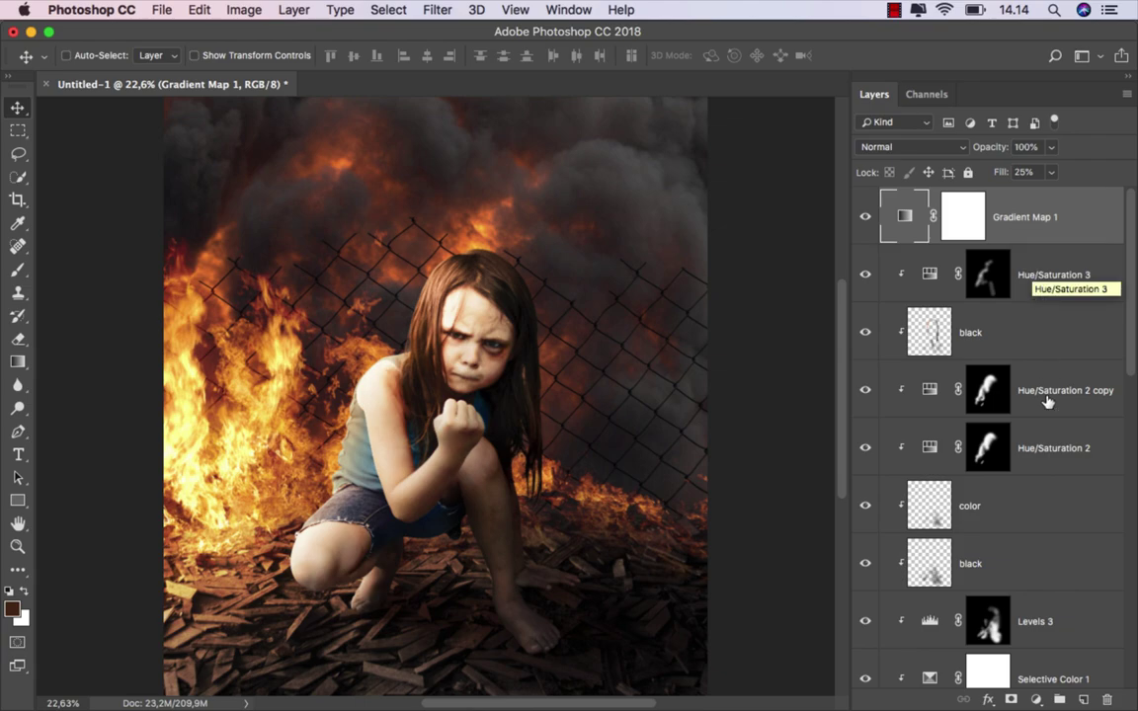
Add a Selective Color adjustment layer and add cyan to the Reds.
click(1037, 700)
click(1052, 665)
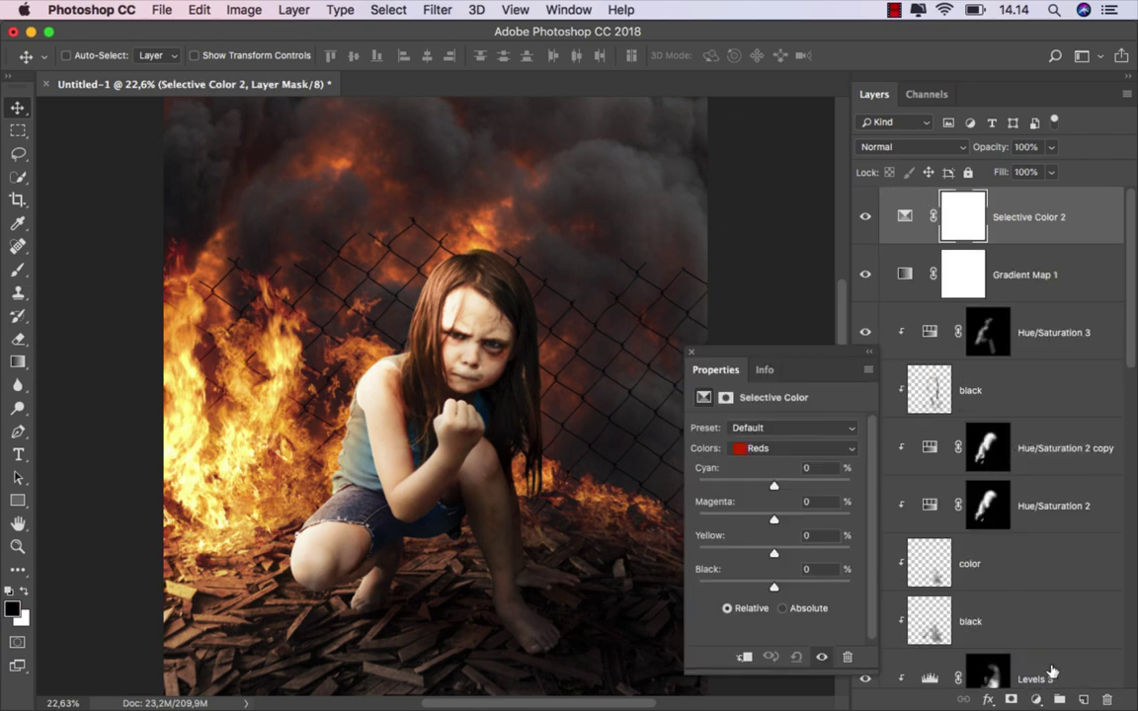
click(790, 450)
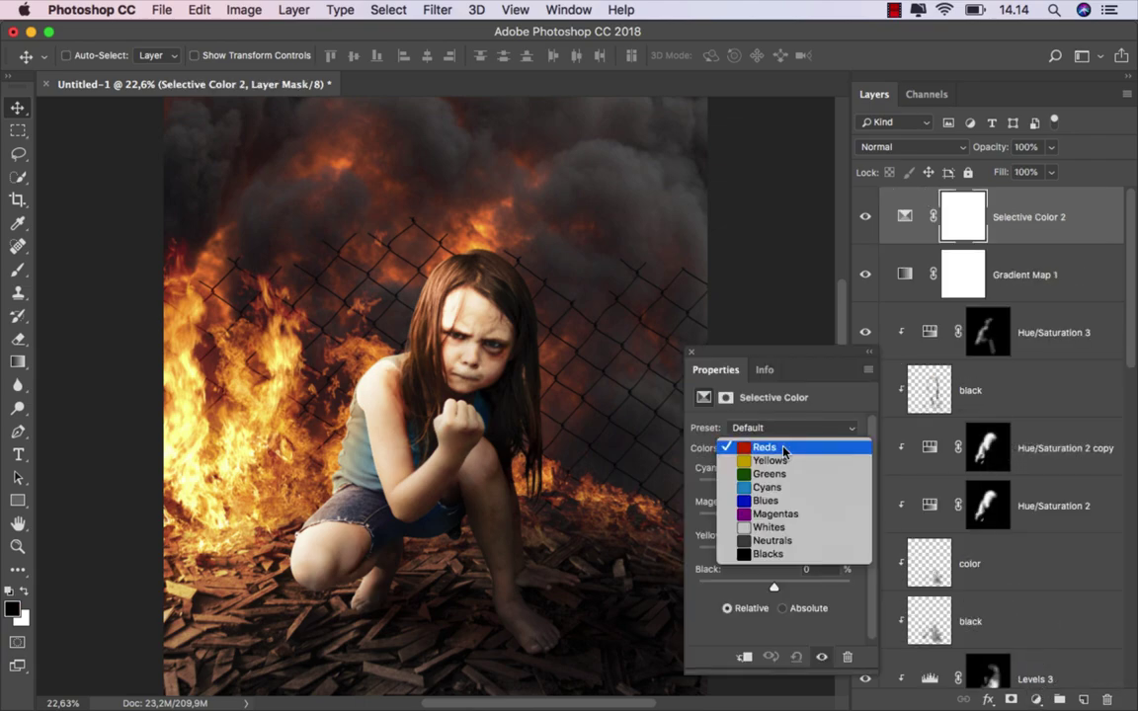
click(784, 448)
drag(775, 484, 788, 487)
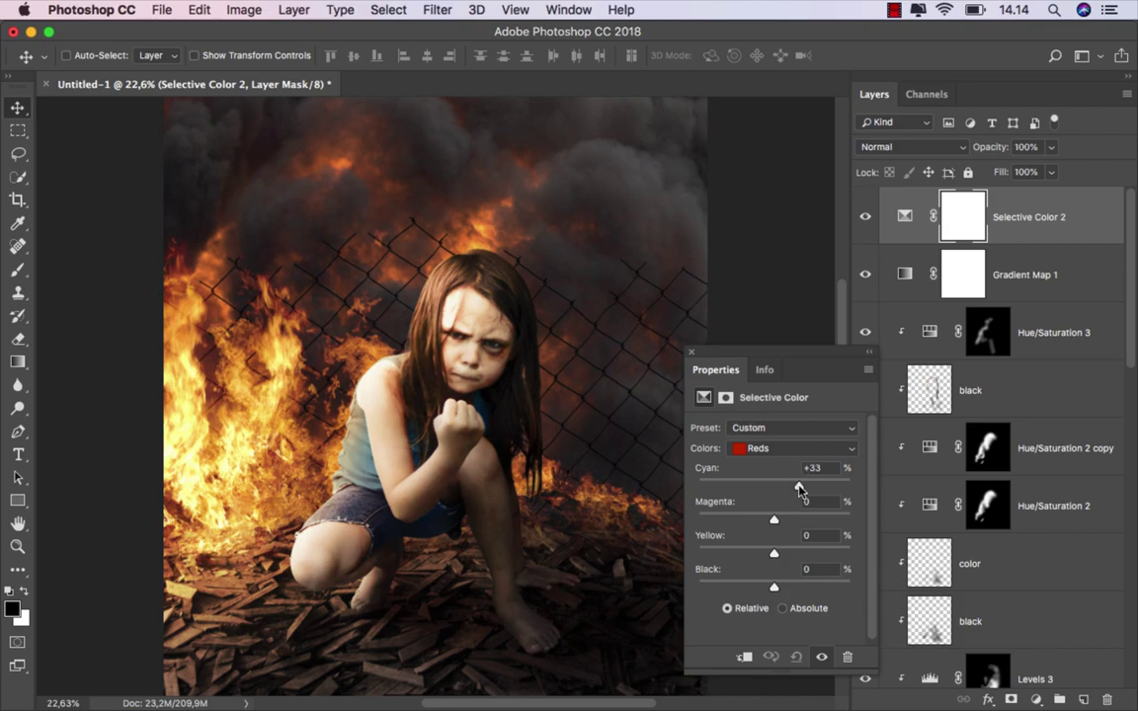
Add magenta and black to the Yellows and pull magenta out of the Whites.
click(787, 449)
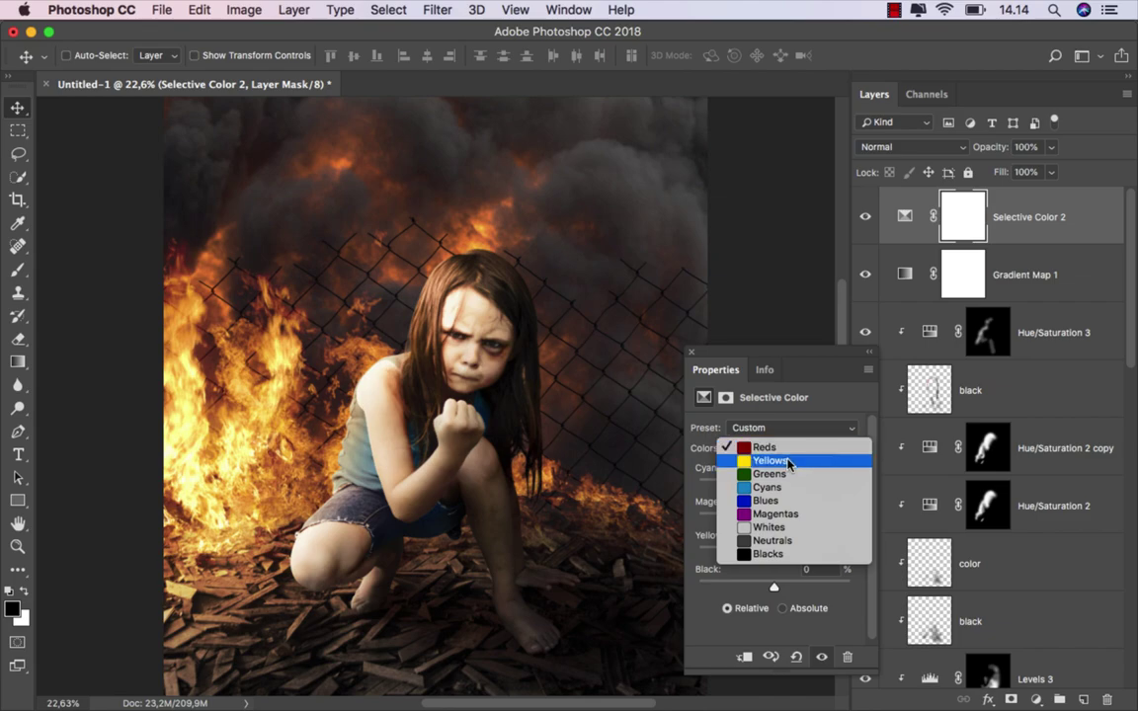
click(789, 463)
click(799, 517)
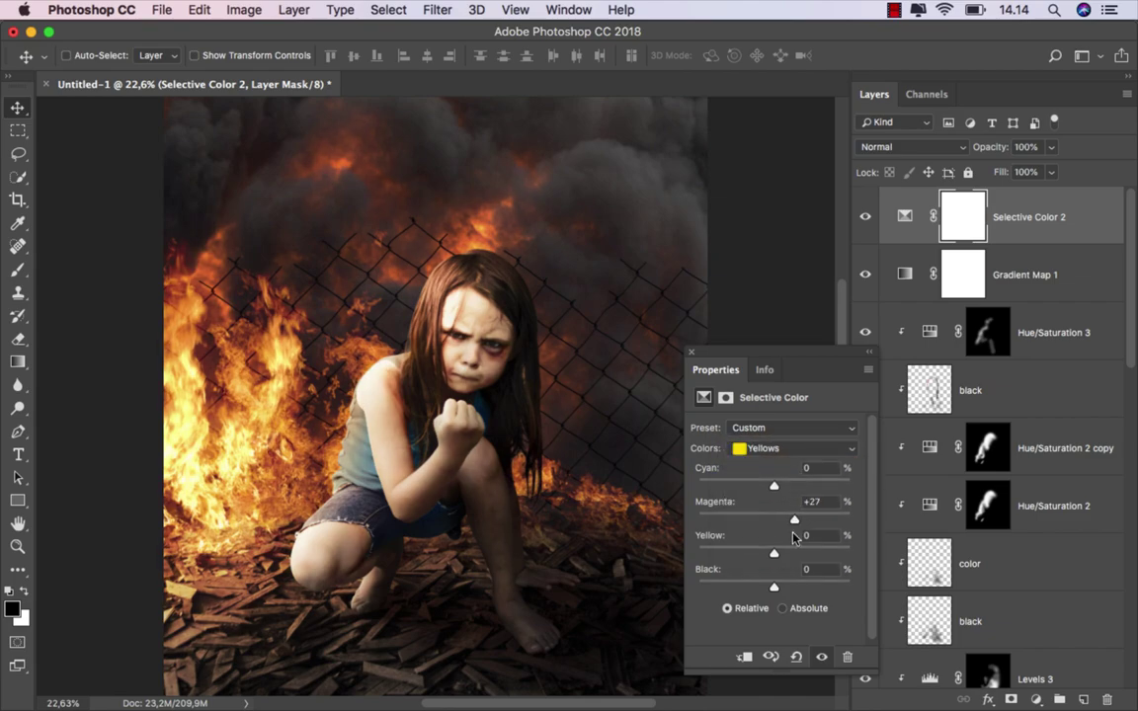
drag(785, 590, 790, 592)
click(775, 449)
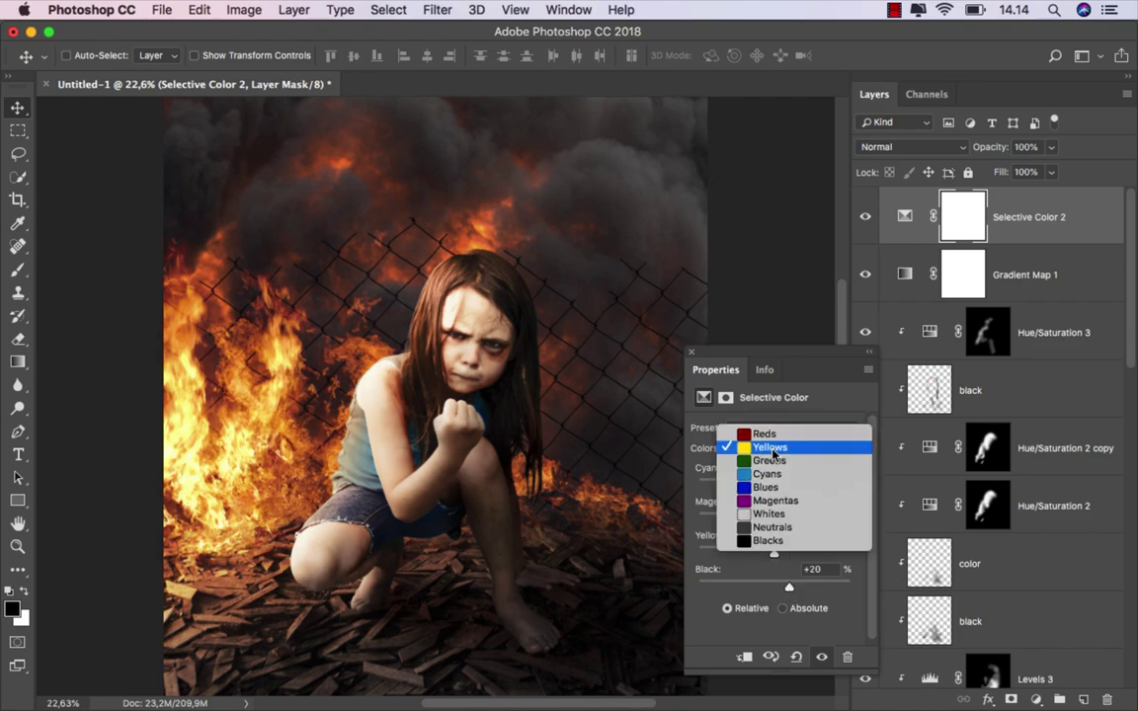
click(778, 515)
drag(739, 520, 732, 519)
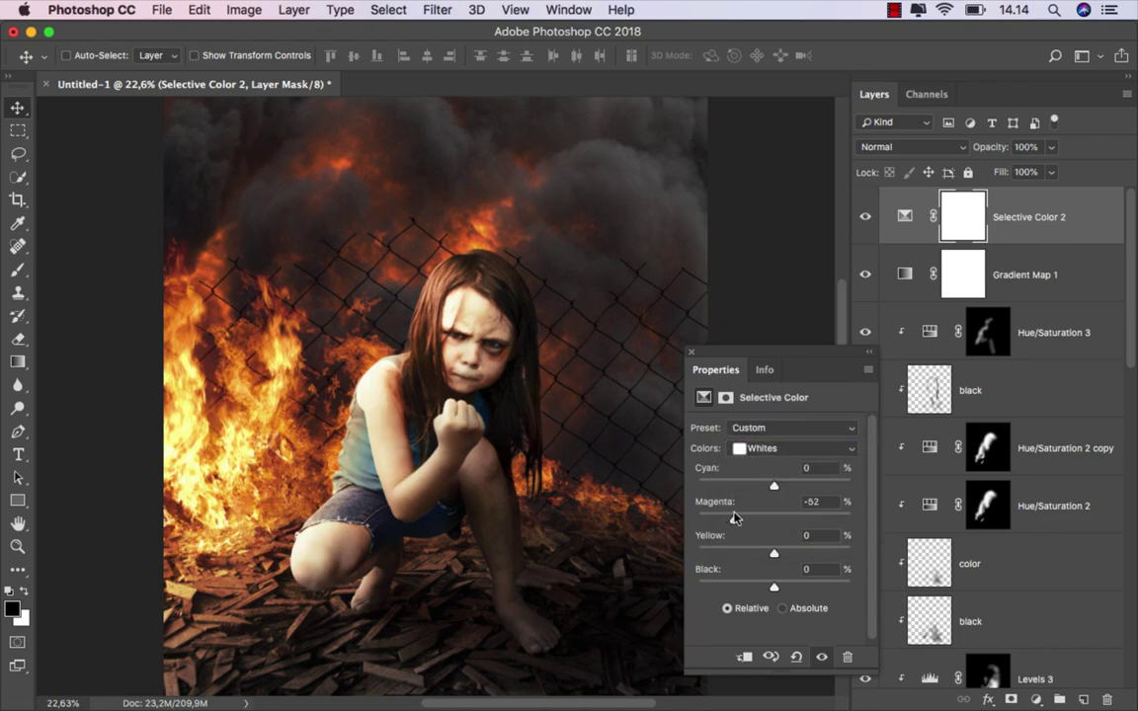
Set the Neutrals to Magenta −9 and Black +2.
click(776, 451)
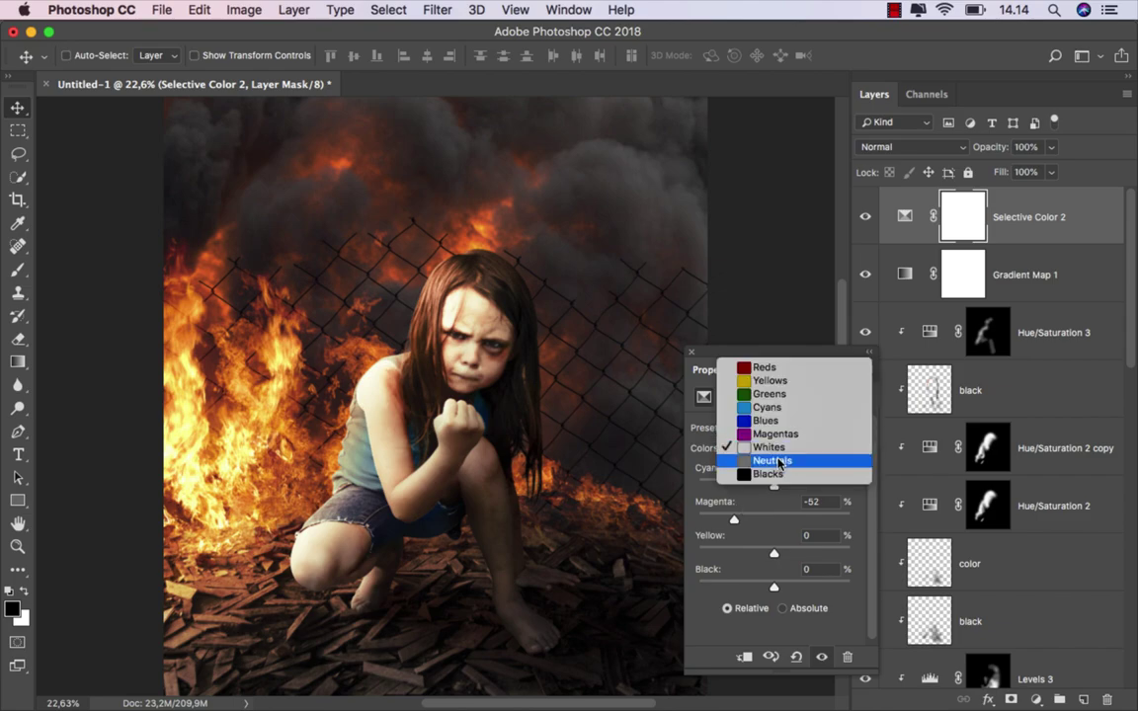
click(780, 462)
drag(773, 516, 769, 522)
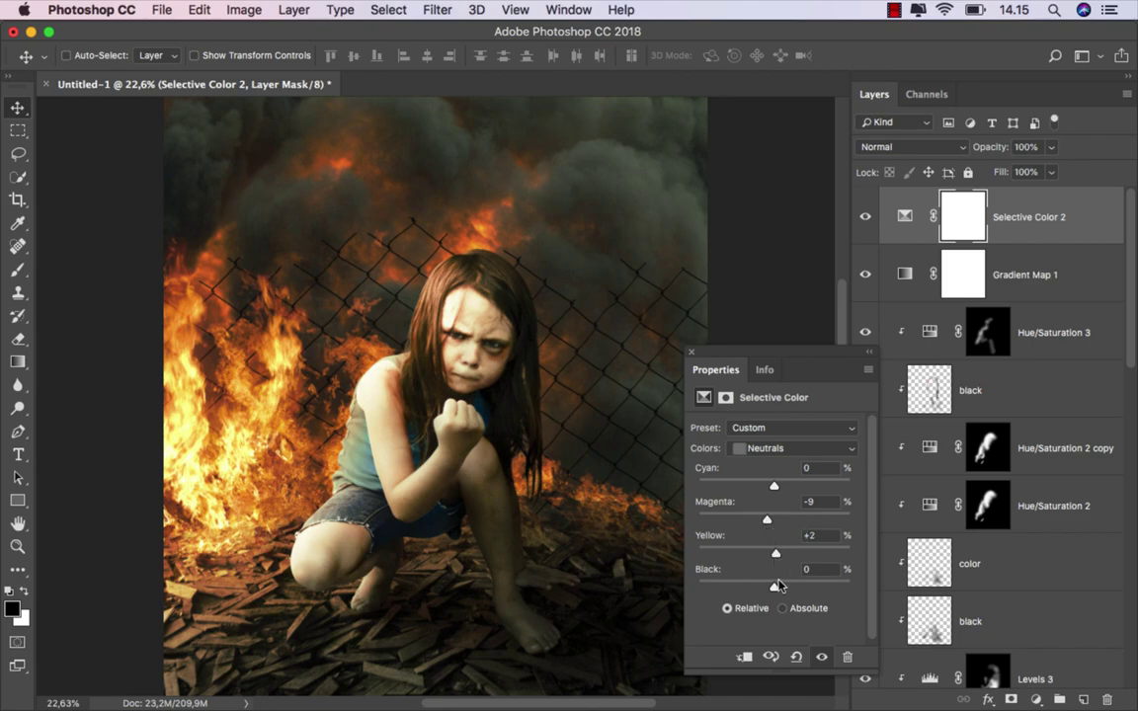
drag(779, 586, 781, 591)
click(690, 352)
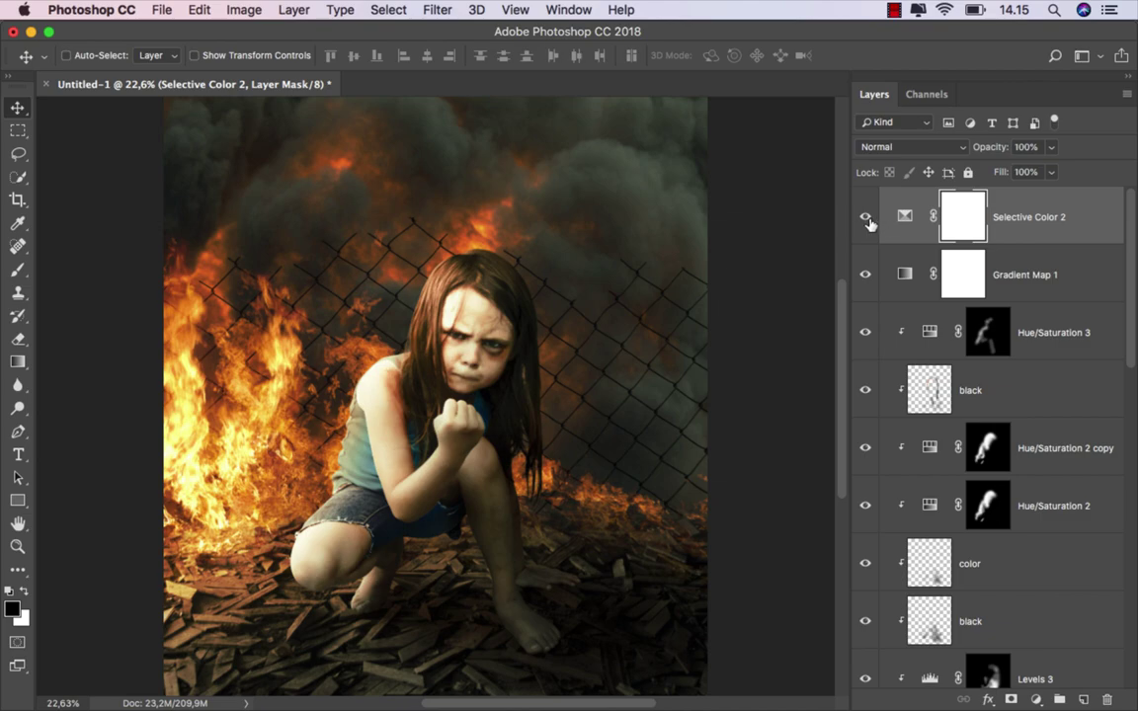
Toggle Selective Color 2 off and on to compare, then add an empty top layer.
click(866, 218)
click(868, 219)
click(921, 203)
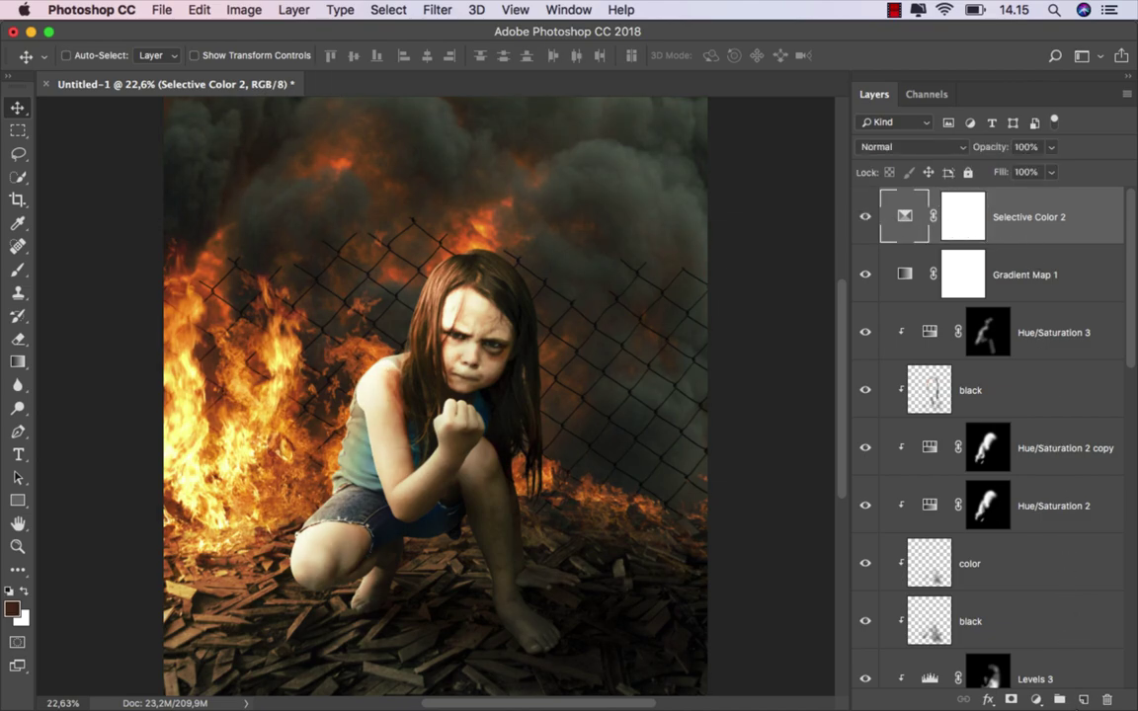
click(1084, 699)
Rename the new top layer to particle.
double_click(948, 216)
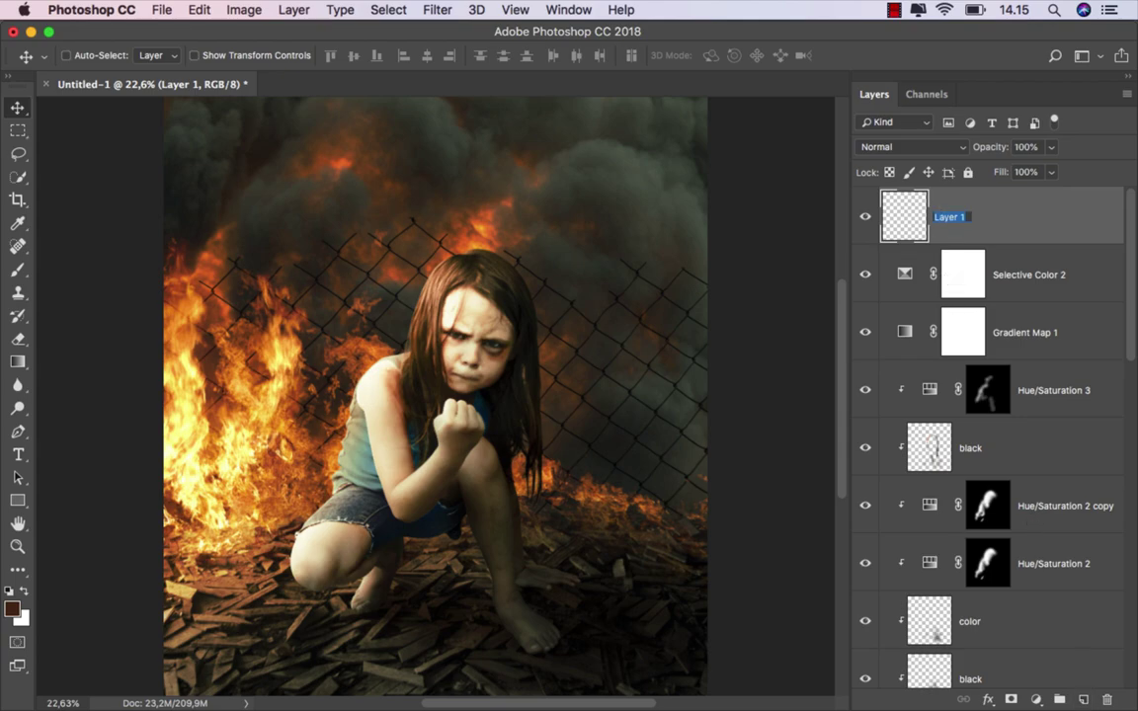
text(partic)
text(le)
key(Return)
Choose an orange colour and the 300 px Sparks brush from the Particles folder.
click(20, 270)
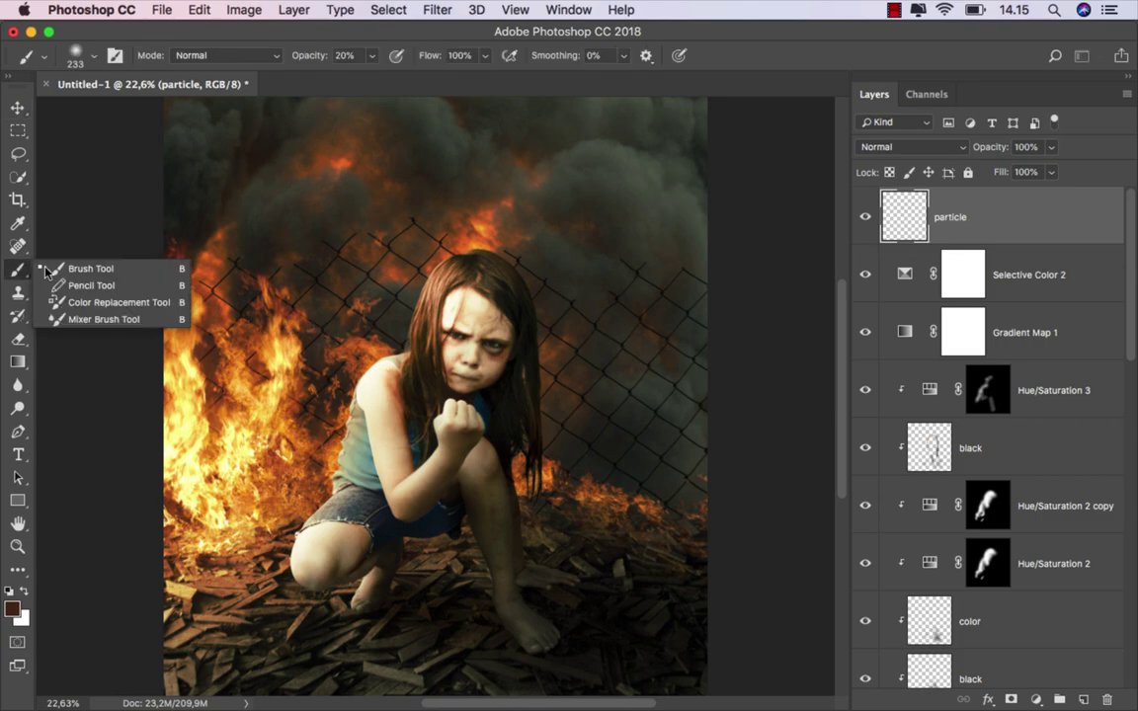
drag(170, 285, 196, 337)
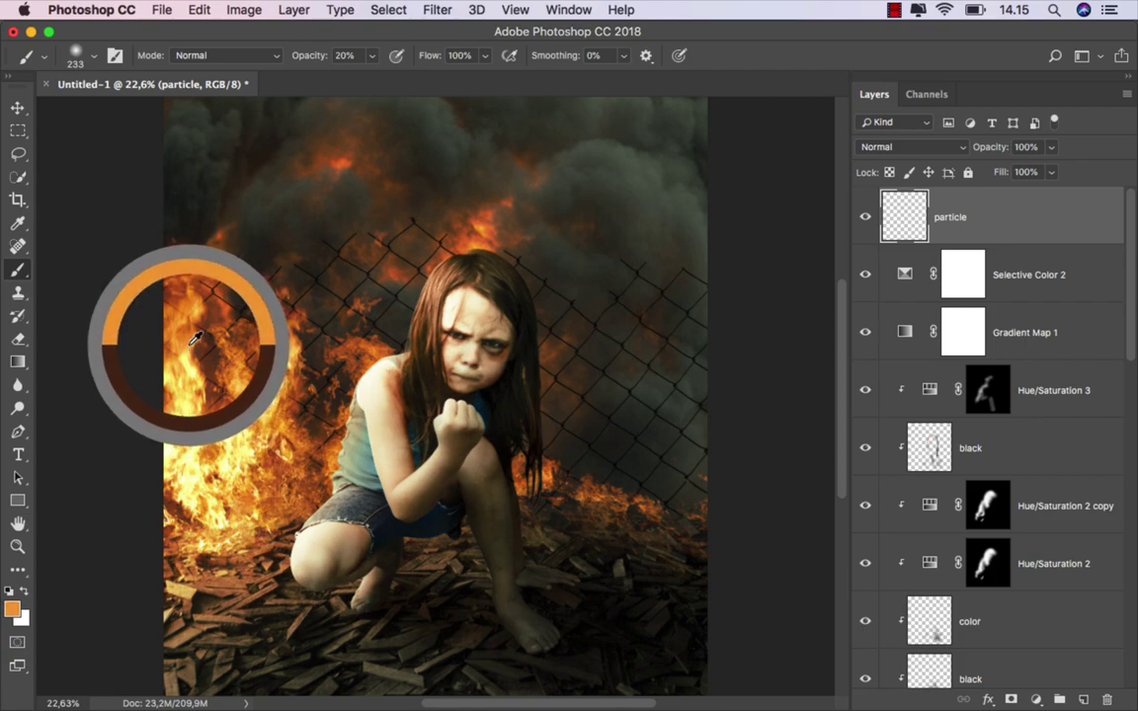
right_click(361, 341)
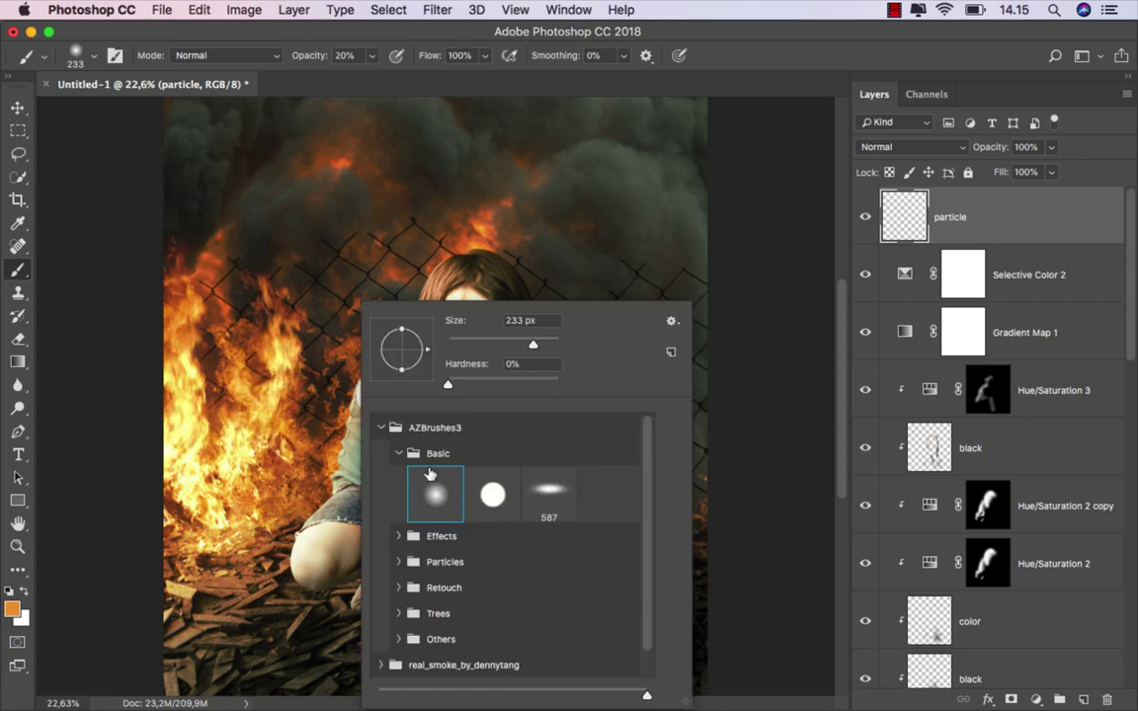
click(400, 562)
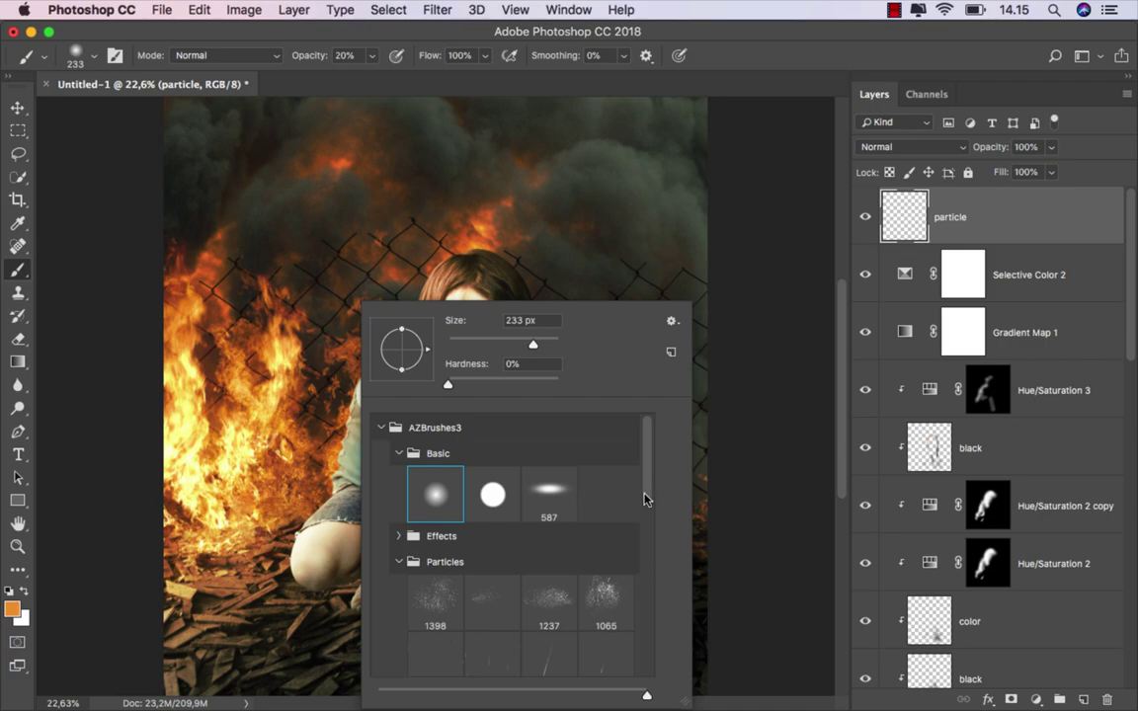
mouse_move(643, 499)
mouse_down()
mouse_move(653, 621)
mouse_move(652, 590)
mouse_up()
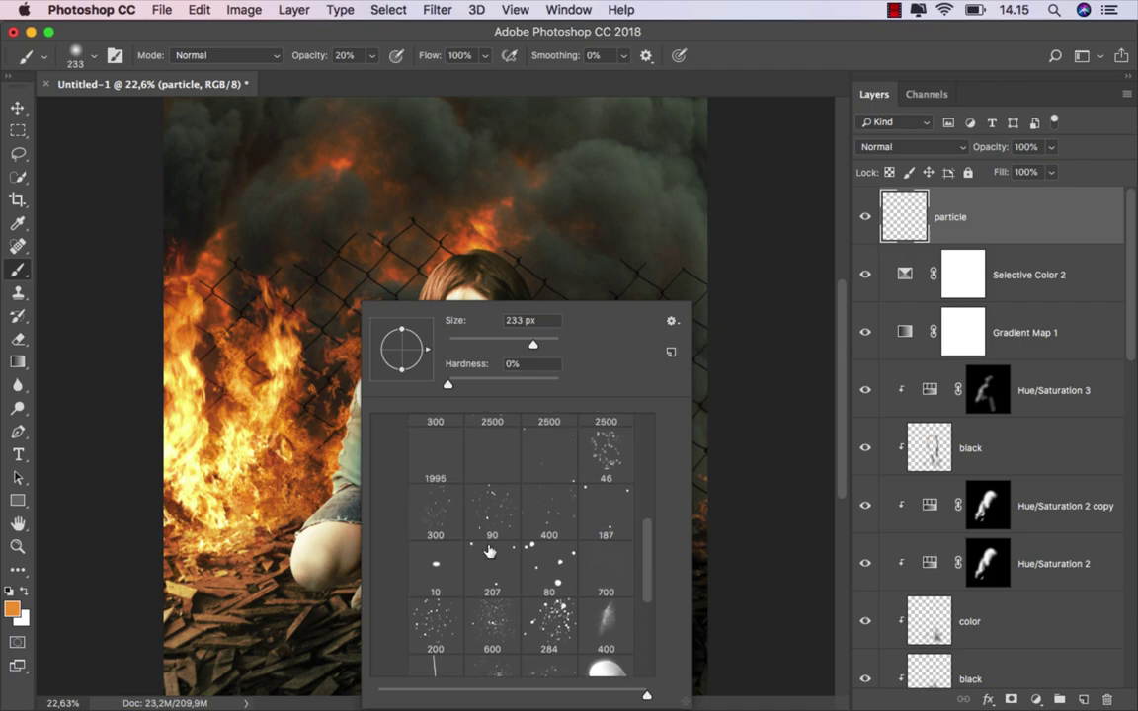
click(443, 521)
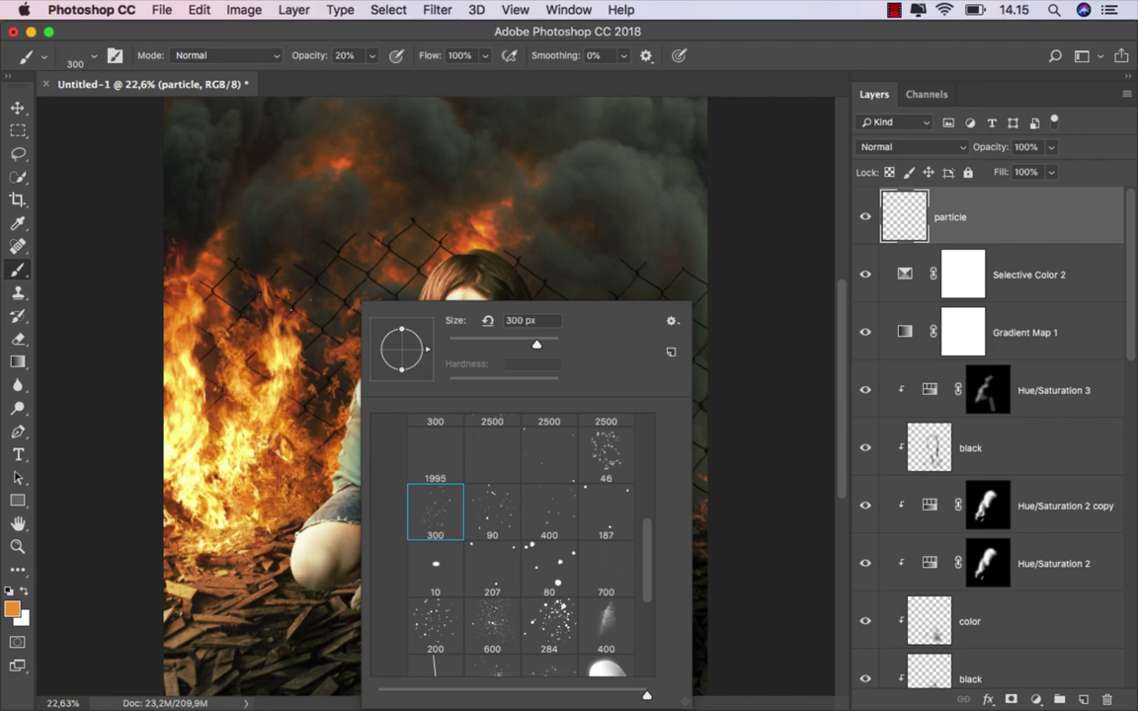
Raise the brush opacity in the options bar.
scroll(262, 254, up, 3)
mouse_move(371, 56)
mouse_down()
mouse_move(393, 79)
mouse_move(494, 82)
mouse_up()
scroll(329, 312, up, 2)
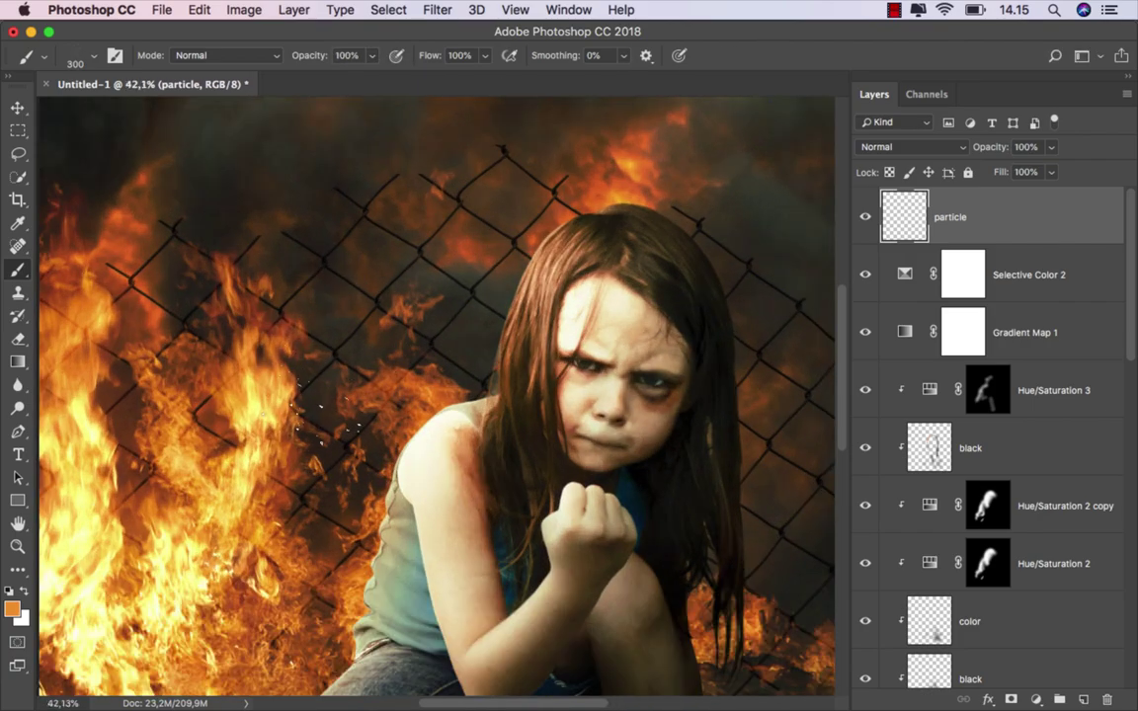
scroll(326, 415, down, 3)
scroll(345, 410, left, 1)
scroll(380, 405, left, 2)
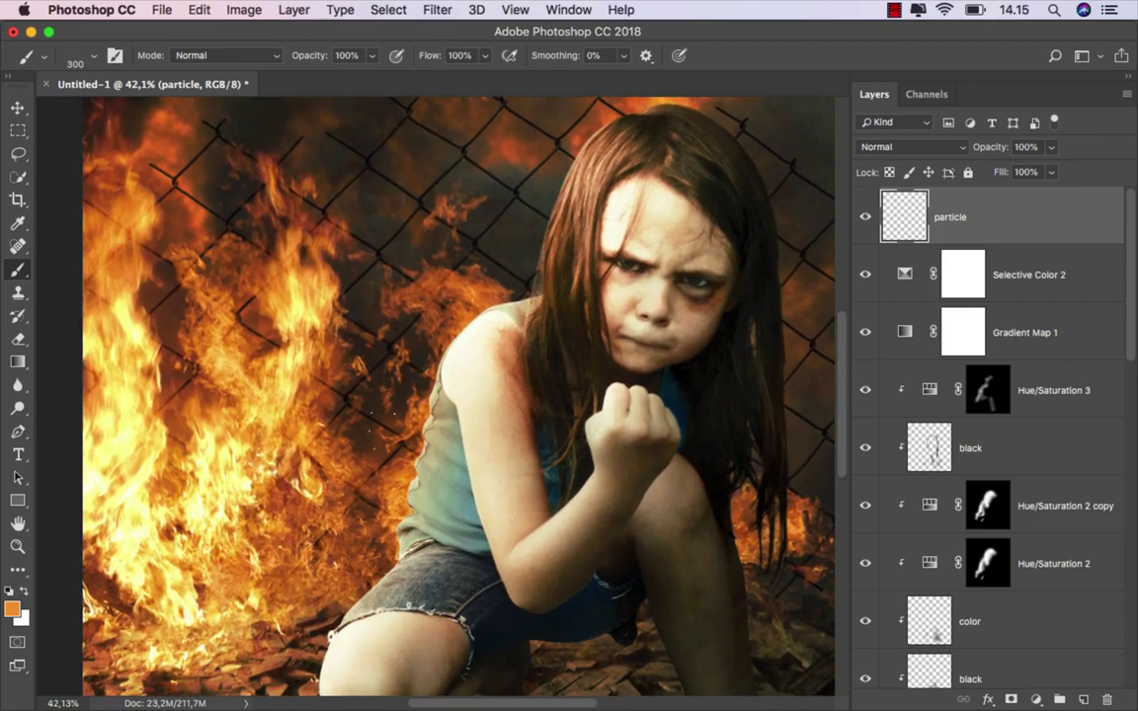
scroll(376, 410, down, 2)
scroll(366, 427, up, 1)
scroll(346, 395, up, 1)
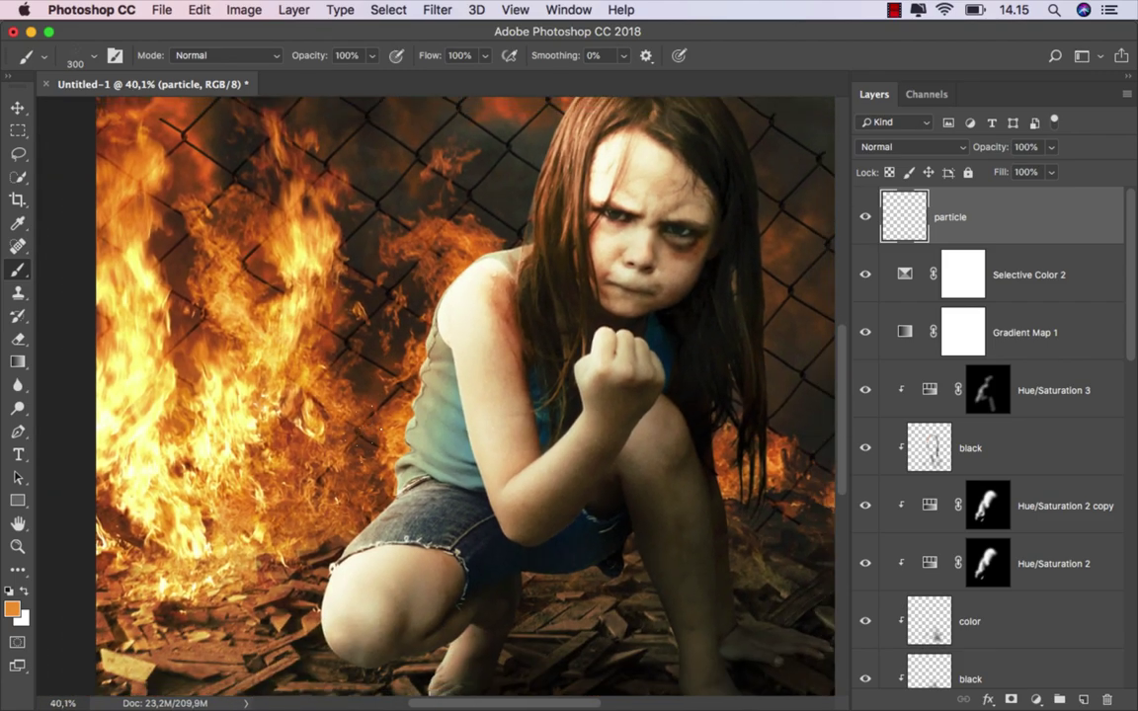
scroll(321, 361, down, 1)
scroll(309, 343, down, 1)
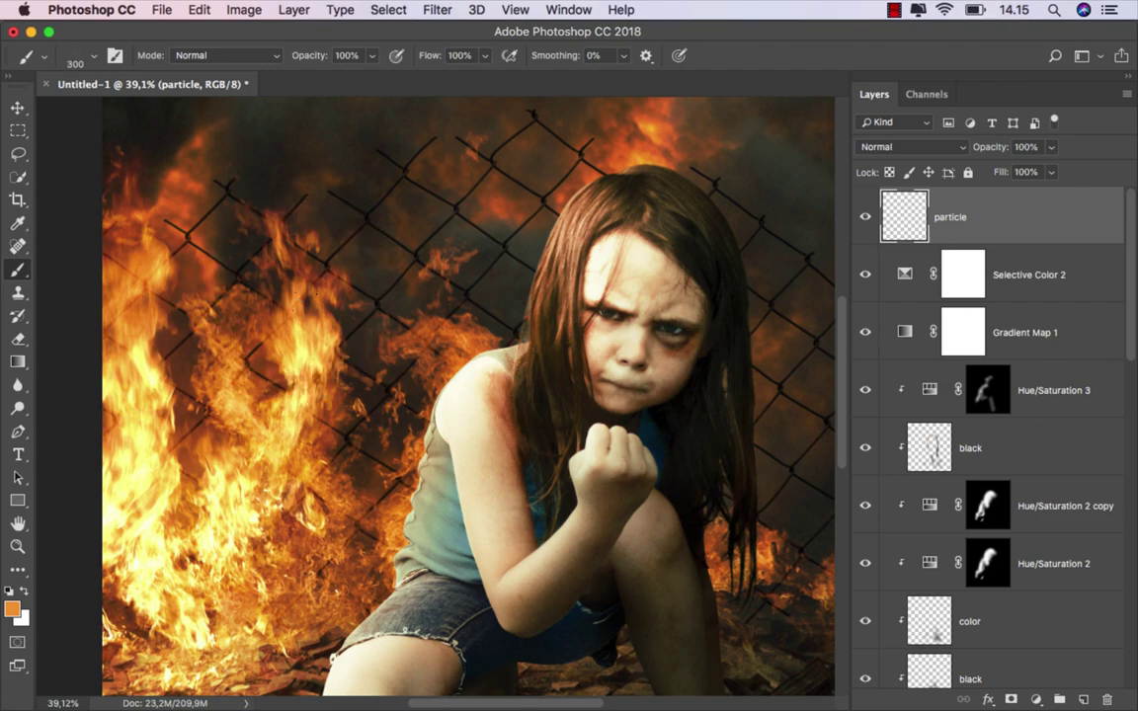
scroll(326, 314, up, 1)
scroll(326, 314, up, 2)
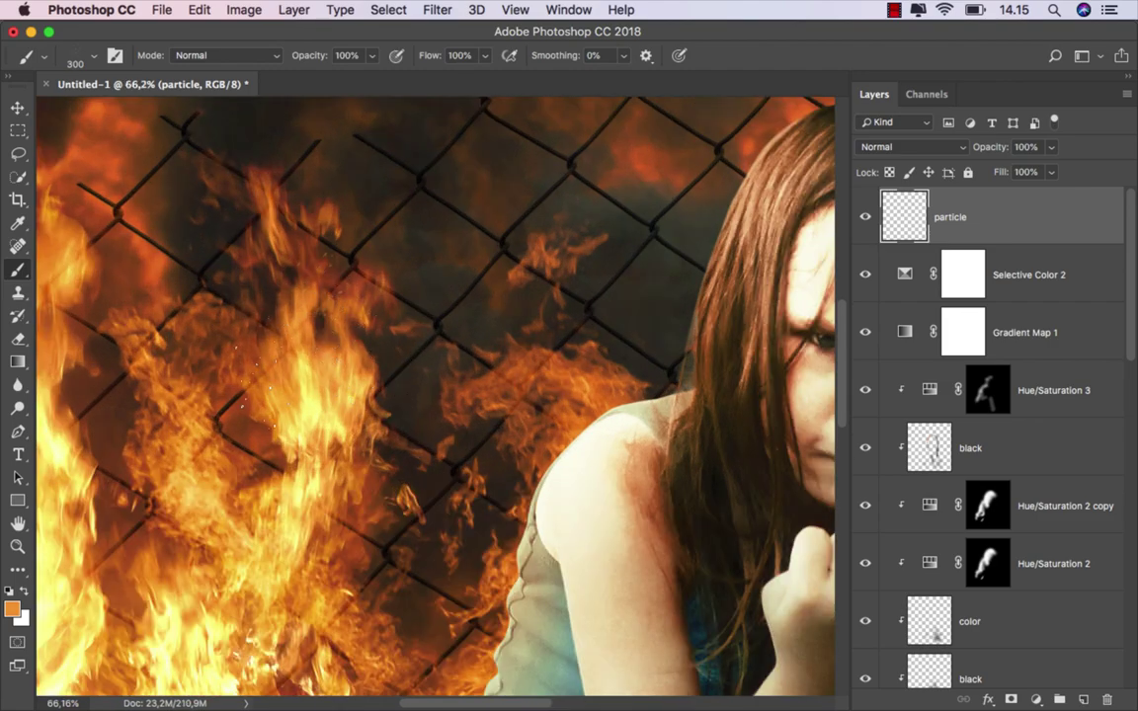
scroll(341, 328, down, 2)
Switch to the Dust 1 brush at about 281 px with a dark red-brown colour.
right_click(431, 410)
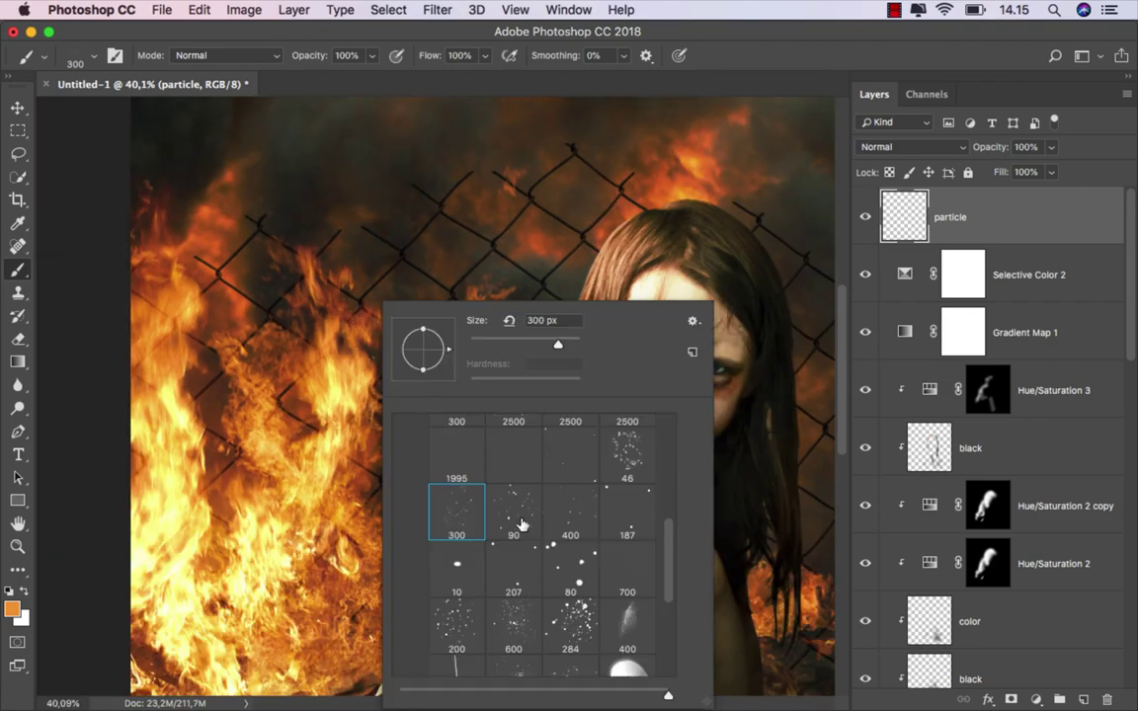
click(570, 468)
key(Return)
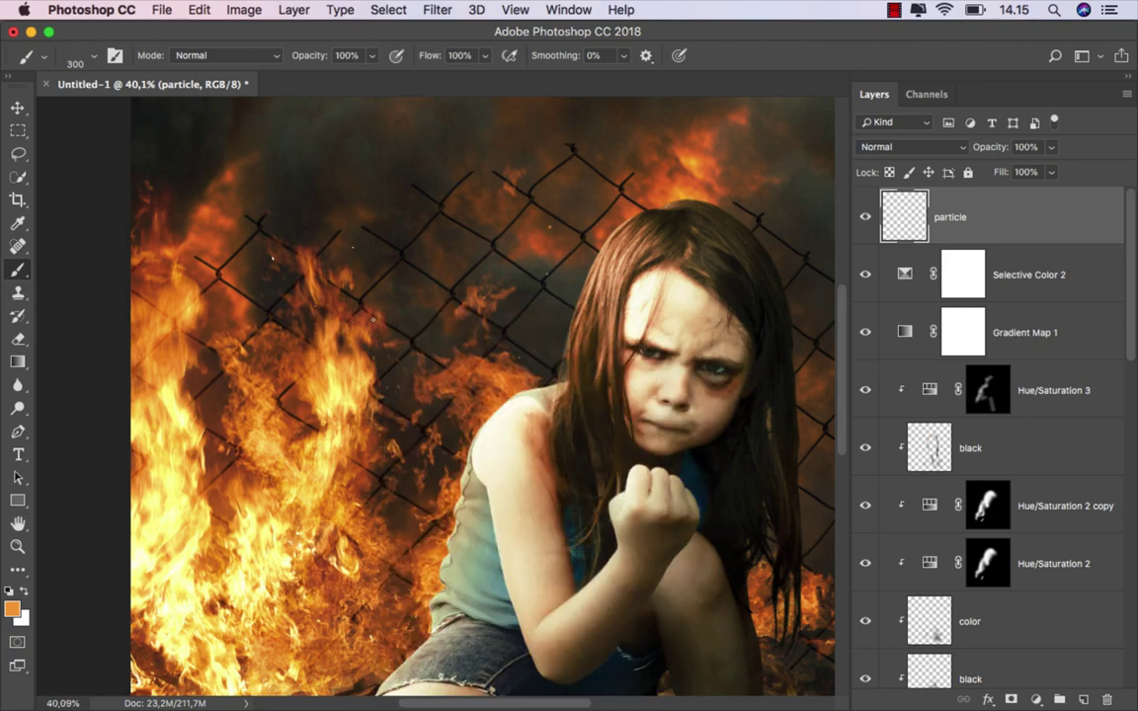
drag(453, 363, 428, 408)
scroll(435, 374, down, 5)
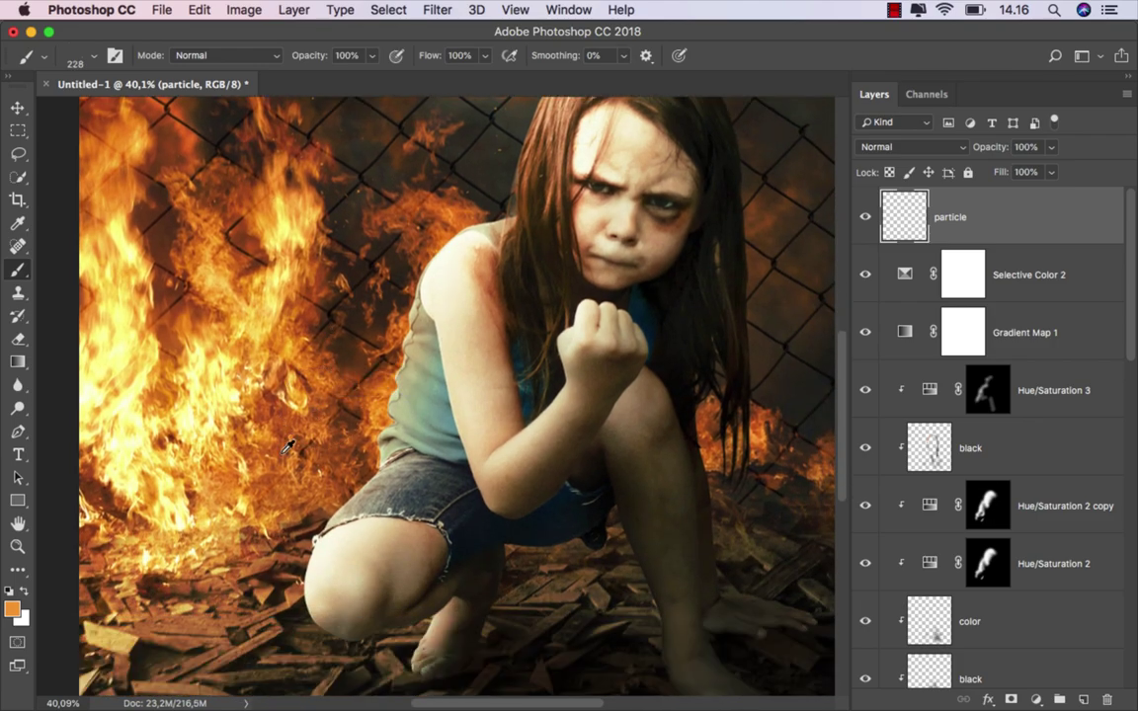
alt+click(326, 395)
drag(335, 400, 360, 400)
Scatter tiny spark specks across the fire and fence on the particle layer.
drag(388, 352, 438, 471)
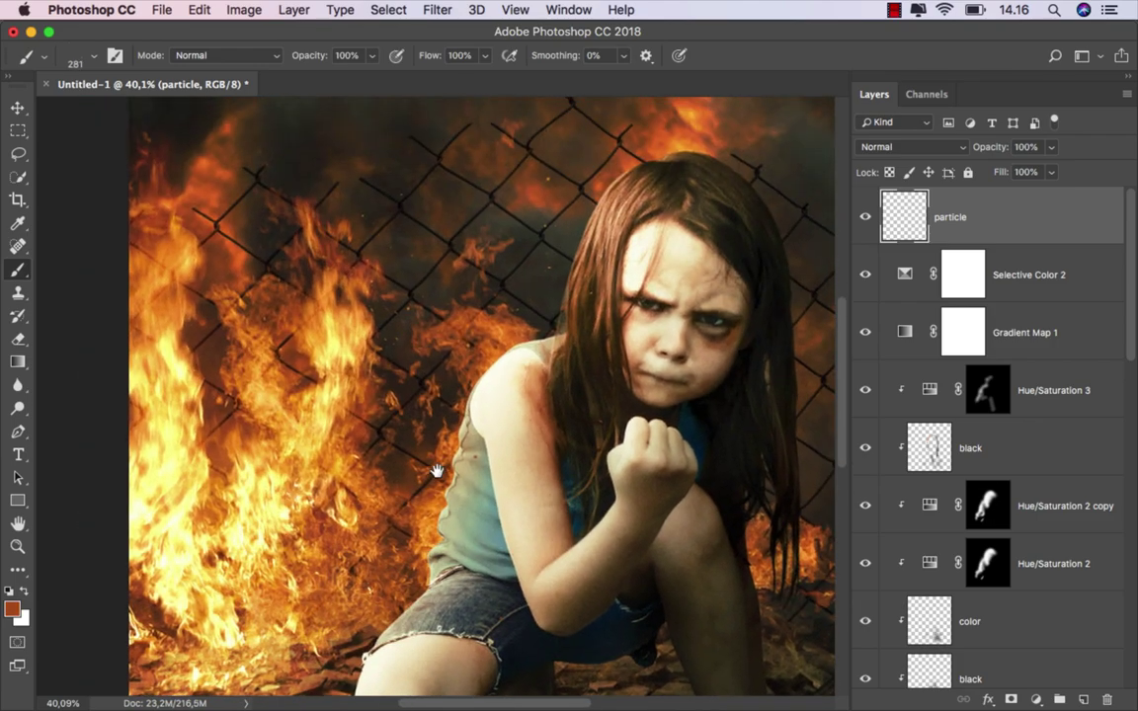
scroll(481, 395, left, 2)
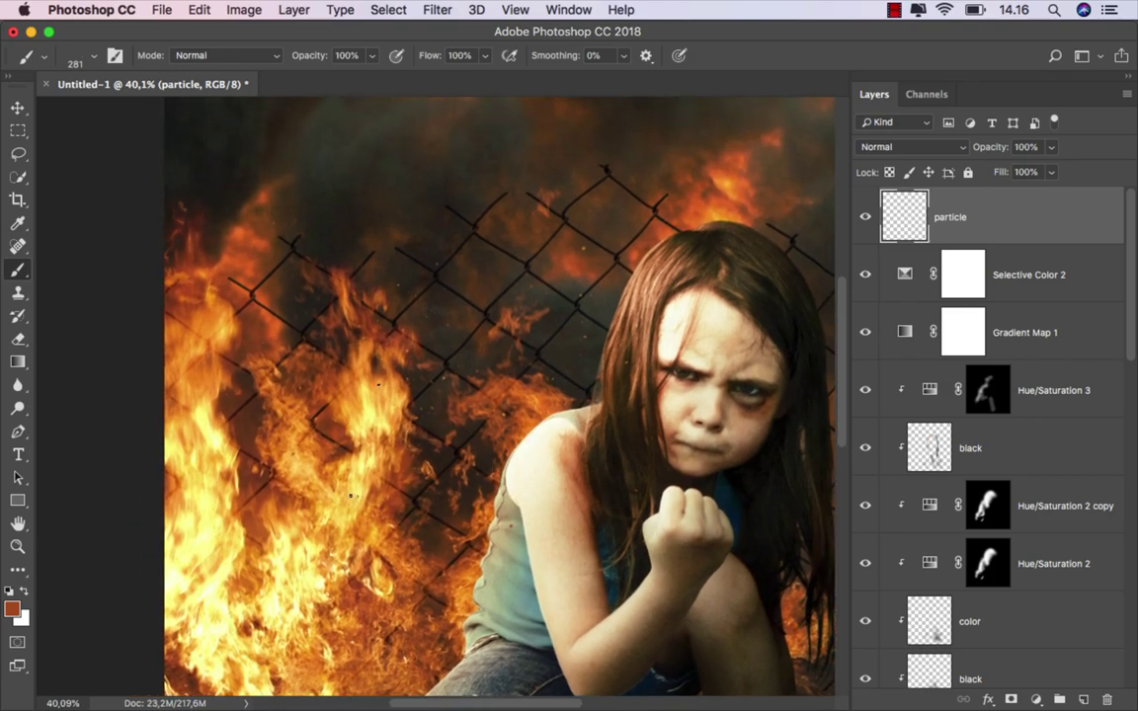
scroll(481, 395, up, 4)
scroll(381, 395, down, 5)
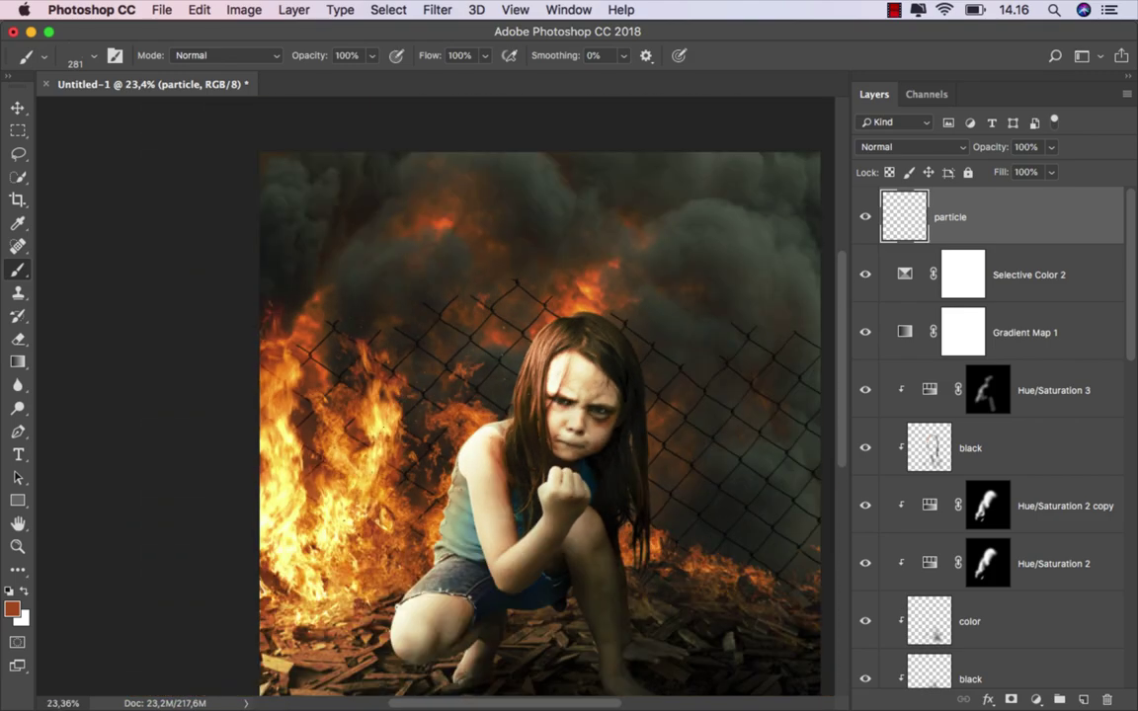
scroll(457, 361, up, 1)
scroll(448, 361, down, 1)
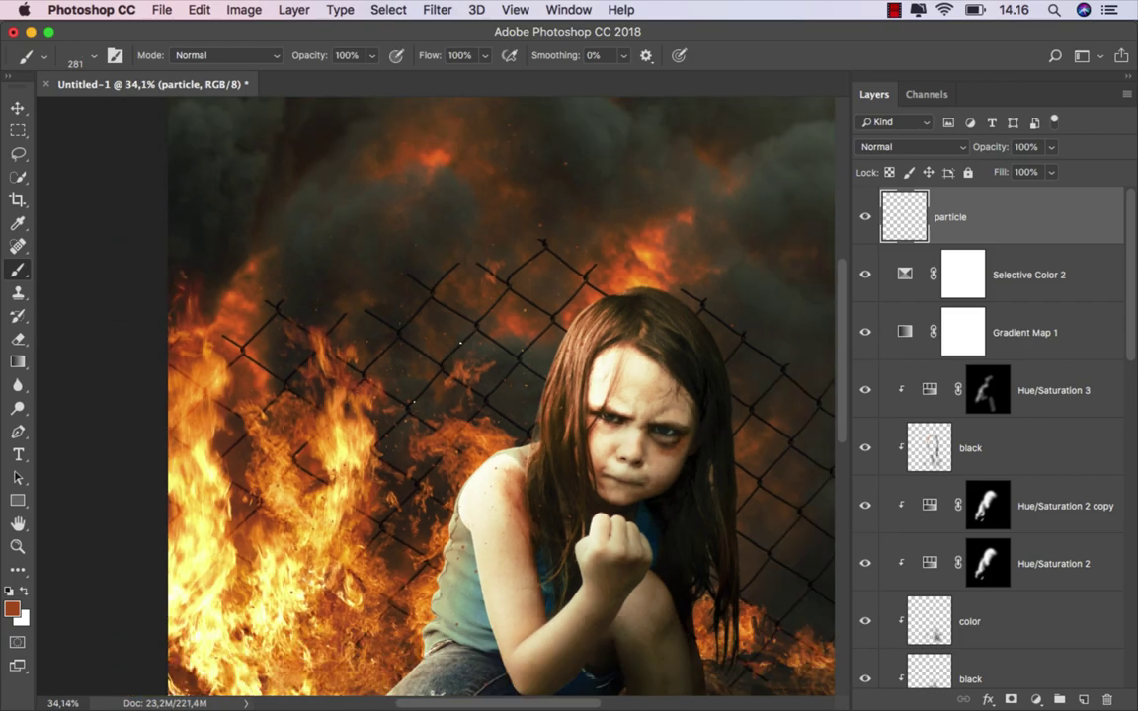
scroll(447, 362, down, 1)
scroll(395, 553, down, 3)
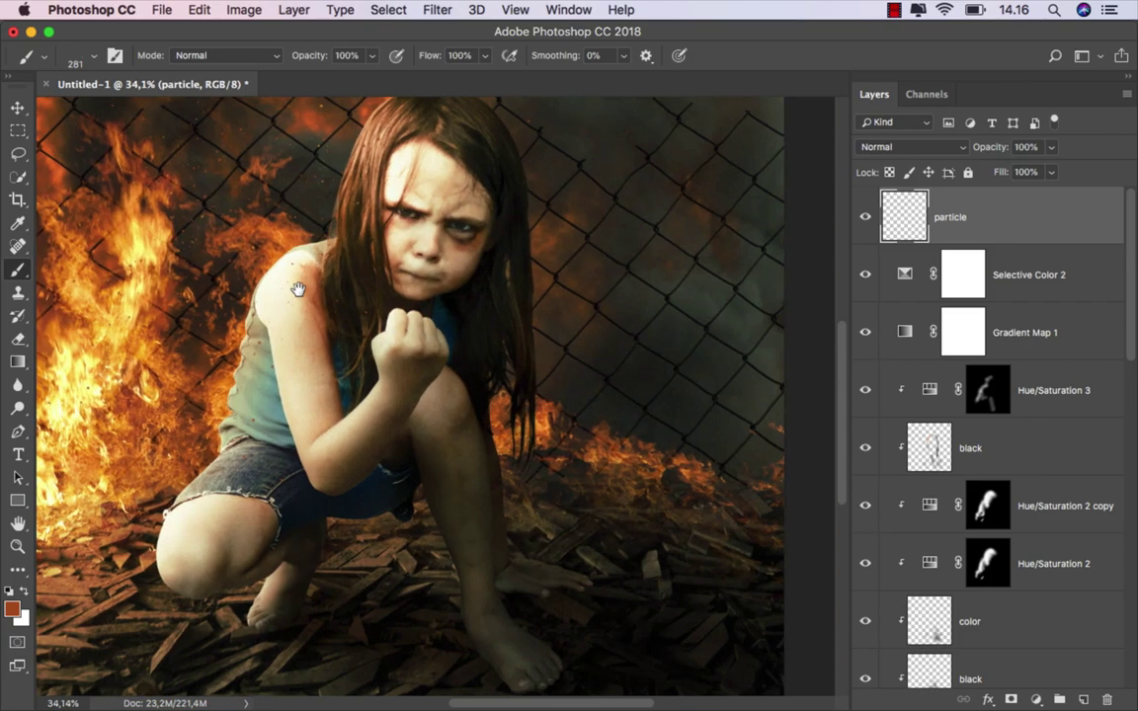
scroll(573, 389, up, 1)
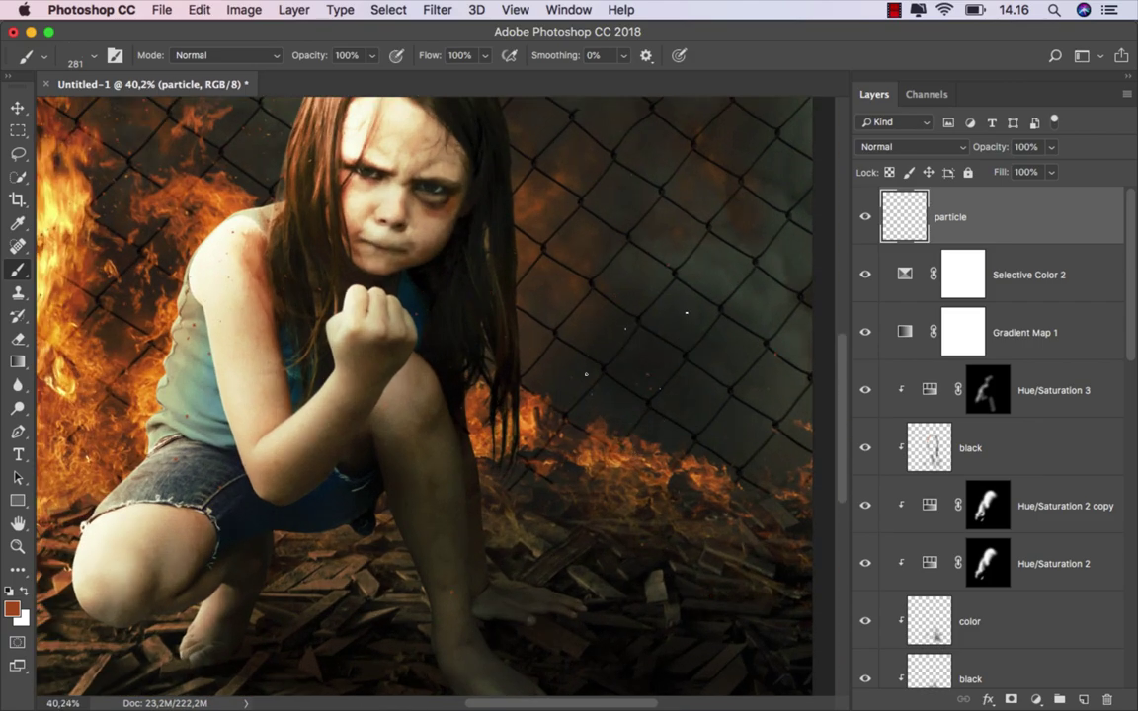
scroll(654, 395, down, 1)
scroll(654, 396, down, 1)
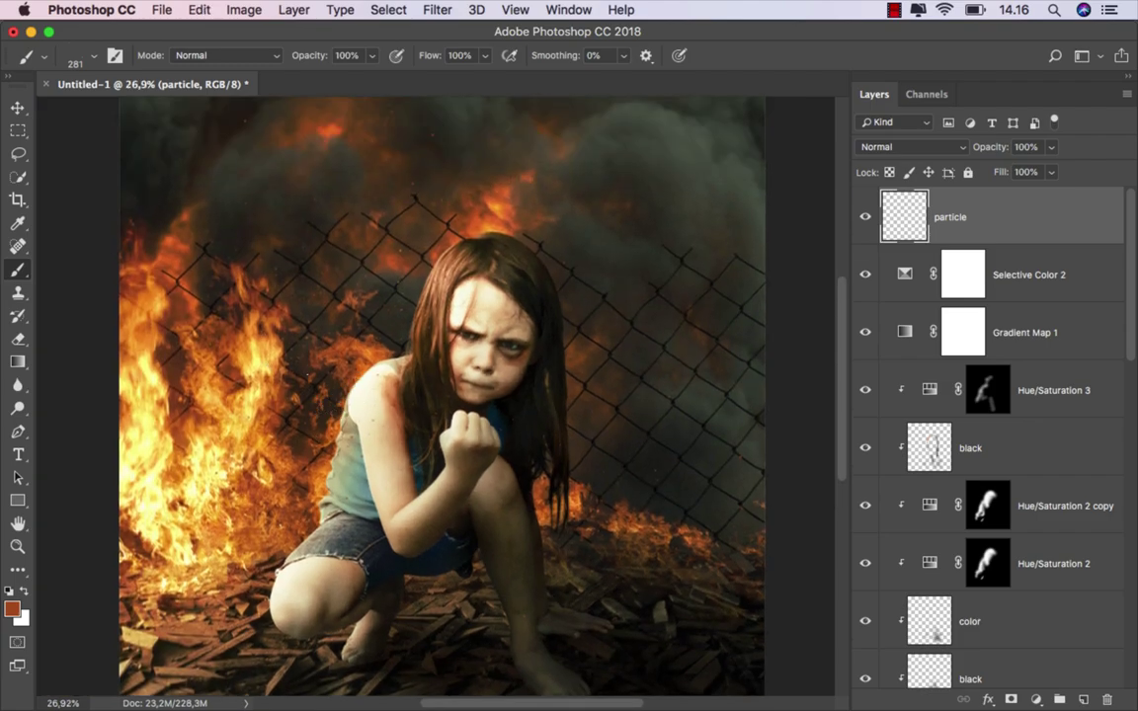
scroll(318, 356, down, 2)
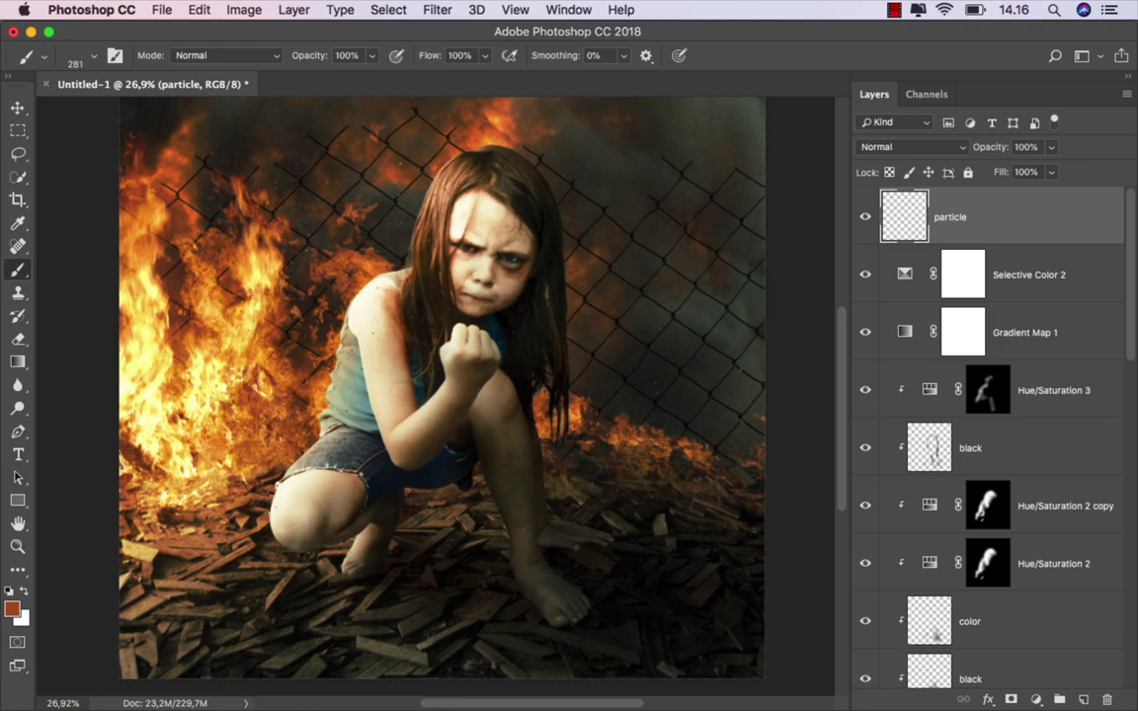
Fit the whole image in the window and switch to the Move tool.
key(ctrl+0)
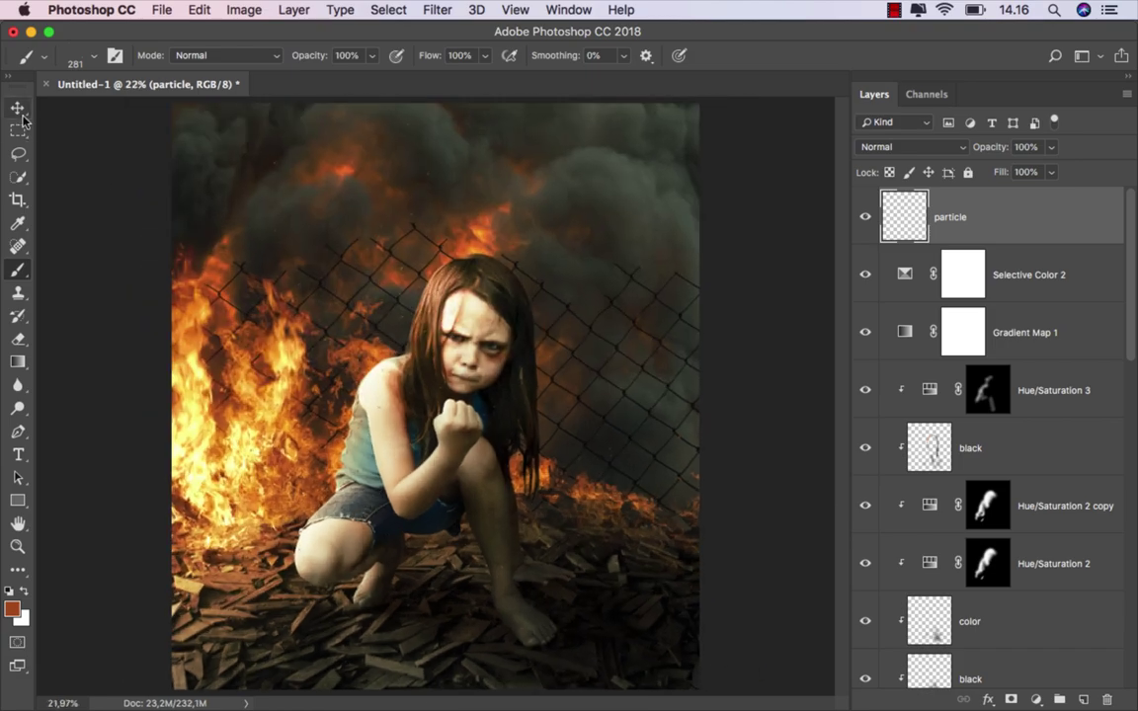
click(19, 111)
scroll(343, 404, up, 2)
scroll(418, 371, up, 4)
scroll(405, 397, down, 3)
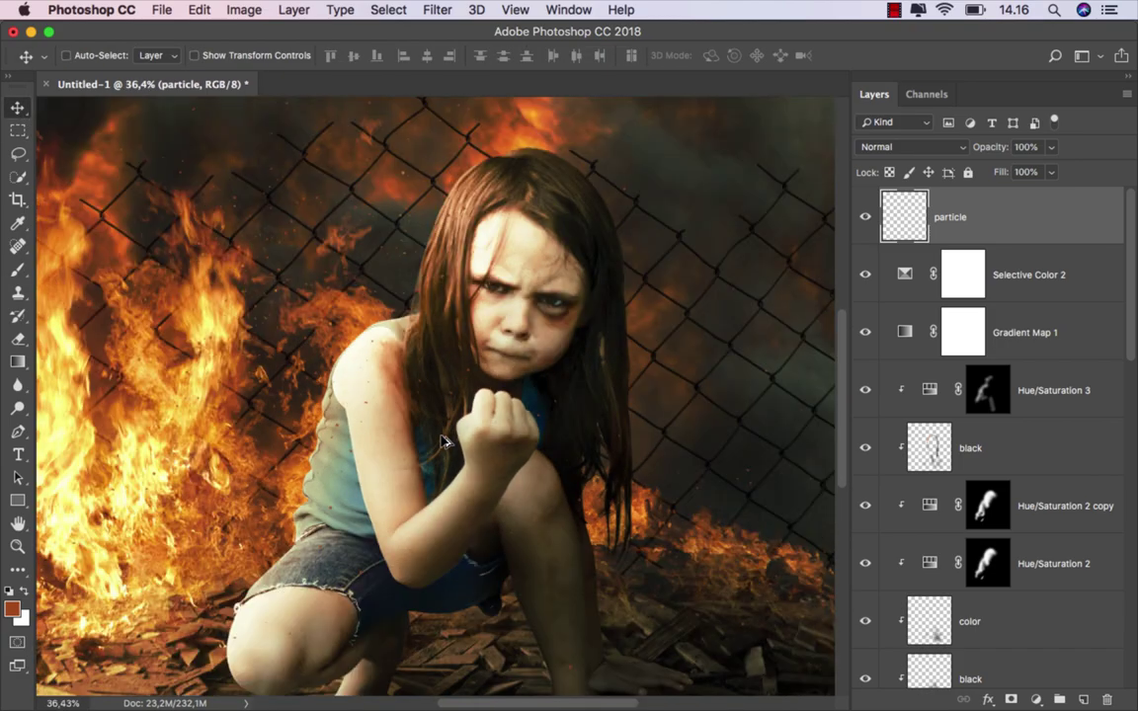
scroll(444, 441, down, 3)
scroll(445, 442, up, 1)
Set the particle layer to Linear Dodge (Add) with 52% fill, comparing with it hidden.
click(866, 217)
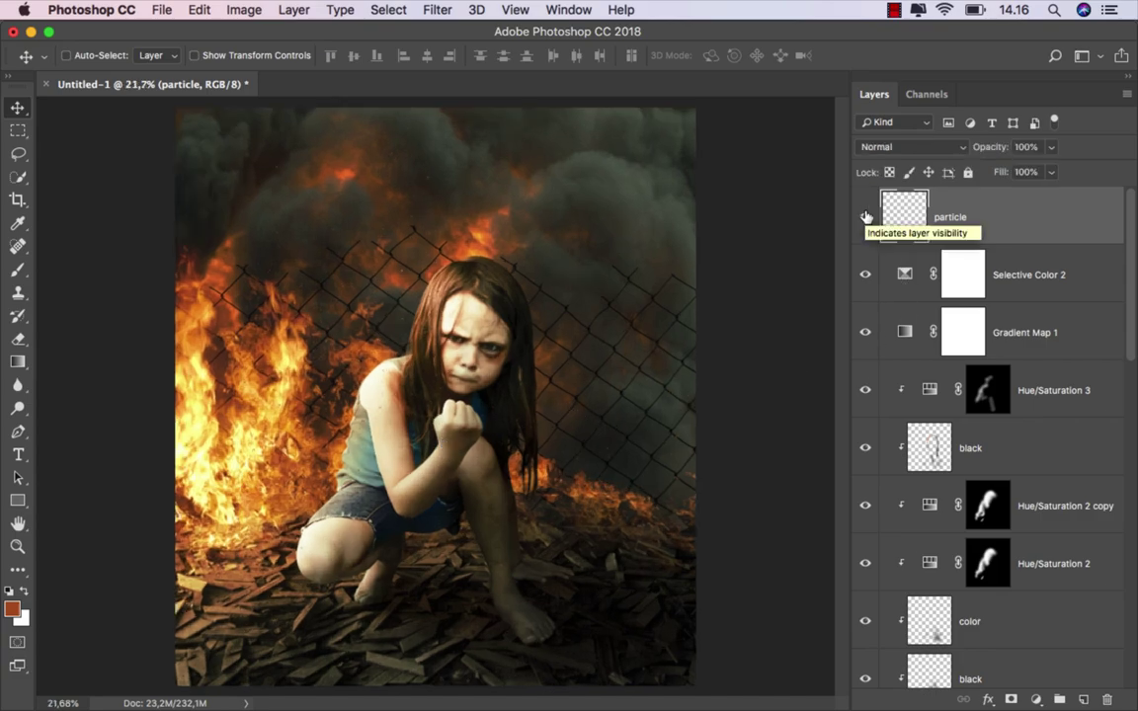
click(894, 147)
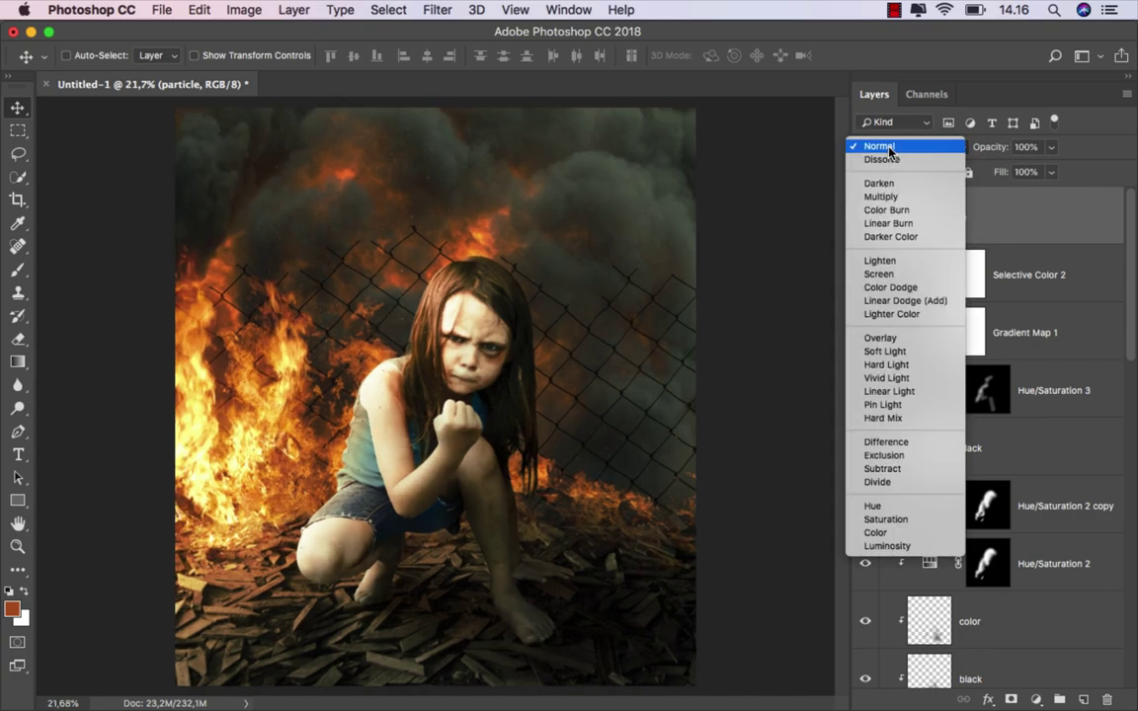
click(903, 300)
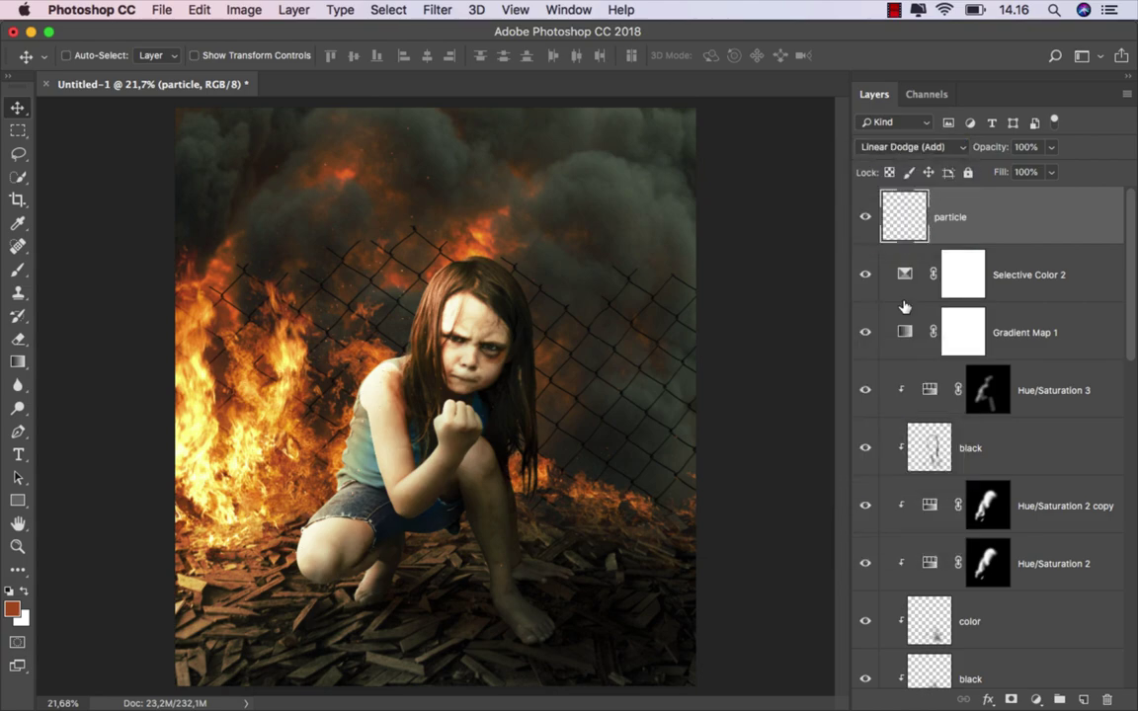
click(865, 217)
click(1051, 172)
drag(1023, 195, 1011, 197)
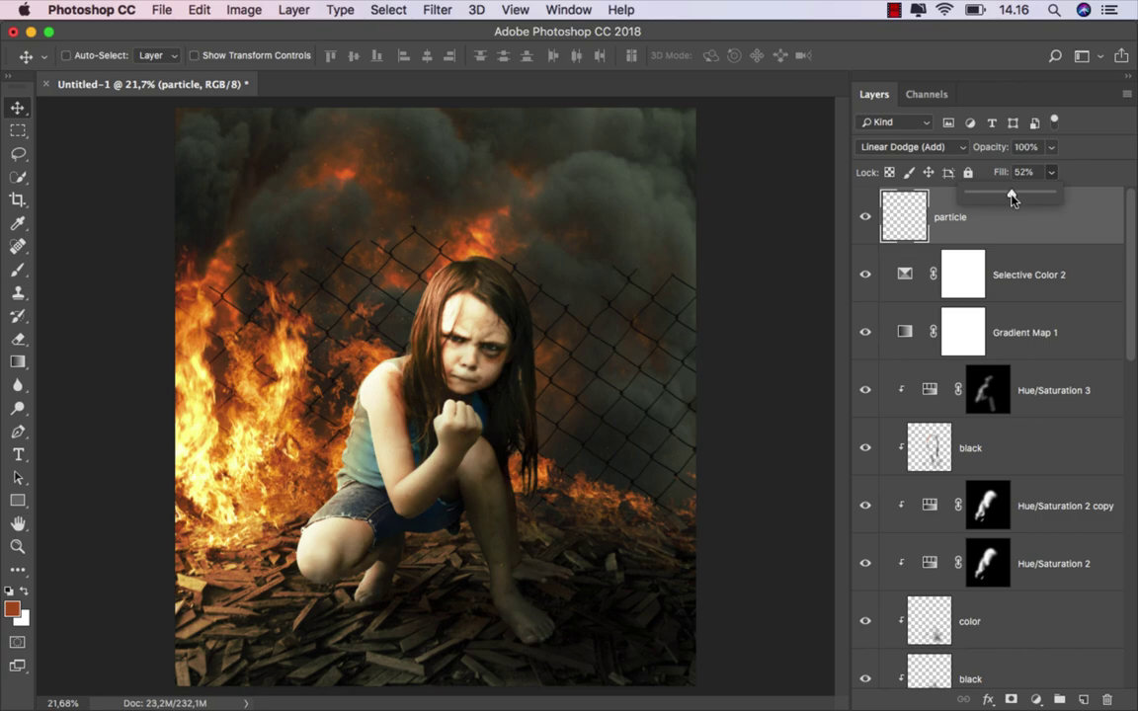
click(994, 233)
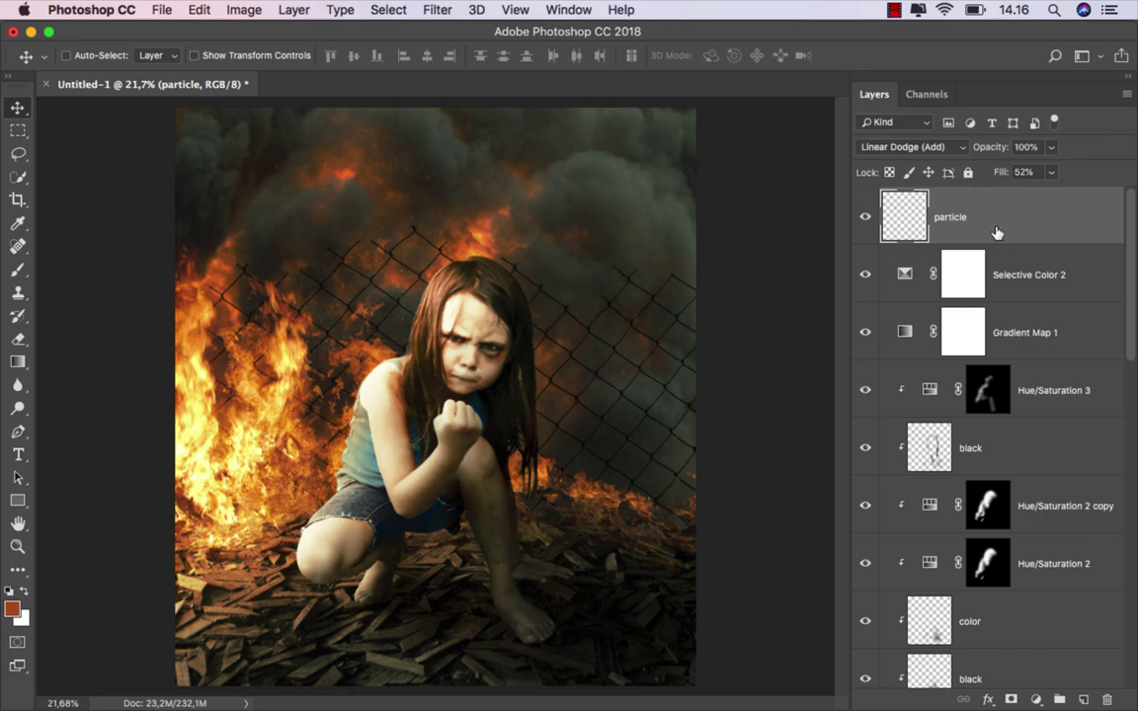
Save the composite as JPEG file 'ok' at Quality 12 (Maximum).
click(158, 10)
click(219, 196)
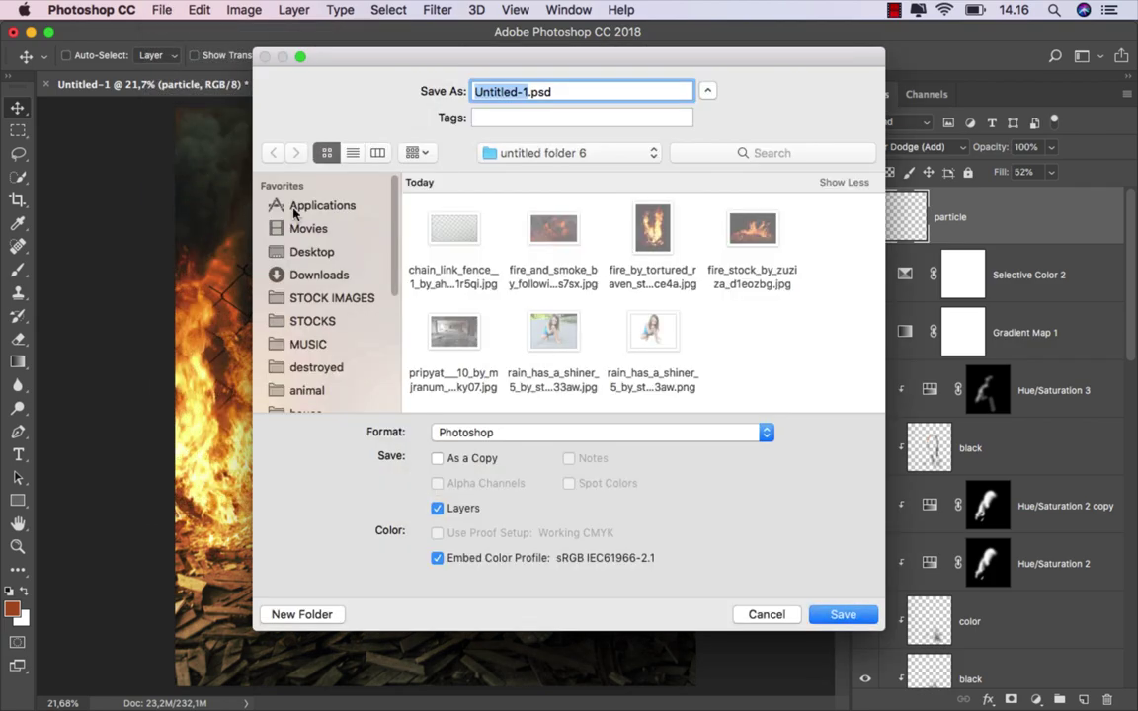
text(ok)
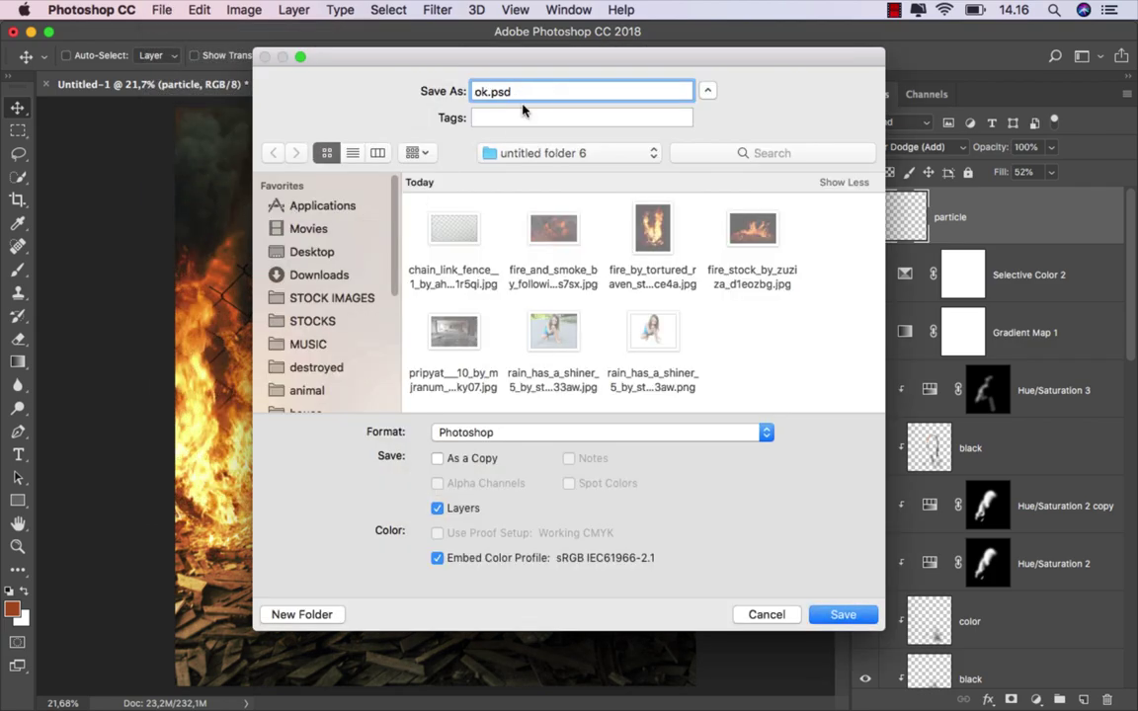
click(489, 433)
click(518, 539)
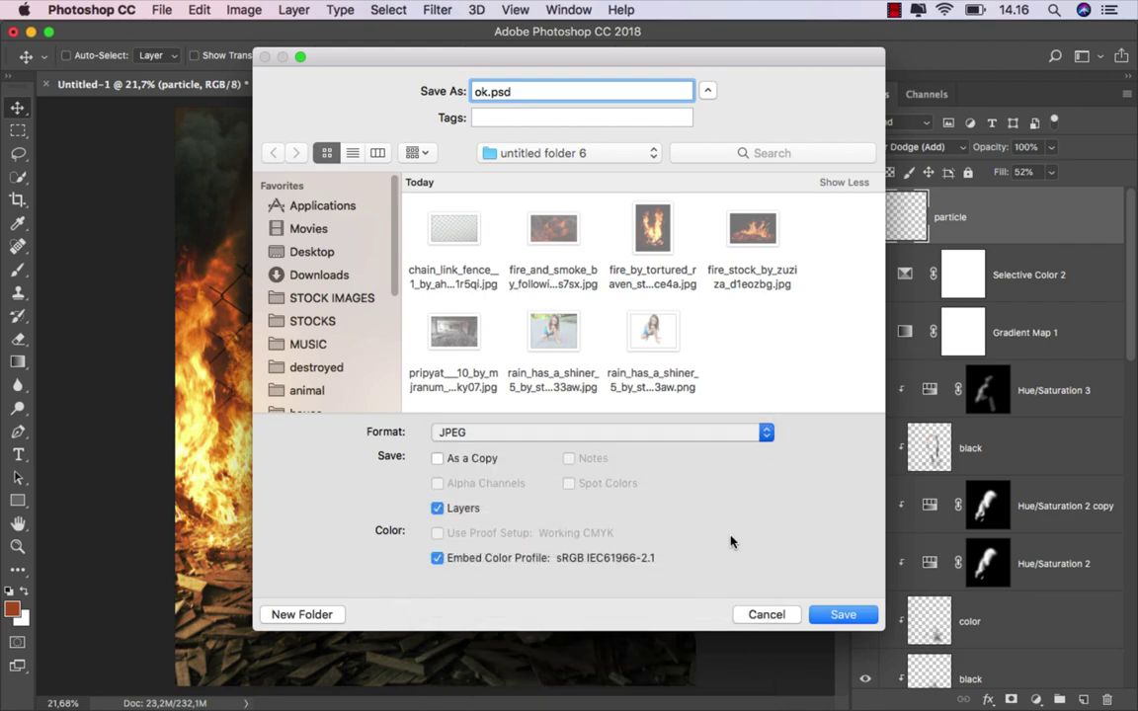
click(842, 614)
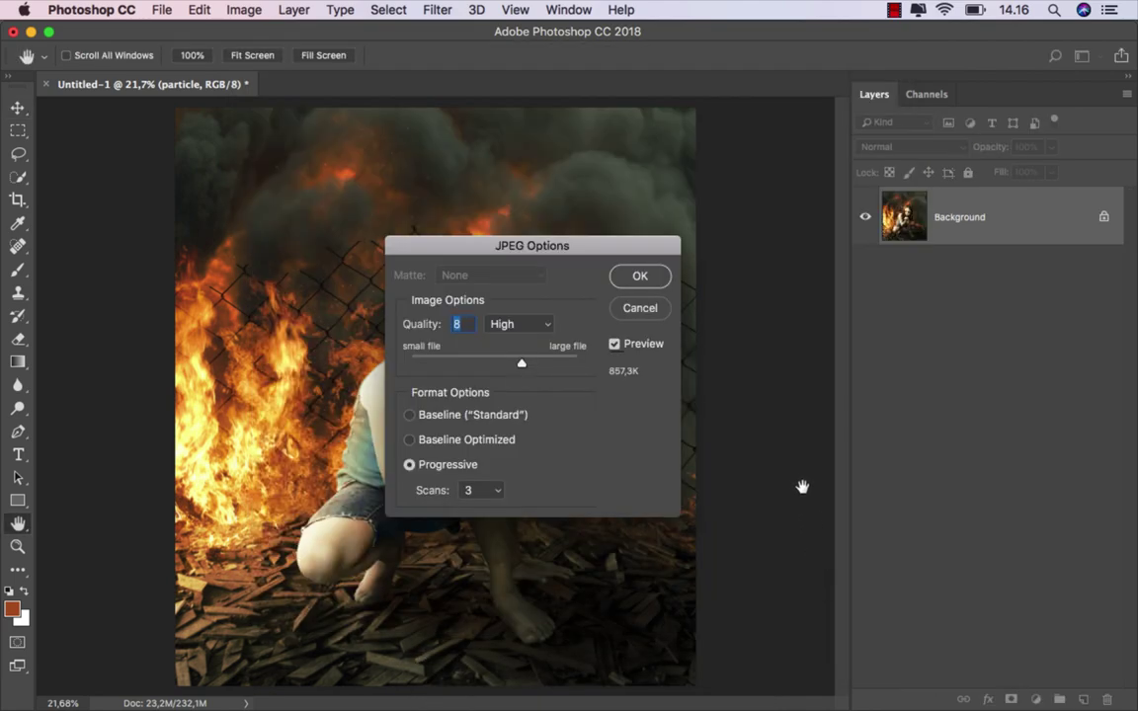
drag(521, 364, 610, 363)
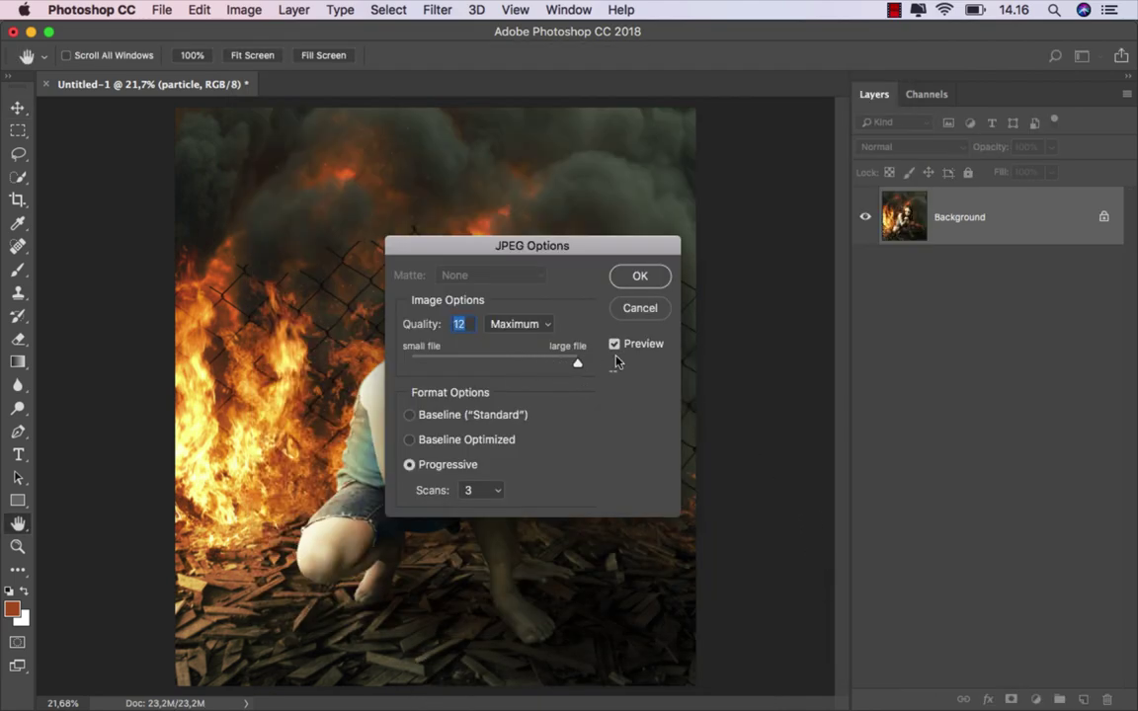
click(640, 276)
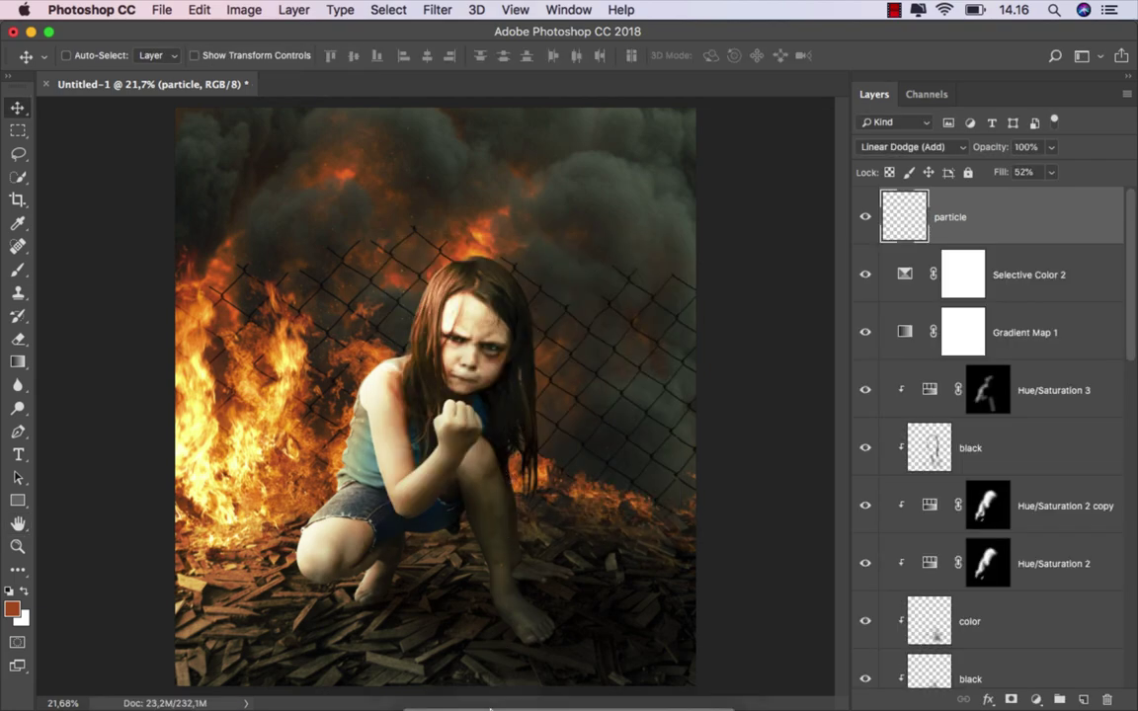
Preview ok.jpg from 'untitled folder 6' in Finder's Quick Look.
click(396, 614)
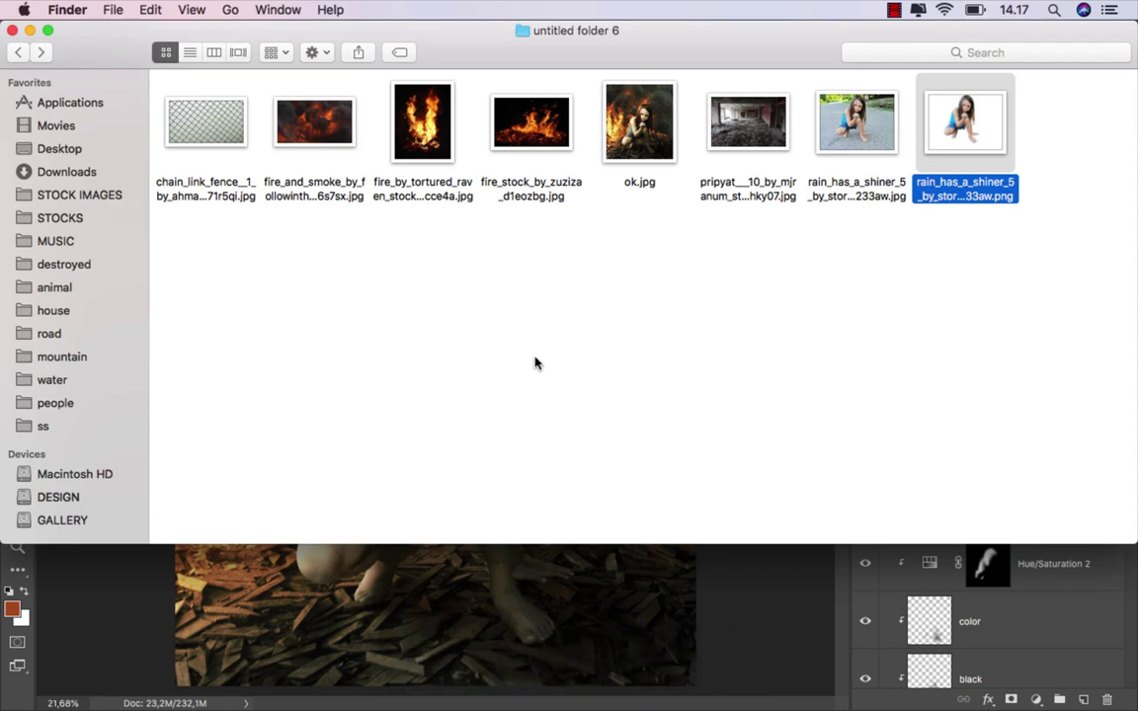
click(637, 145)
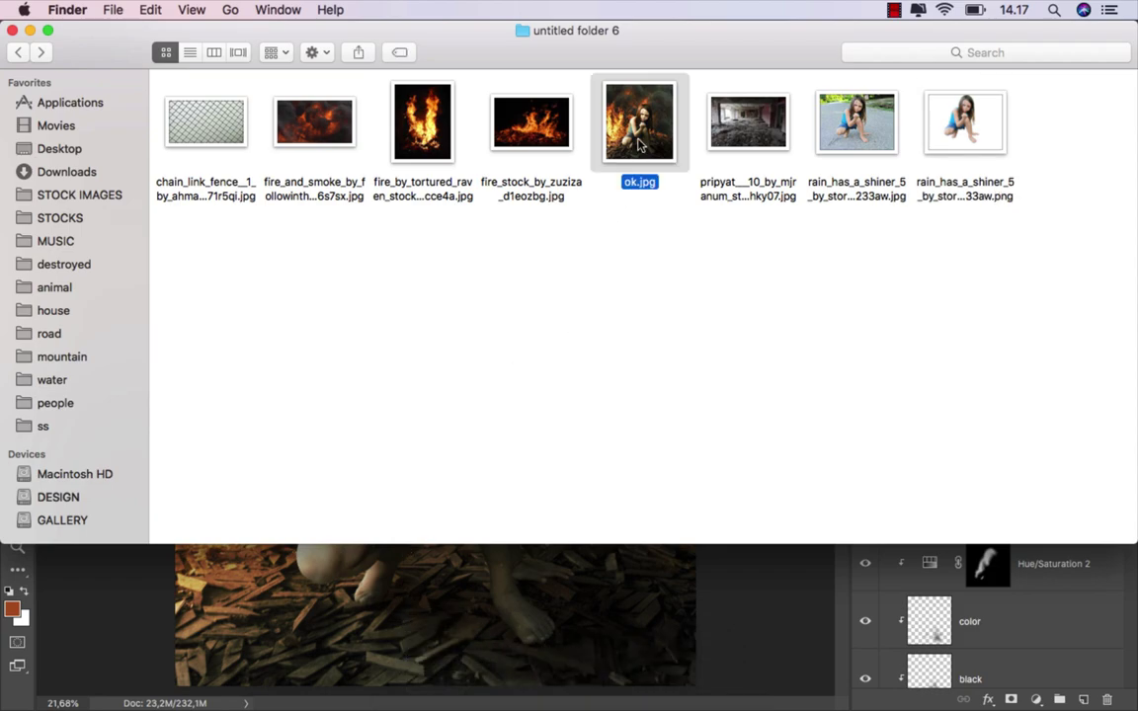
key(space)
drag(578, 84, 555, 48)
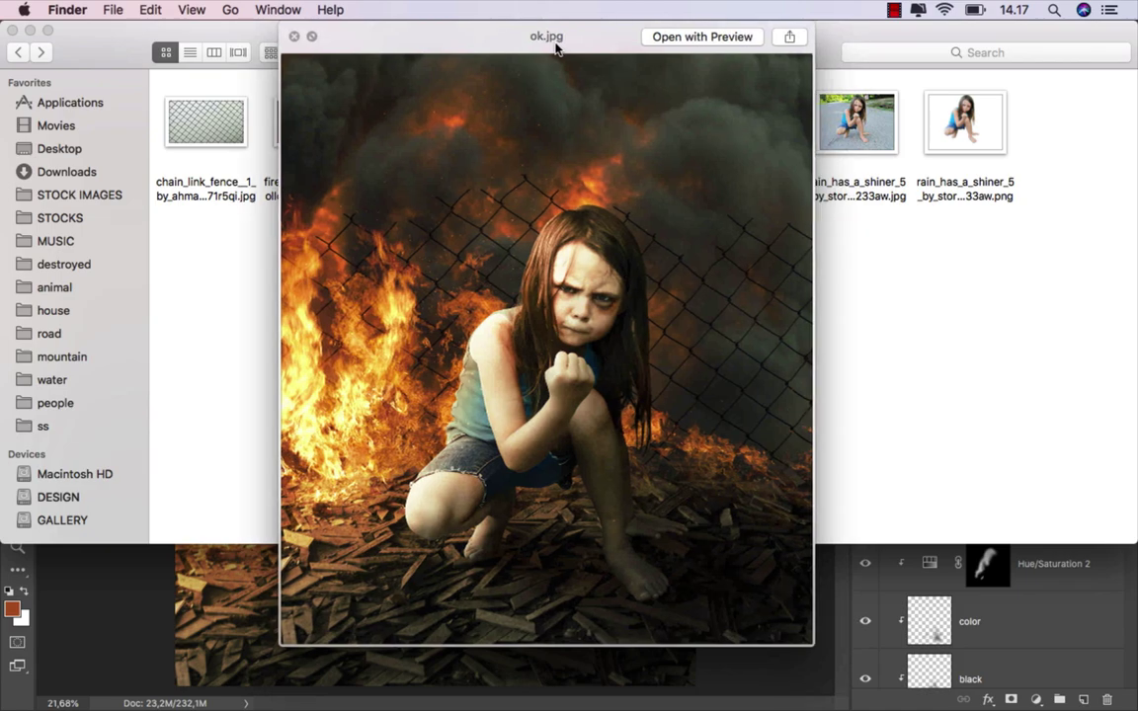